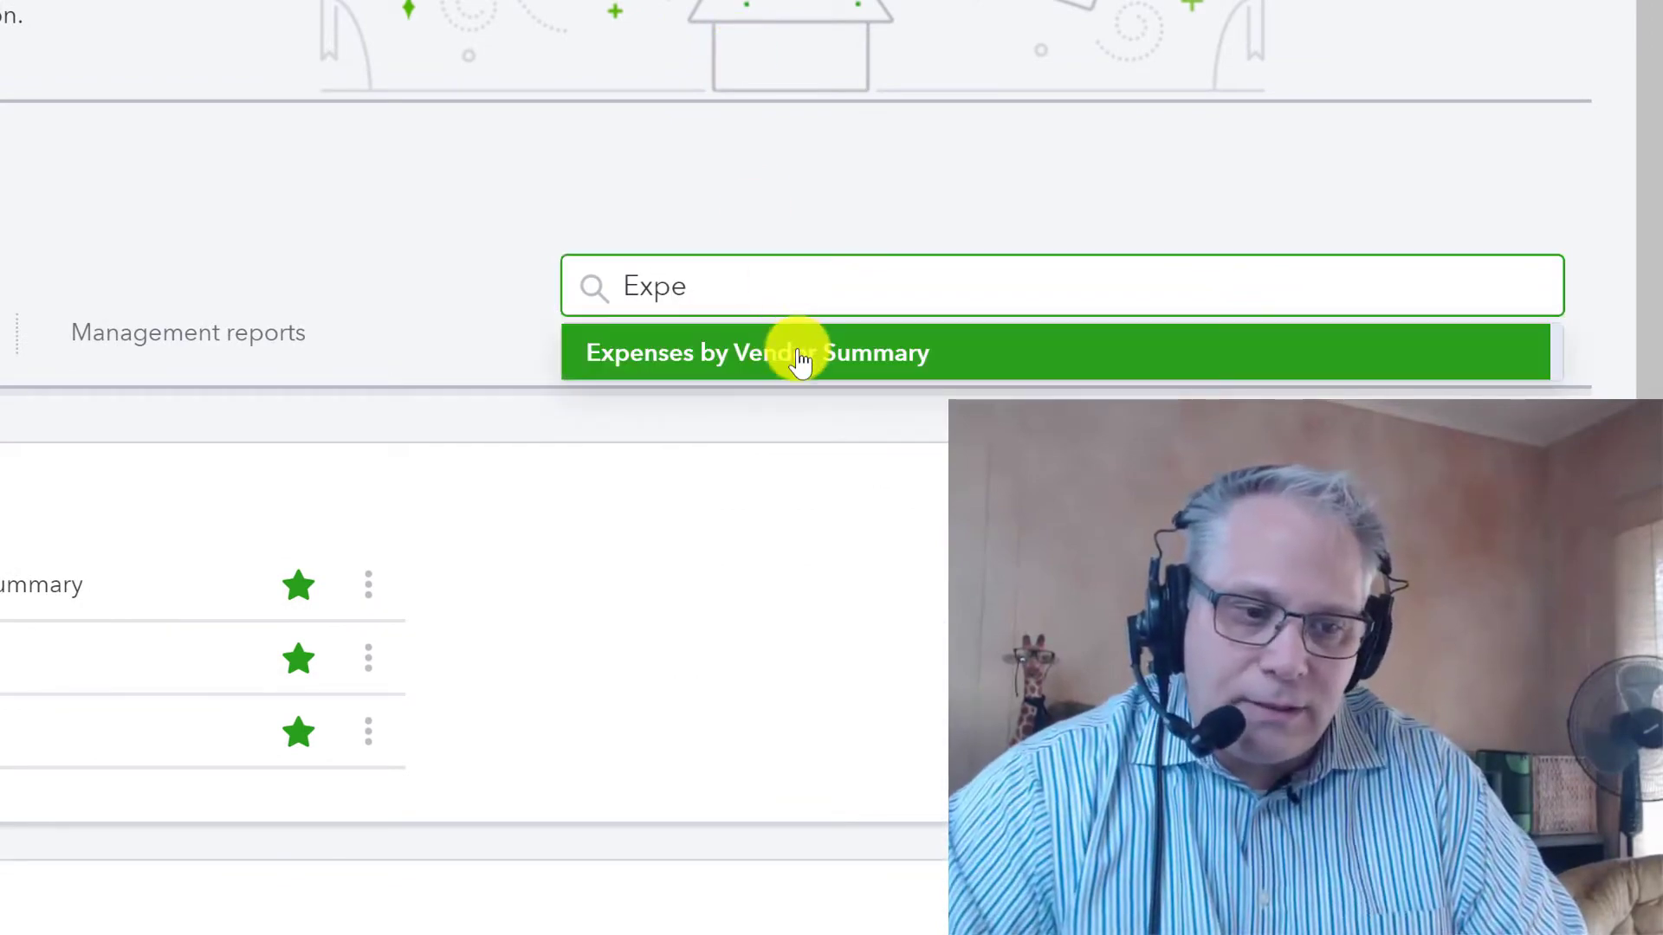
# Step: Open the Expenses by Vendor Summary report and dismiss the report customization tour
pyautogui.click(801, 354)
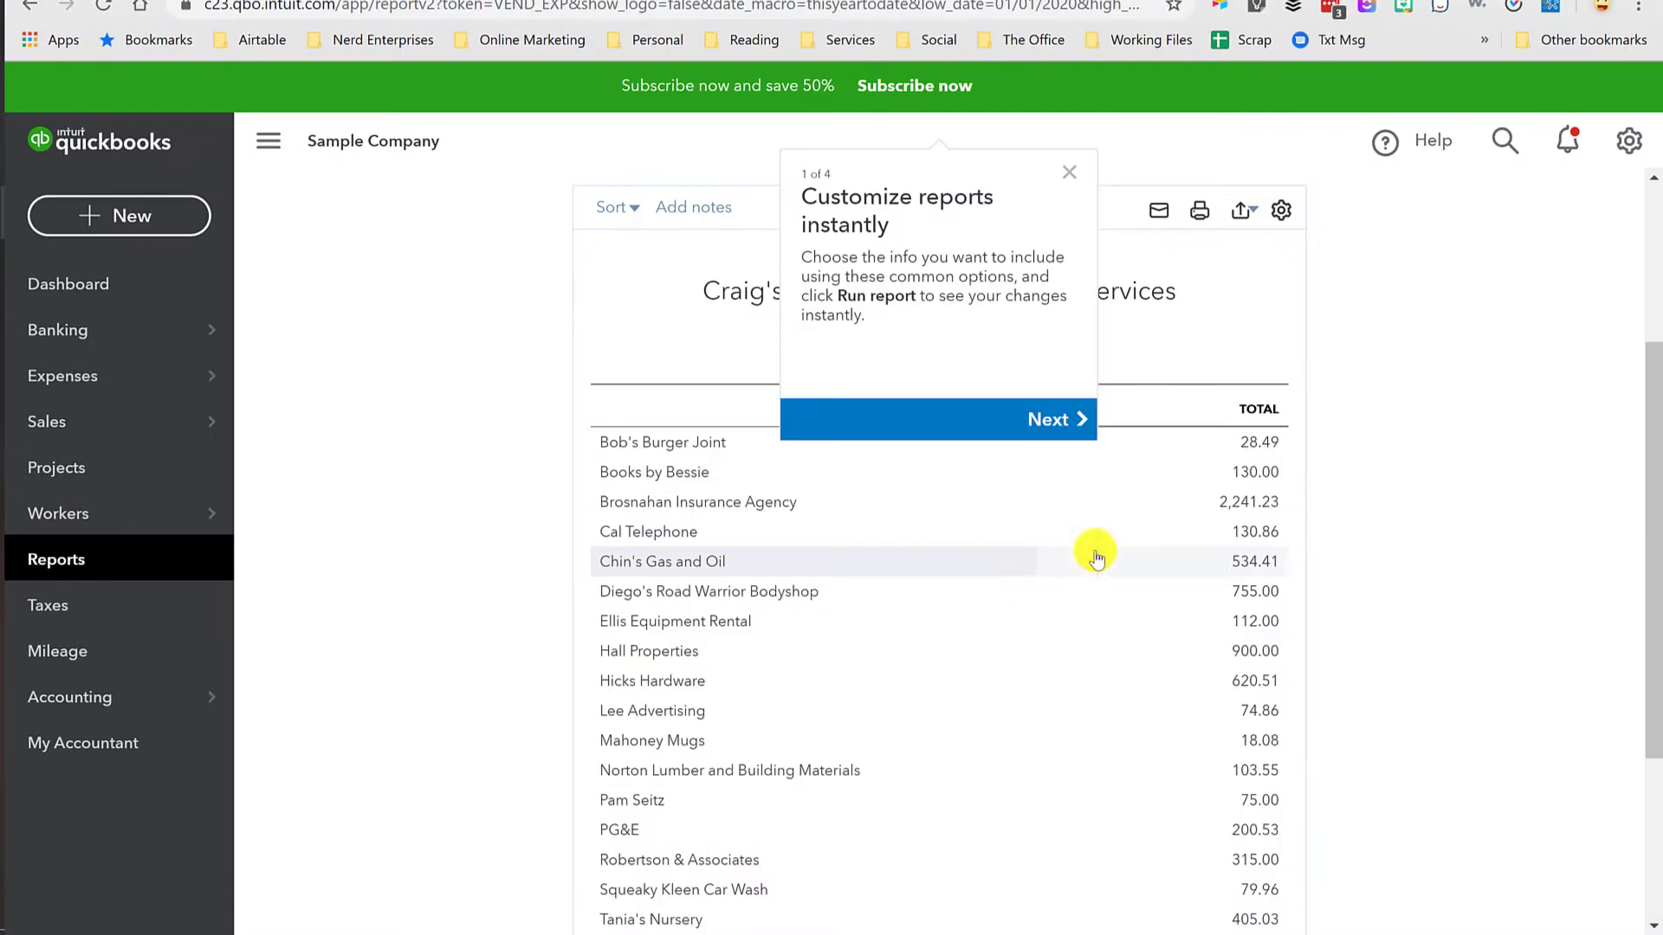
pyautogui.click(1076, 178)
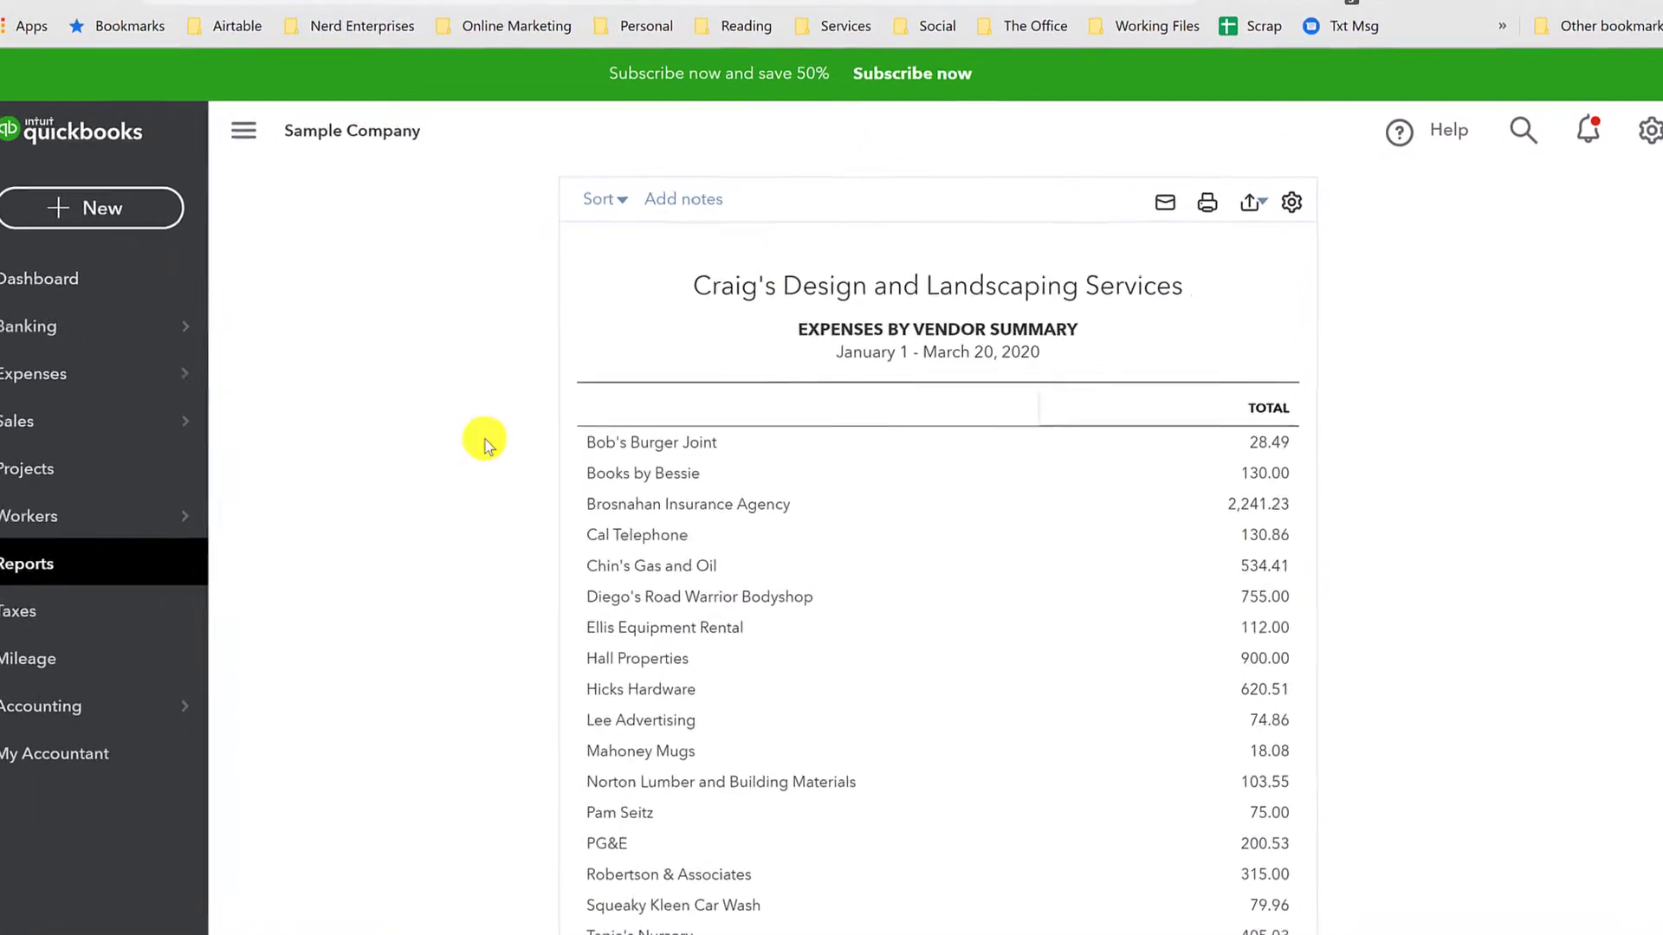
# Step: Run the report for the All Dates period with its columns displayed by Months
pyautogui.click(443, 323)
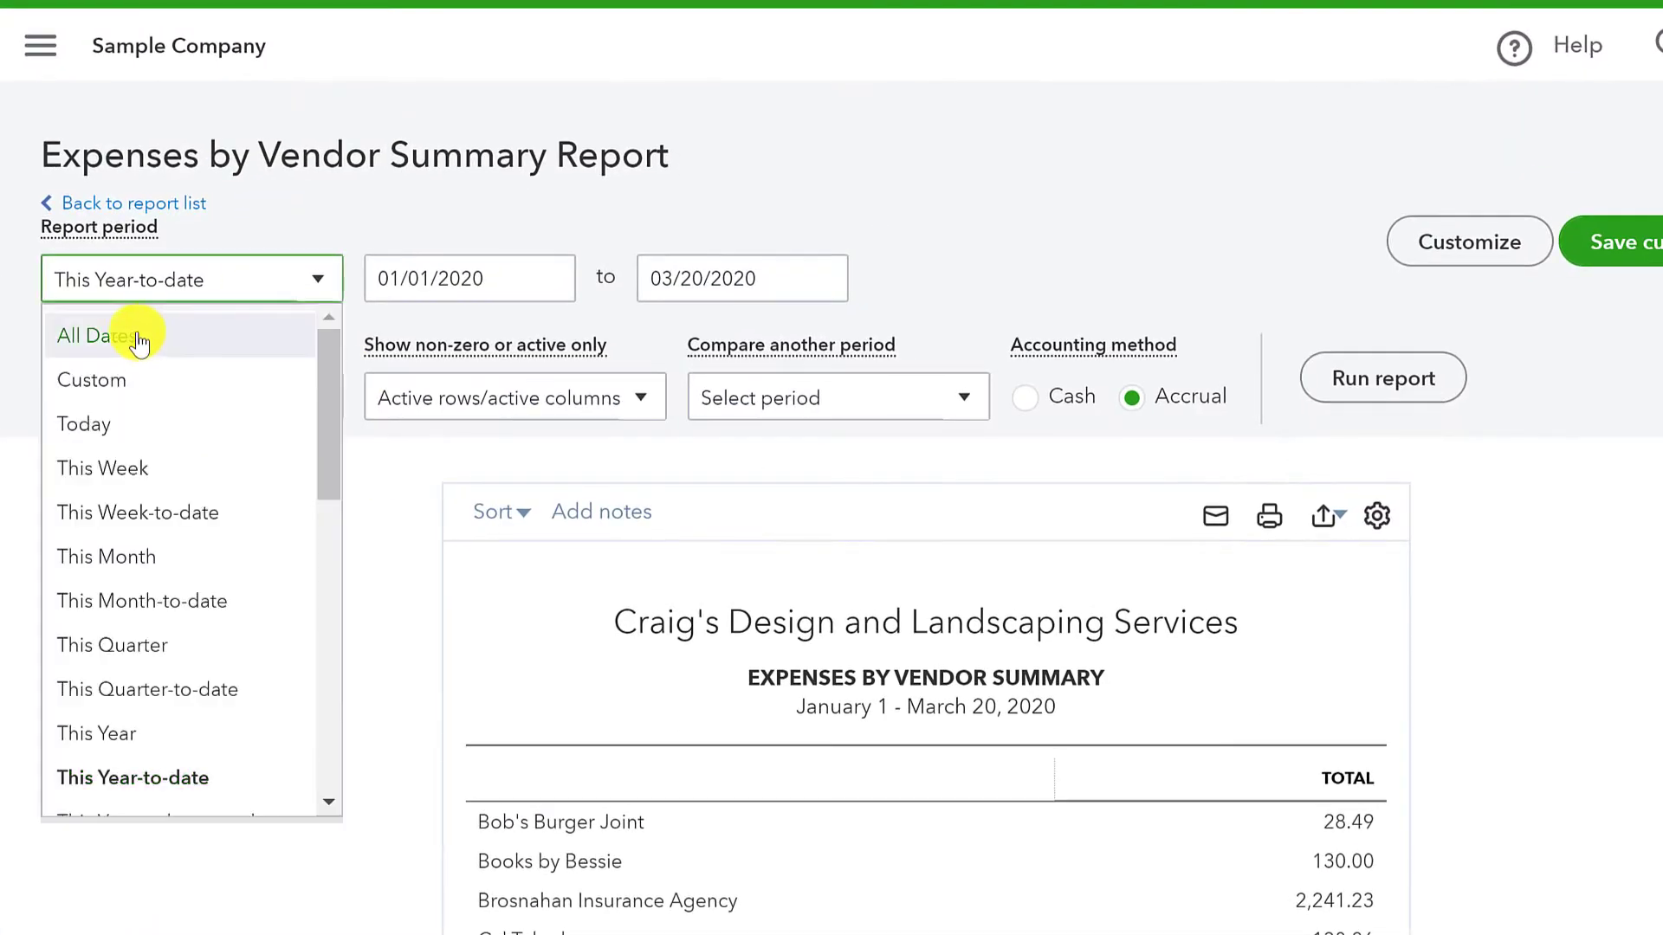
pyautogui.click(139, 341)
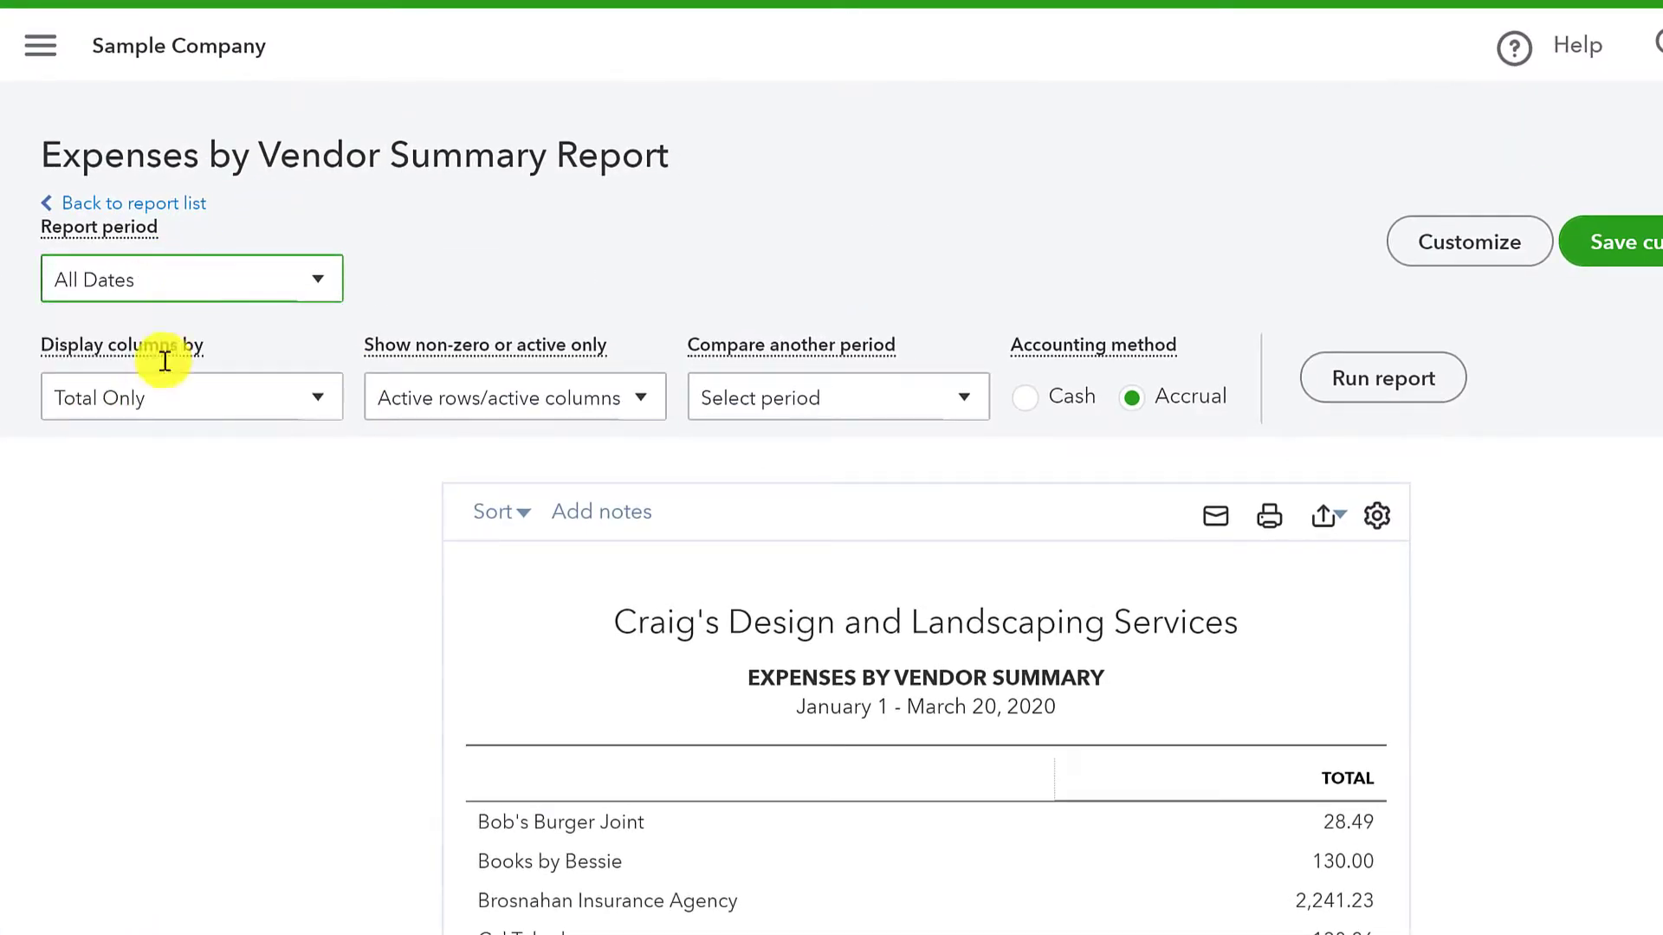
pyautogui.click(197, 399)
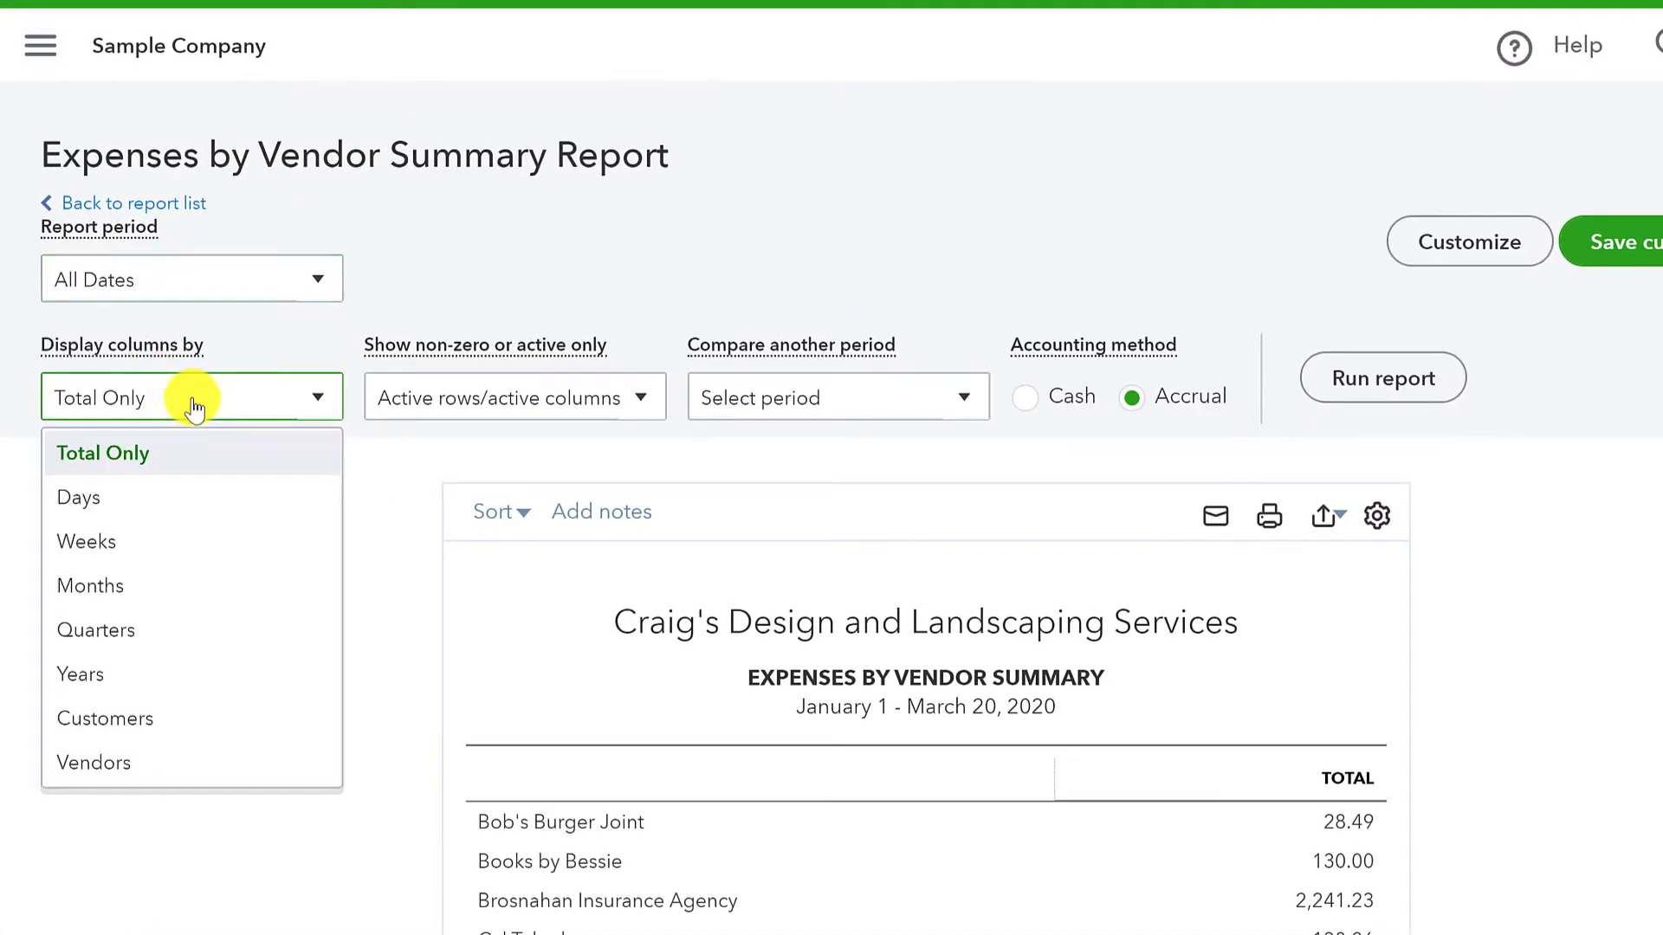
pyautogui.click(83, 586)
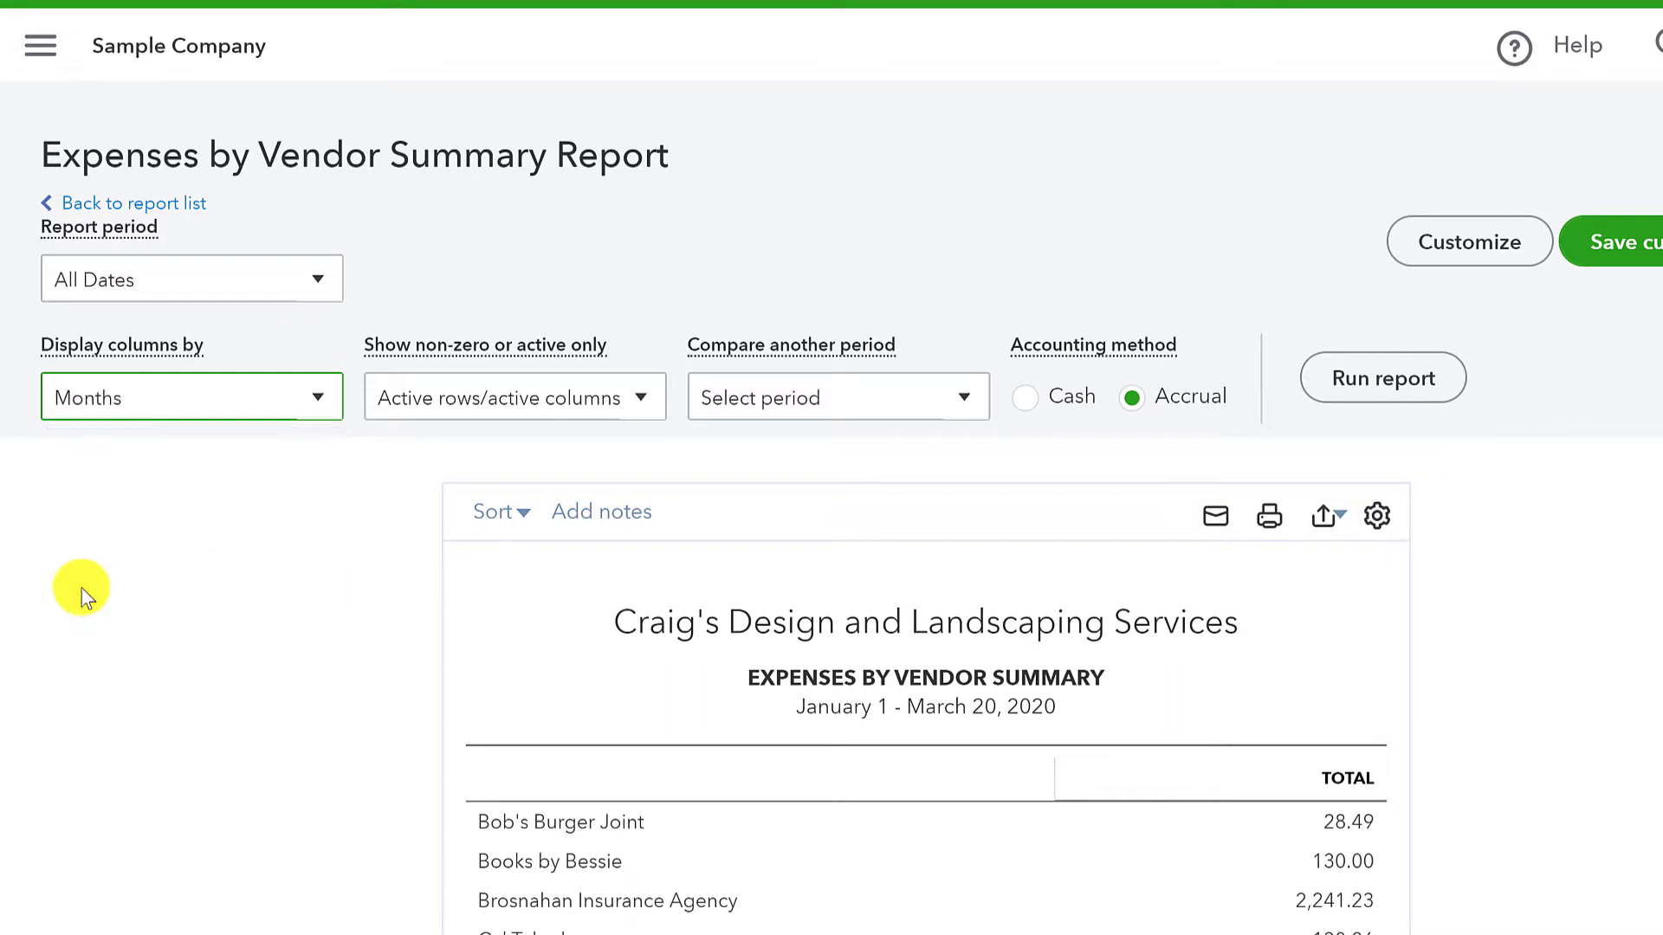
pyautogui.click(1404, 391)
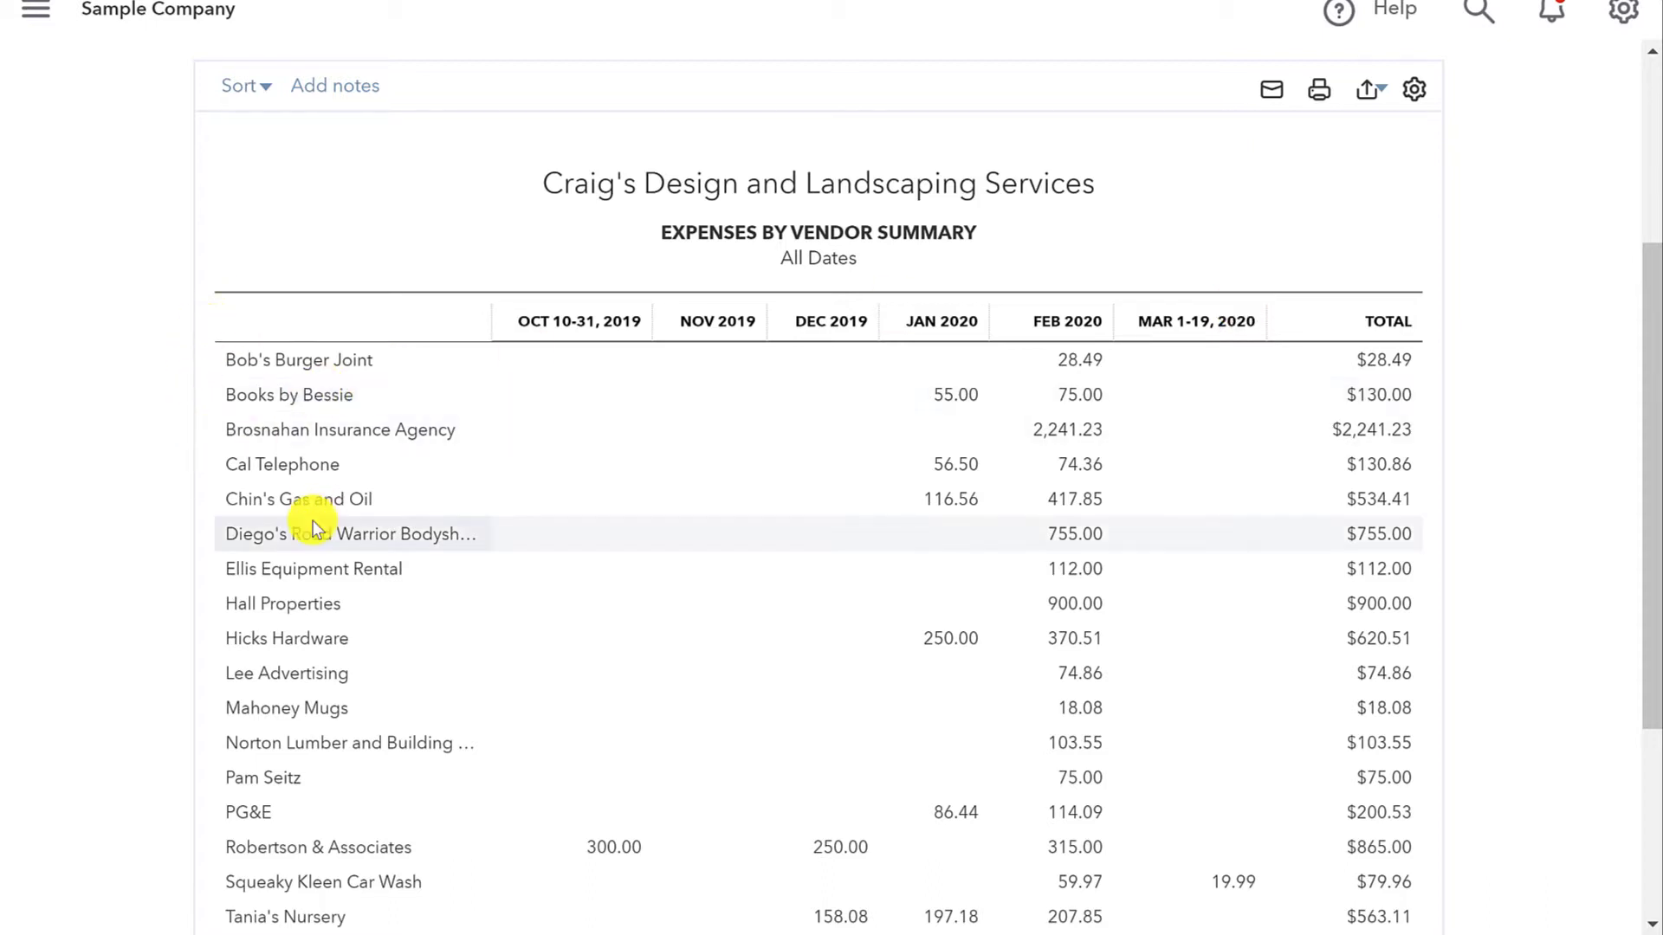
# Step: Examine the monthly expenses per vendor for recurring payments and view the report's export options
pyautogui.scroll(-4, 286, 585)
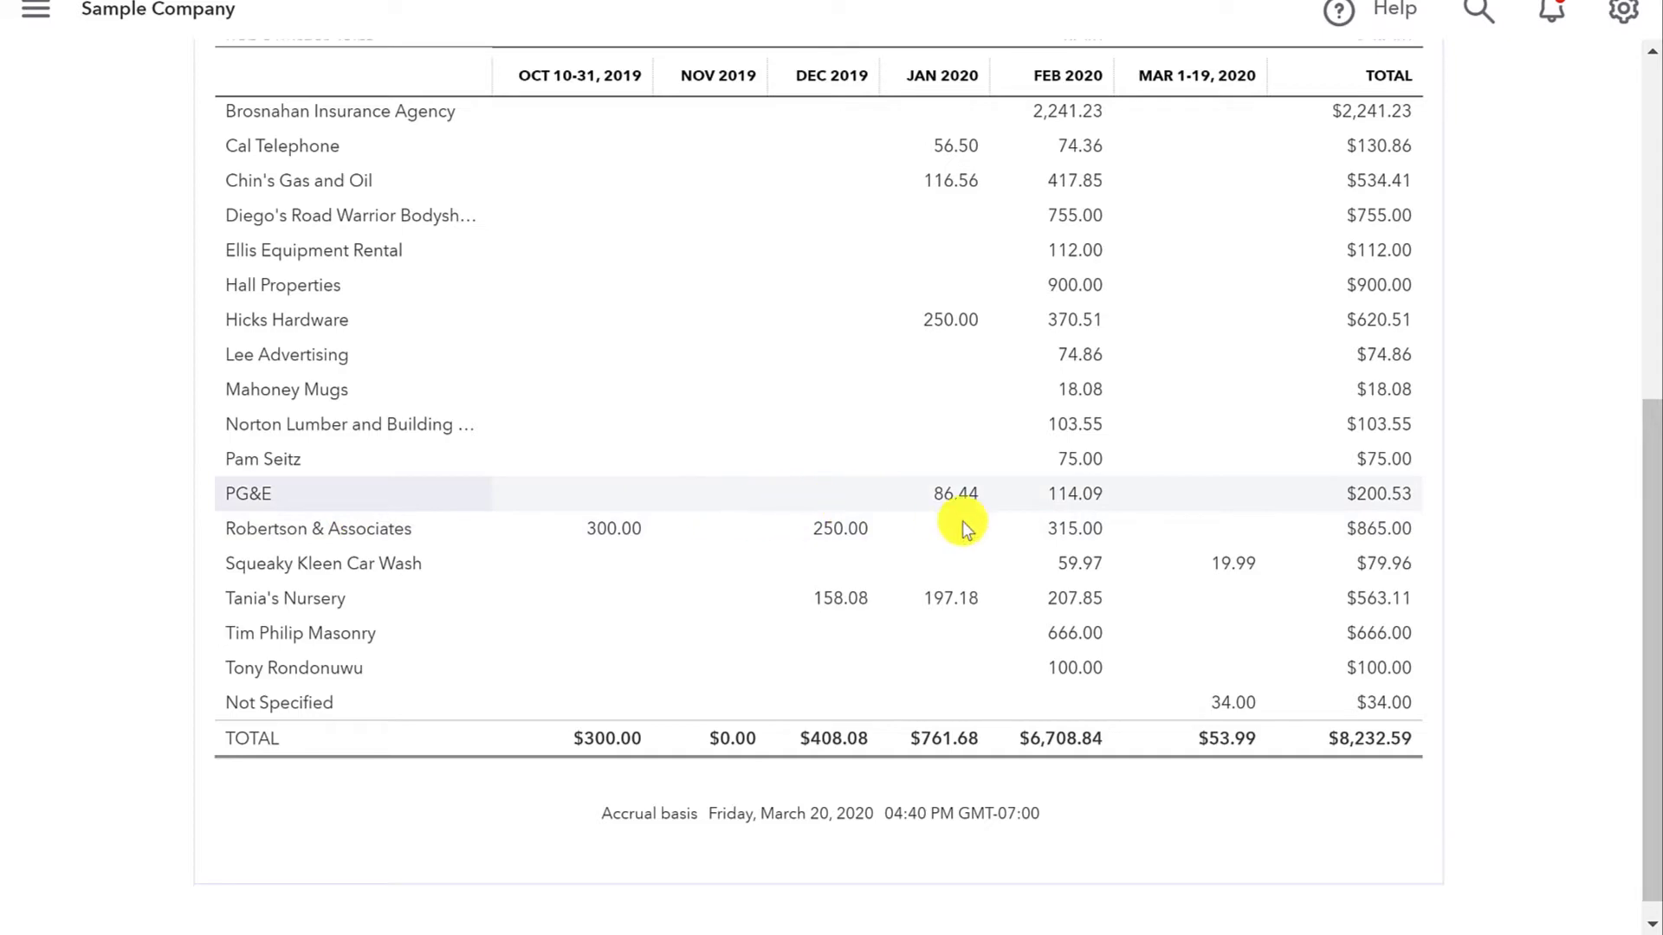
pyautogui.scroll(4, 985, 494)
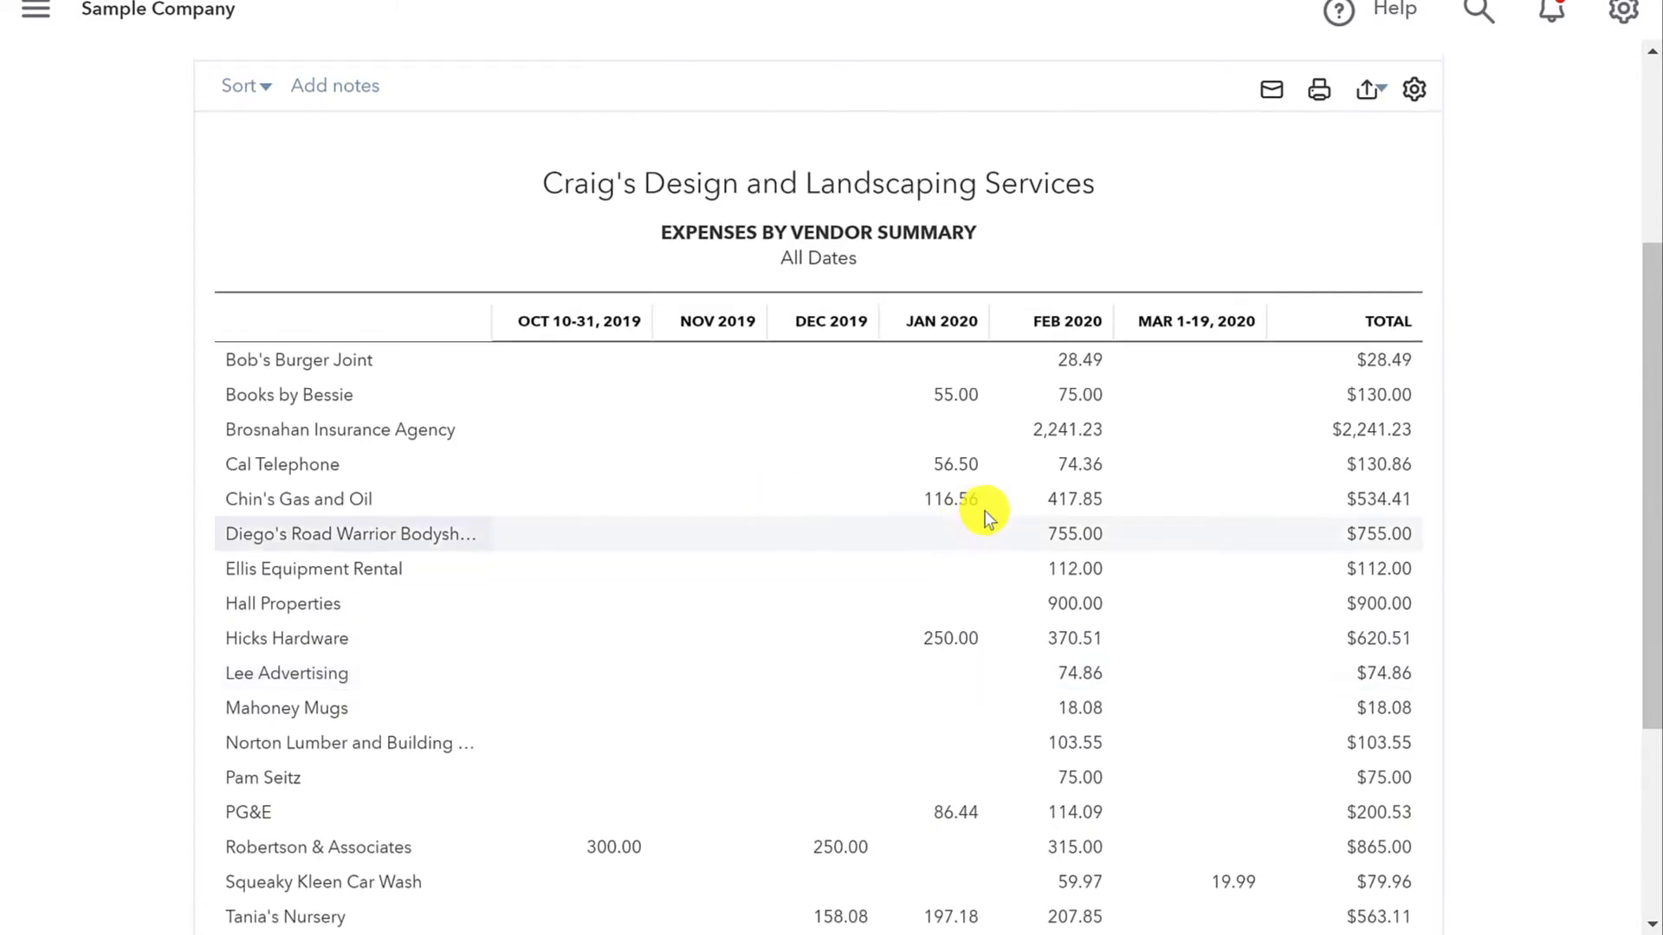
pyautogui.scroll(-2, 986, 511)
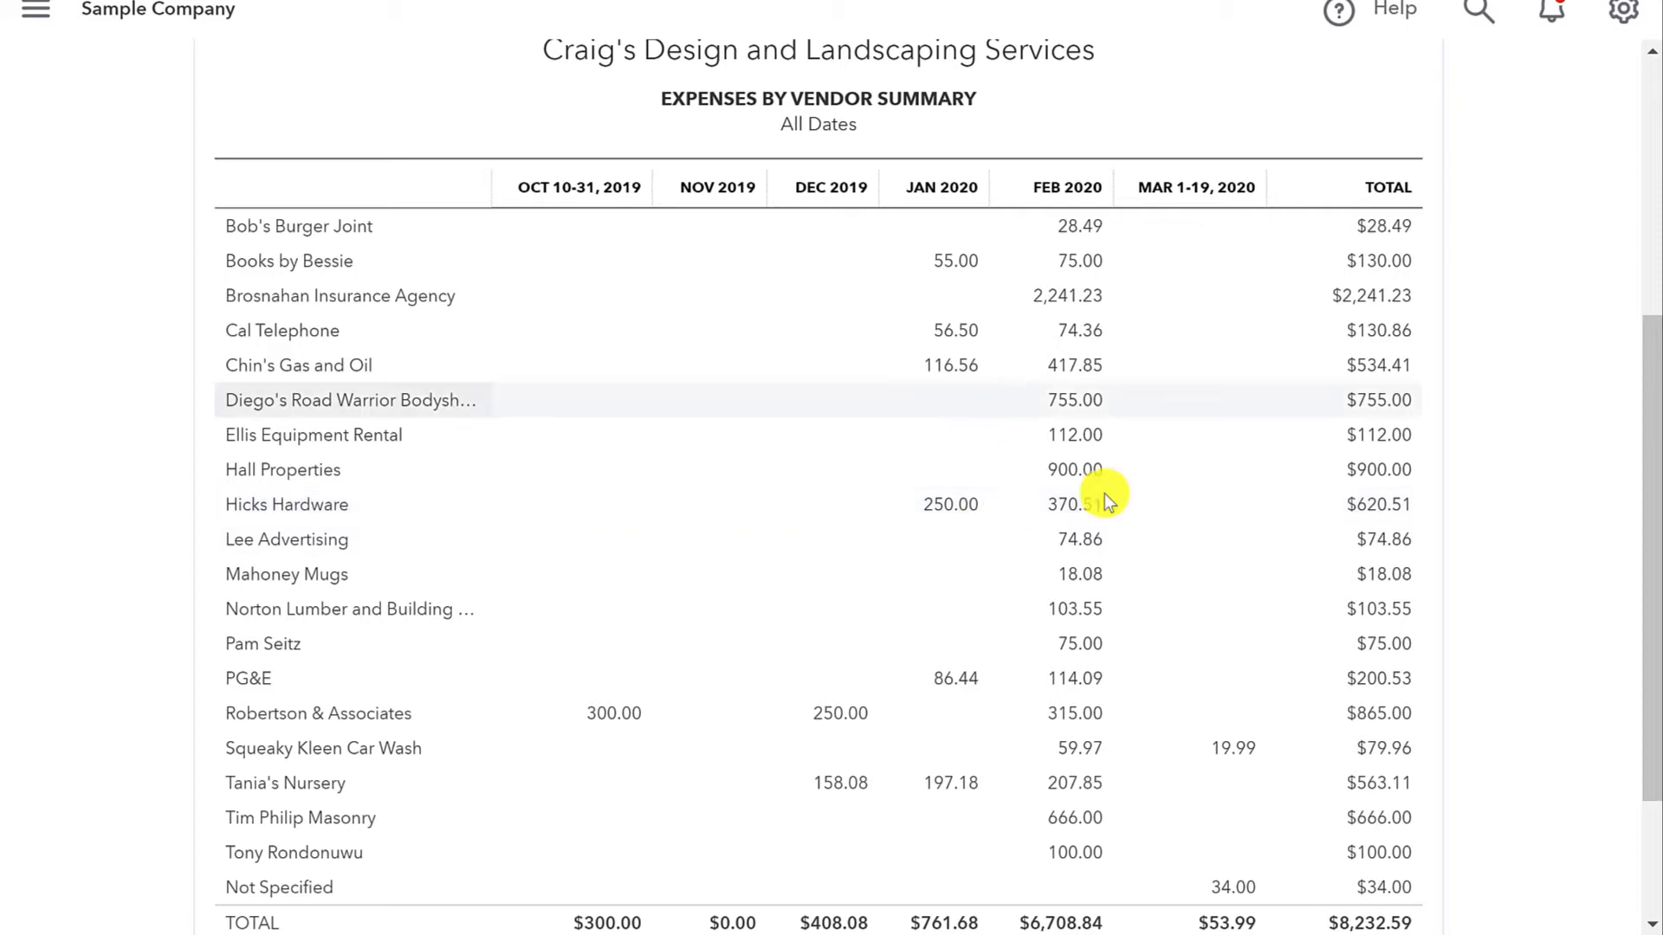
pyautogui.scroll(5, 1083, 476)
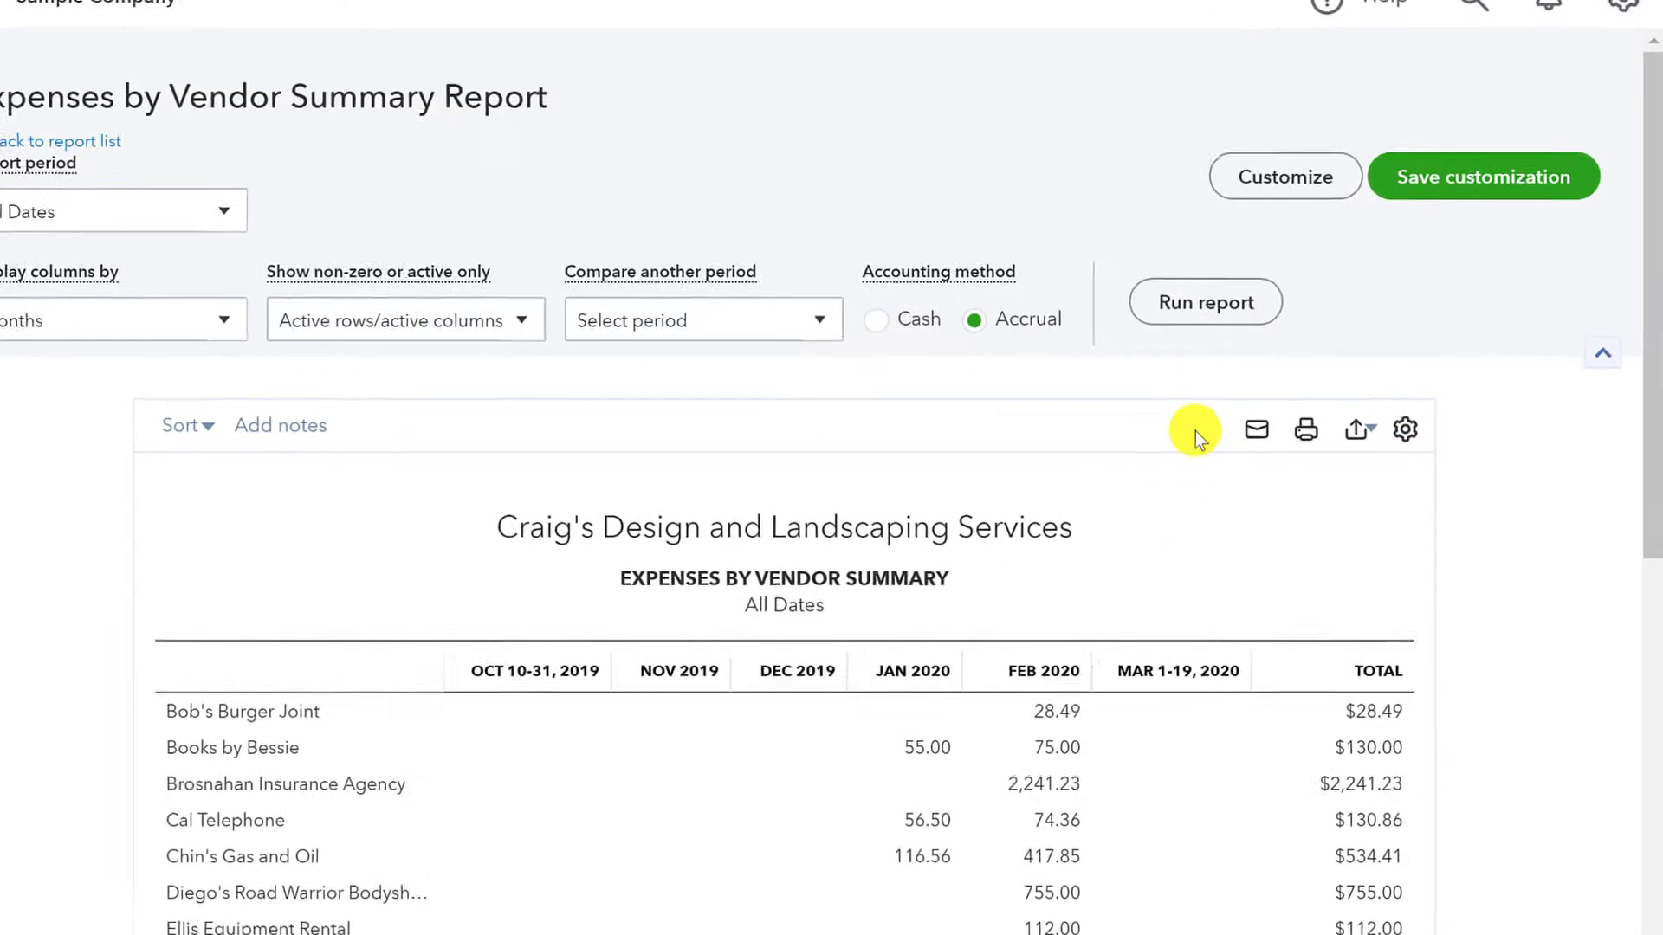
pyautogui.click(1357, 430)
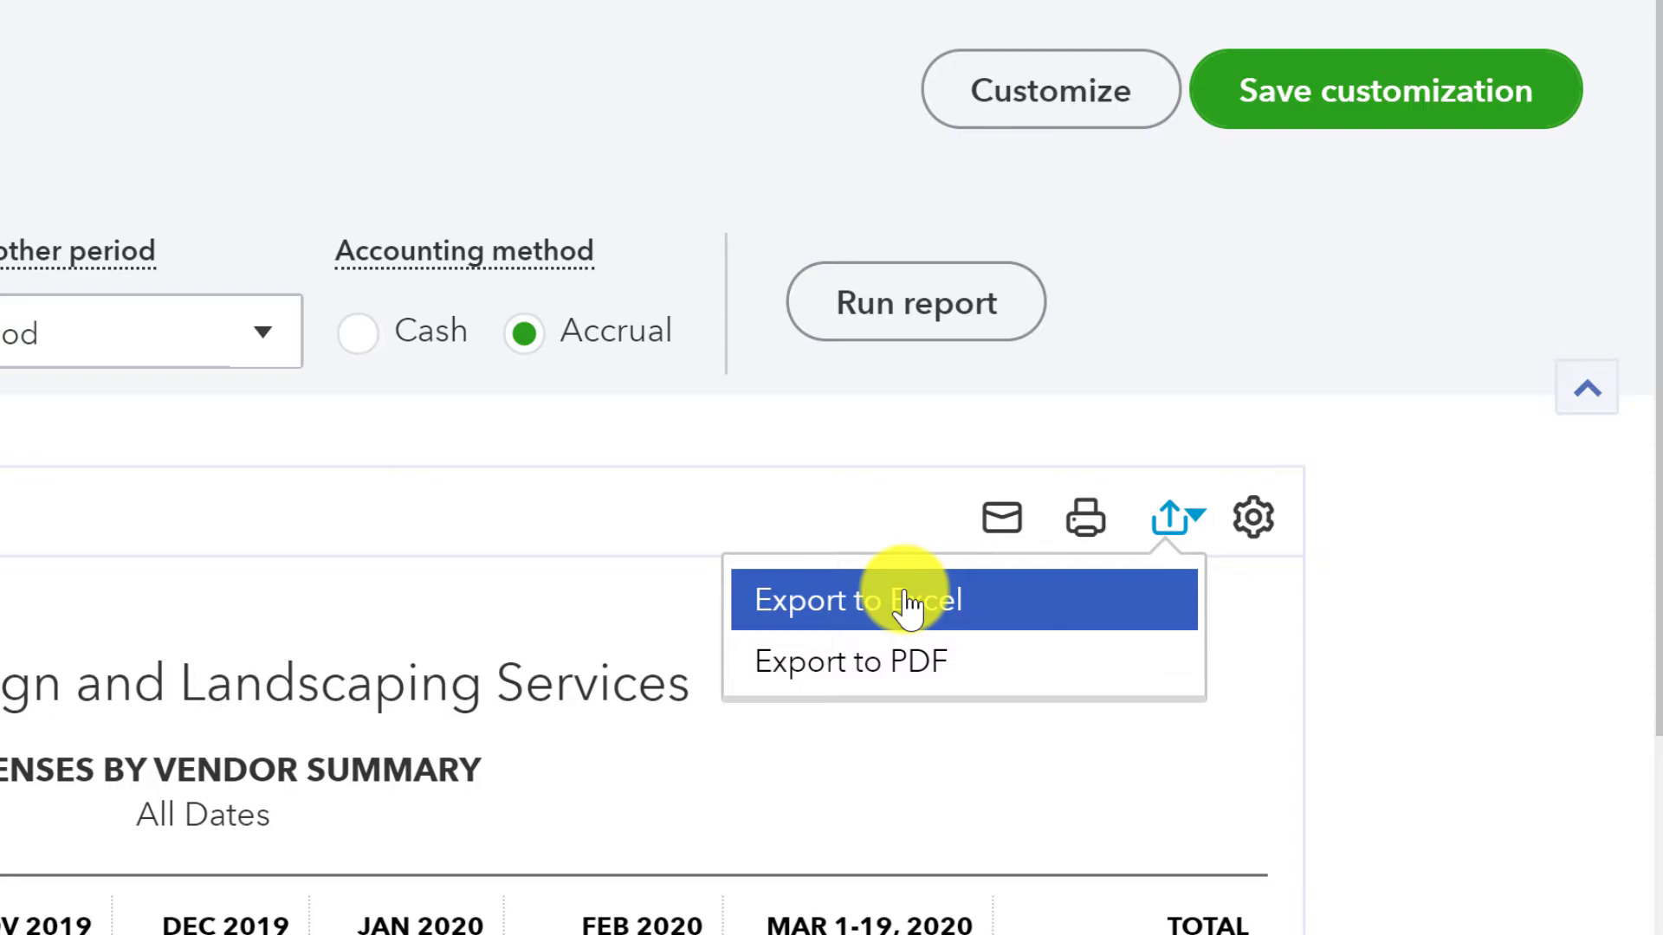
pyautogui.click(372, 653)
pyautogui.scroll(-6, 381, 653)
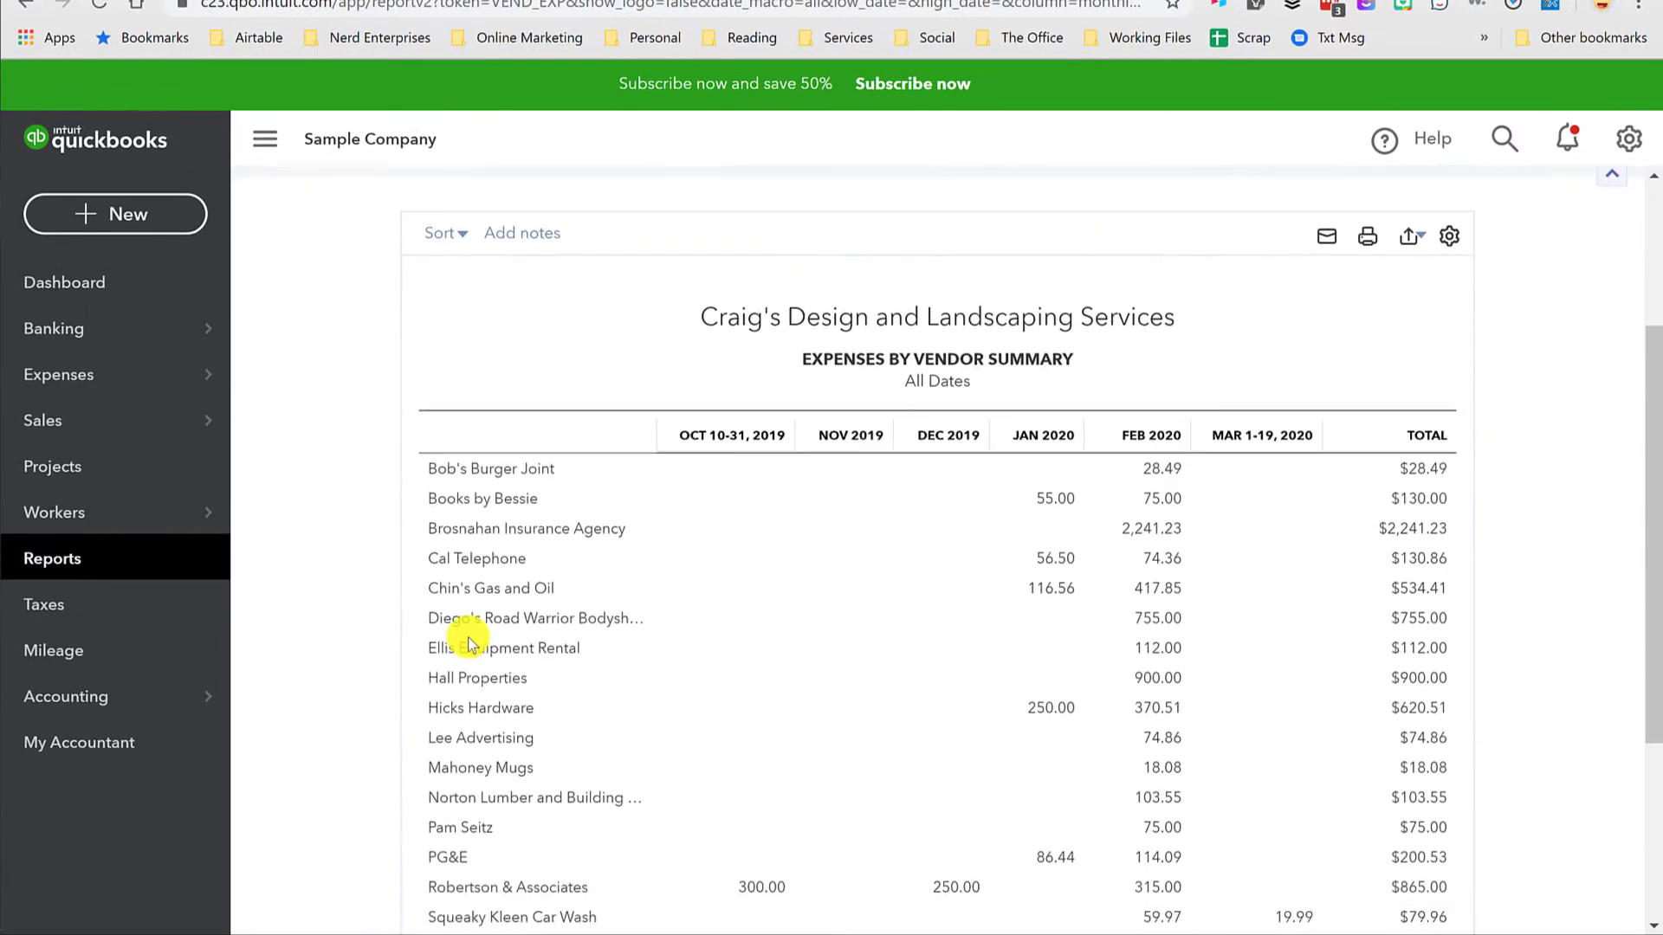
pyautogui.scroll(2, 531, 638)
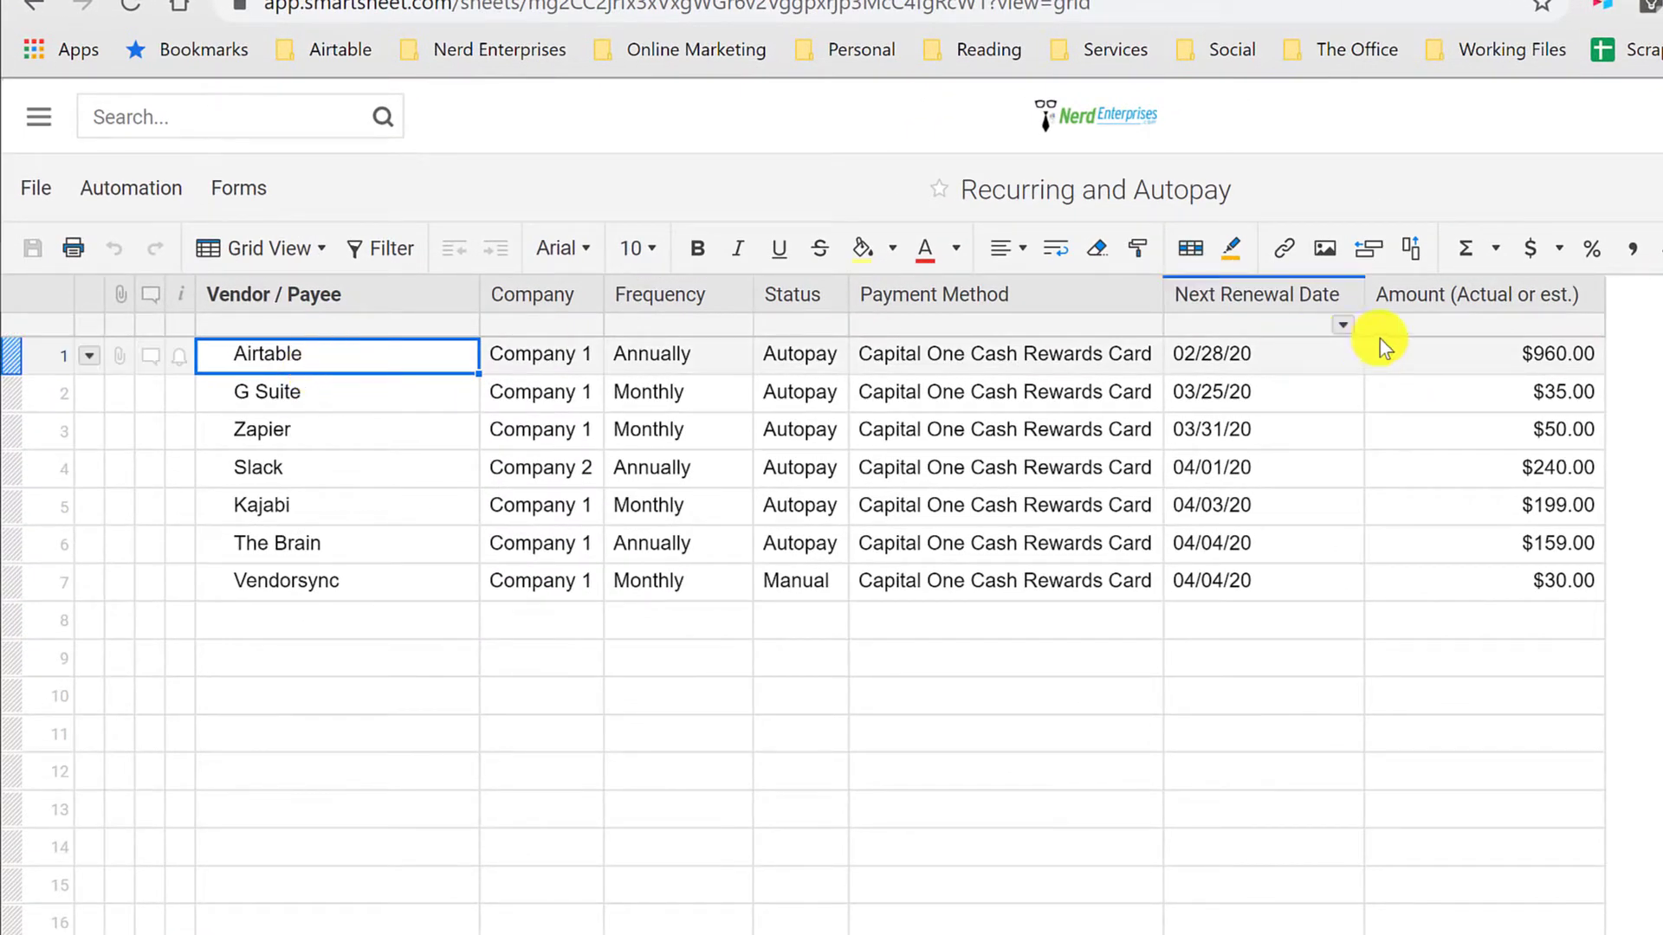
# Step: In Smartsheet's Recurring and Autopay sheet, compare the payment frequency and amount of the Airtable and G Suite rows
pyautogui.click(1452, 353)
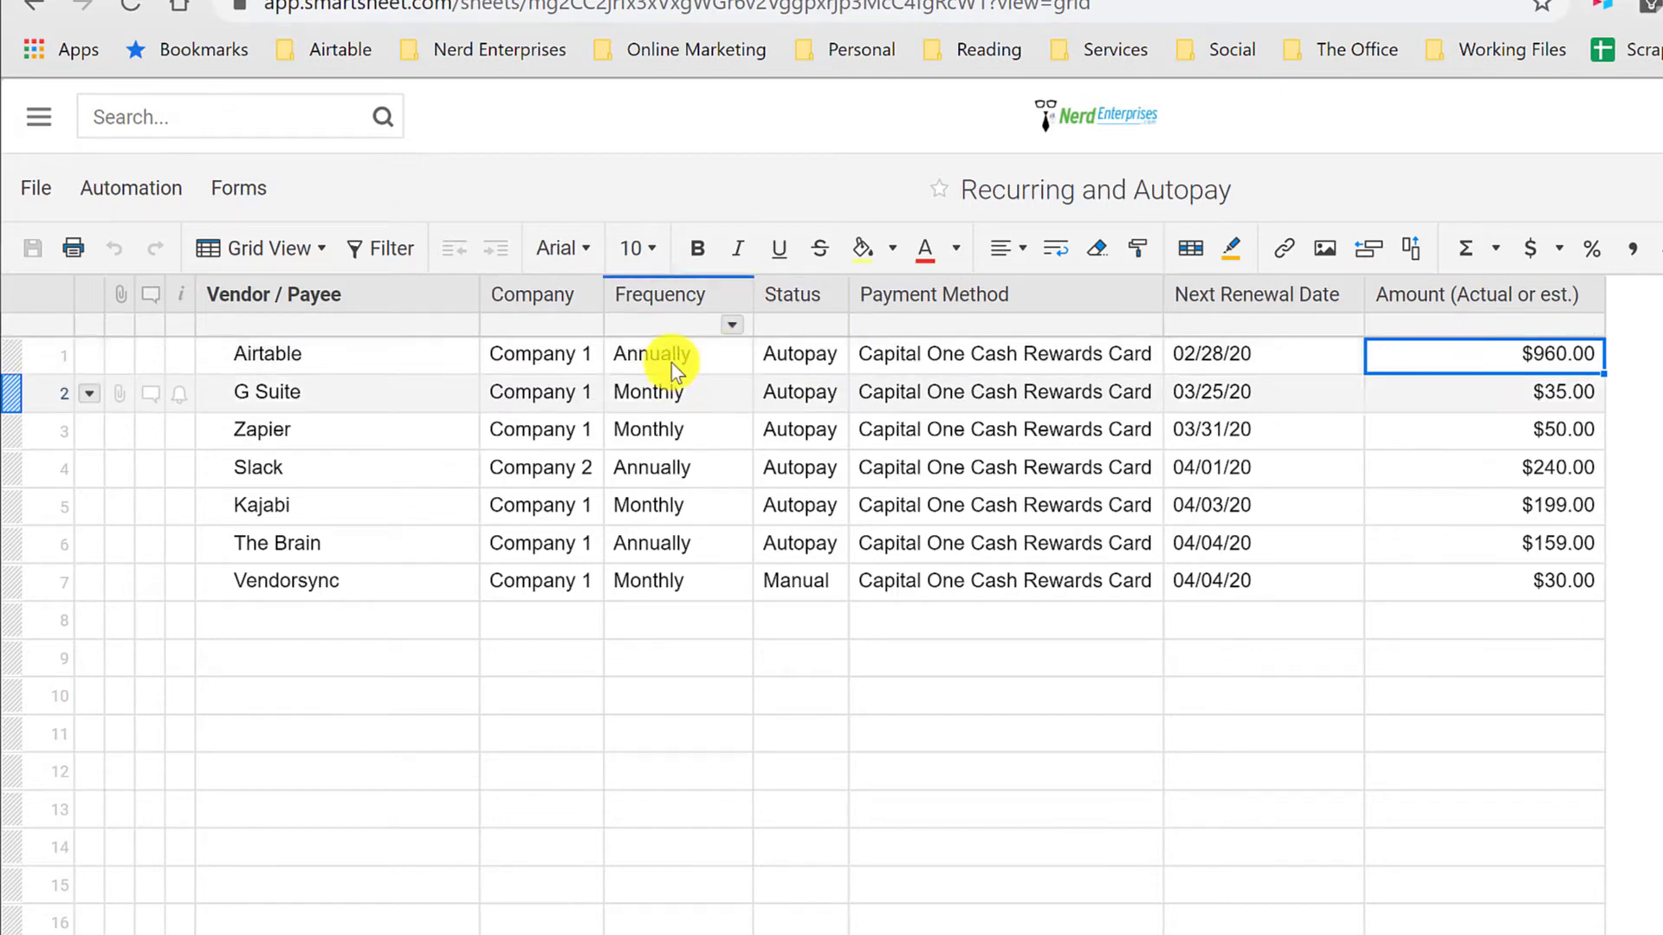
pyautogui.click(673, 365)
pyautogui.click(679, 387)
pyautogui.click(651, 360)
pyautogui.click(1490, 351)
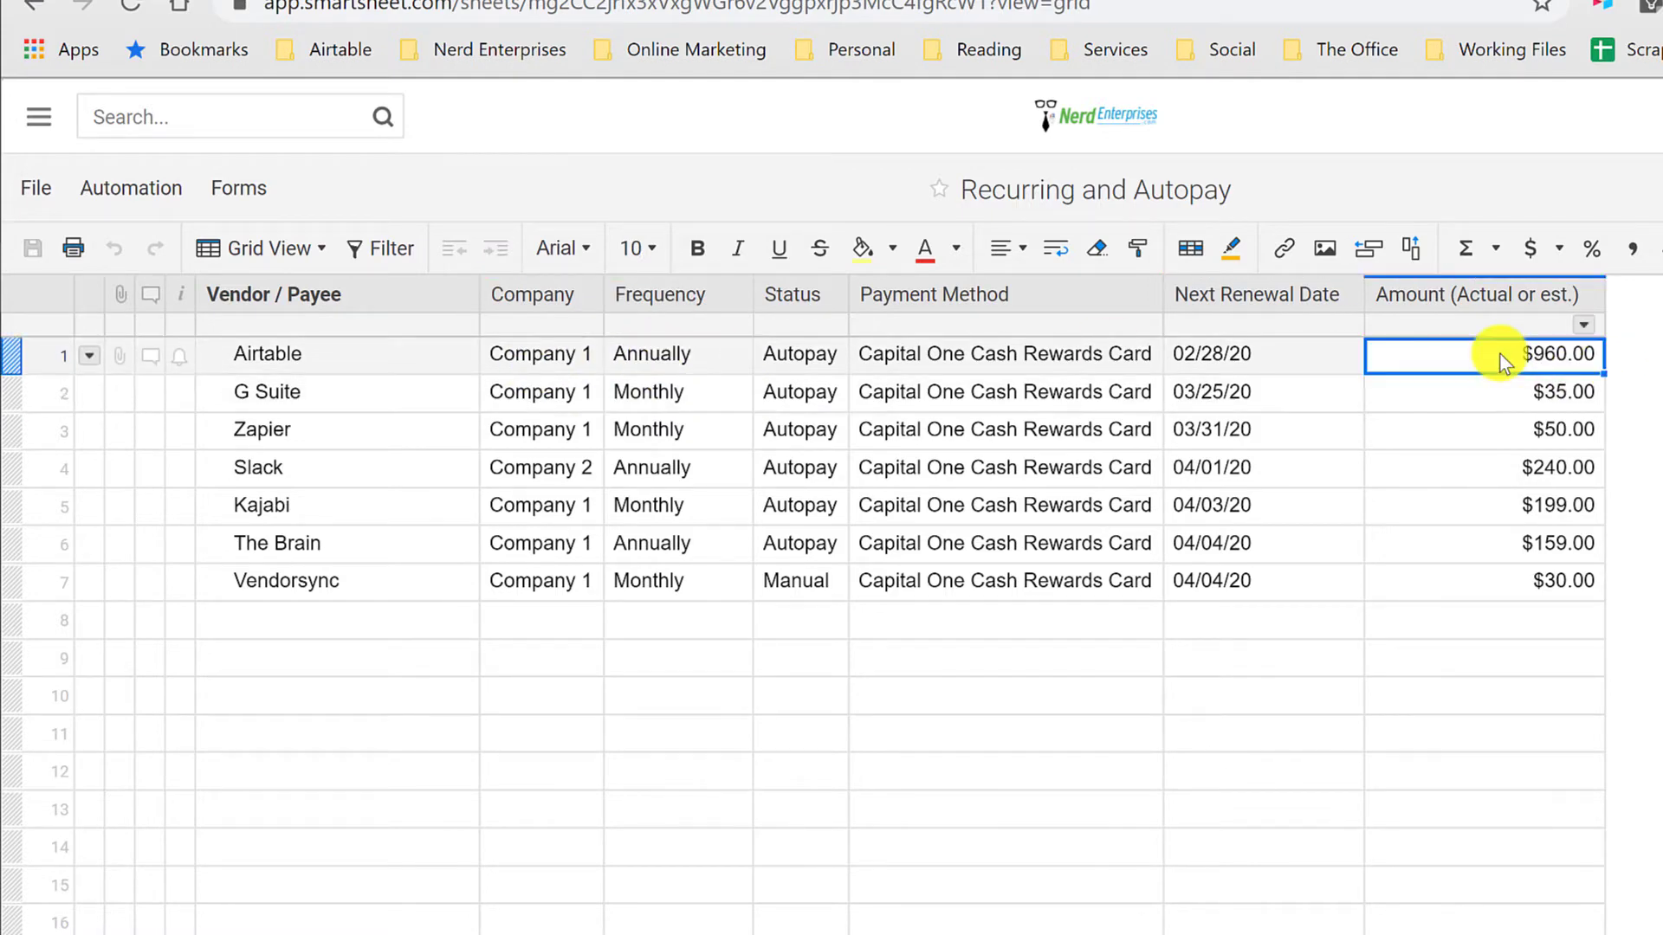
pyautogui.click(741, 387)
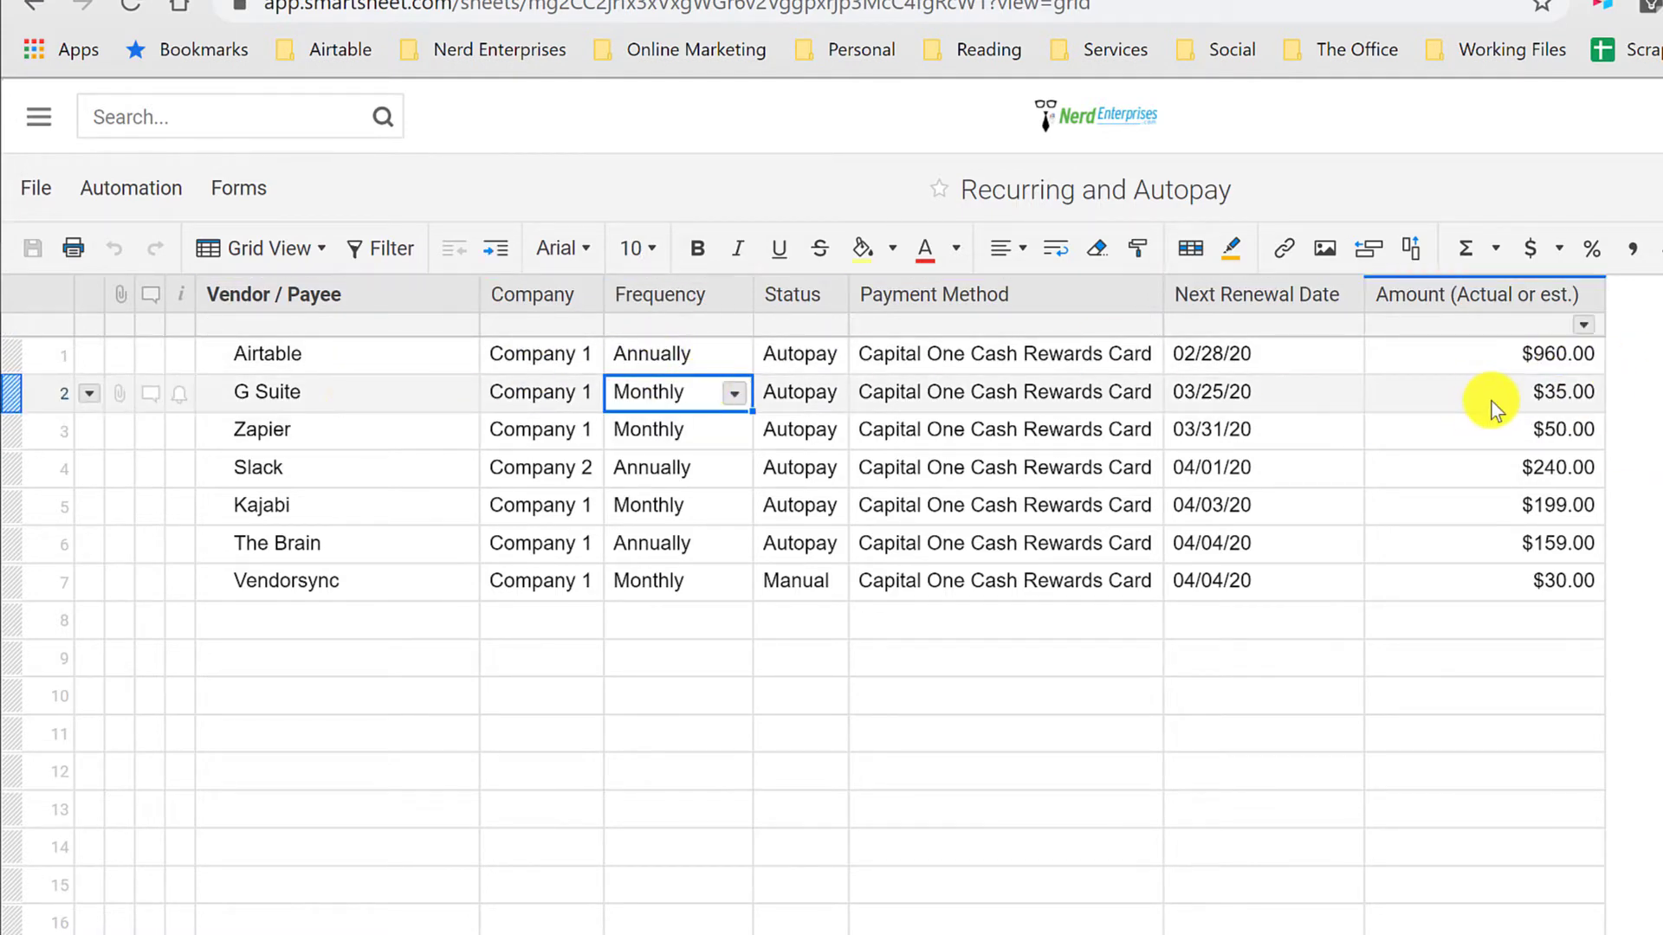
pyautogui.click(1464, 394)
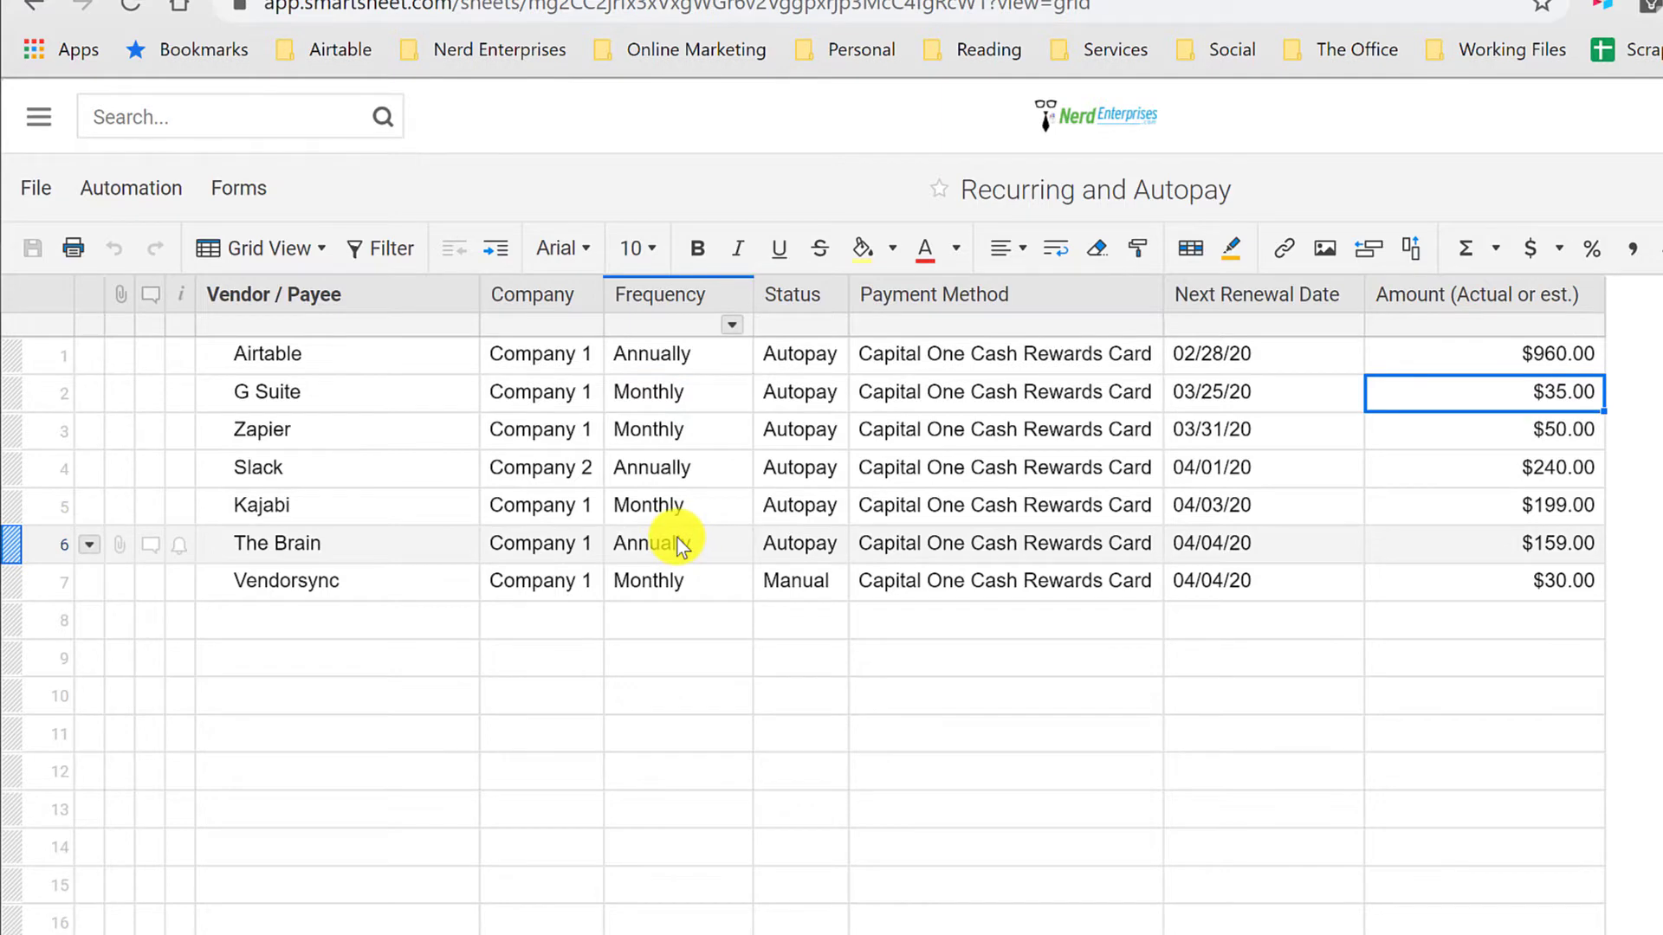
# Step: Widen the Status column slightly and review the status of the Airtable and Vendorsync rows
pyautogui.moveTo(849, 295); pyautogui.dragTo(888, 297)
pyautogui.click(840, 350)
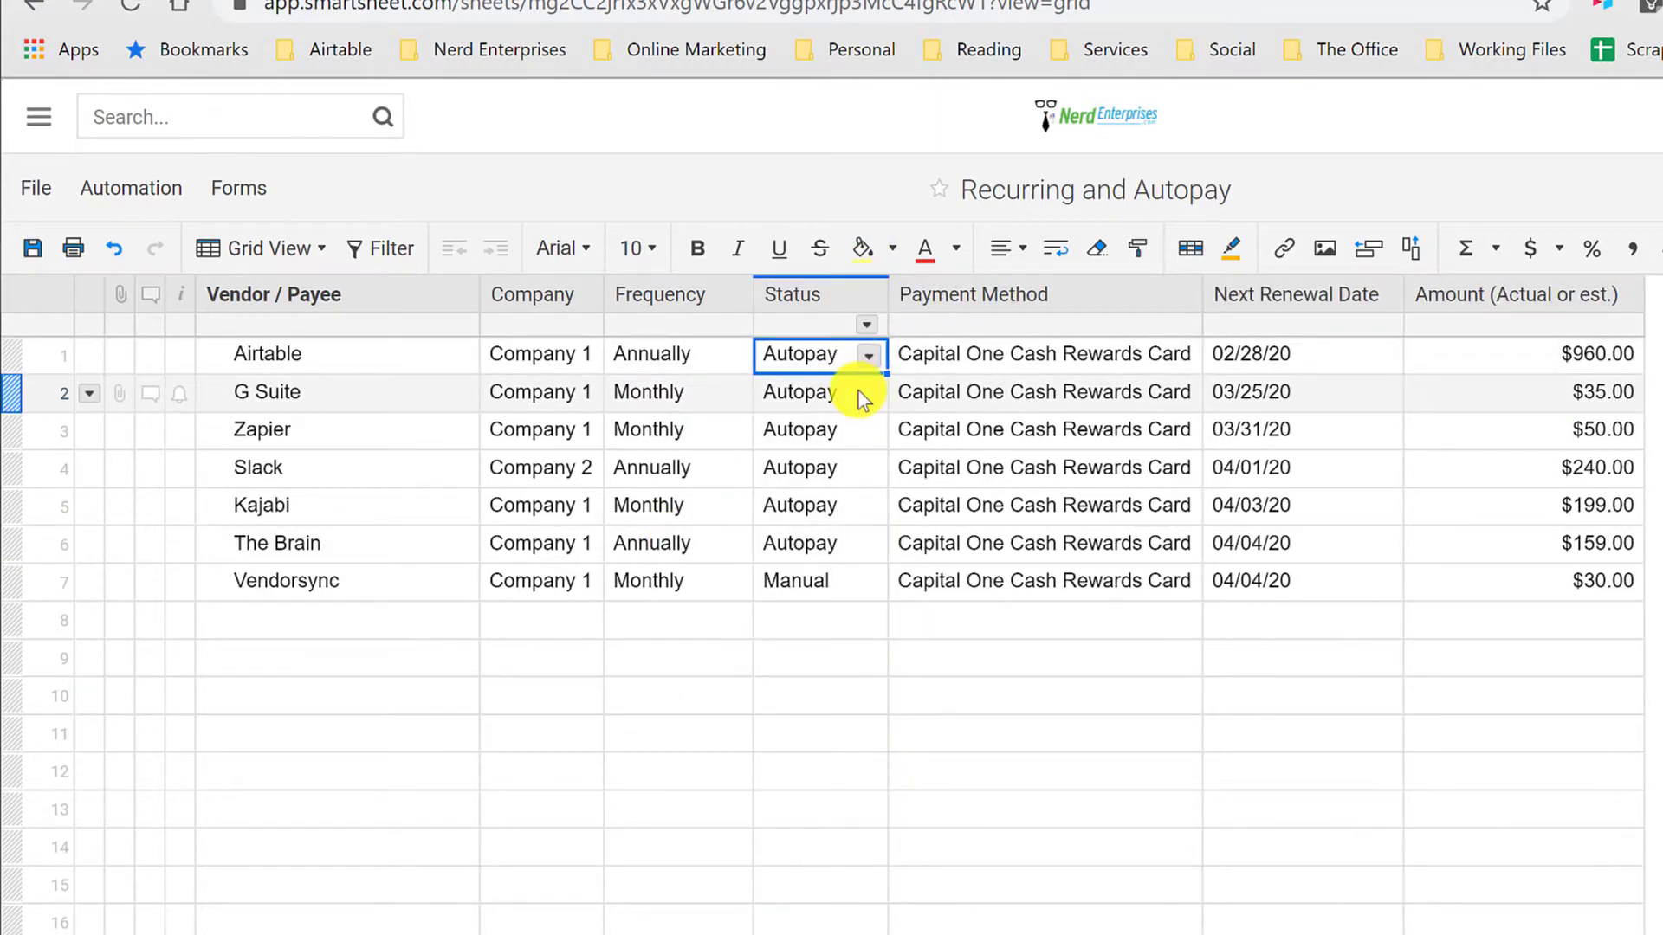
pyautogui.click(834, 591)
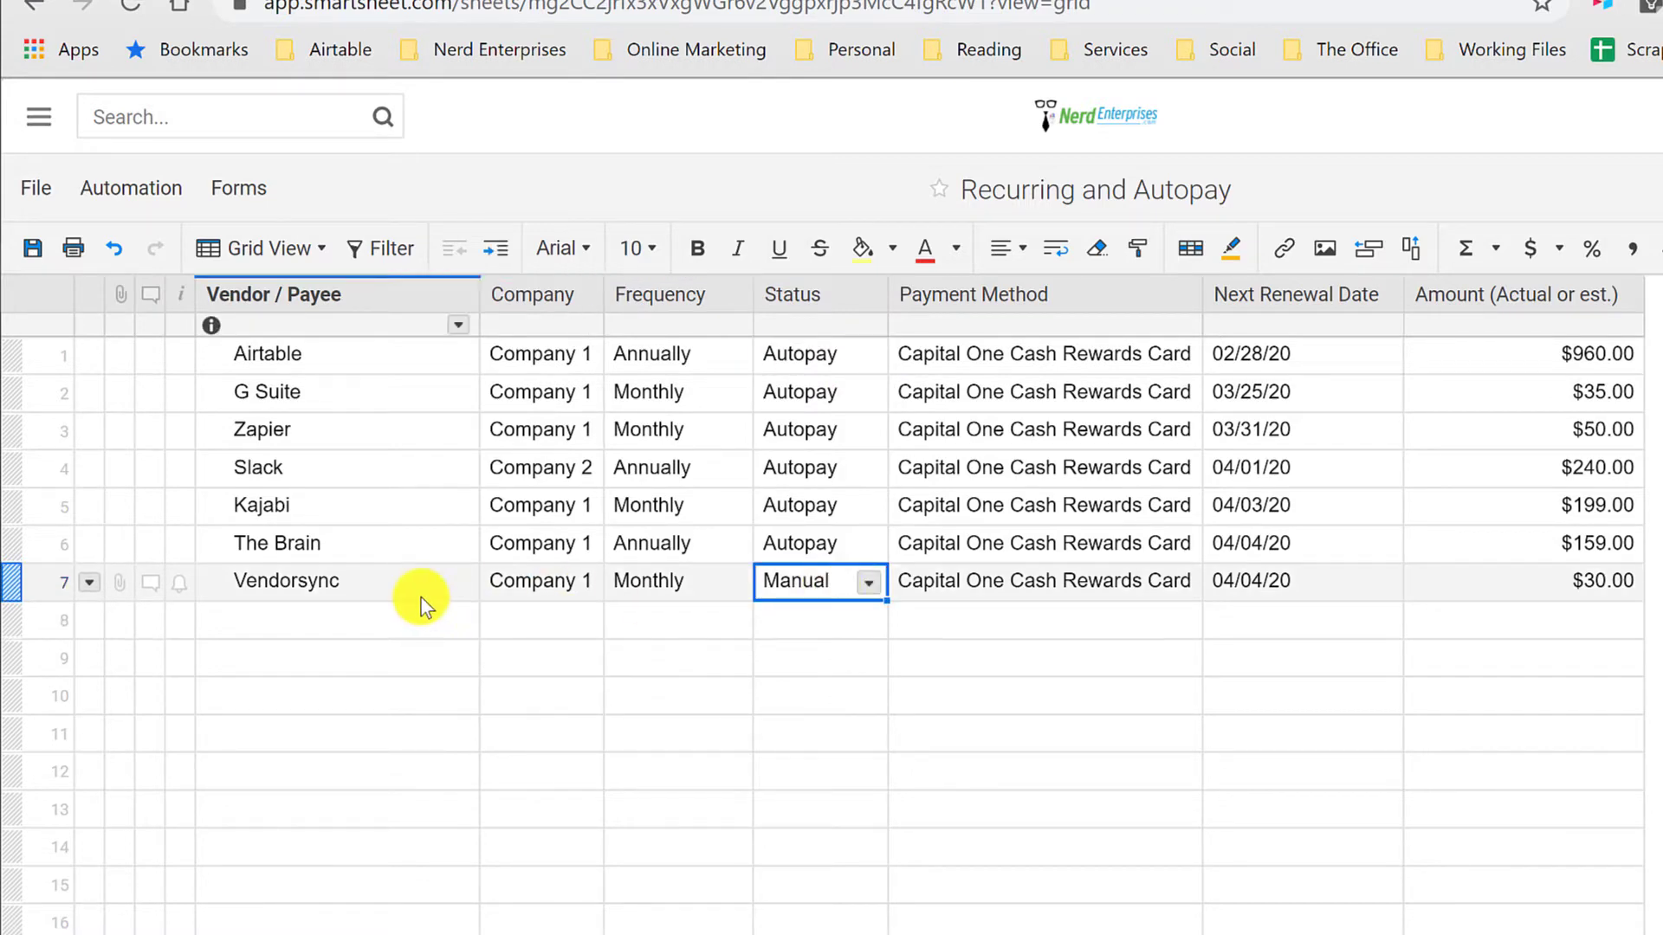
pyautogui.click(403, 582)
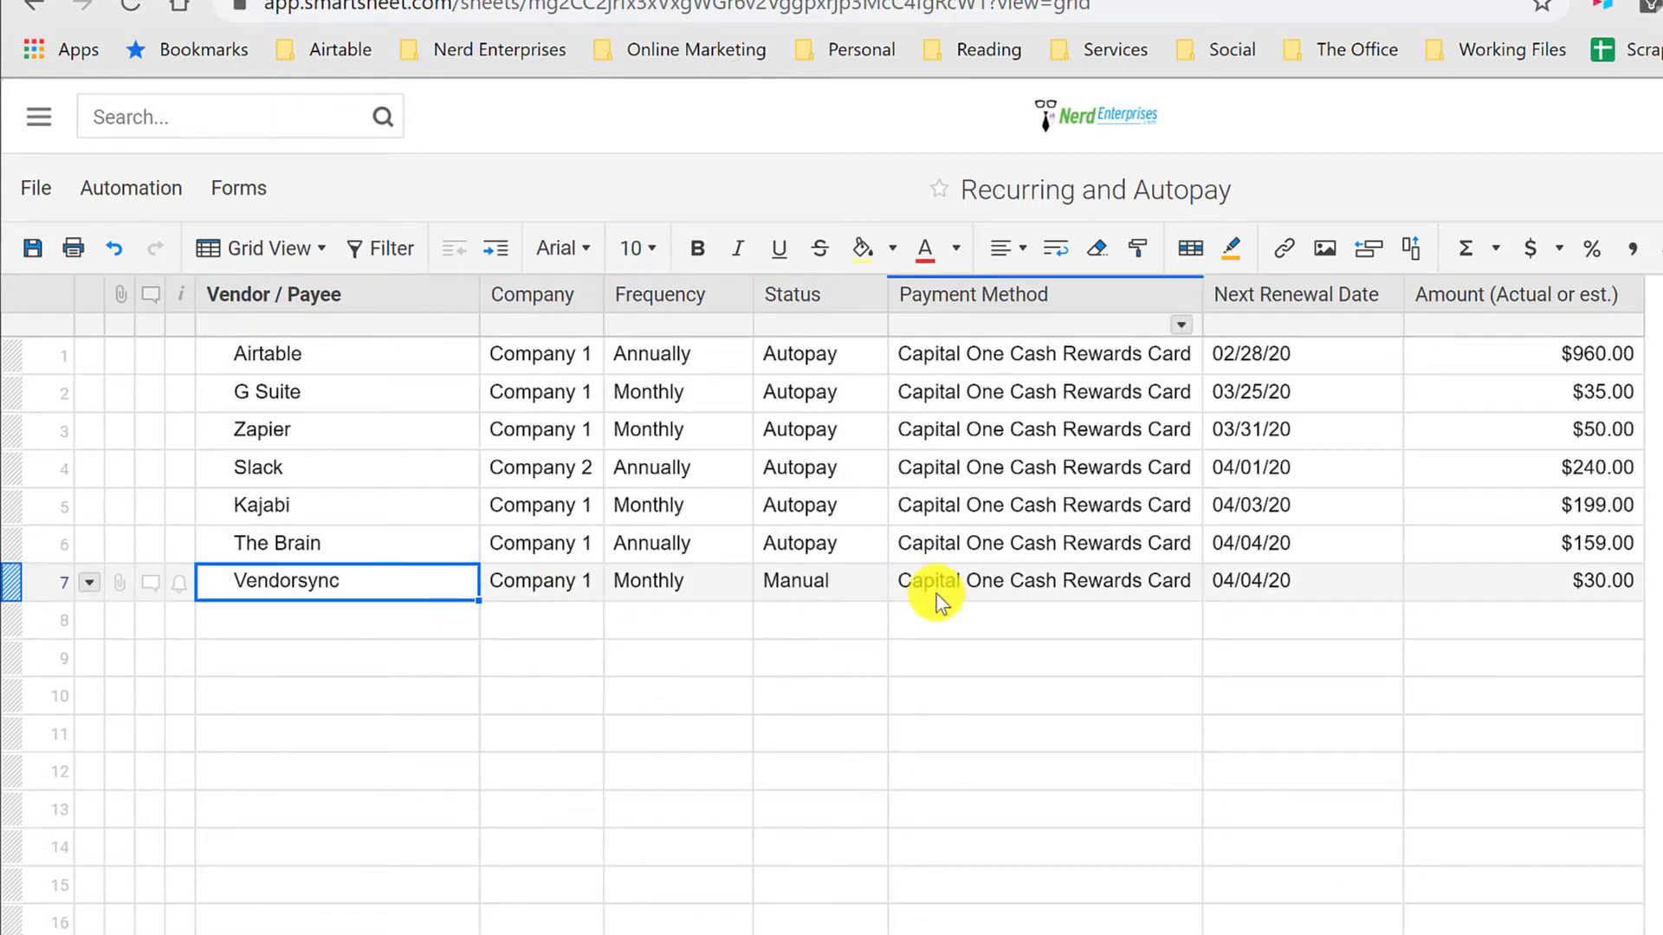
pyautogui.click(861, 586)
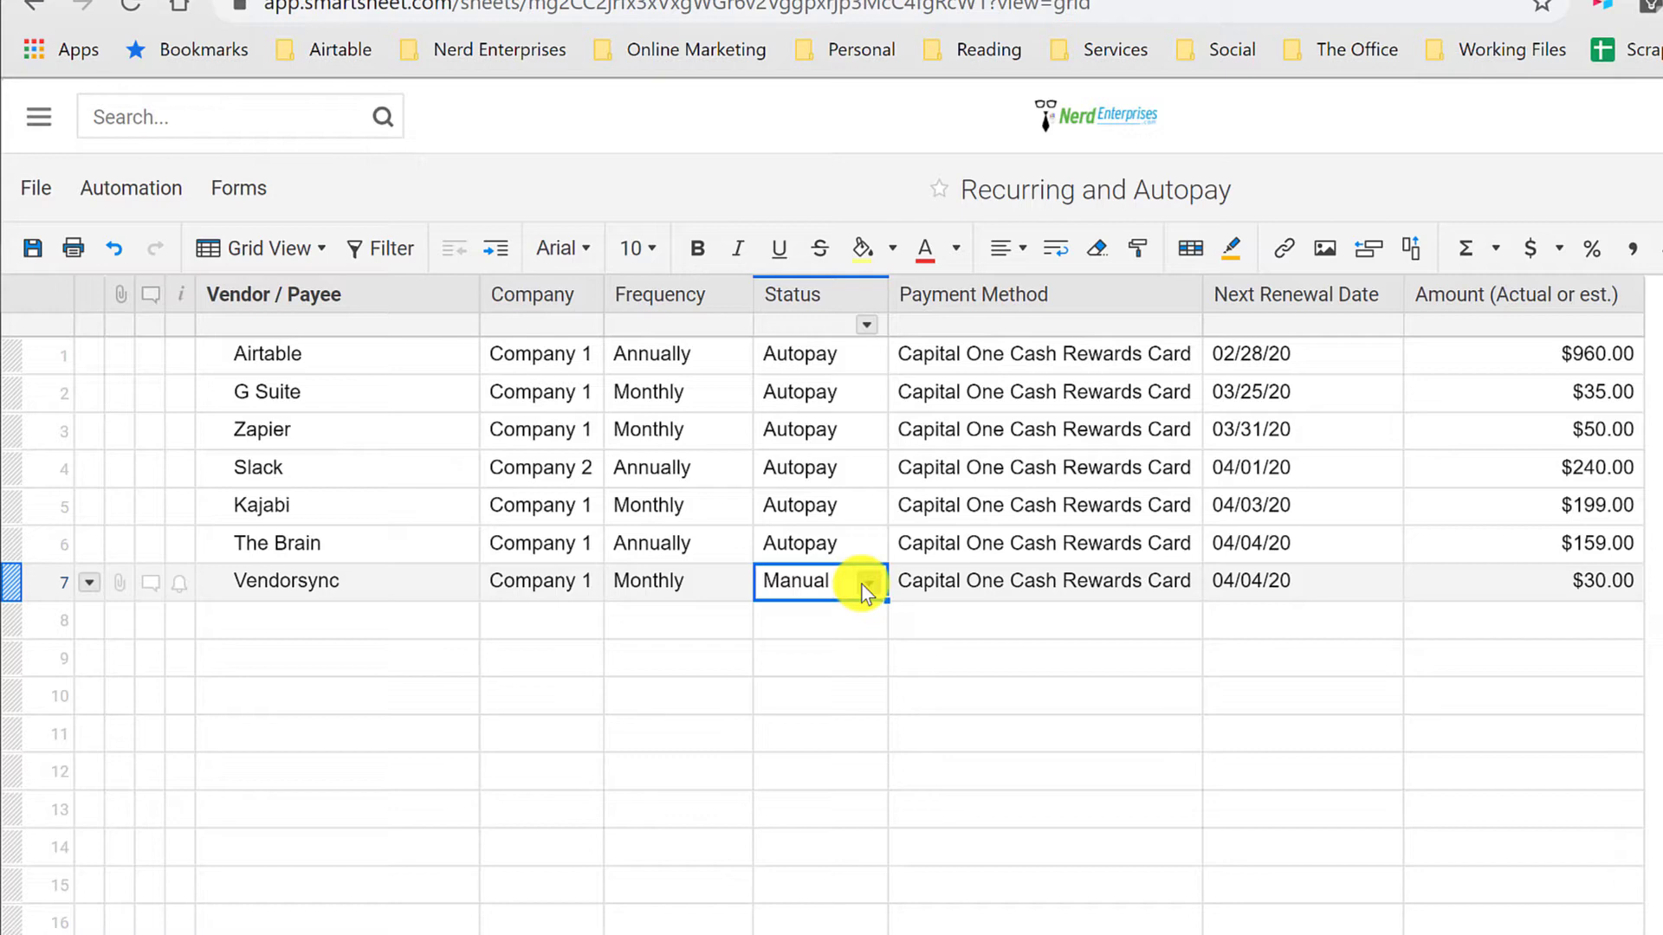
pyautogui.click(847, 351)
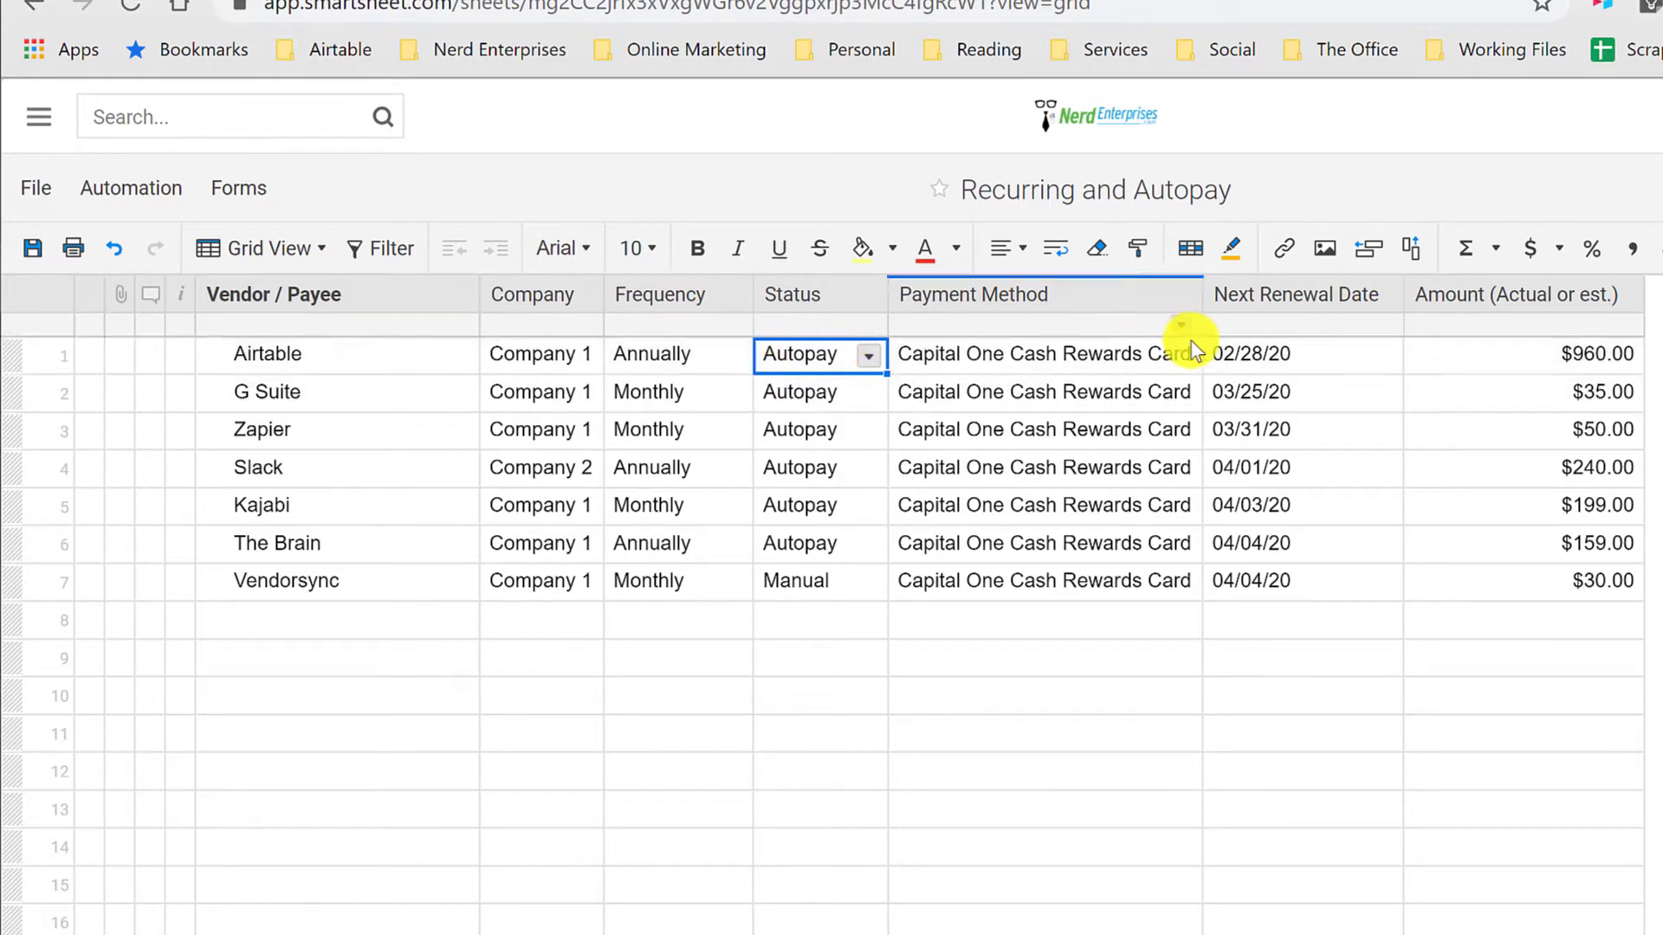
pyautogui.moveTo(1236, 351)
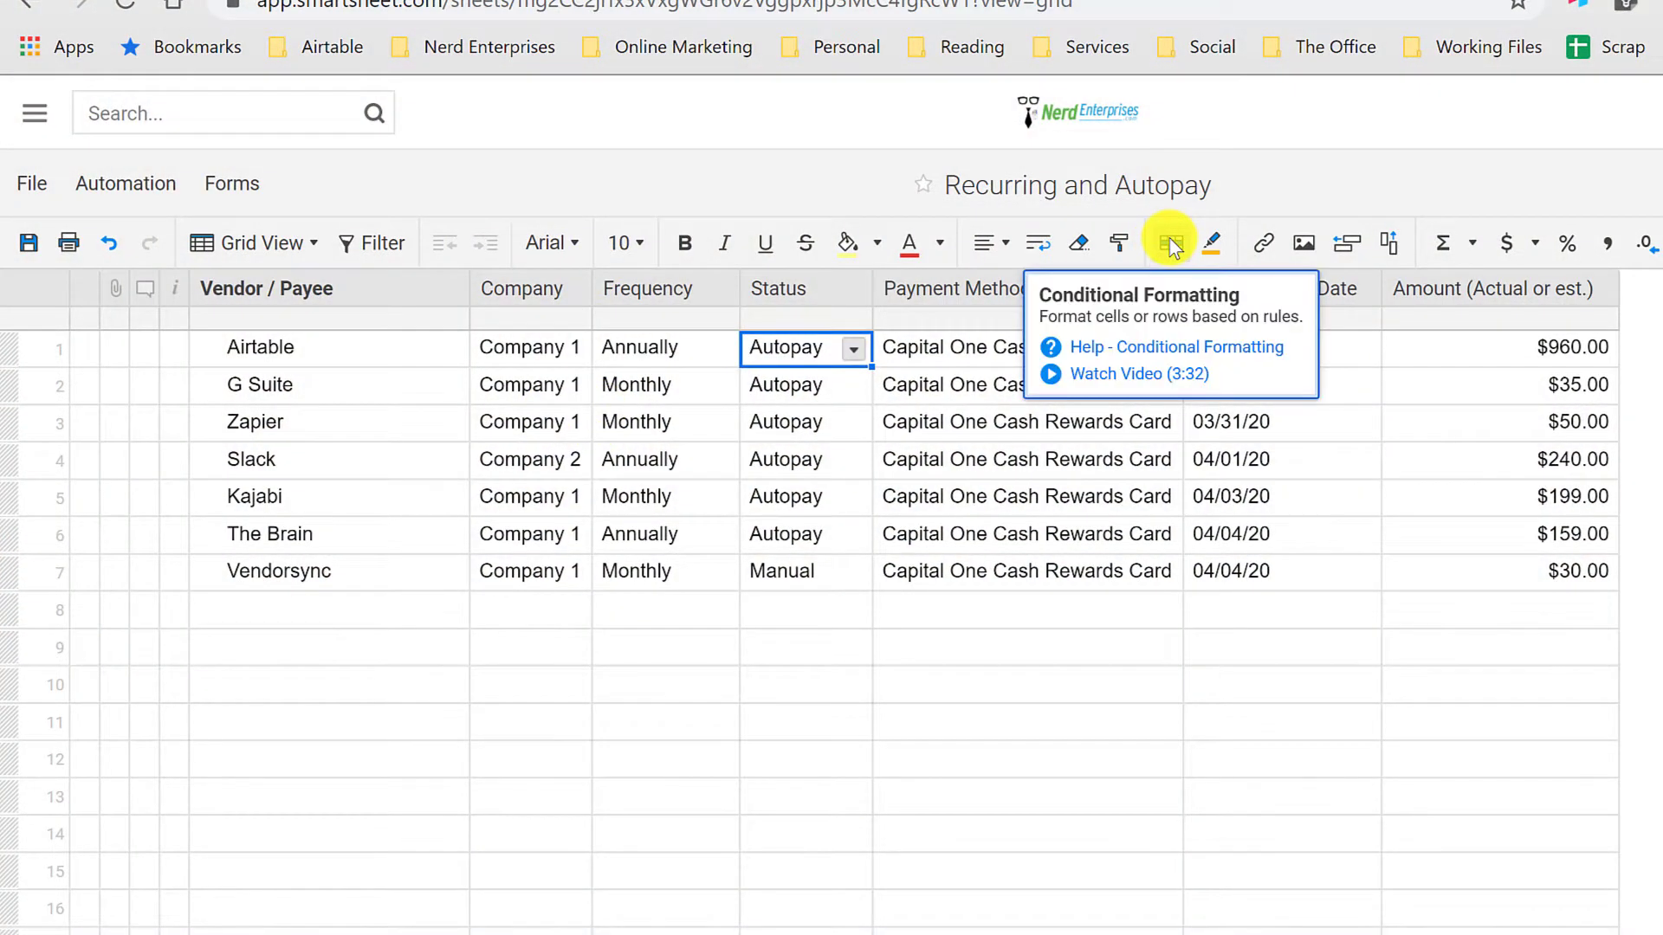
# Step: Create a new automation workflow for the sheet with the trigger "When a date is reached"
pyautogui.click(97, 183)
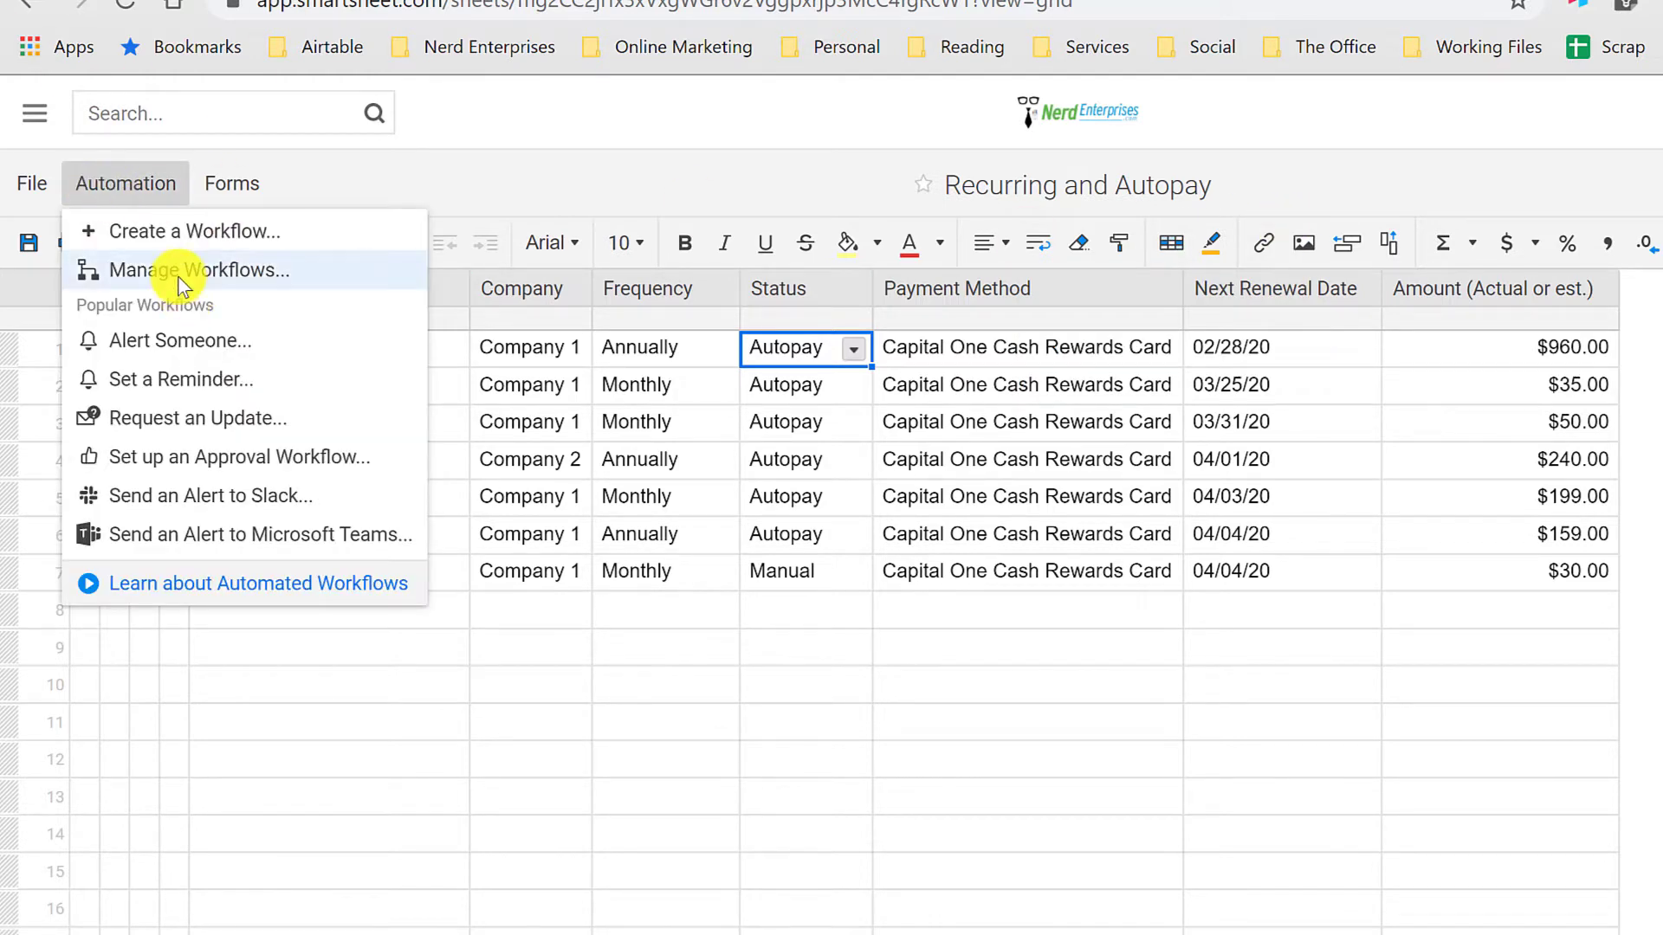
pyautogui.click(176, 230)
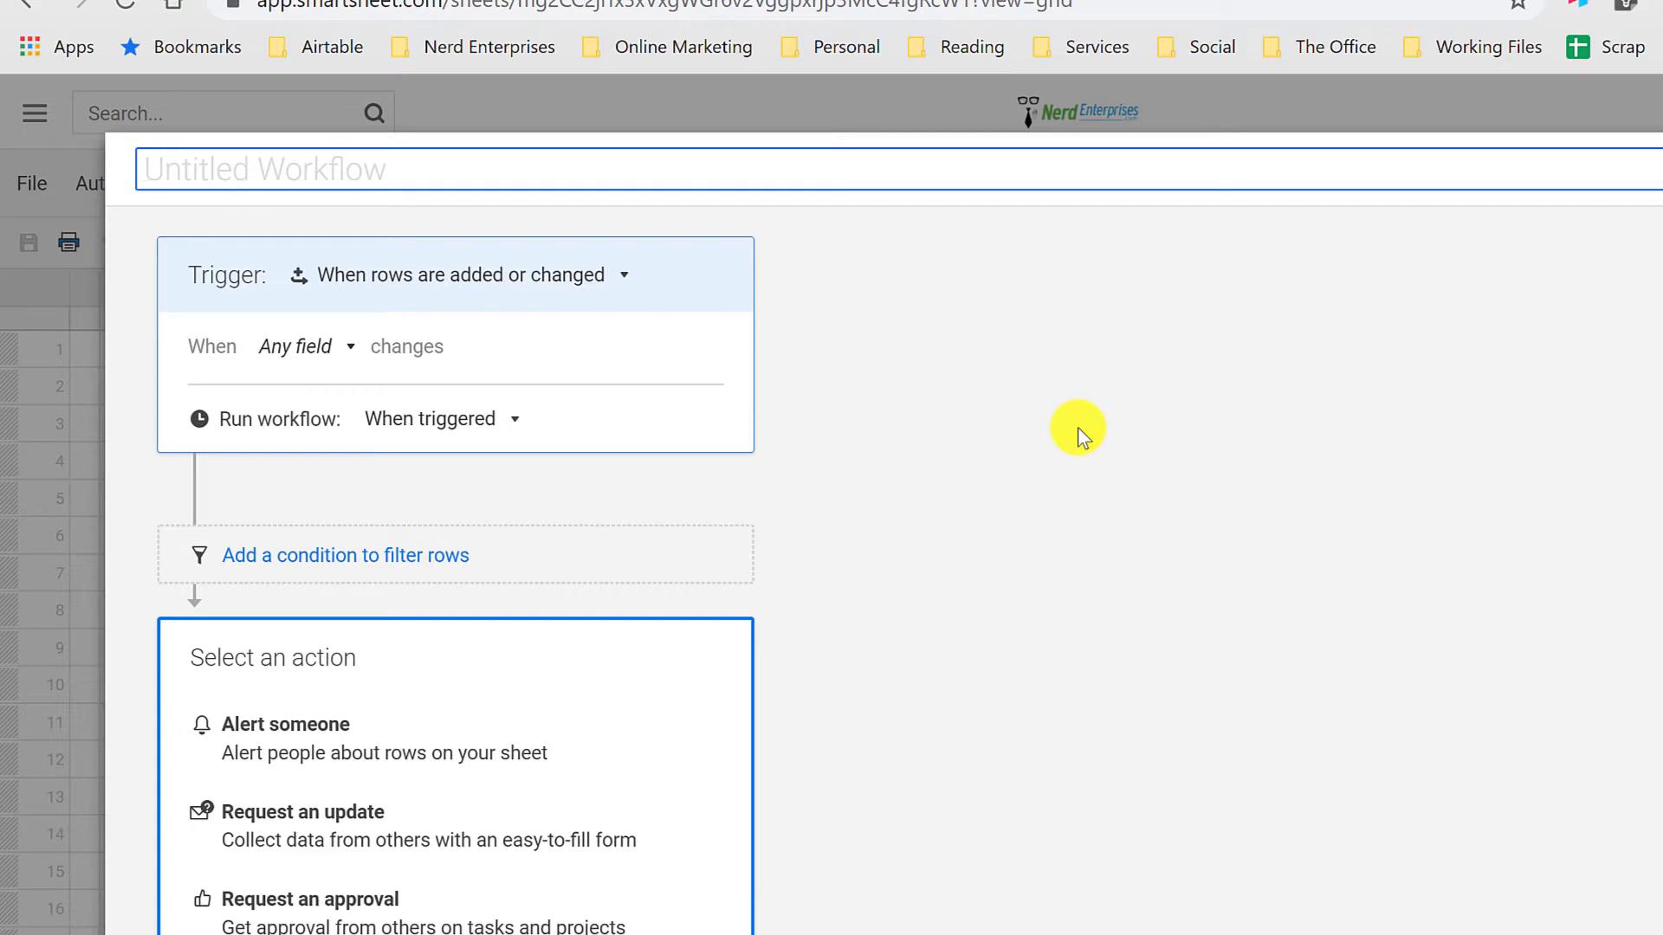
pyautogui.click(277, 347)
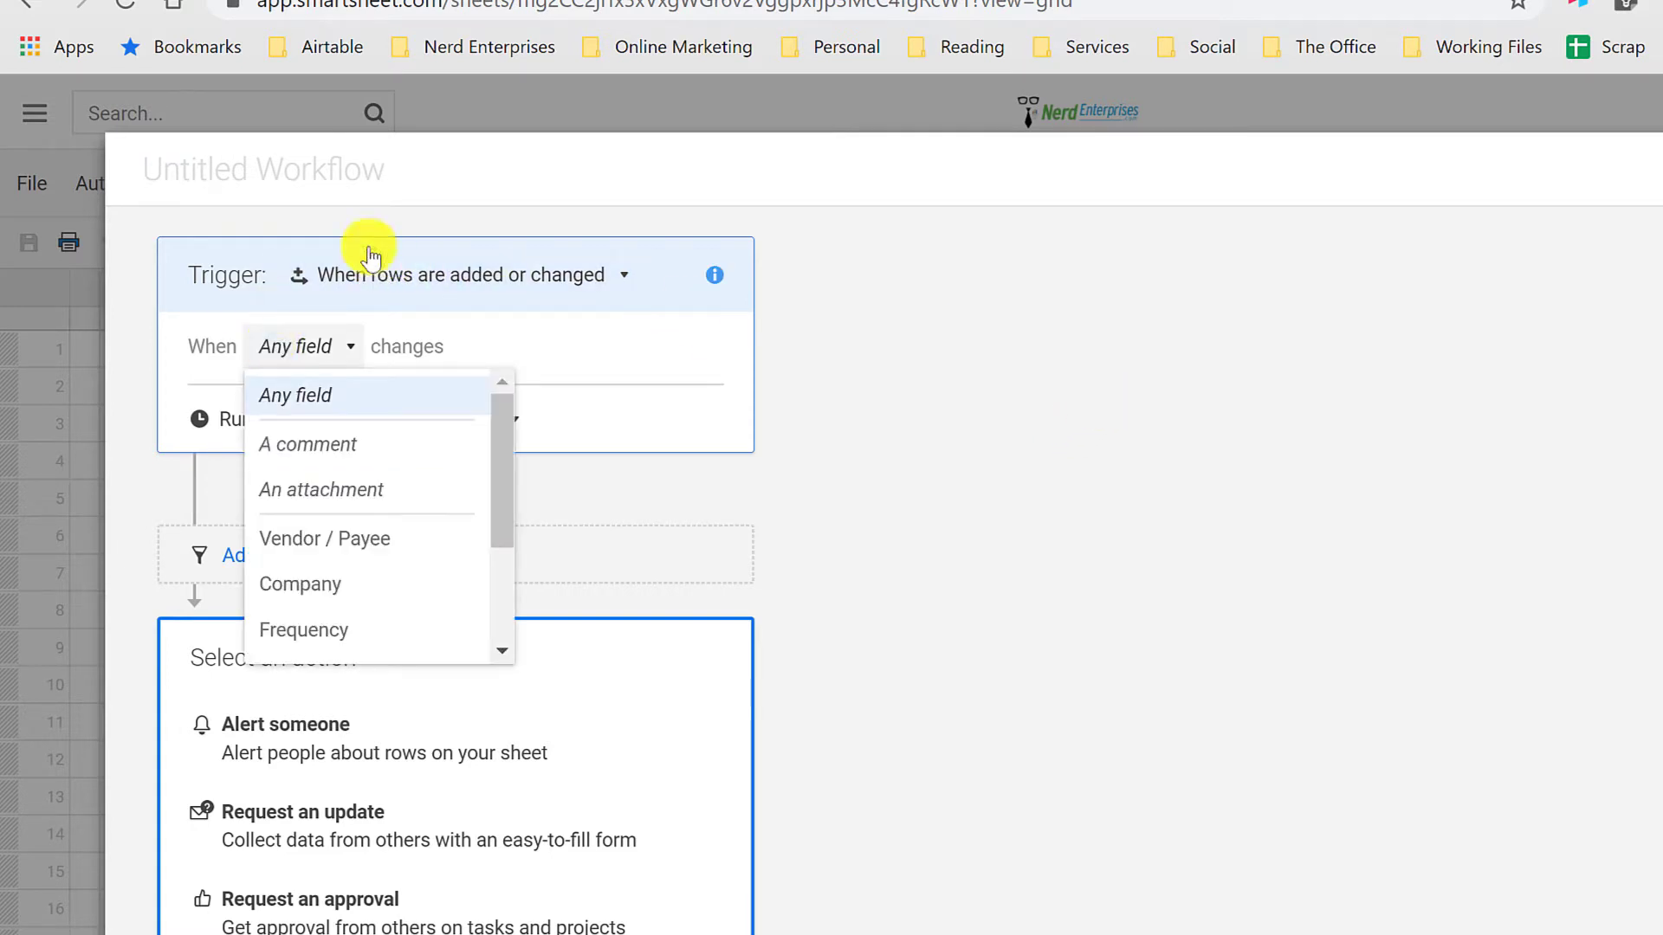
pyautogui.click(438, 277)
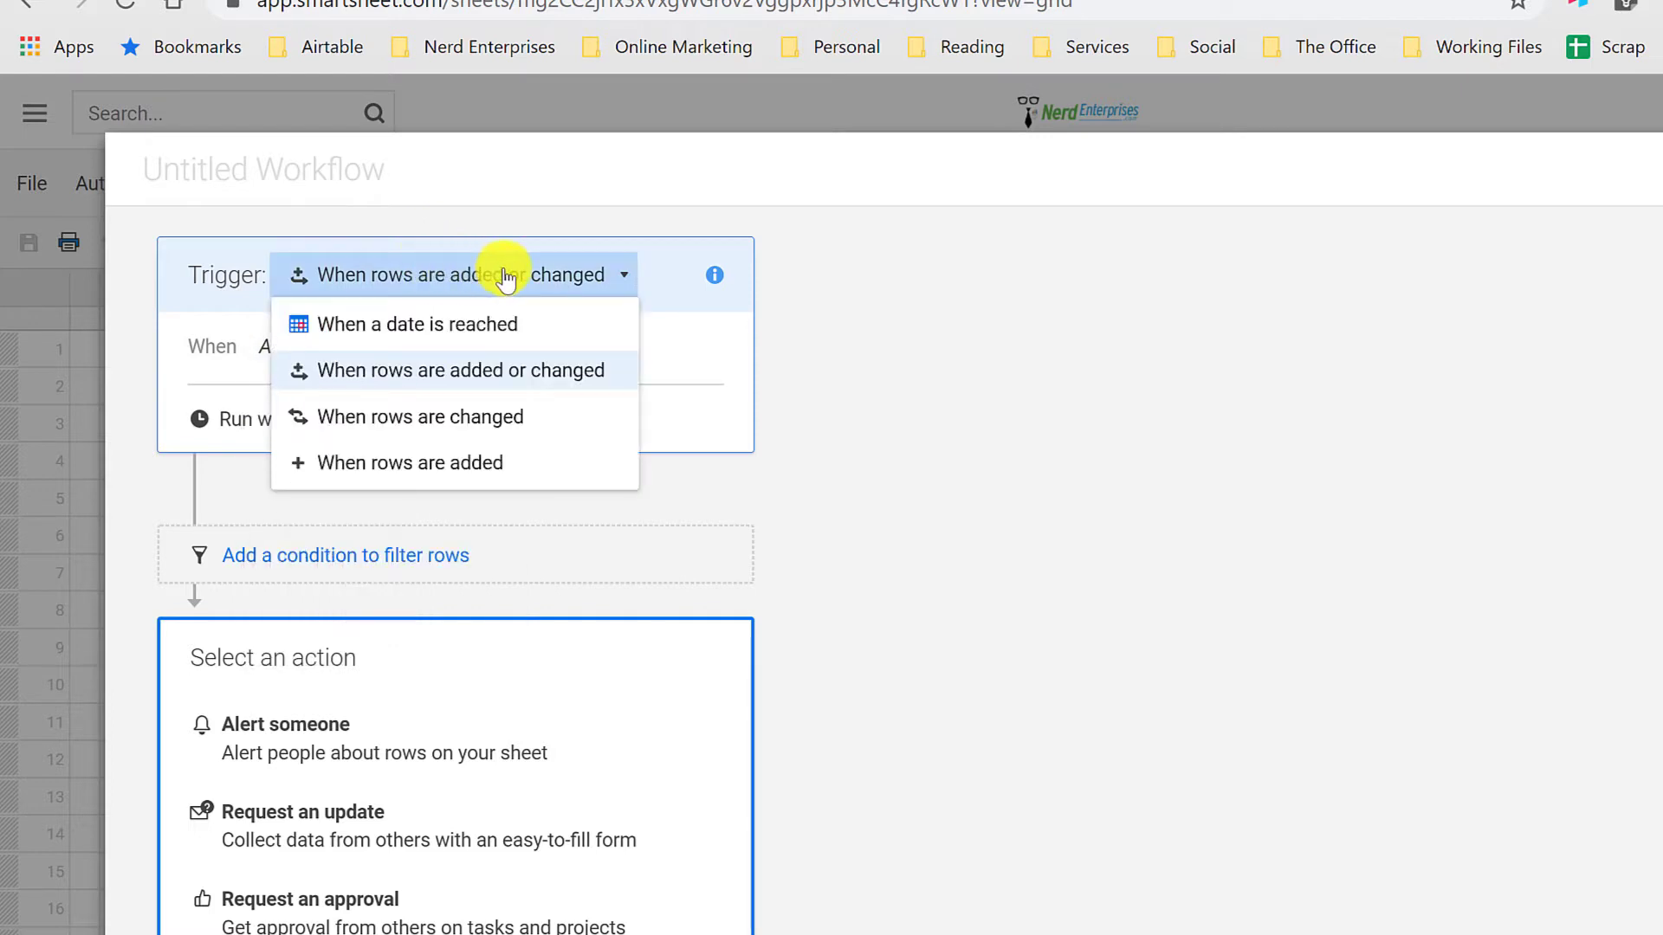
pyautogui.click(387, 328)
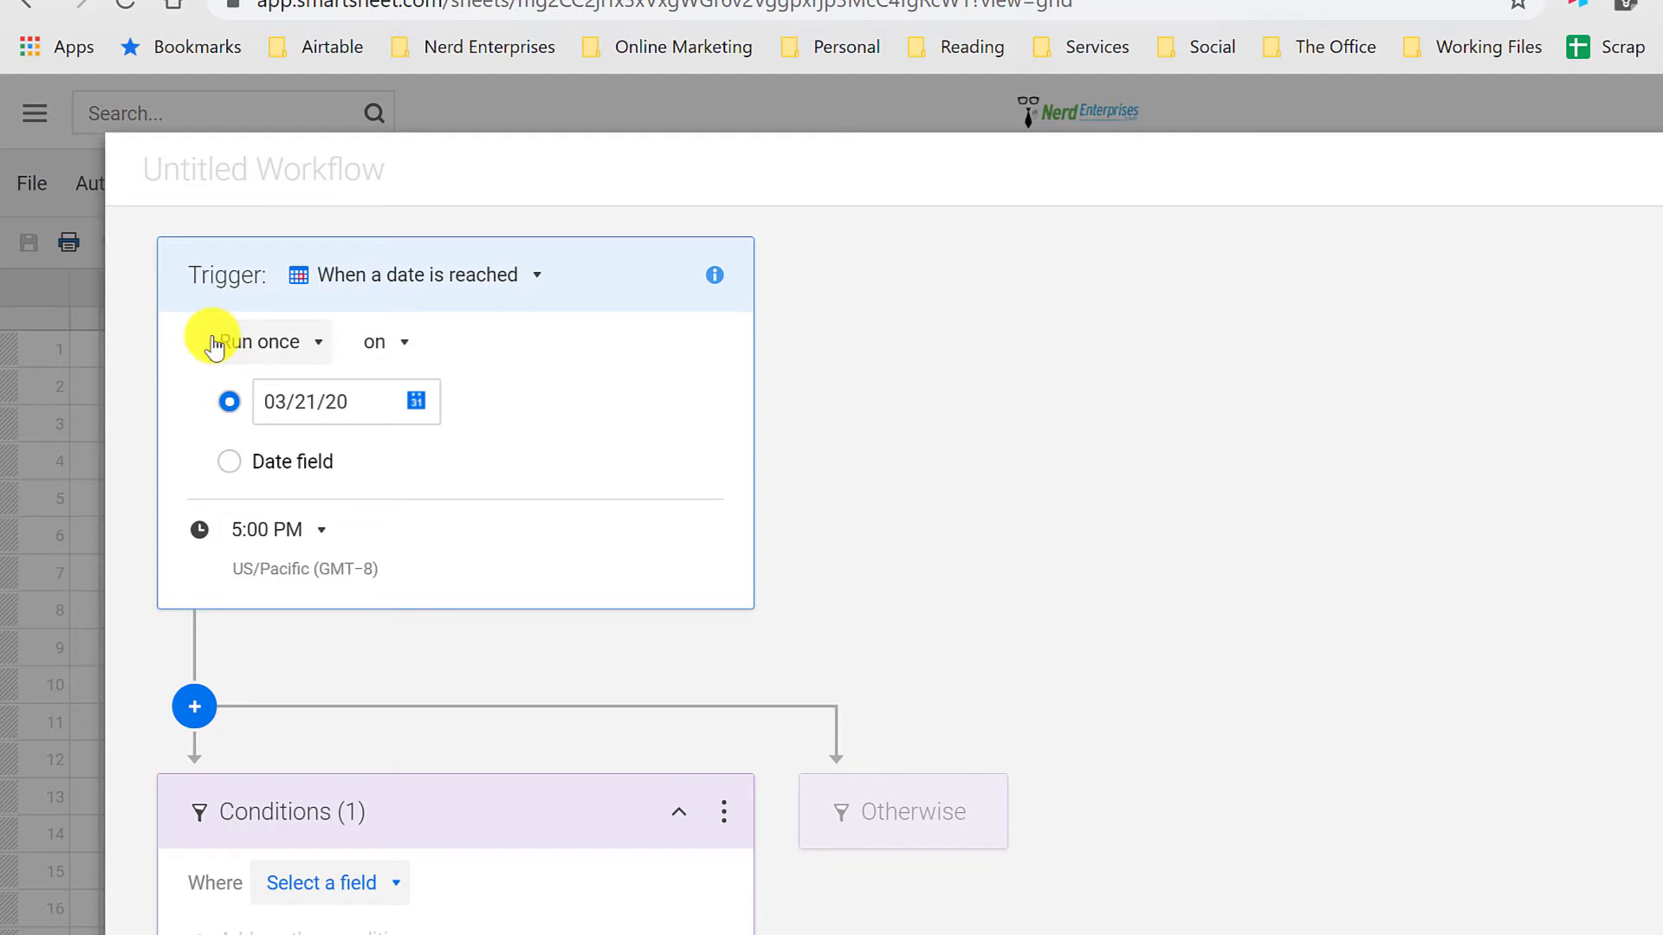
# Step: Base the workflow trigger on the Next Renewal Date field and set its run time to 9:00 AM
pyautogui.click(232, 465)
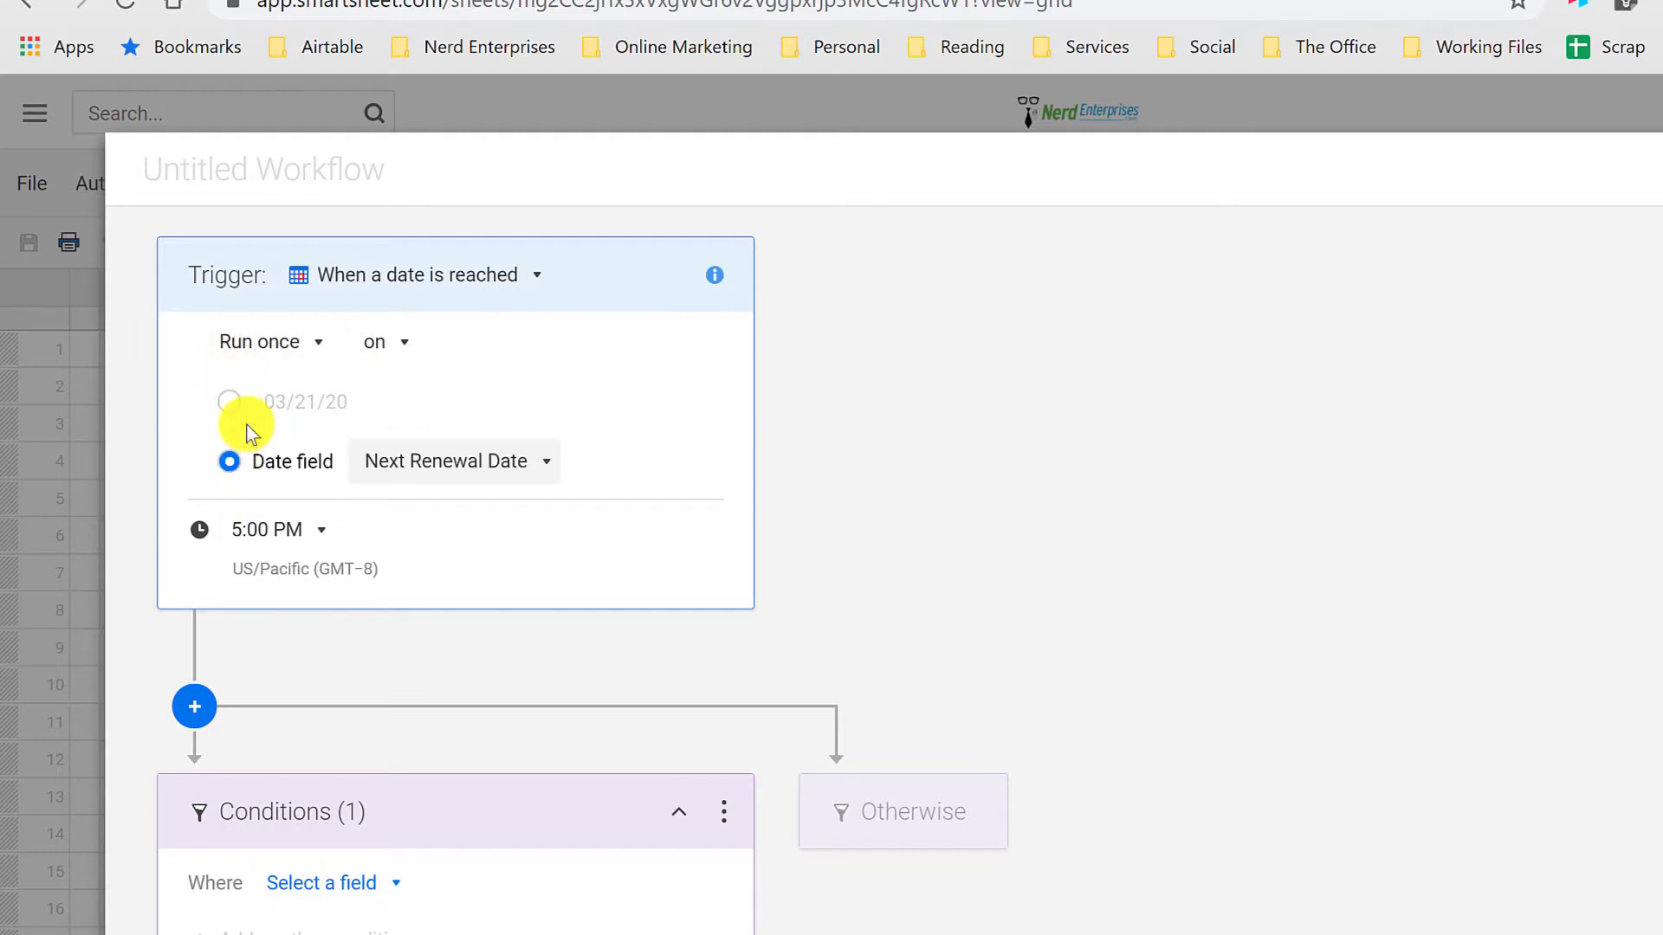
pyautogui.click(511, 468)
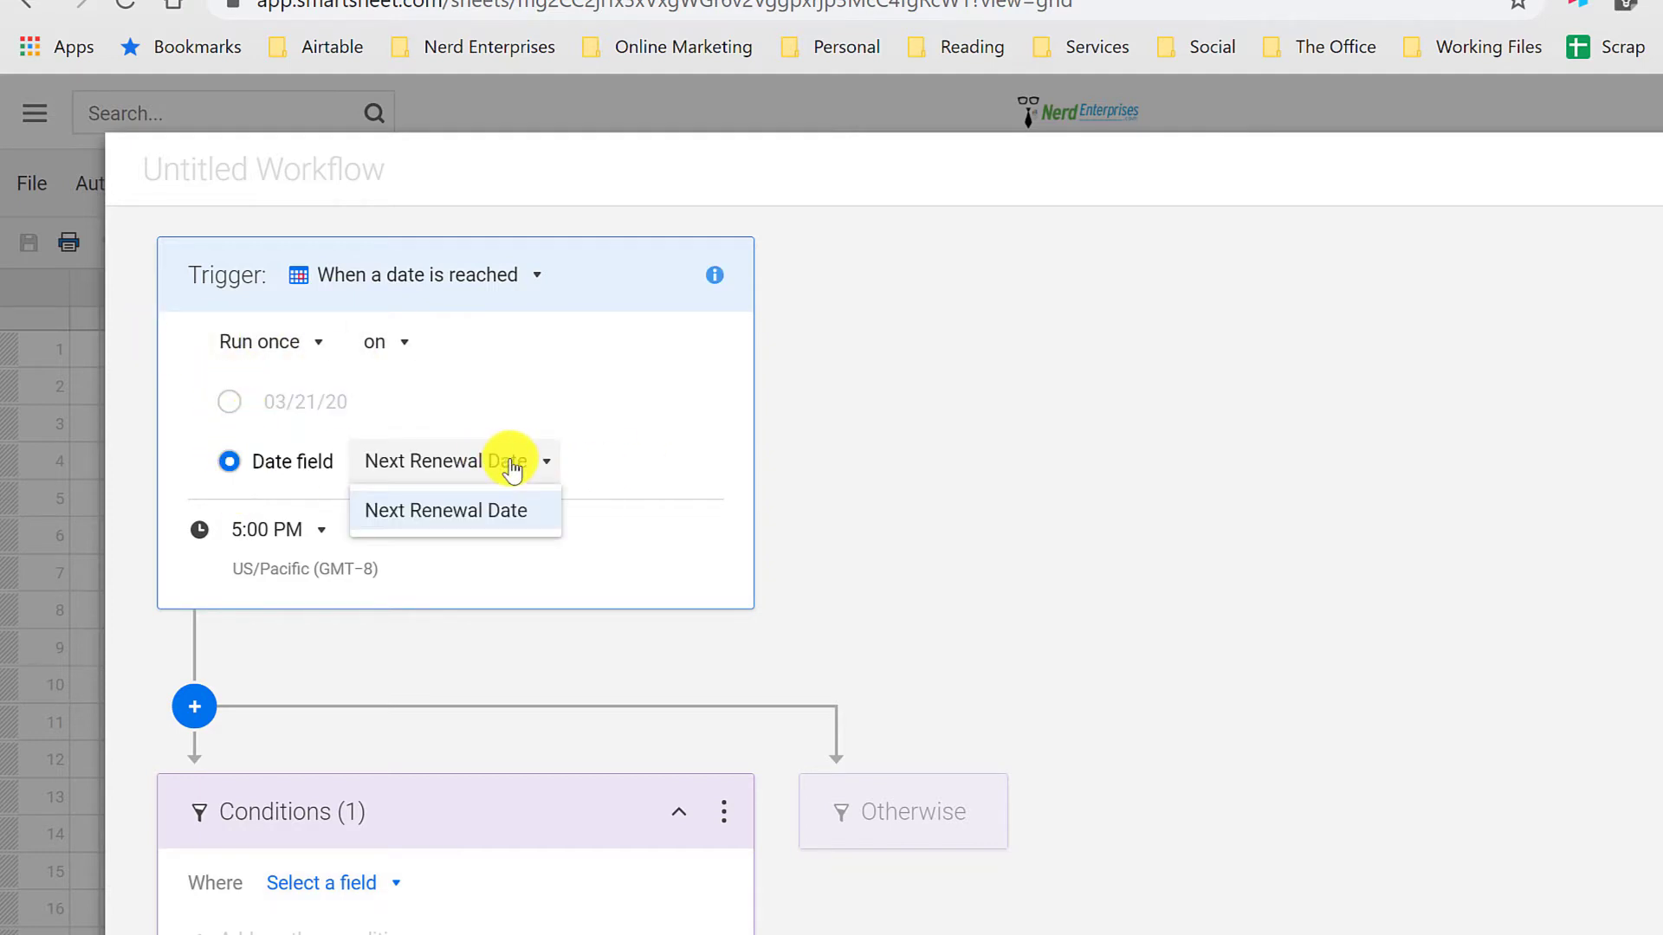
pyautogui.click(445, 509)
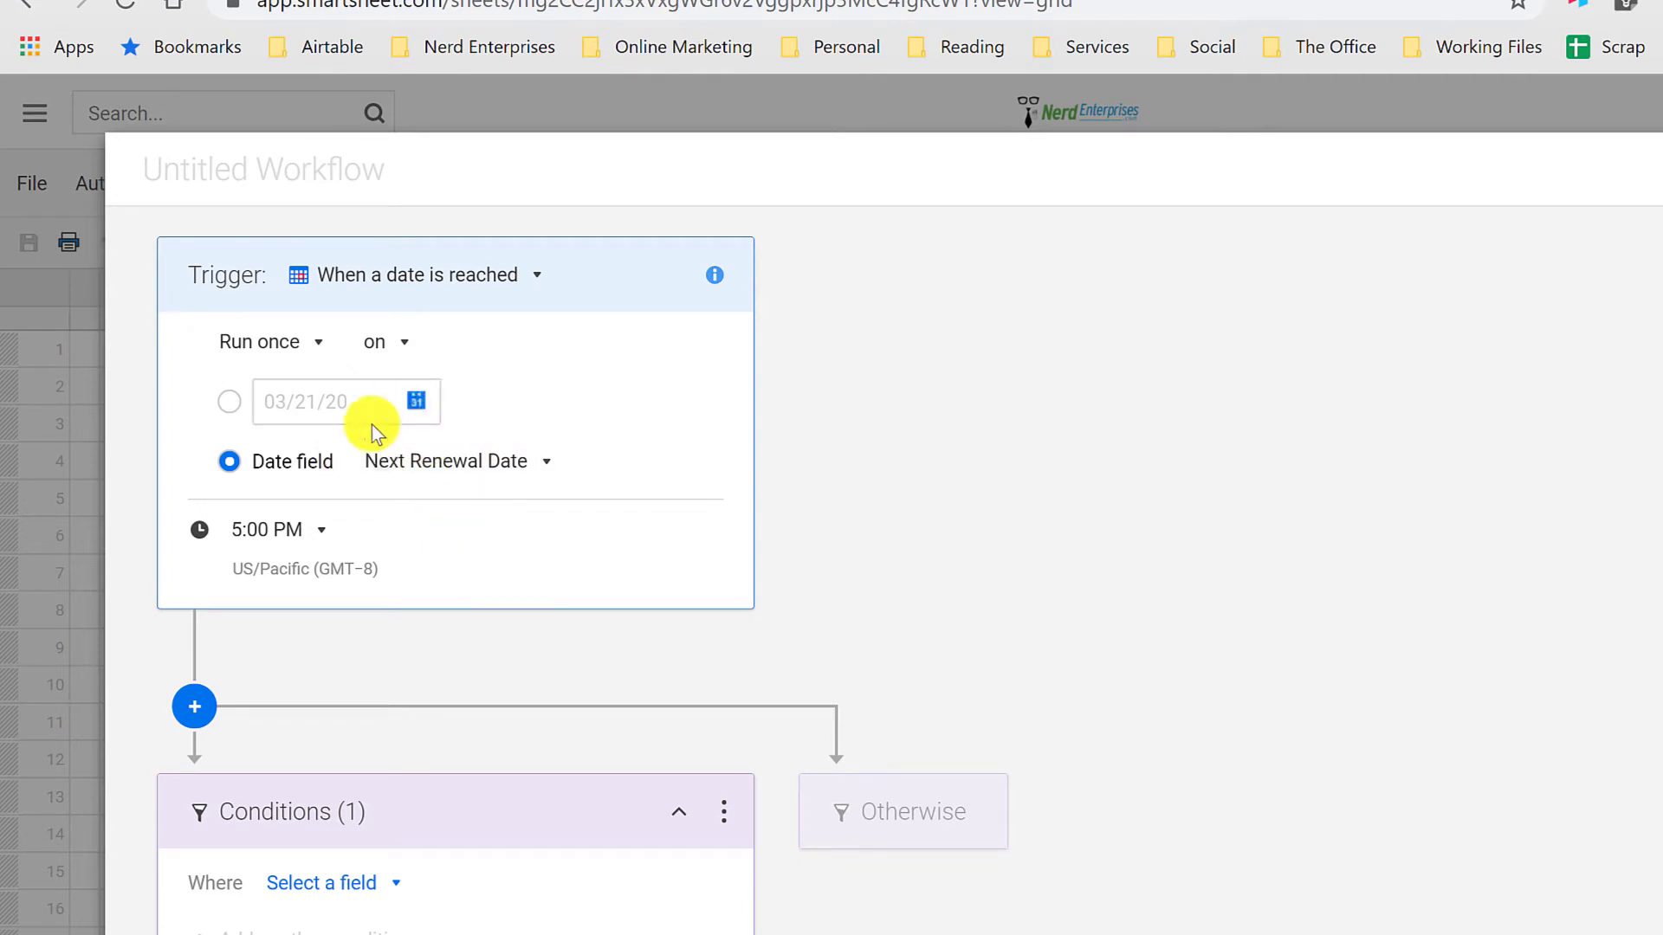
pyautogui.click(319, 532)
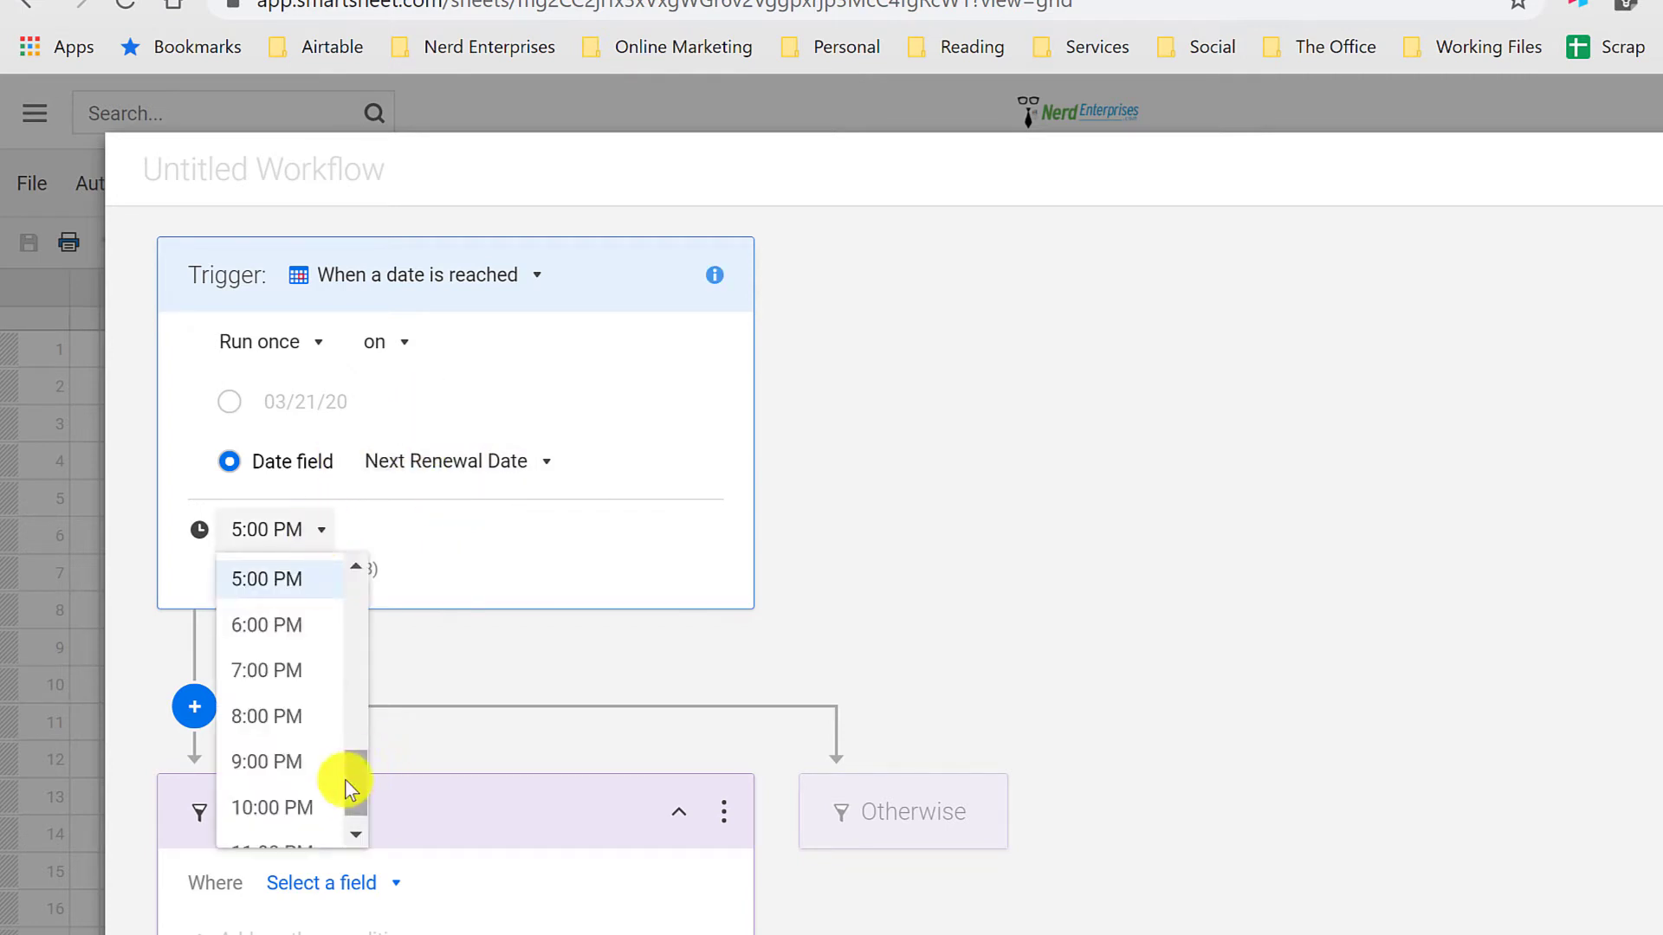
pyautogui.moveTo(356, 790); pyautogui.dragTo(372, 684)
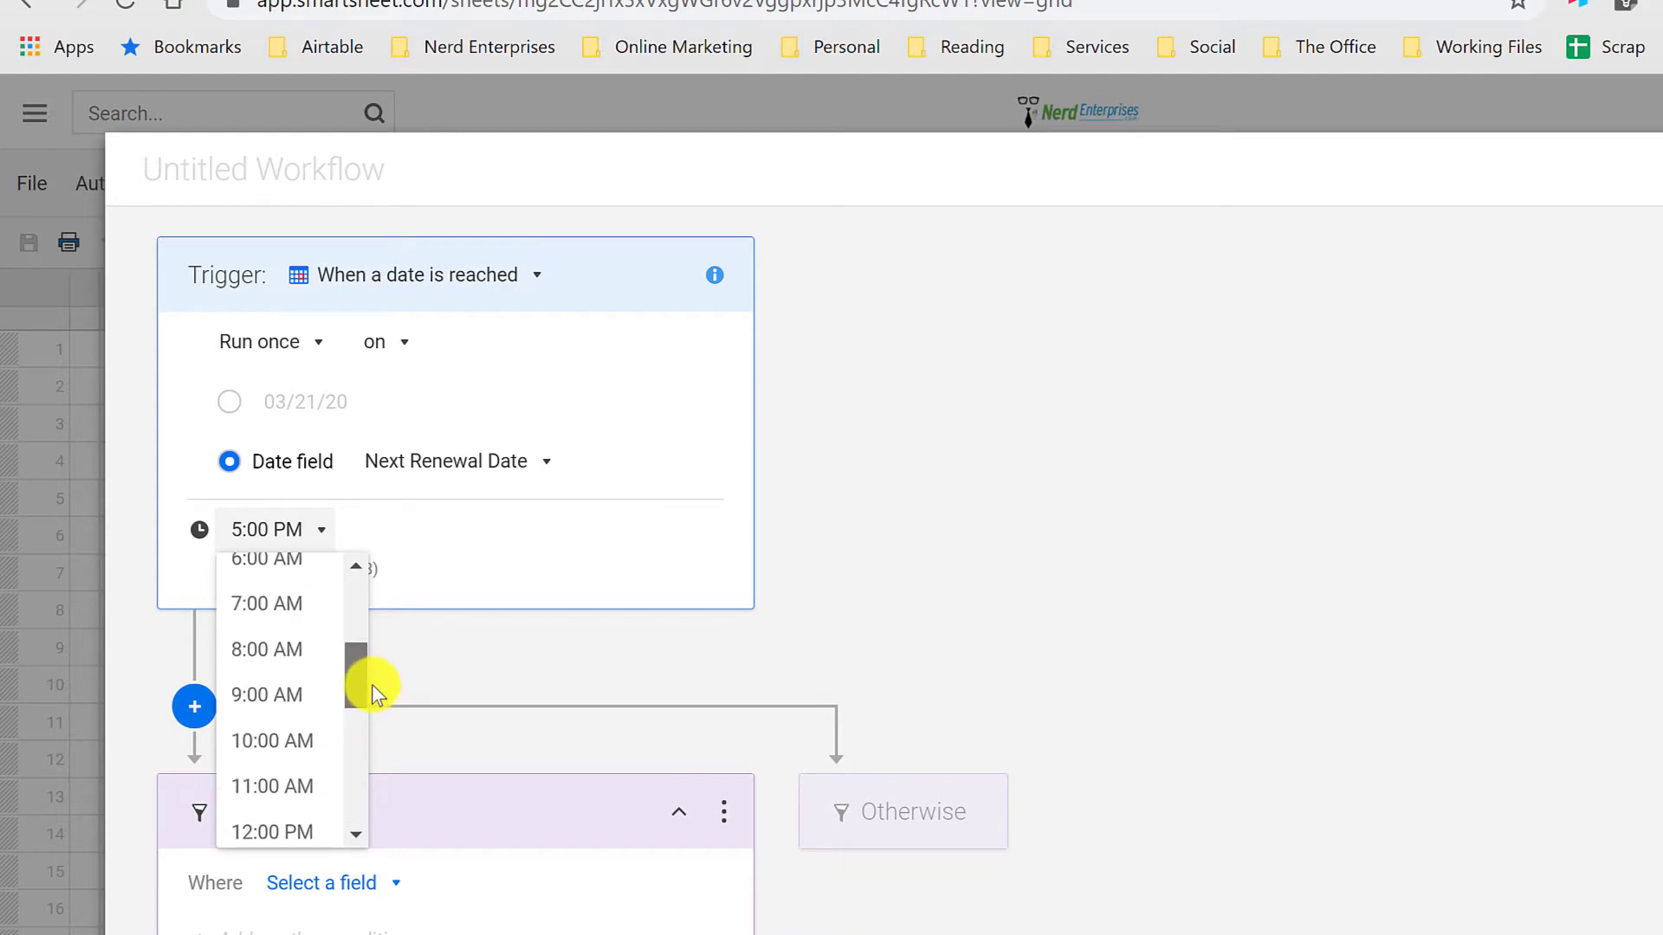
pyautogui.click(248, 694)
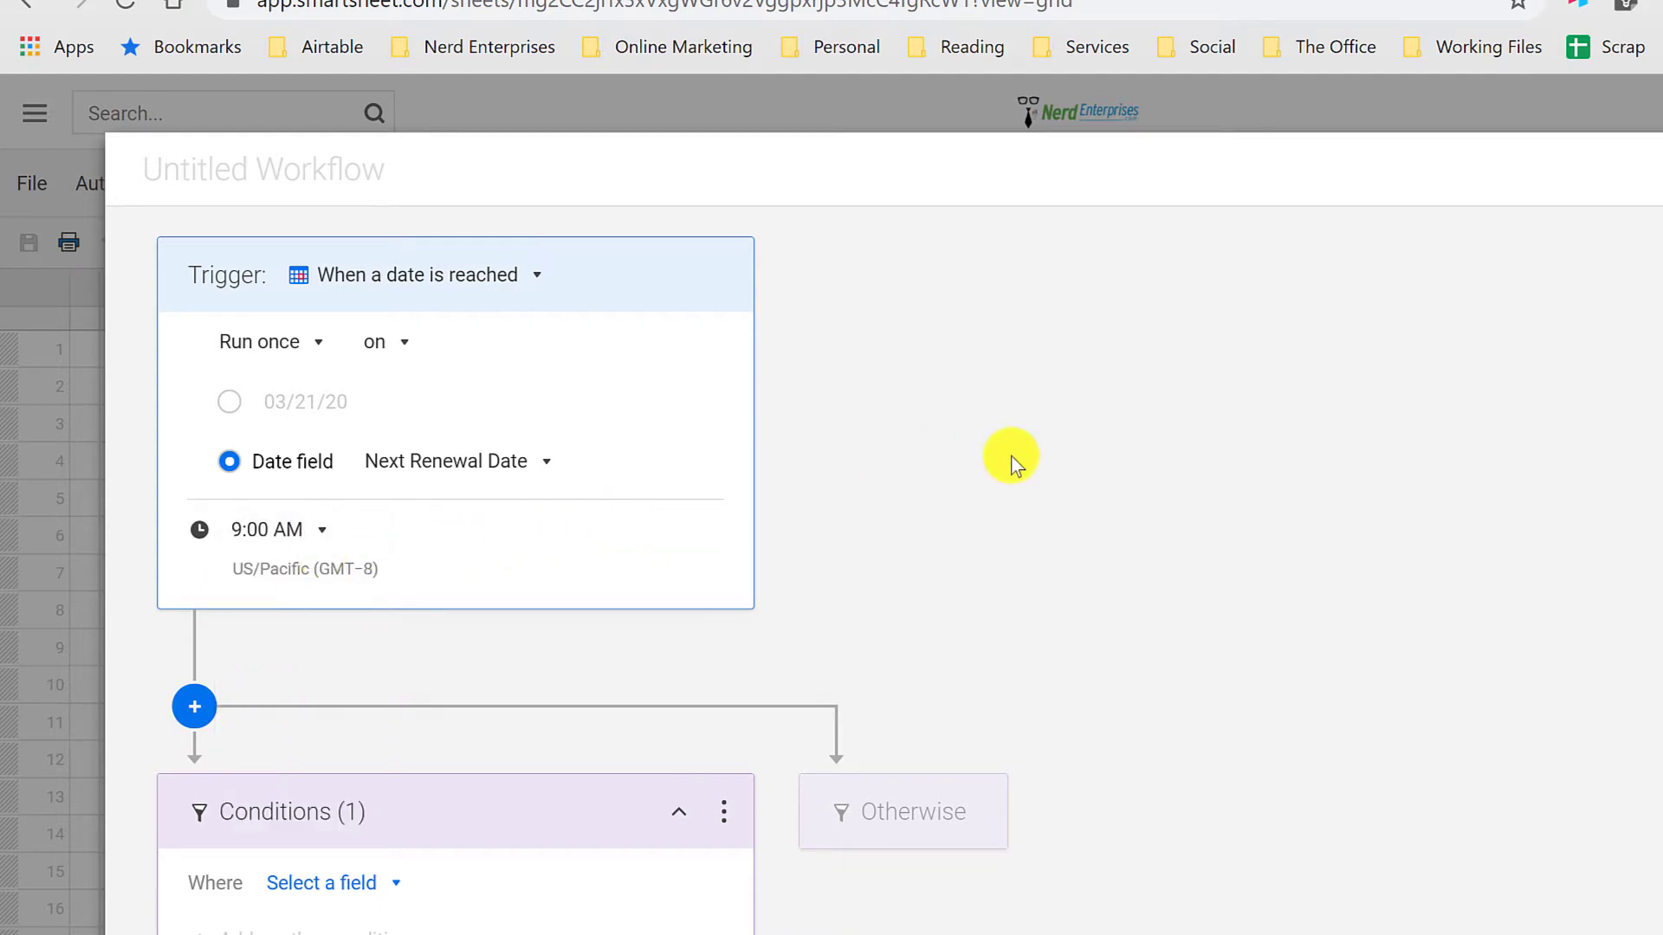
pyautogui.scroll(-2, 1319, 489)
pyautogui.scroll(-1, 1318, 488)
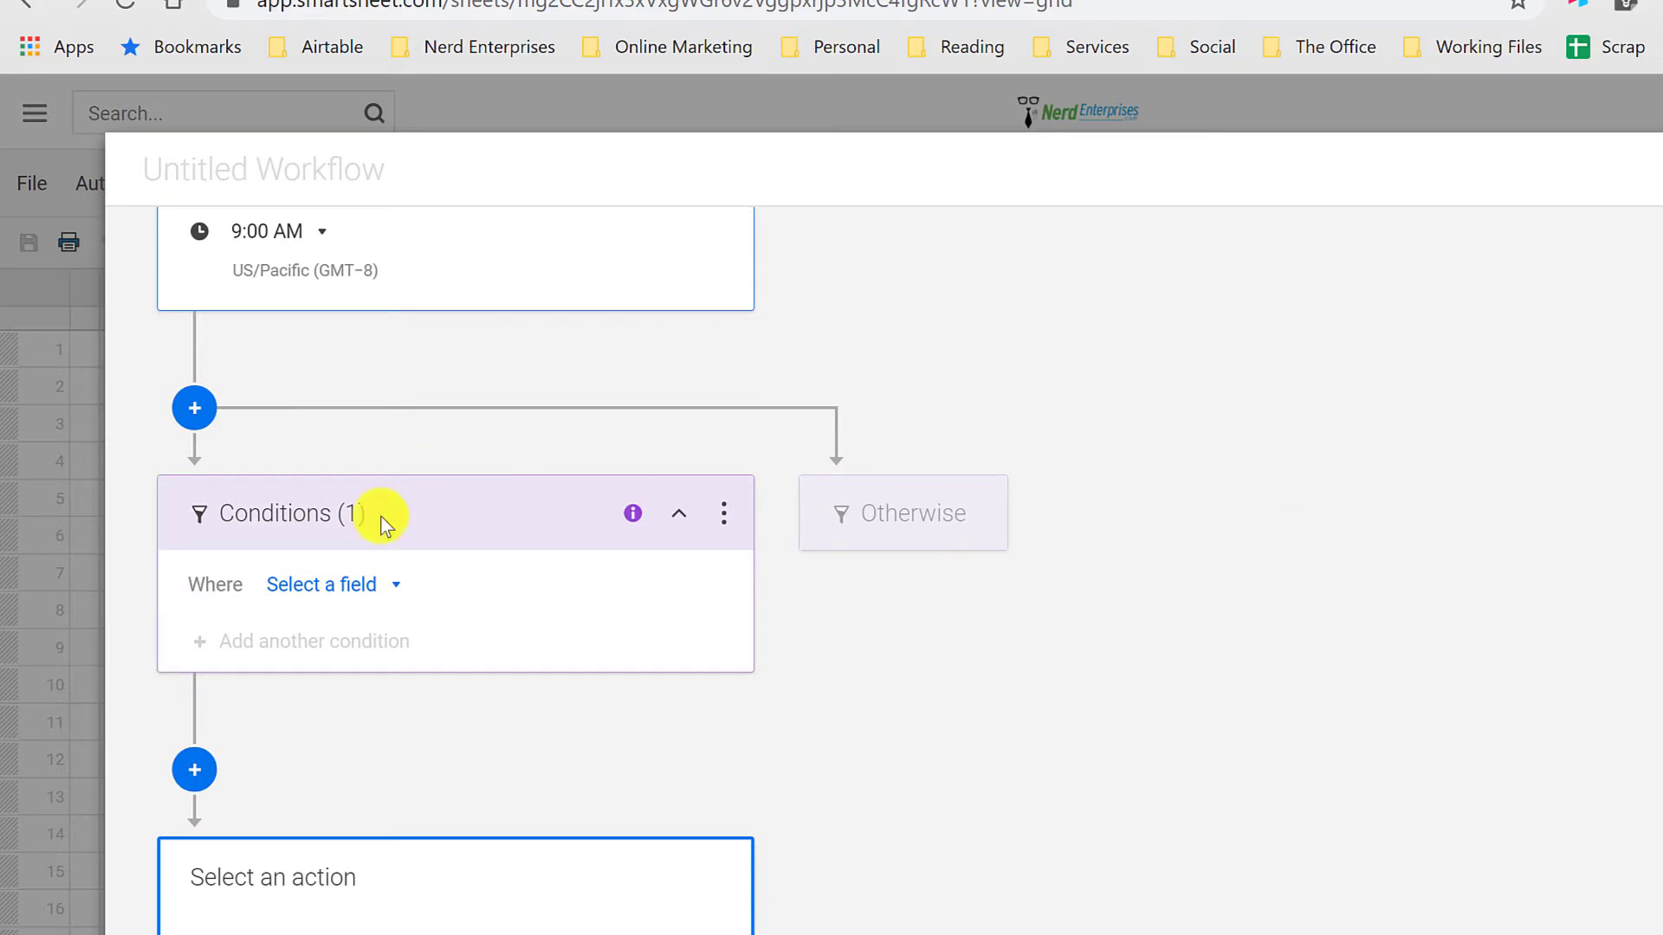
# Step: Set the workflow trigger to run once, 1 week before the Next Renewal Date
pyautogui.scroll(-2, 401, 580)
pyautogui.scroll(5, 421, 583)
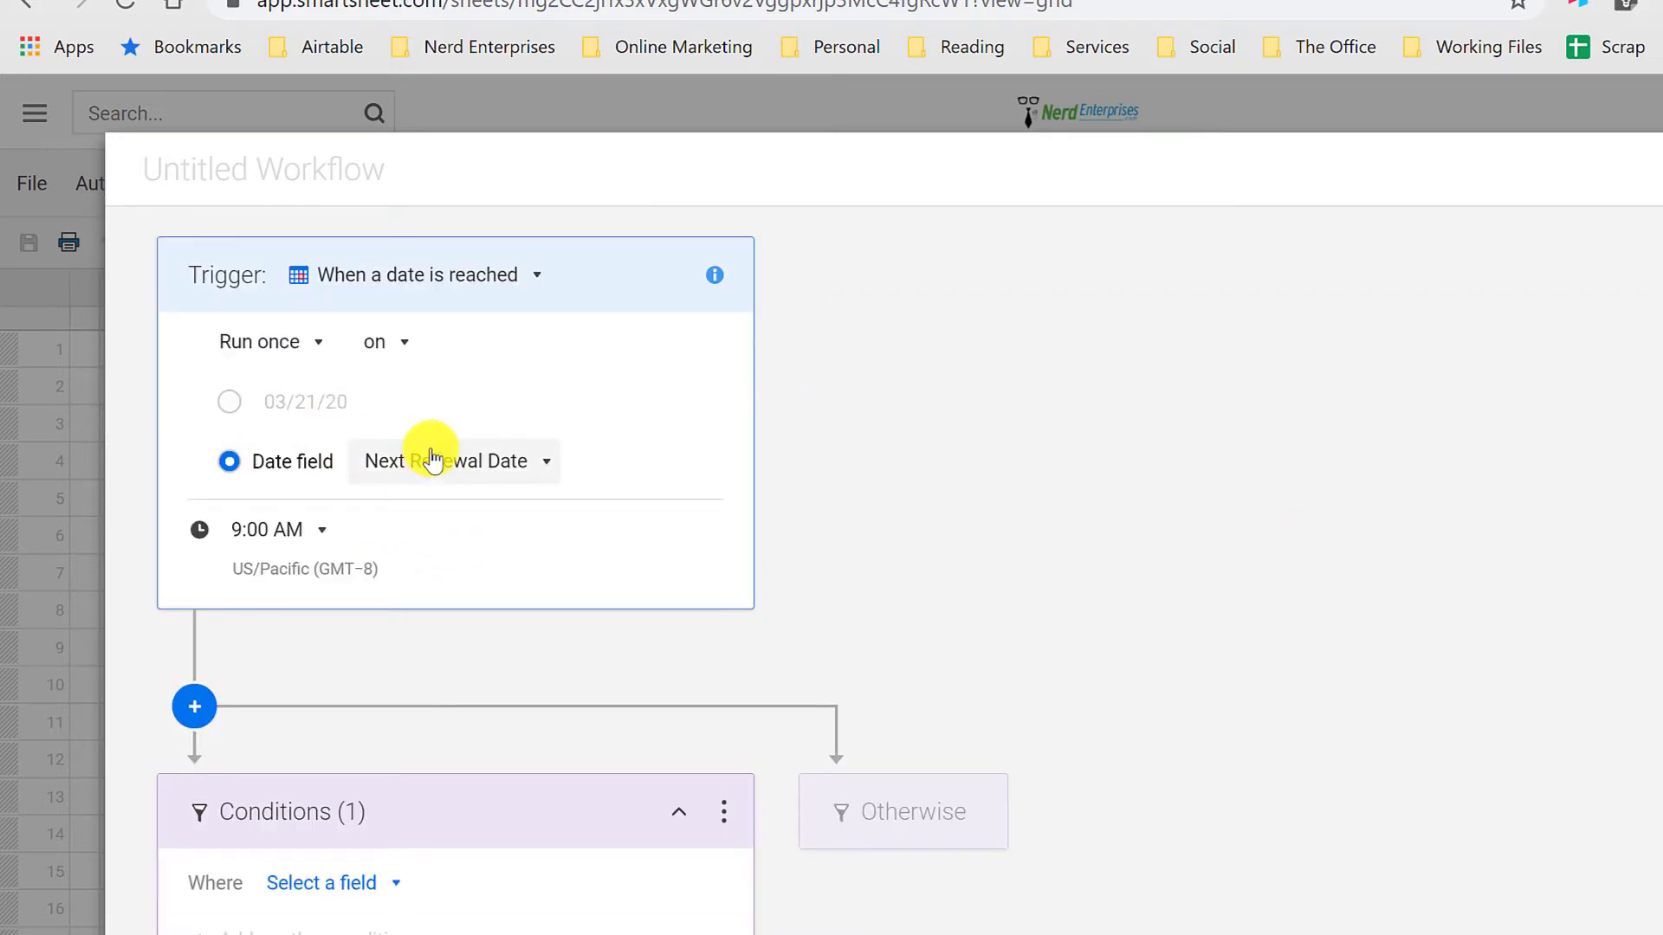
pyautogui.click(384, 346)
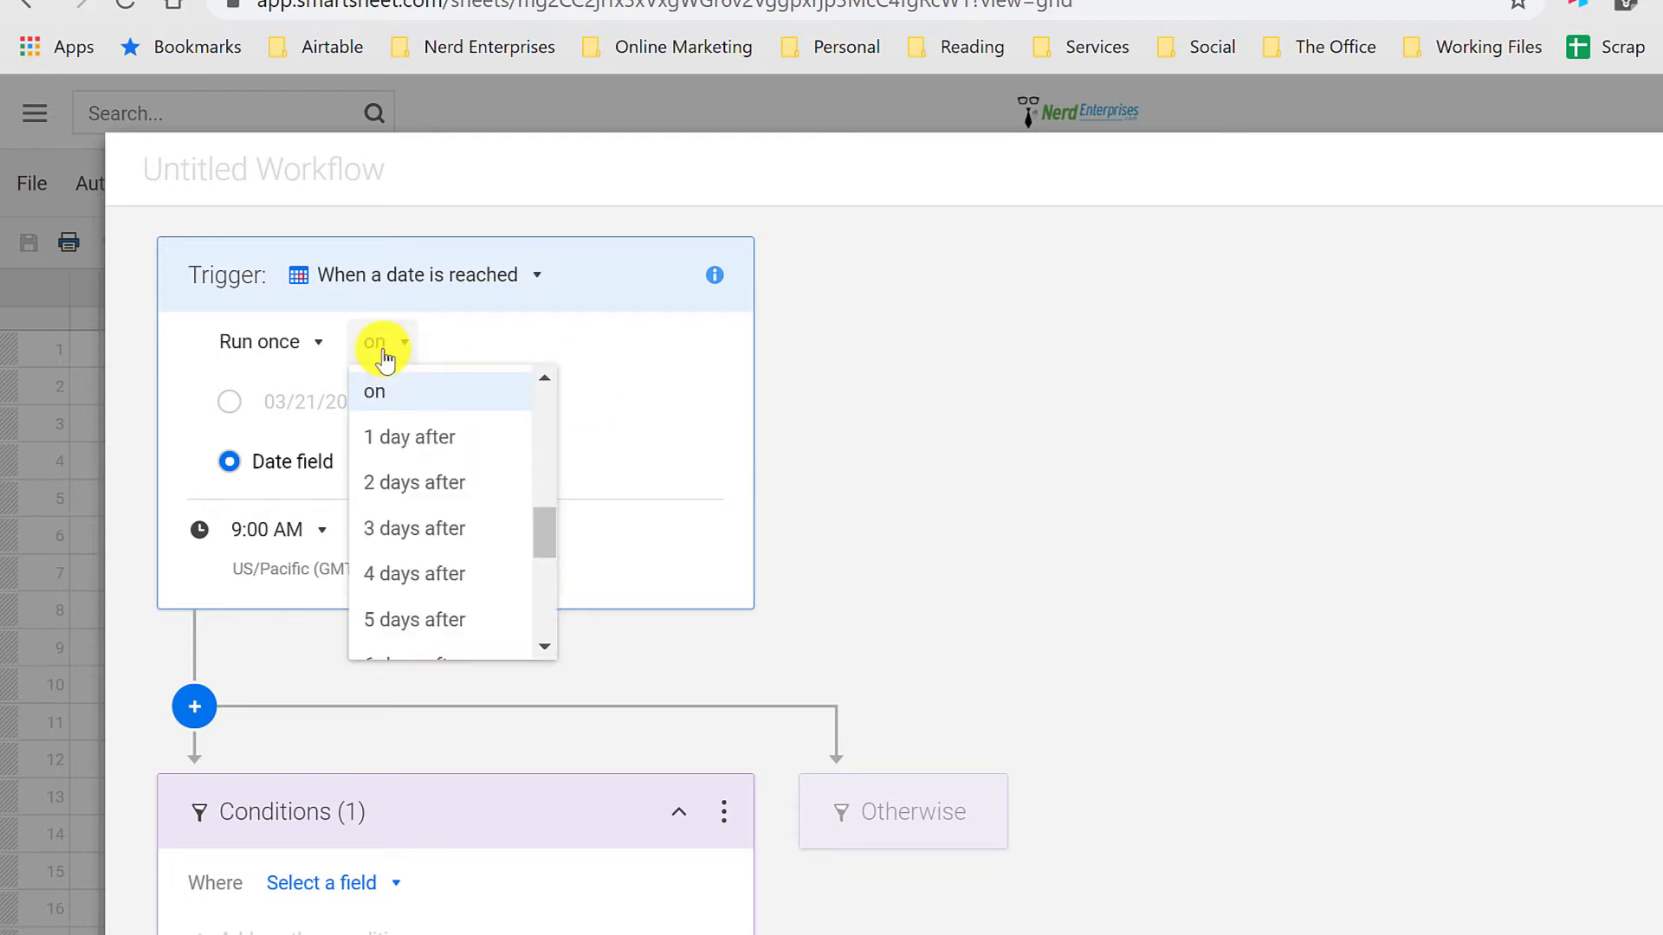
pyautogui.moveTo(542, 535); pyautogui.dragTo(530, 472)
pyautogui.click(434, 483)
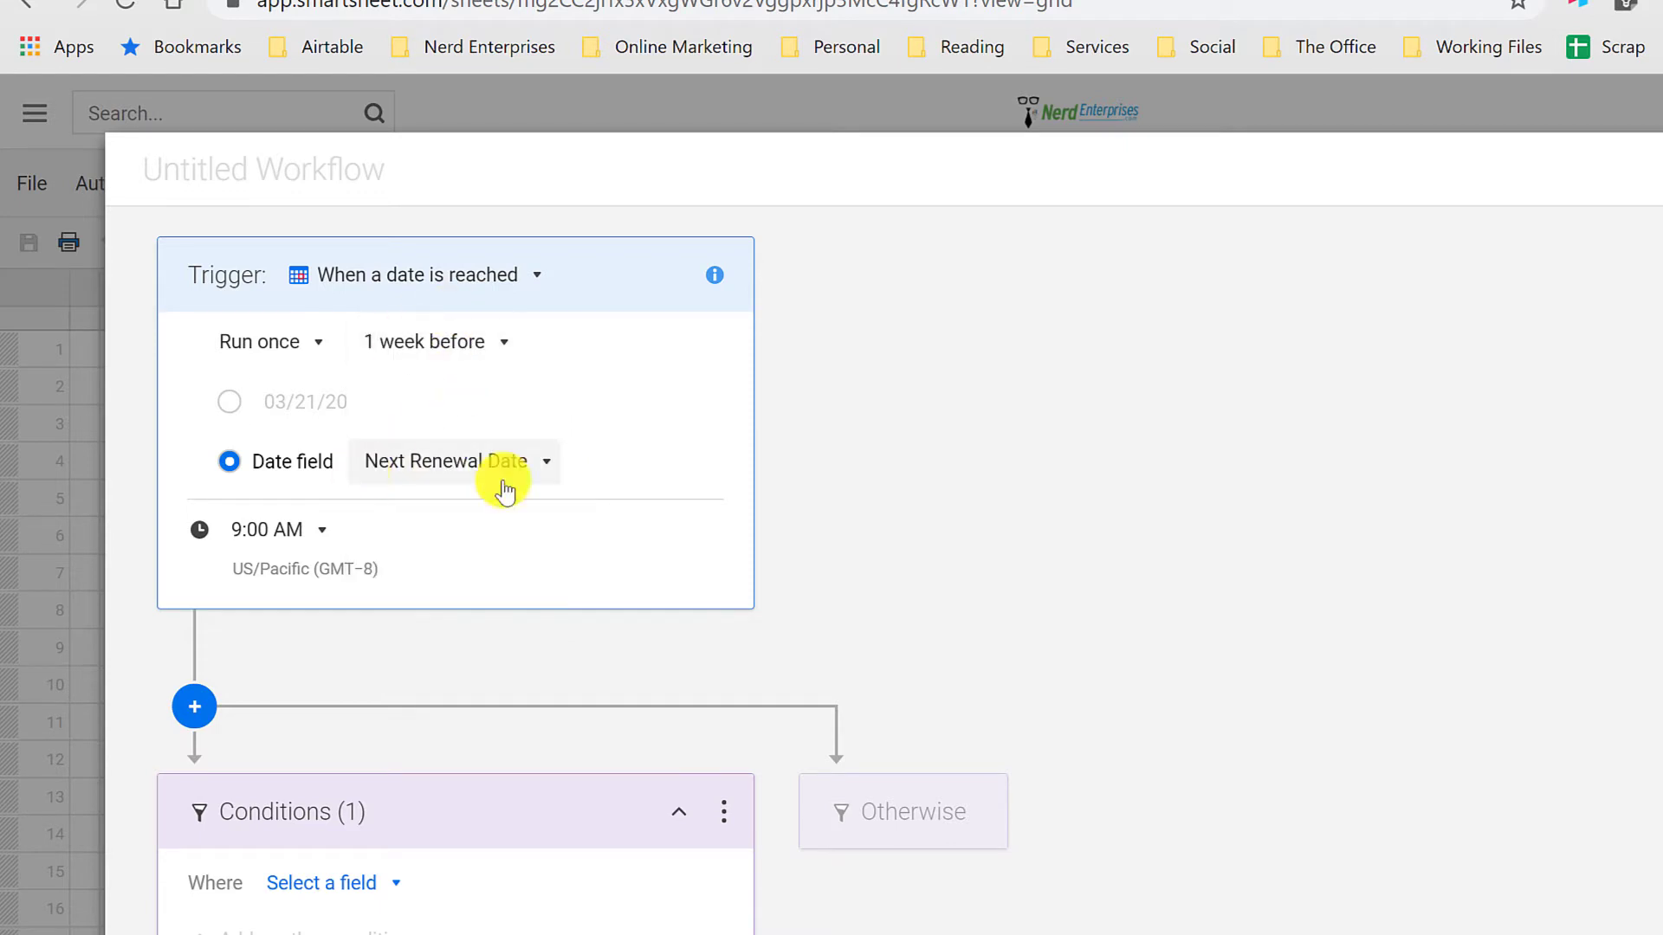
# Step: Delete the empty Conditions block from the workflow and choose "Alert someone" as its action
pyautogui.click(721, 812)
pyautogui.click(783, 814)
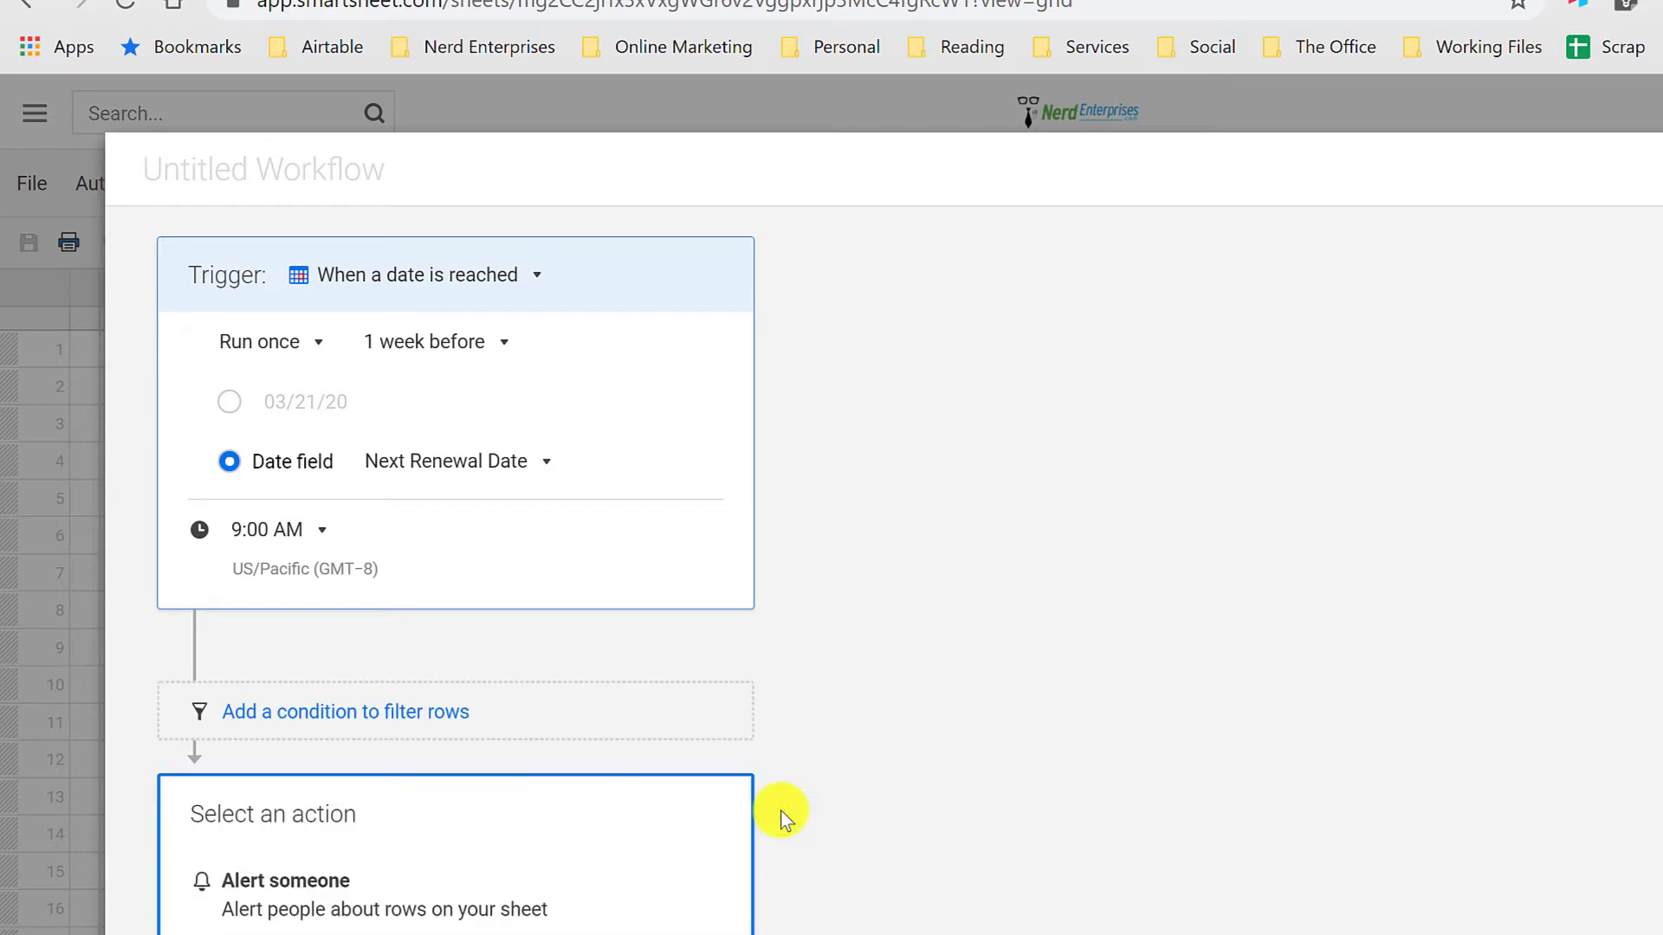
pyautogui.scroll(-7, 780, 809)
pyautogui.scroll(2, 778, 805)
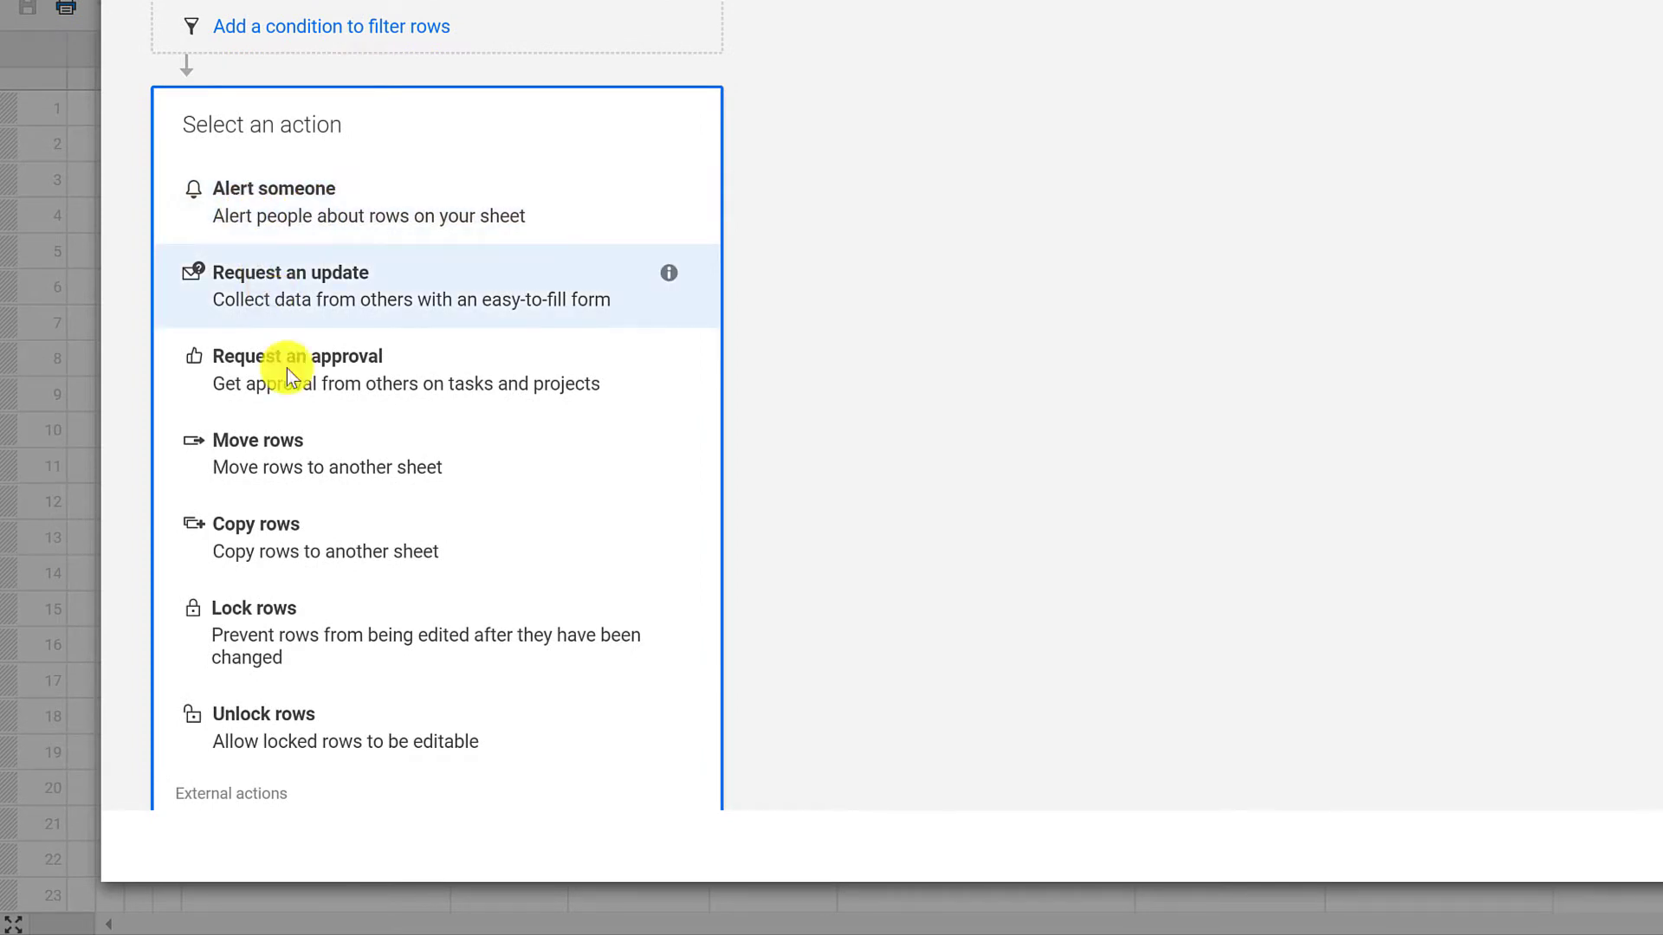
pyautogui.scroll(-2, 296, 435)
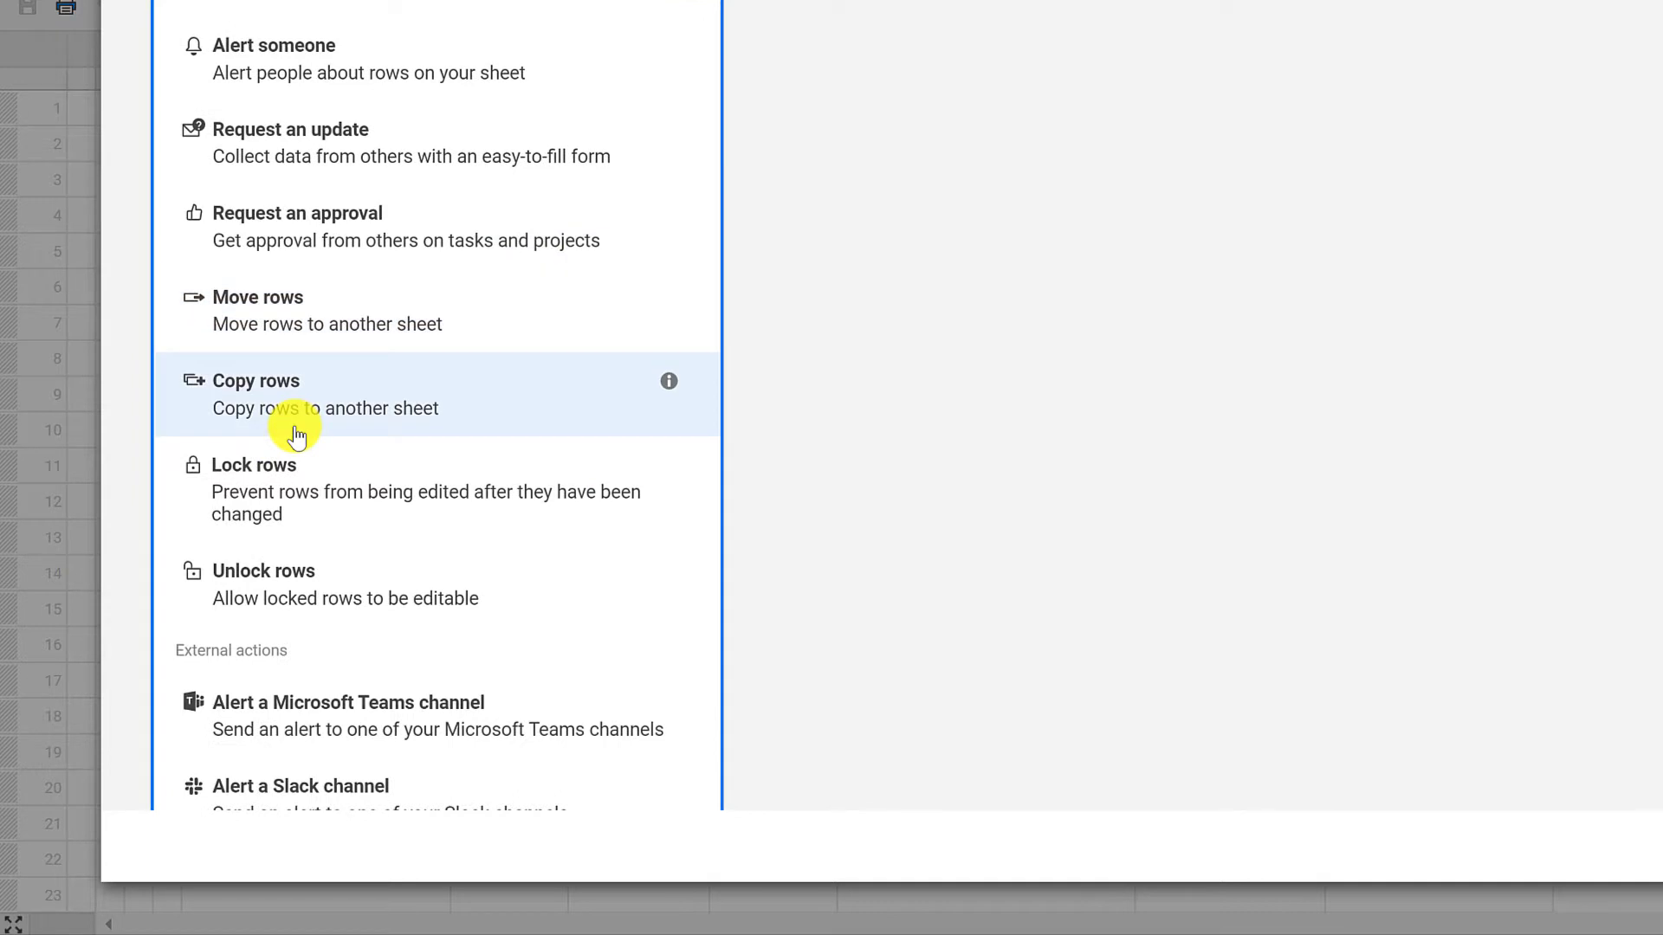
pyautogui.scroll(-2, 295, 434)
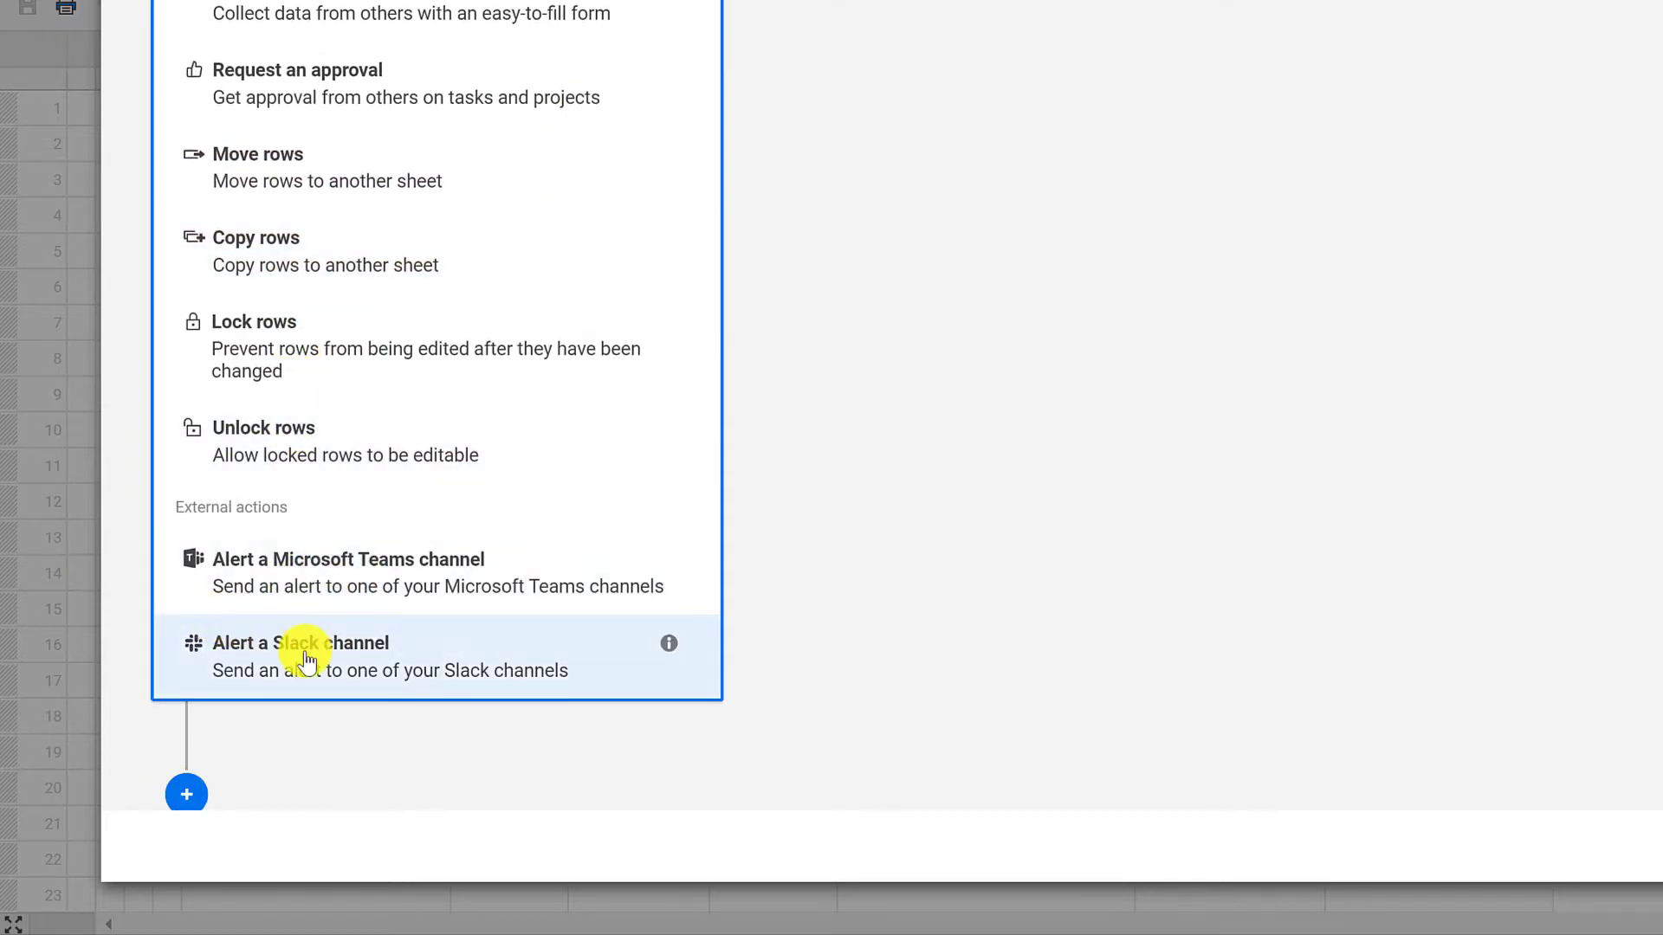
pyautogui.scroll(4, 400, 550)
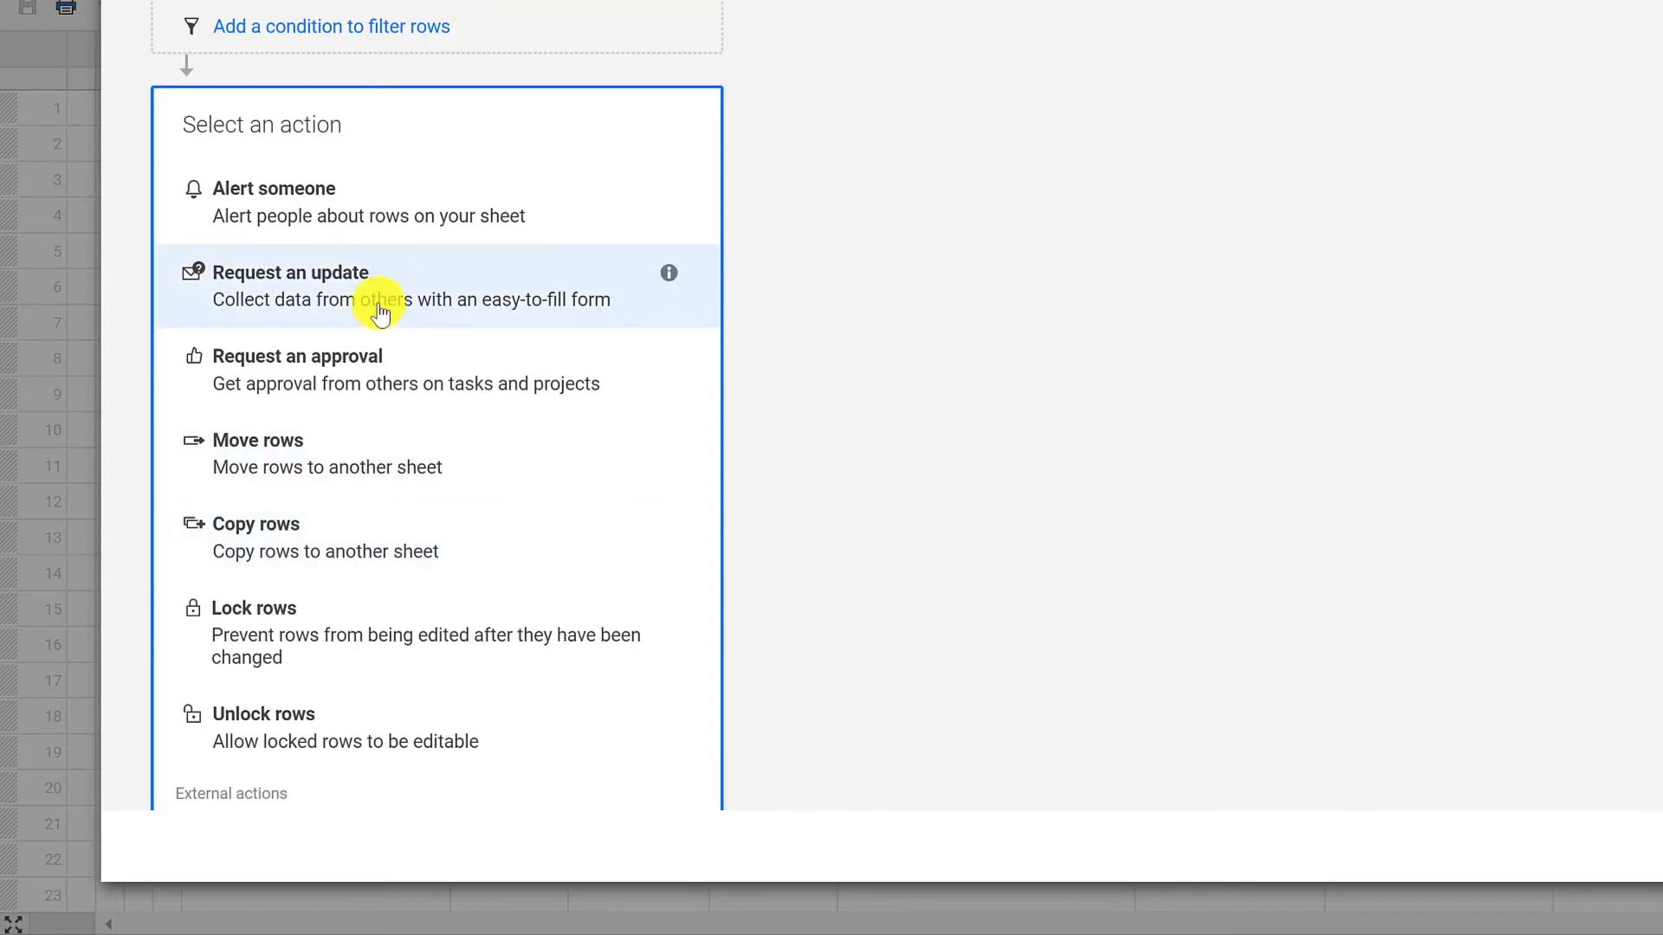
pyautogui.click(401, 212)
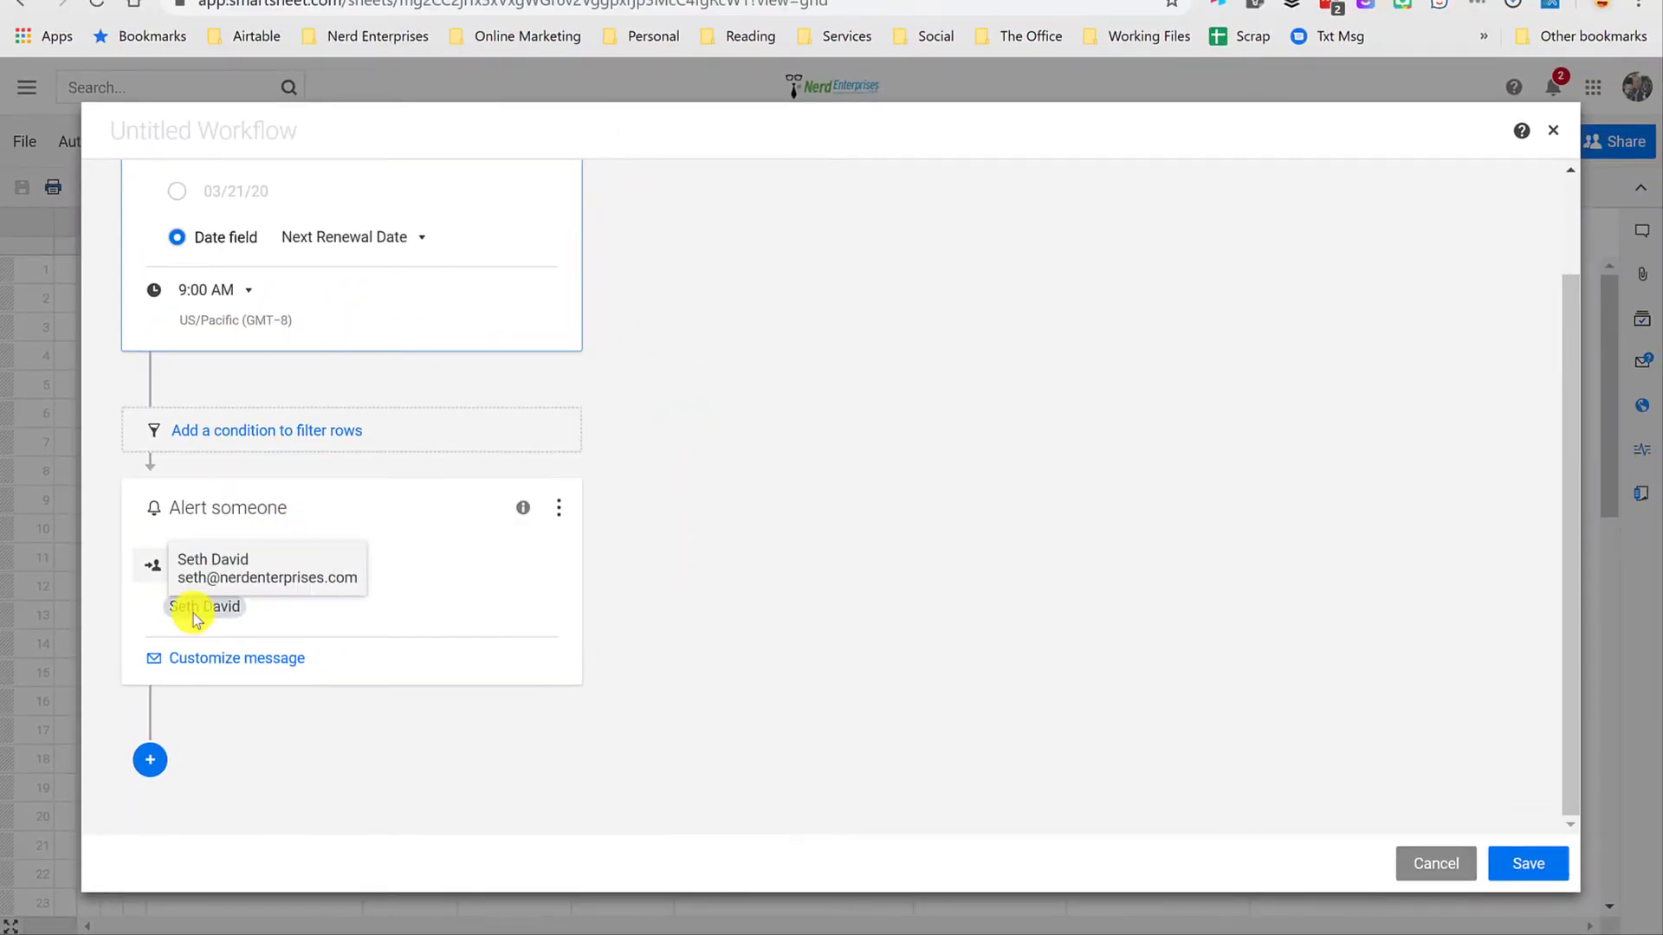
# Step: Save the workflow with alert subject "Renewal due in 7 days" and message "Make sure you click over and see if this is something you still need!"
pyautogui.click(205, 659)
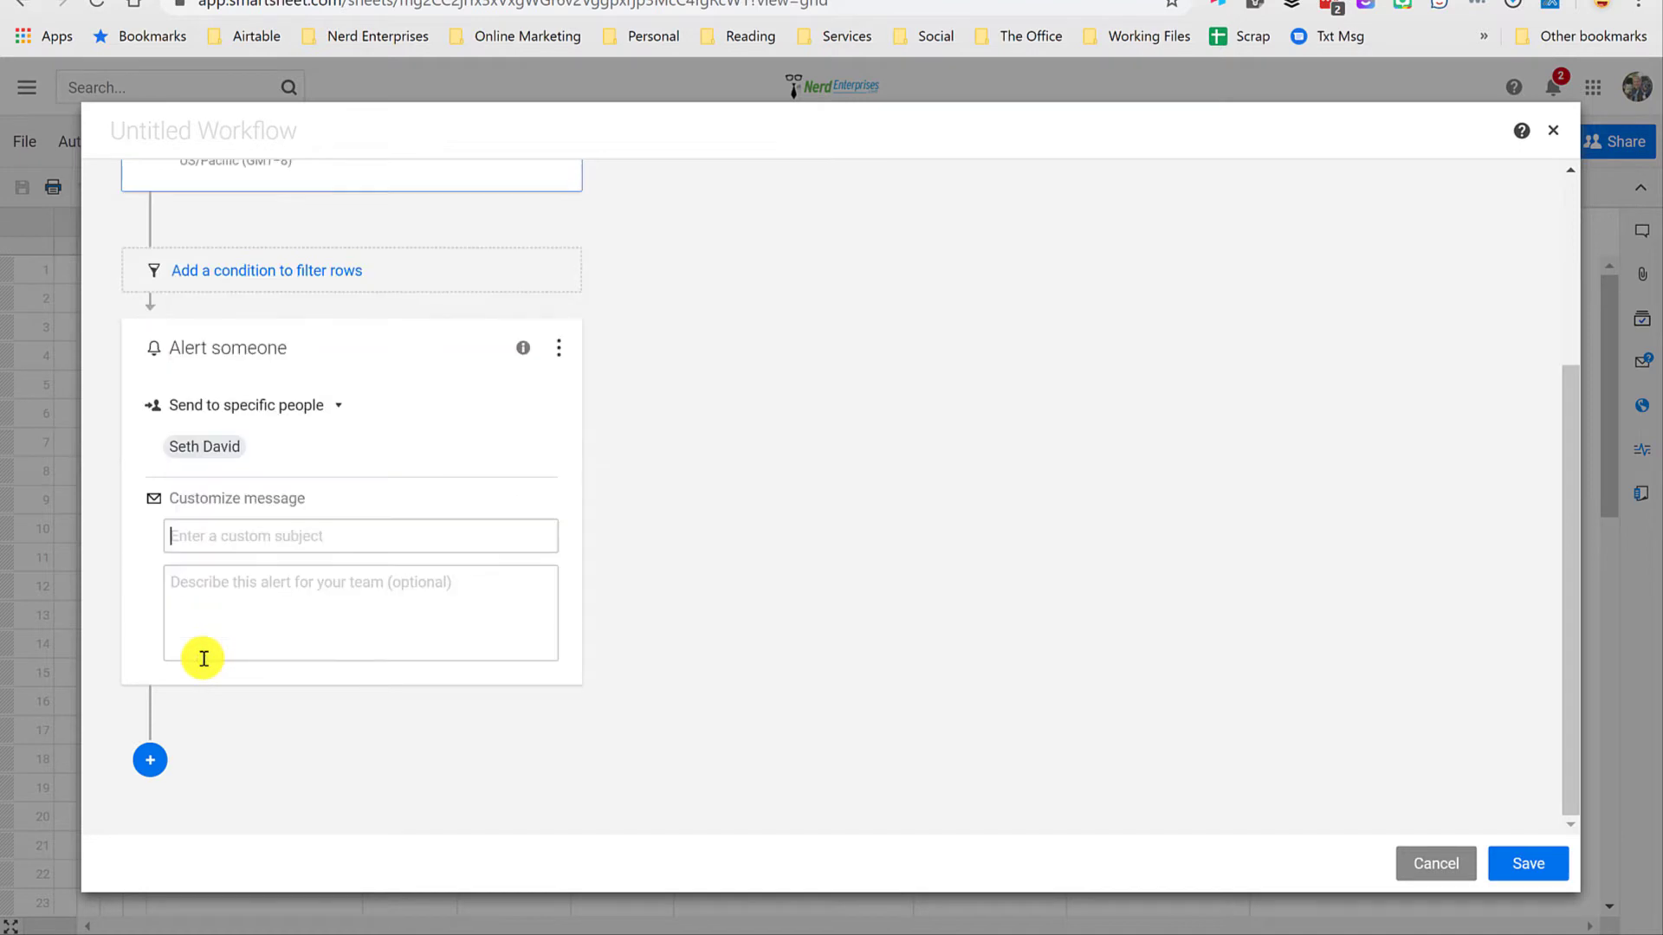
pyautogui.write('Renewal due in')
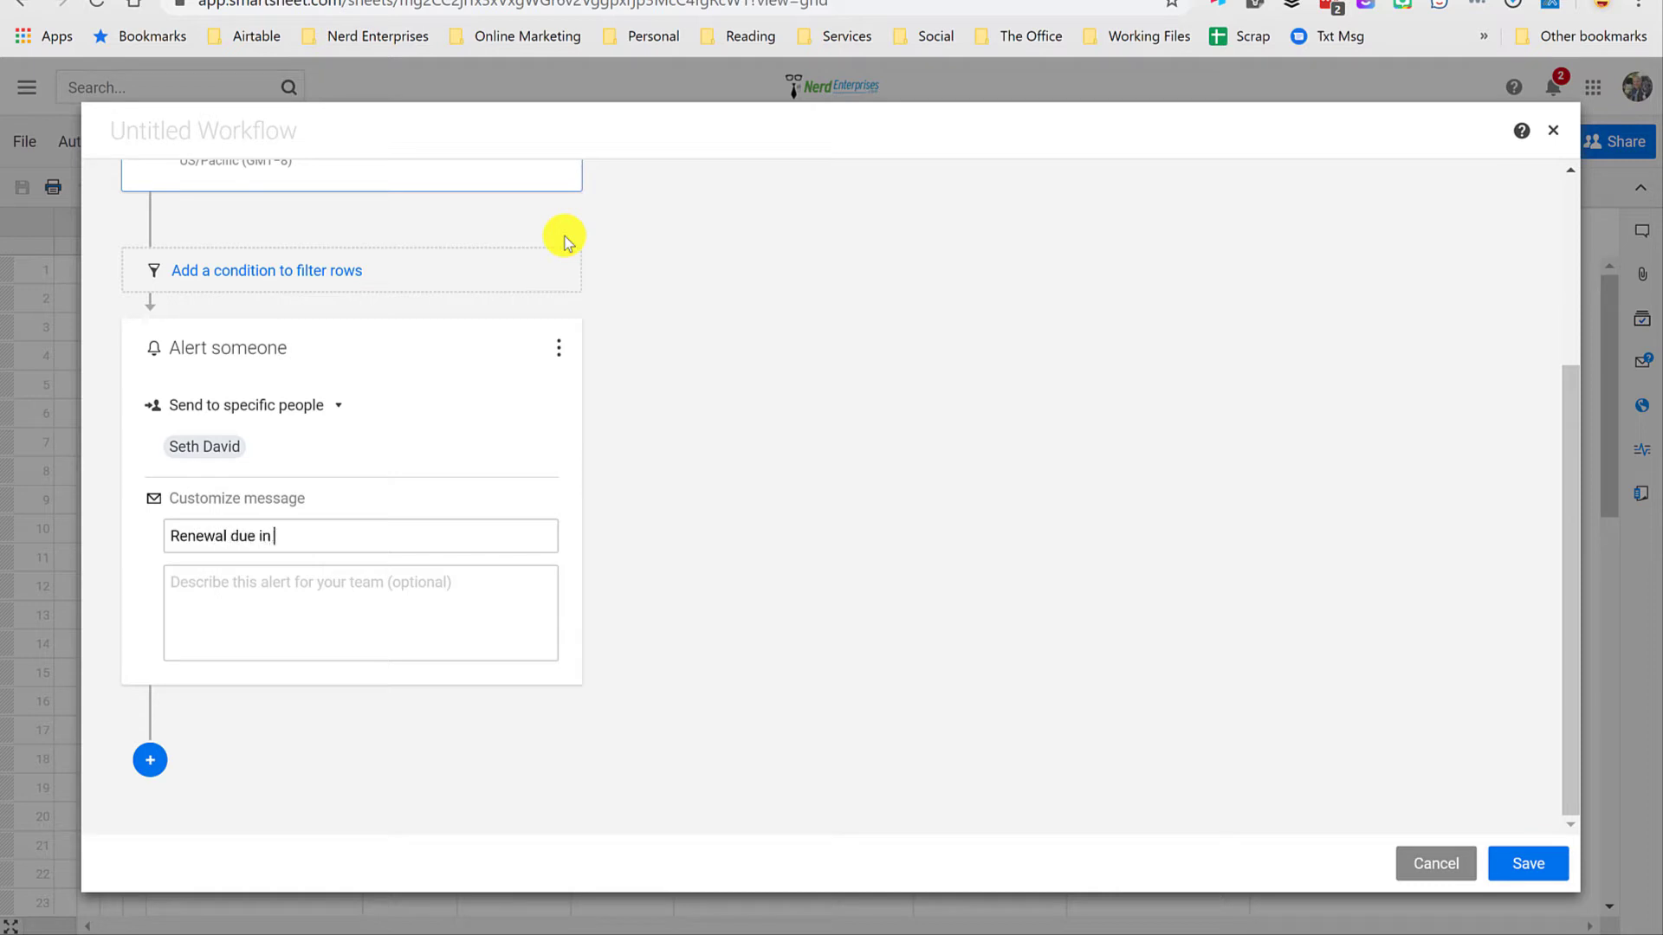
pyautogui.write('Mak')
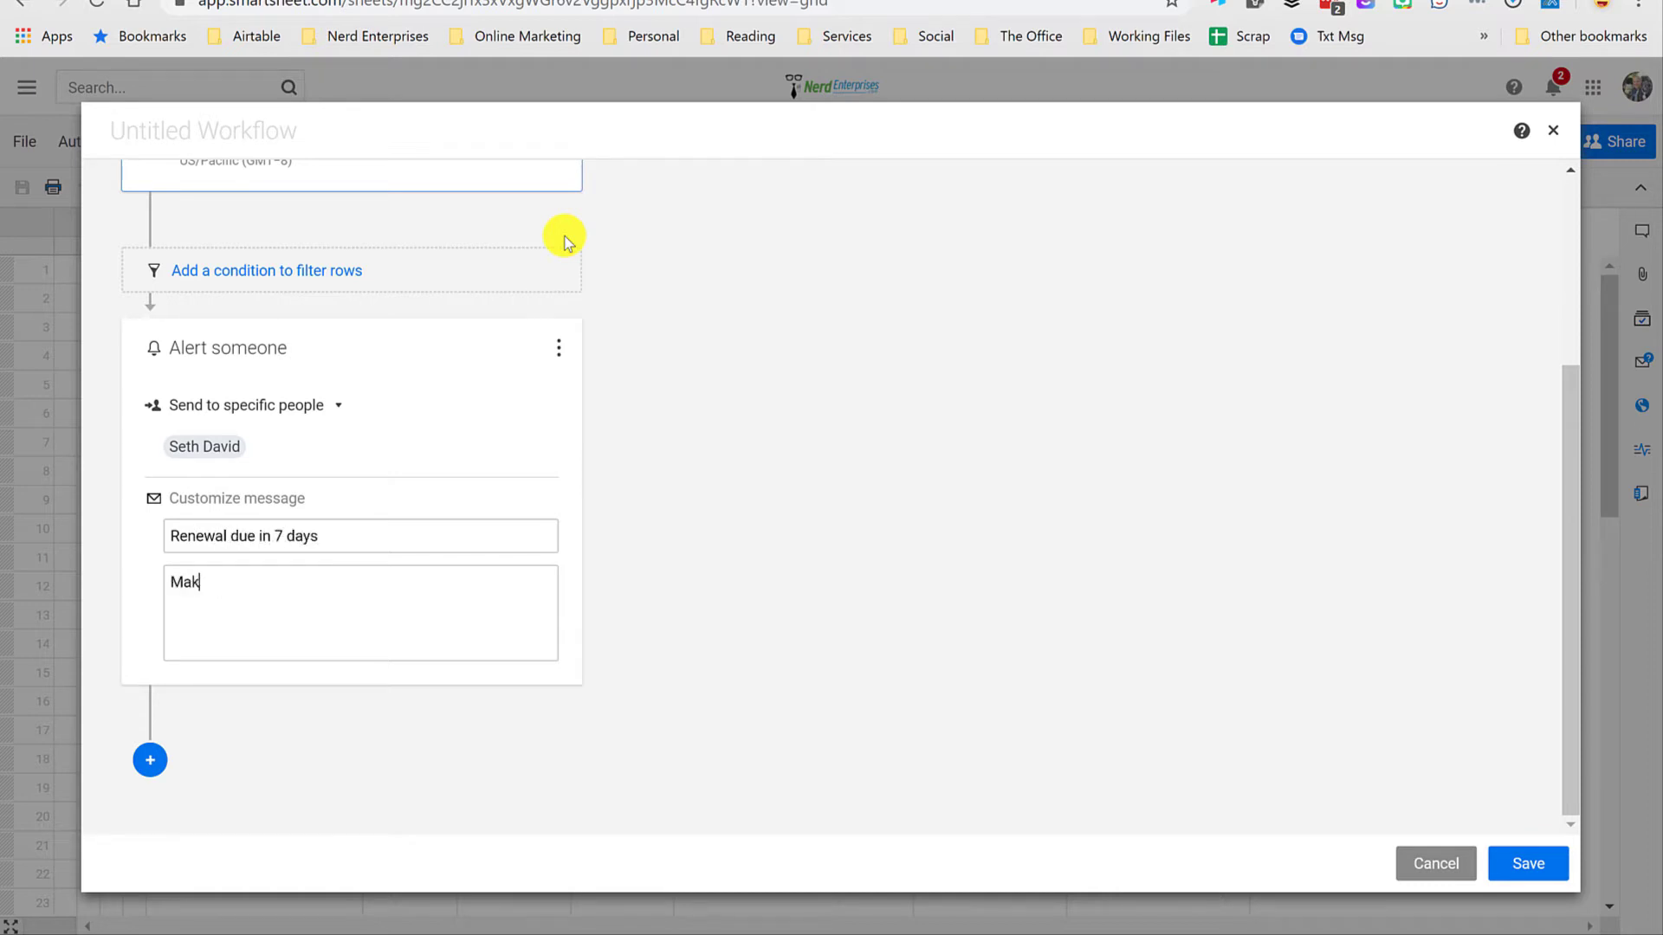
pyautogui.write('e sure you click over and see if this')
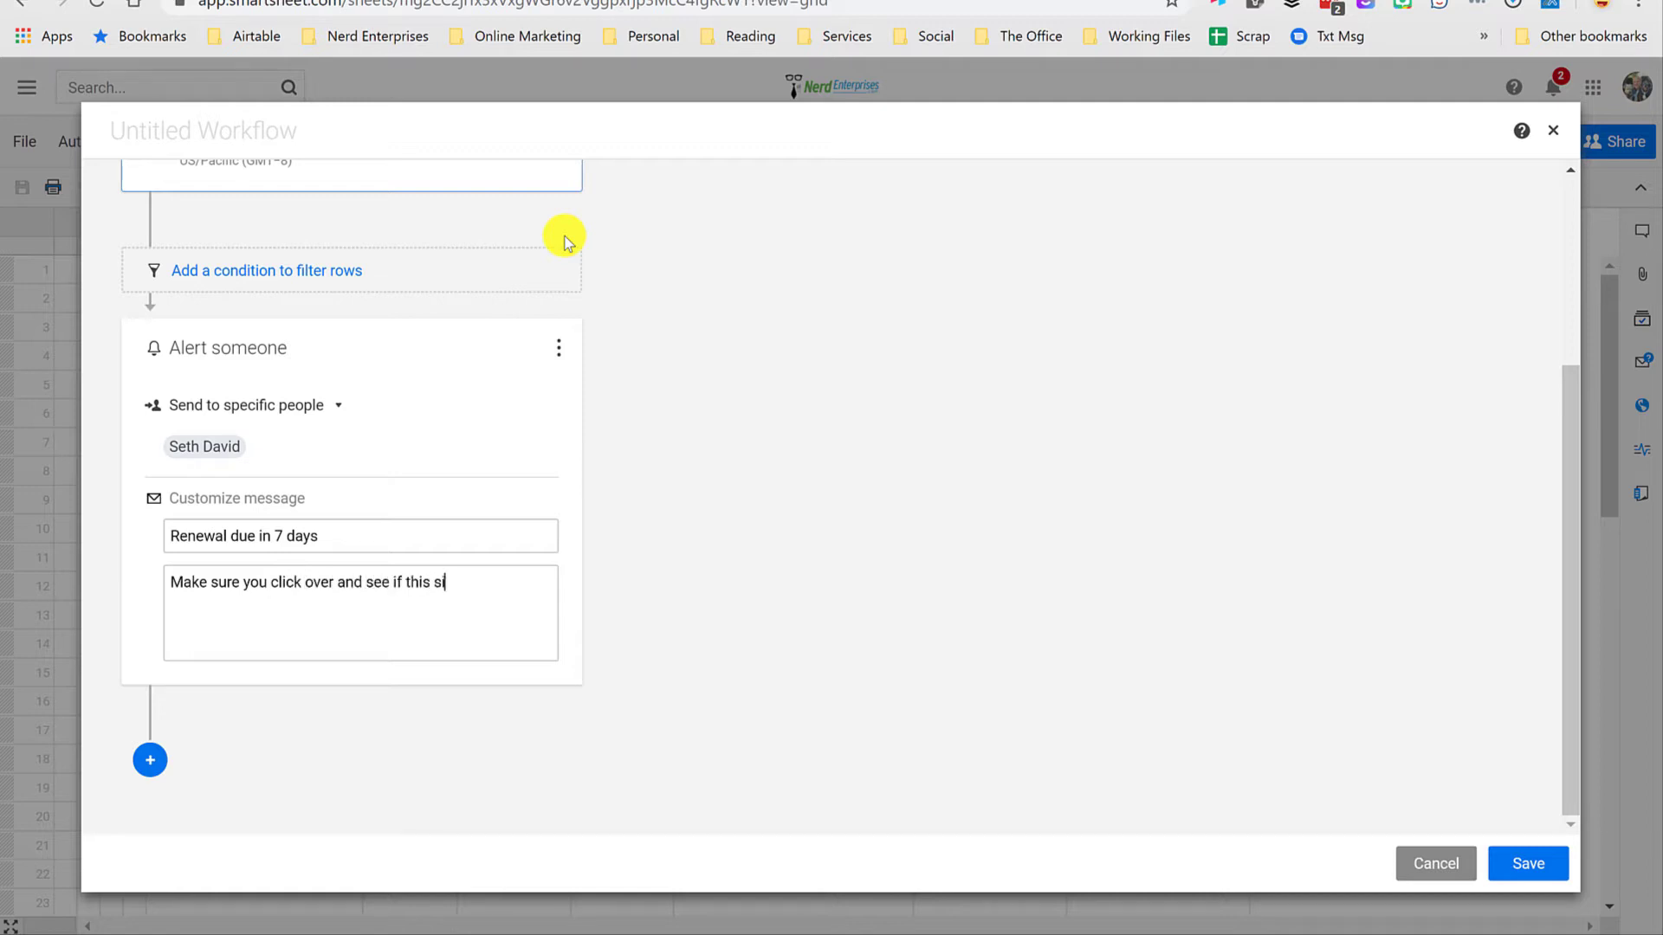
pyautogui.write(' is something you still need!')
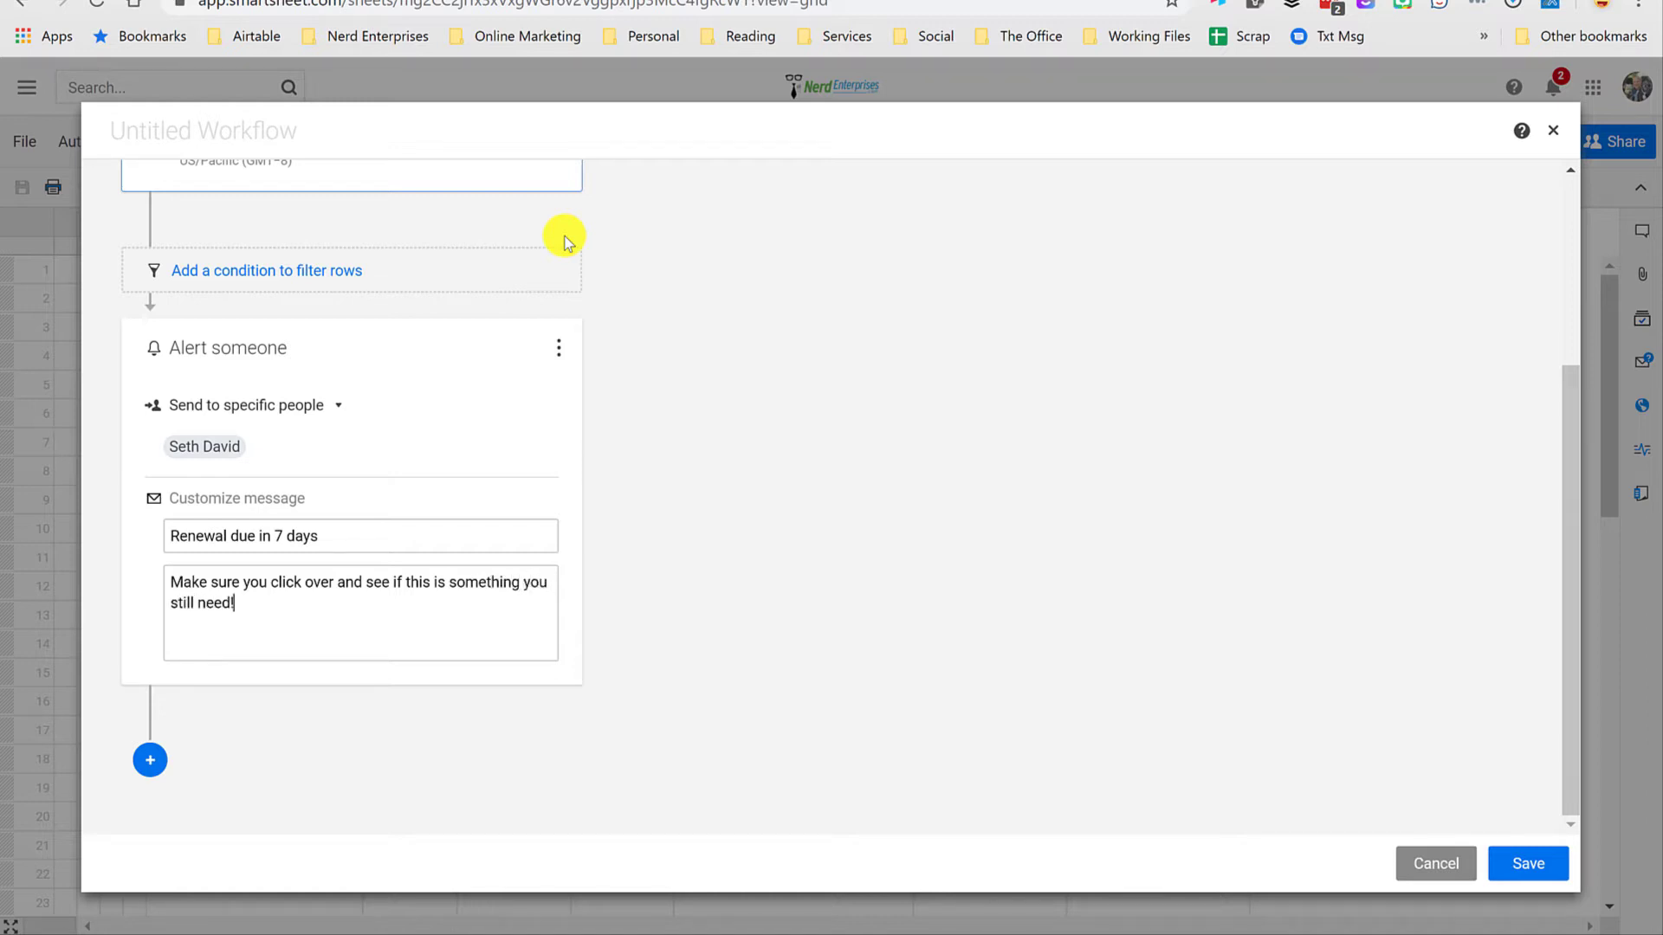
pyautogui.click(1550, 869)
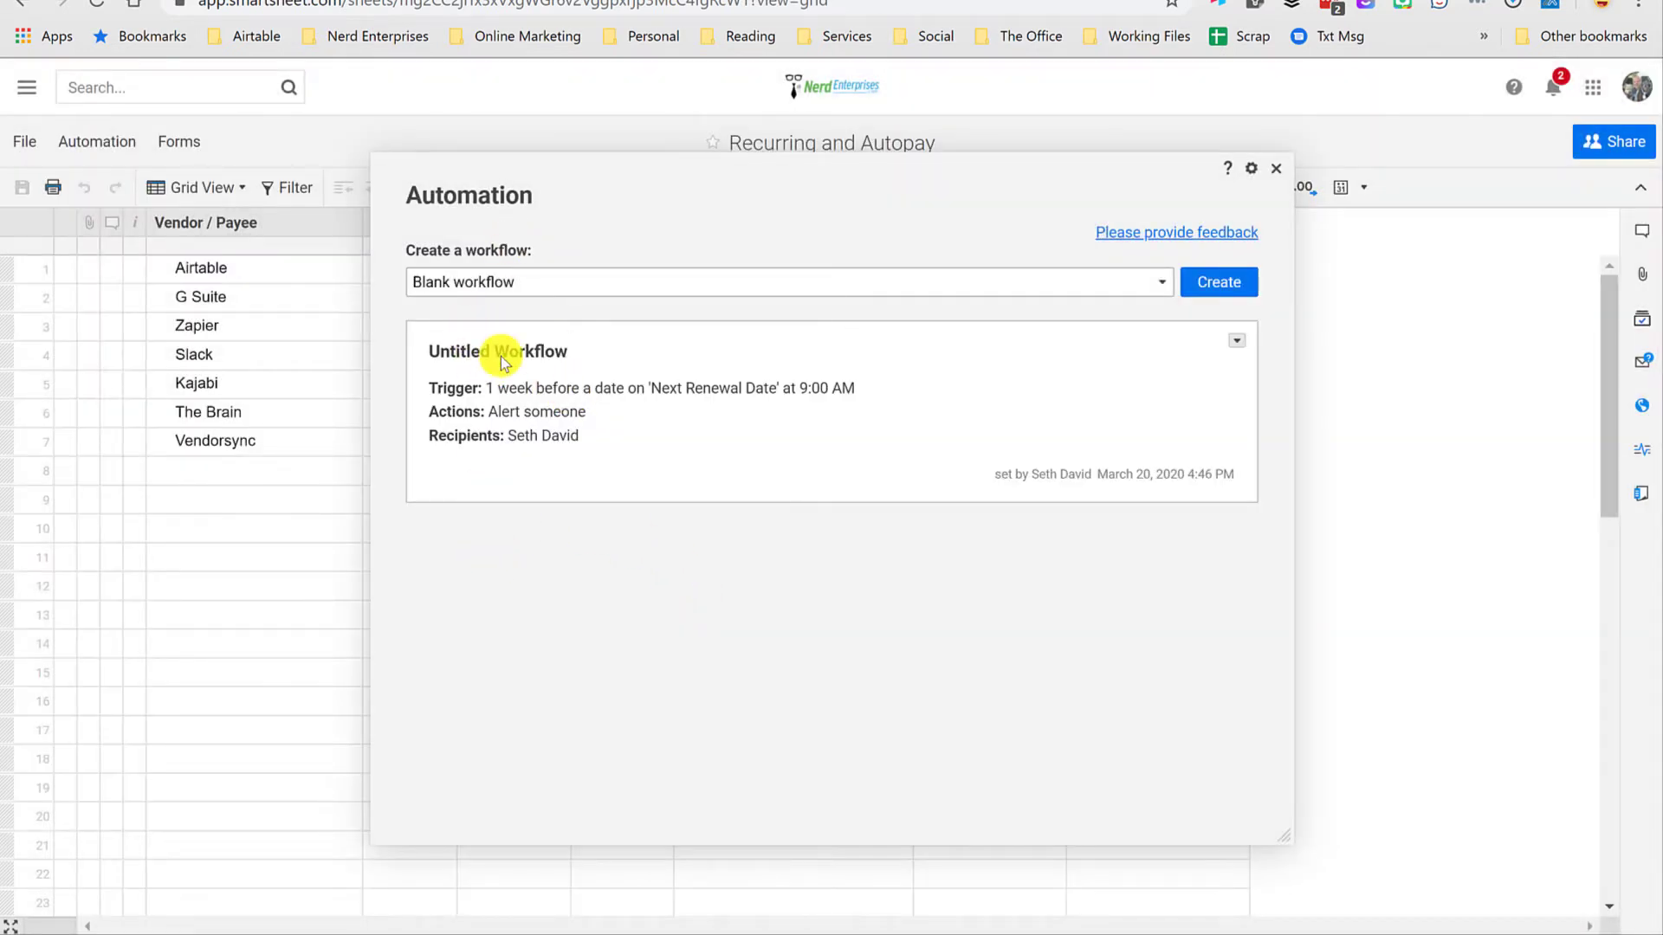
# Step: Reopen the untitled workflow for editing, rename it "7 Day Renewal" and save it
pyautogui.click(1235, 341)
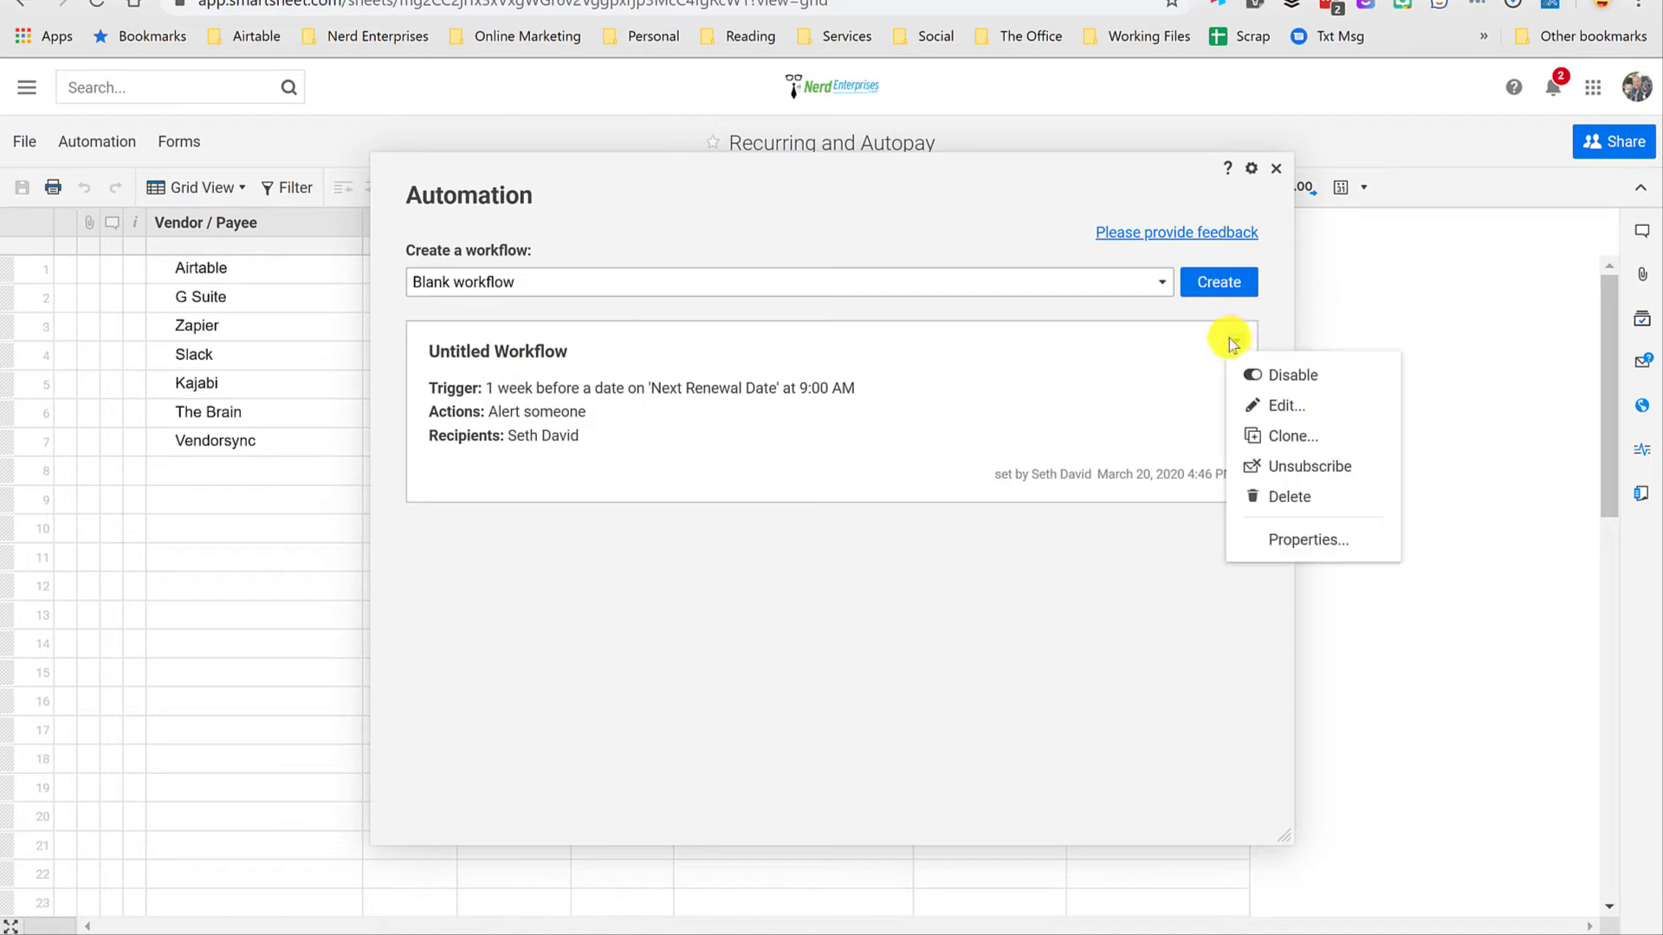
pyautogui.click(1282, 402)
pyautogui.click(151, 128)
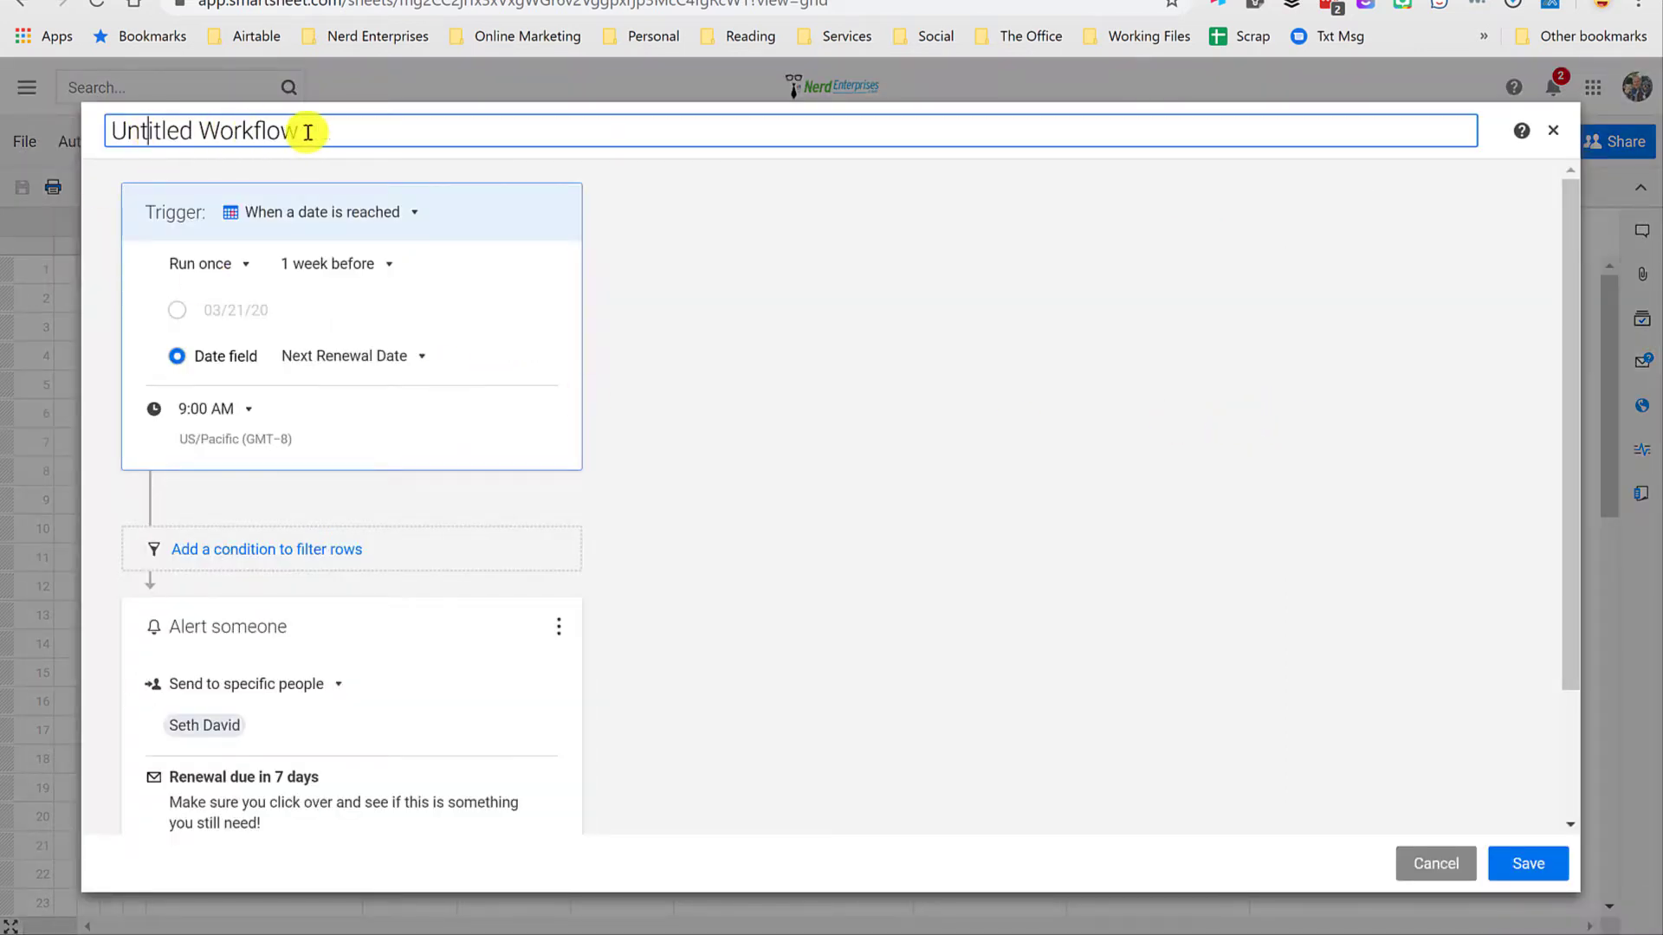
pyautogui.hotkey('ctrl', 'a')
pyautogui.write('7 Day Renew')
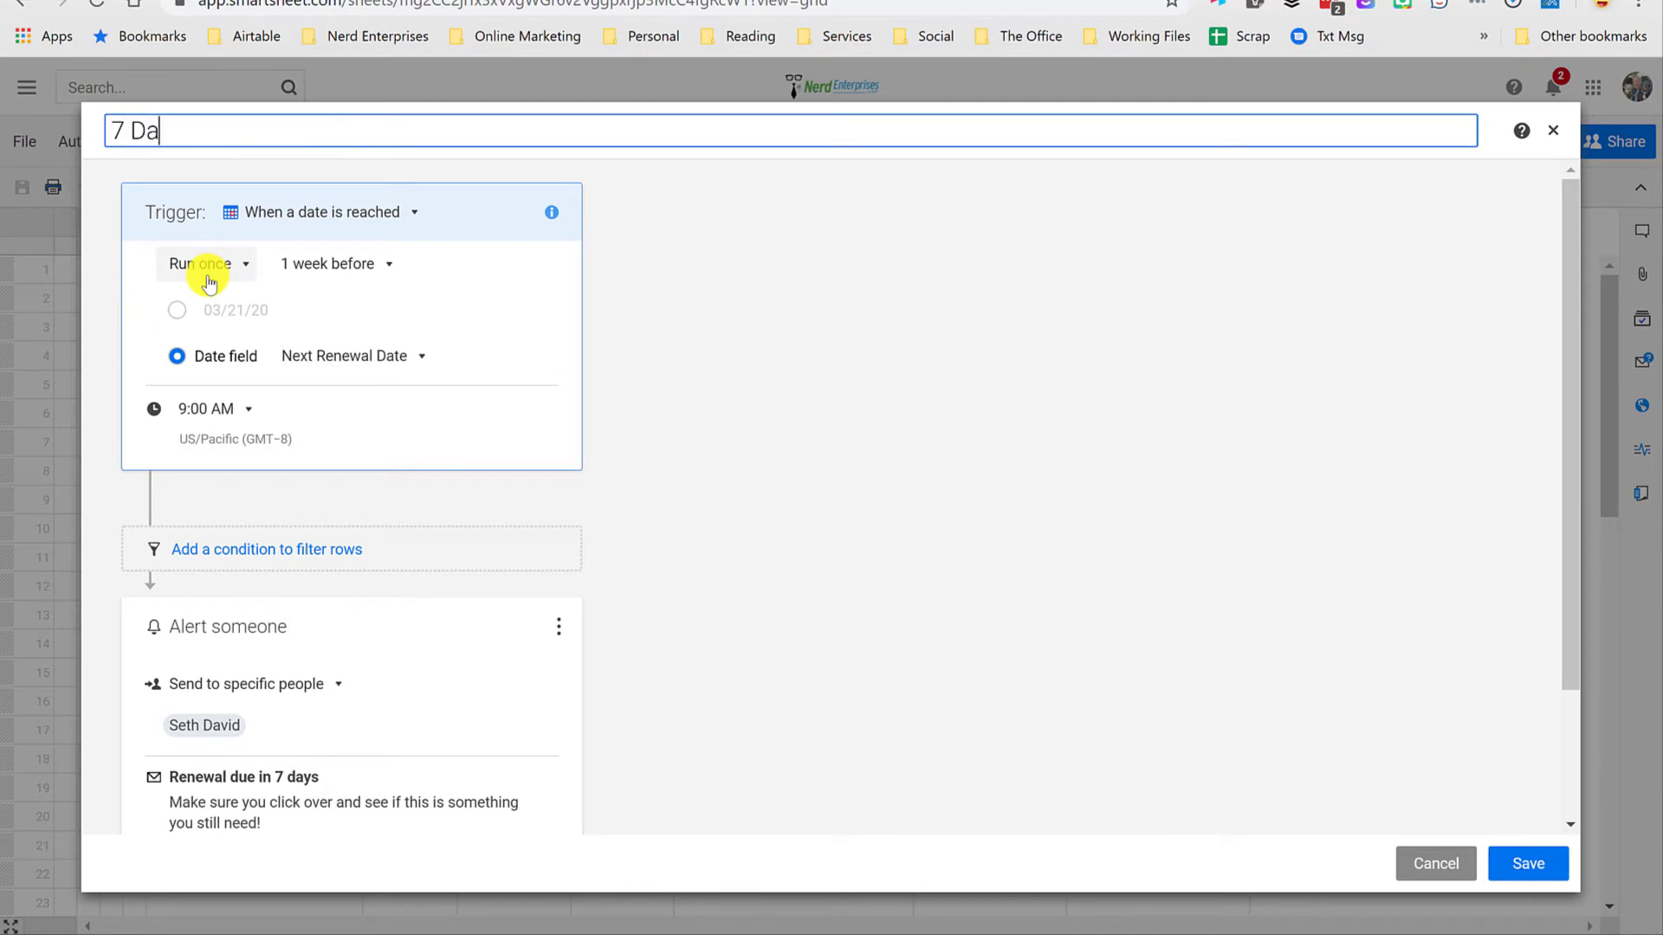
pyautogui.write('al')
pyautogui.click(1529, 863)
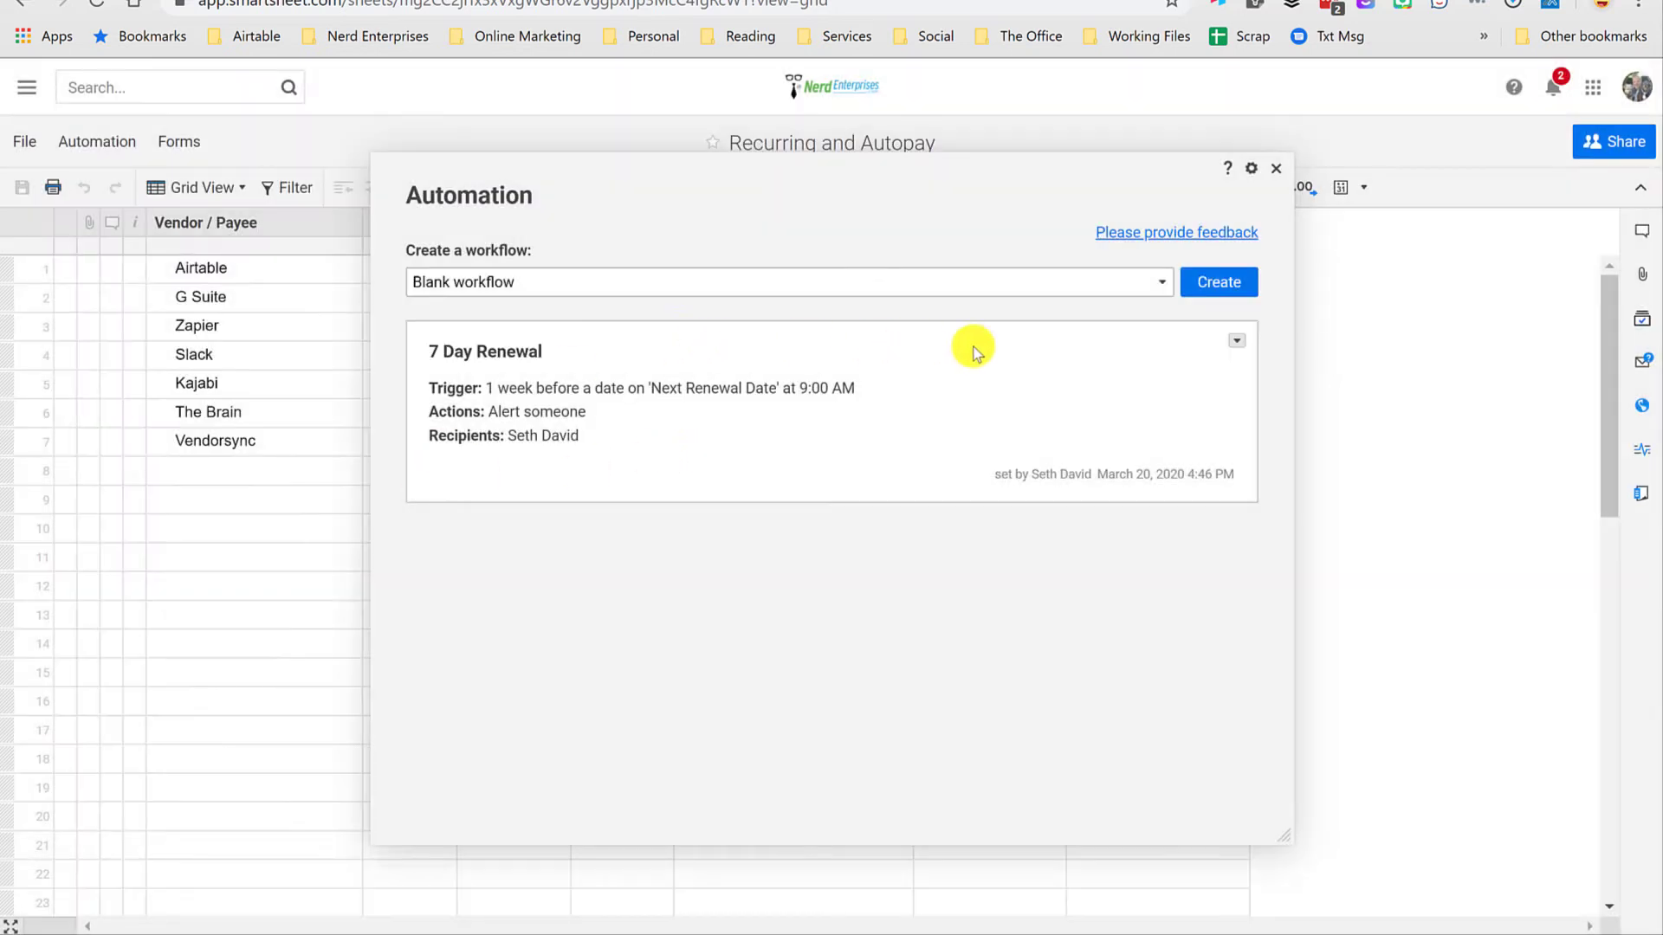
# Step: Clone the 7 Day Renewal workflow and set the copy's trigger to 1 day before the Next Renewal Date
pyautogui.click(1242, 339)
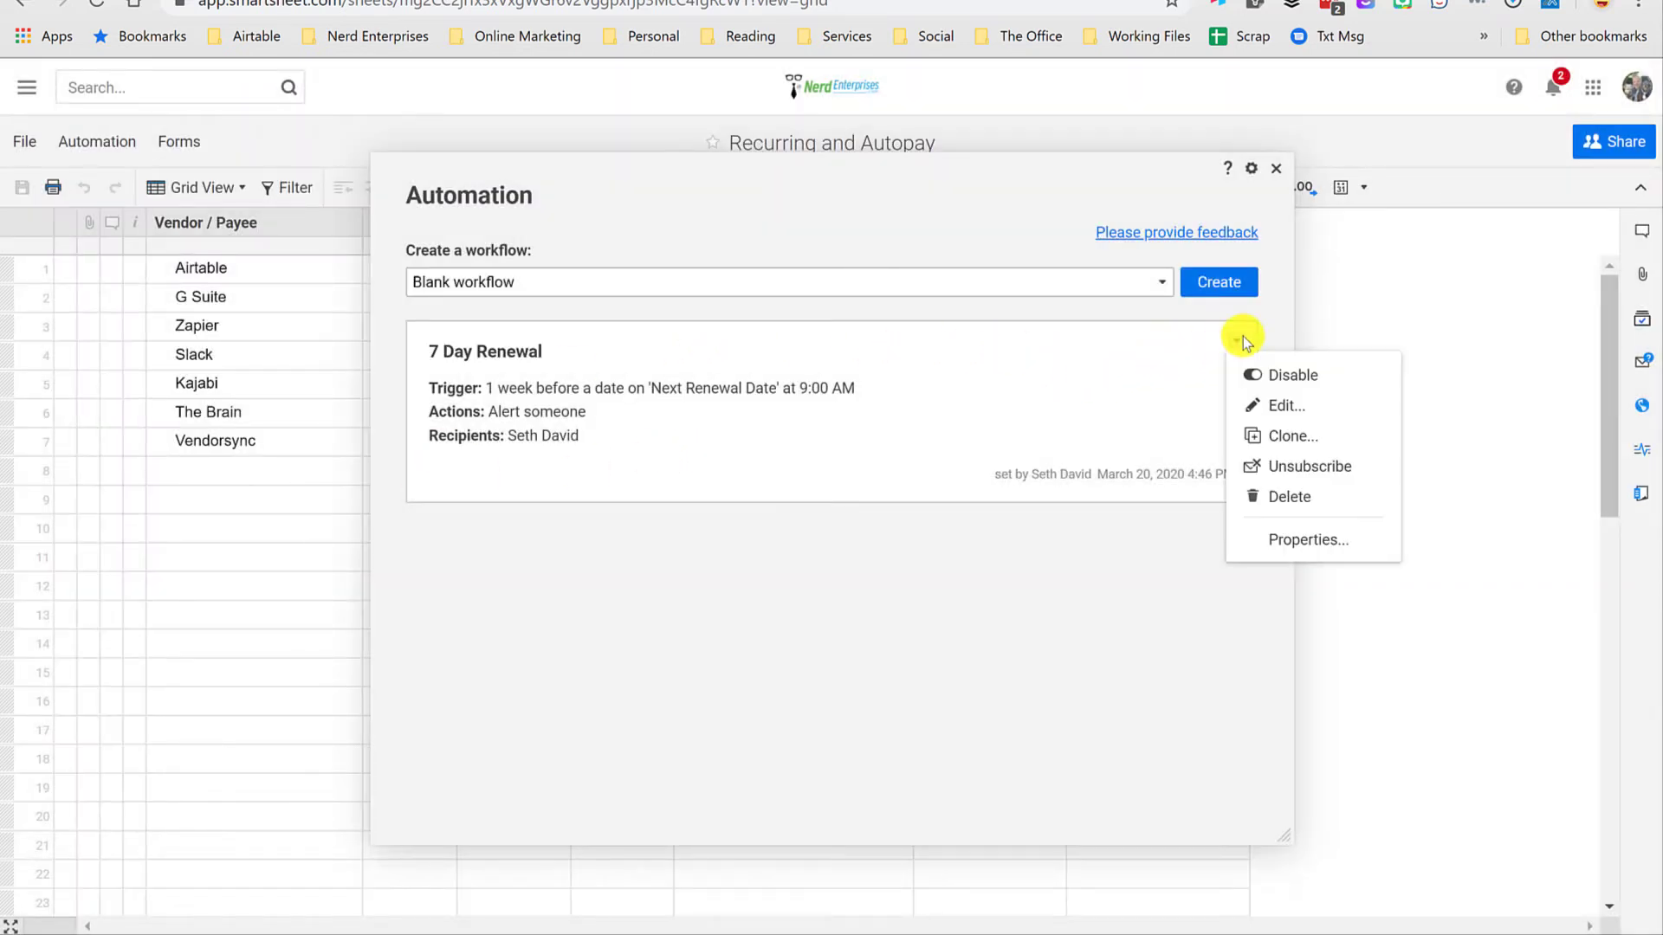
pyautogui.click(1282, 444)
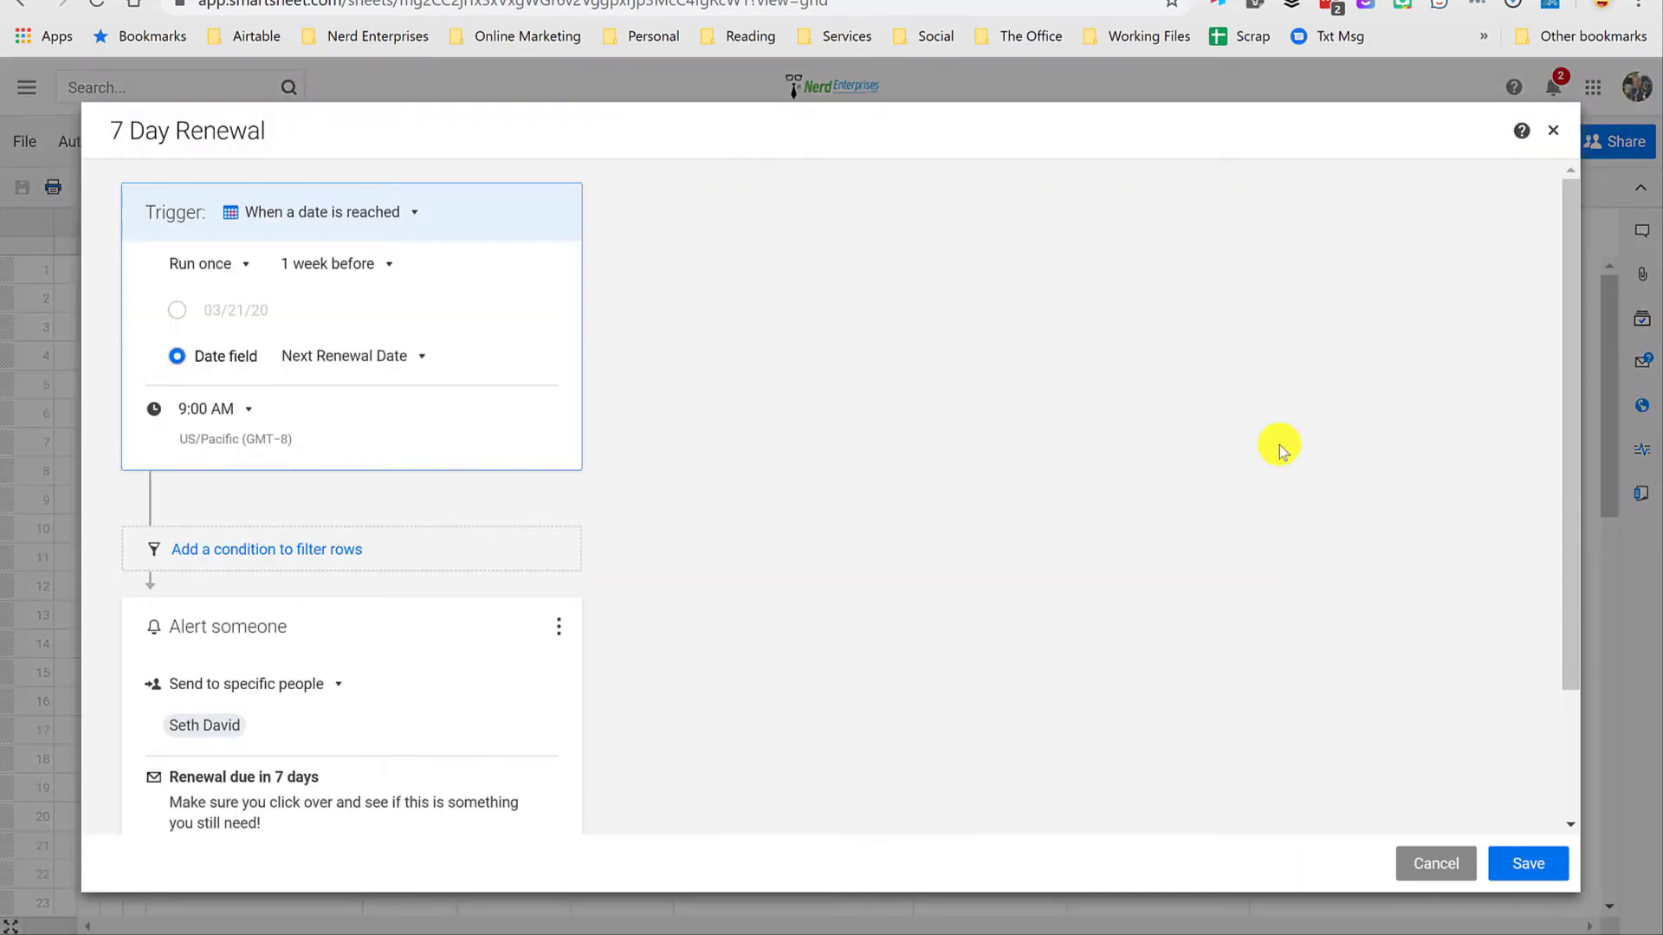
pyautogui.click(378, 271)
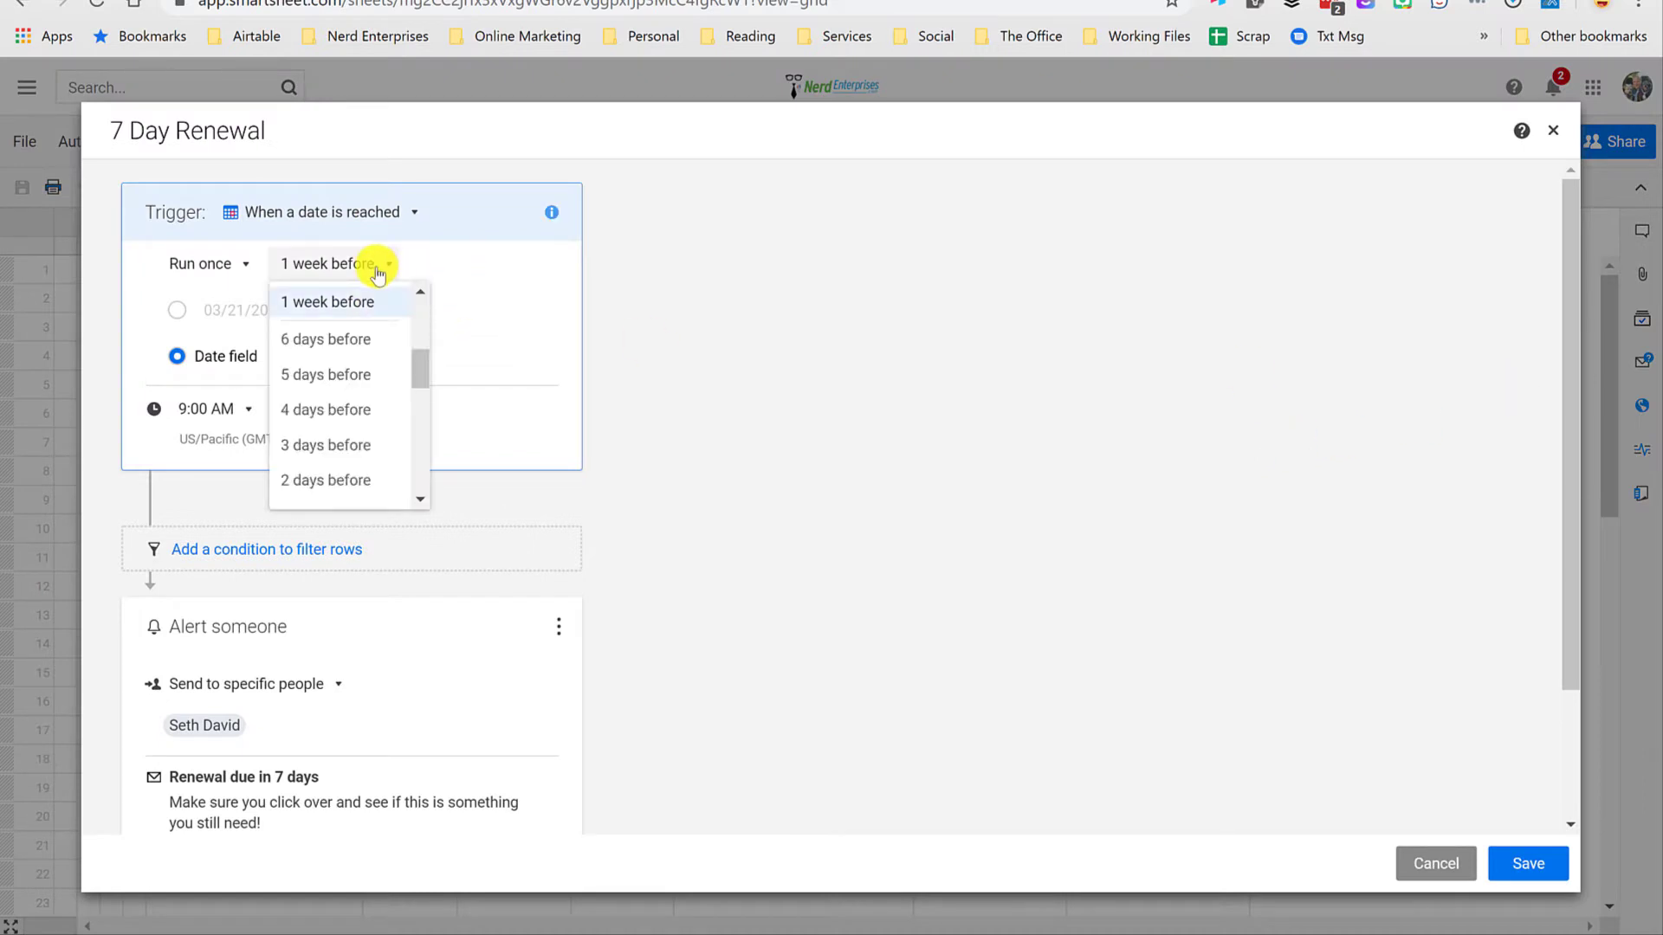
pyautogui.scroll(3, 415, 315)
pyautogui.scroll(-3, 415, 327)
pyautogui.scroll(-1, 423, 377)
pyautogui.click(346, 468)
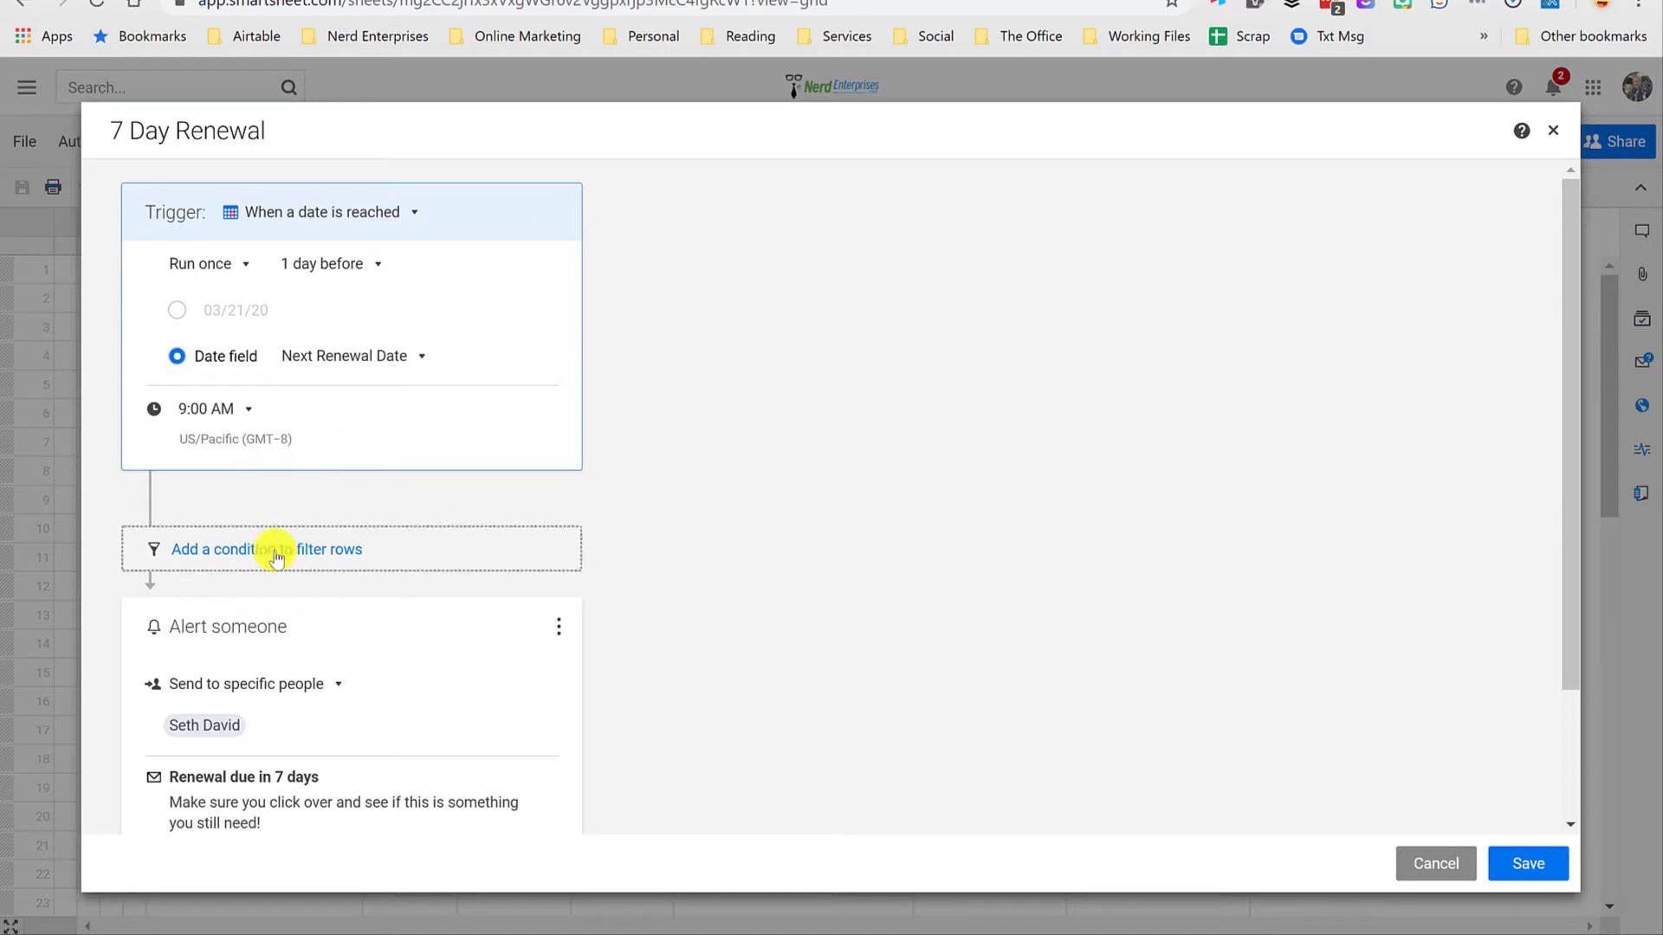
# Step: Change the cloned alert's subject to "Renewal due in 1 day", save the workflow and return to the sheet
pyautogui.scroll(-2, 389, 624)
pyautogui.click(272, 632)
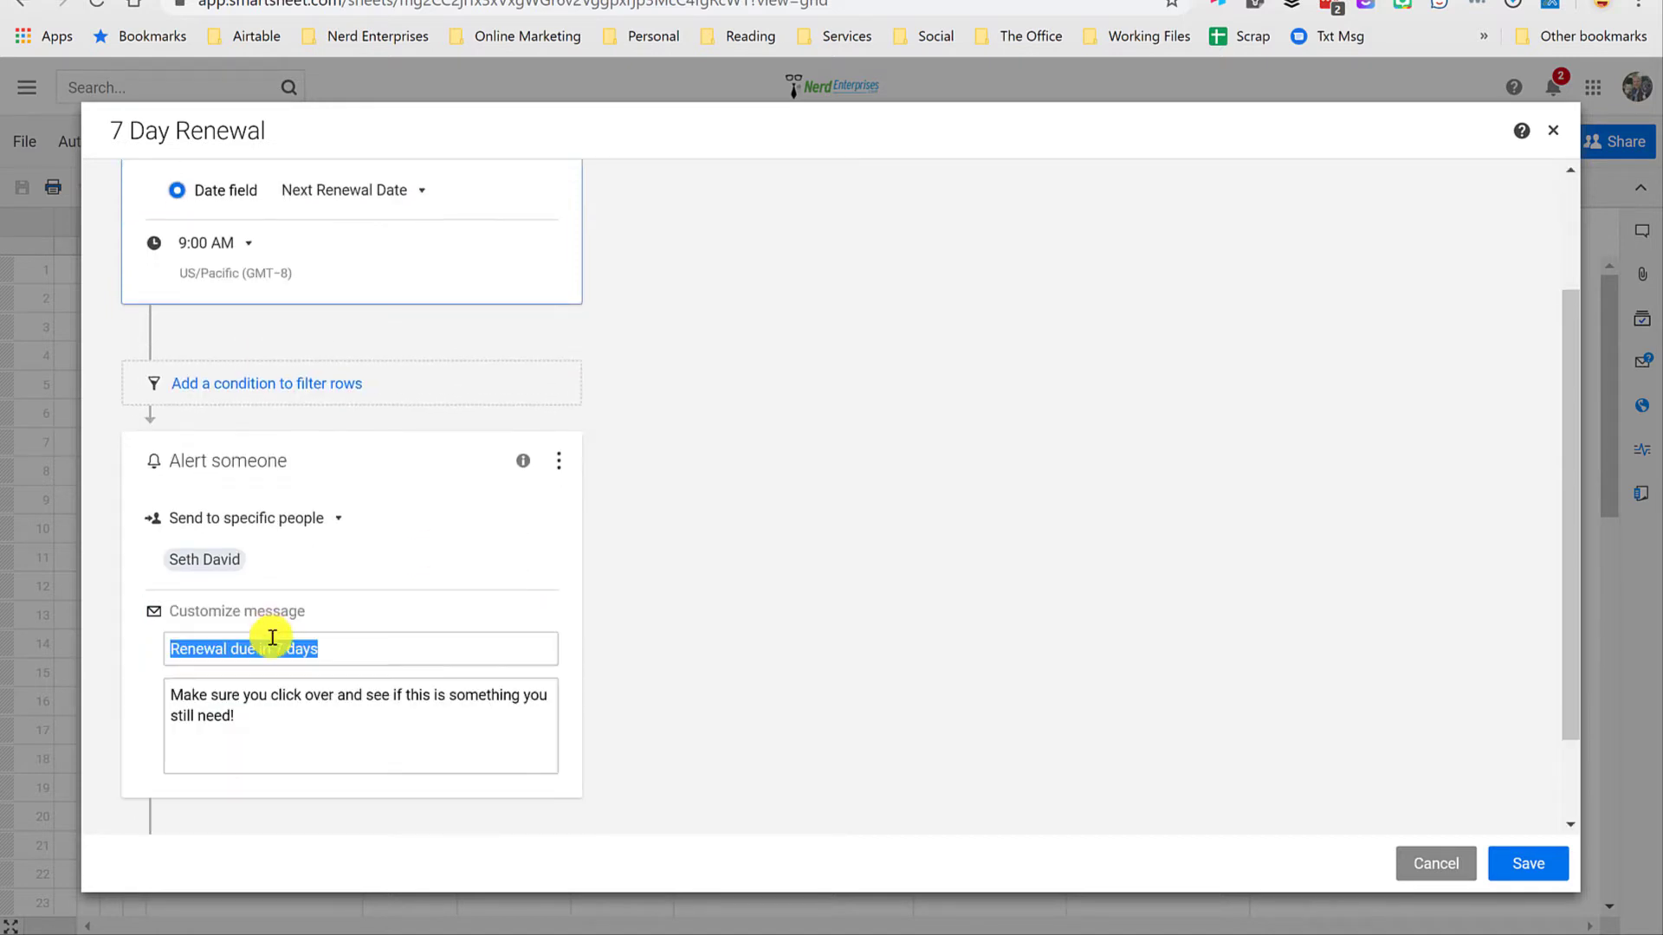
pyautogui.click(320, 653)
pyautogui.moveTo(277, 647); pyautogui.dragTo(283, 648)
pyautogui.write('1')
pyautogui.click(356, 644)
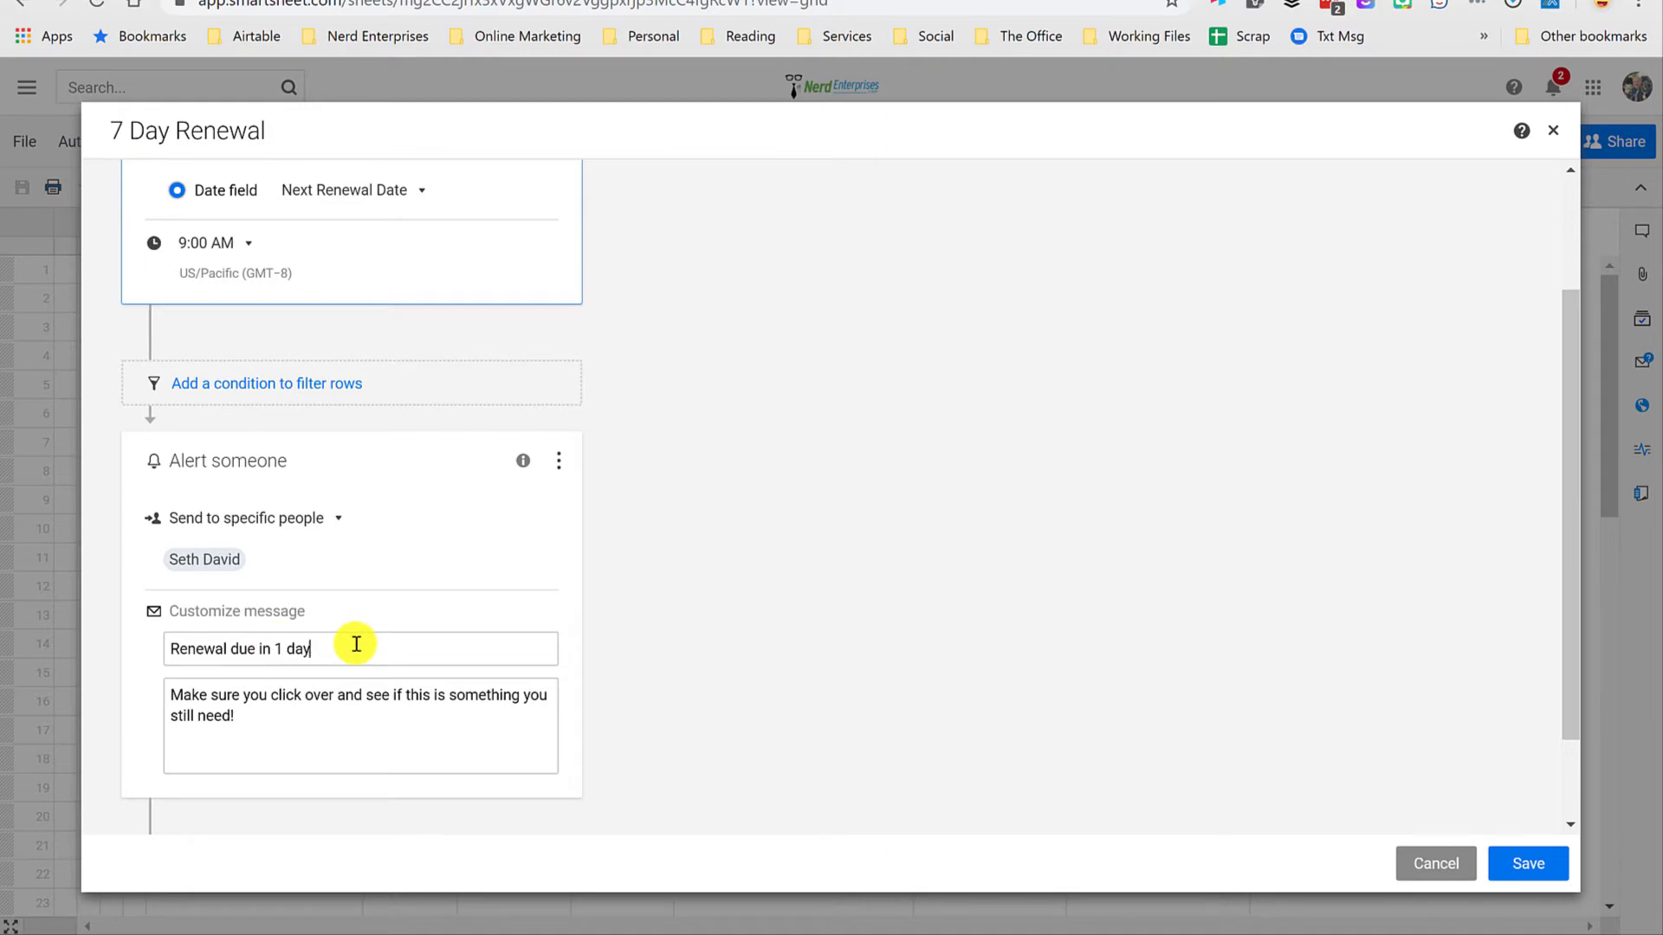
pyautogui.tripleClick(307, 722)
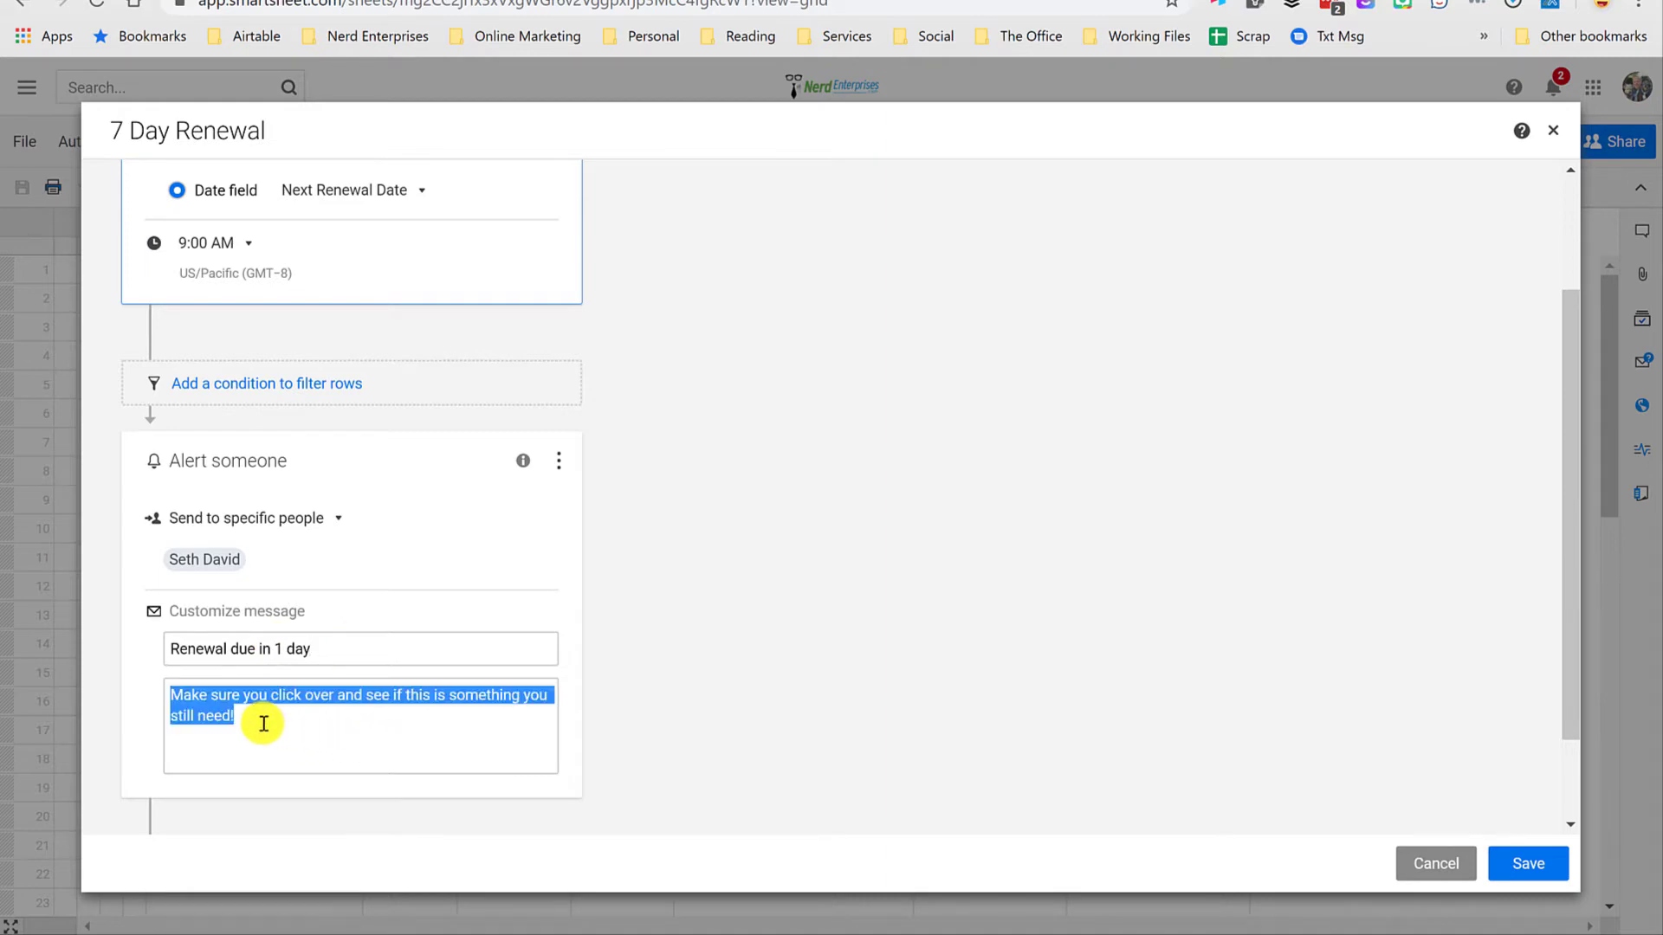
pyautogui.click(1524, 863)
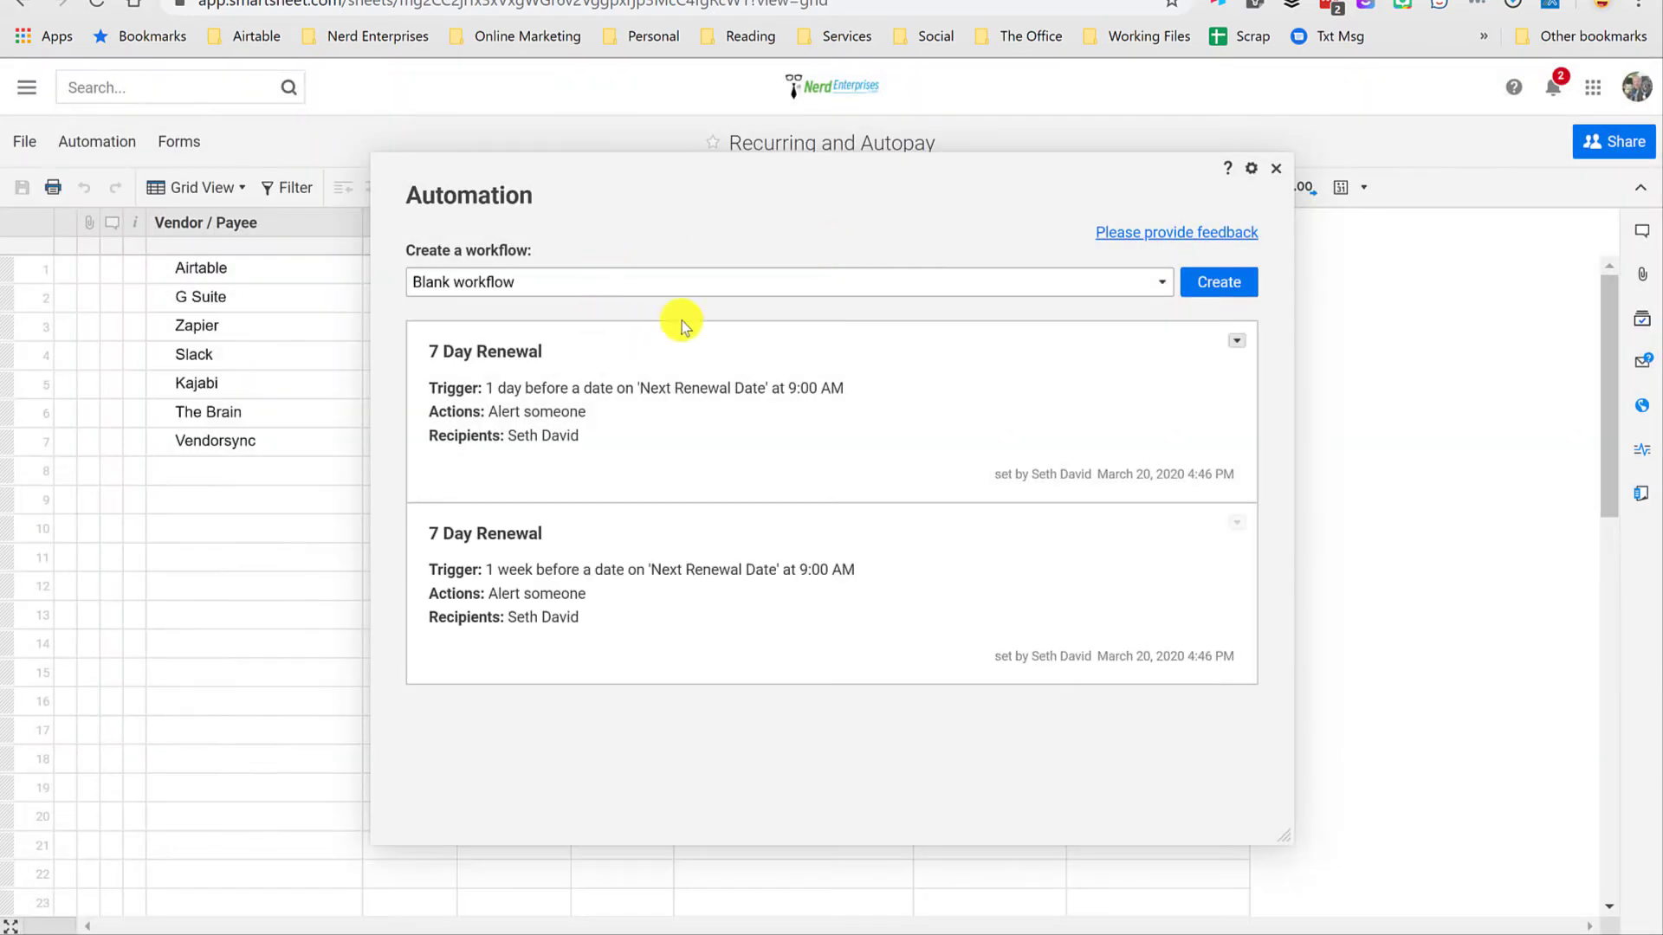
pyautogui.press('Escape')
# Step: Examine the Airtable row's Next Renewal Date, including its calendar and cell options, and compare it with the G Suite row's date
pyautogui.click(958, 270)
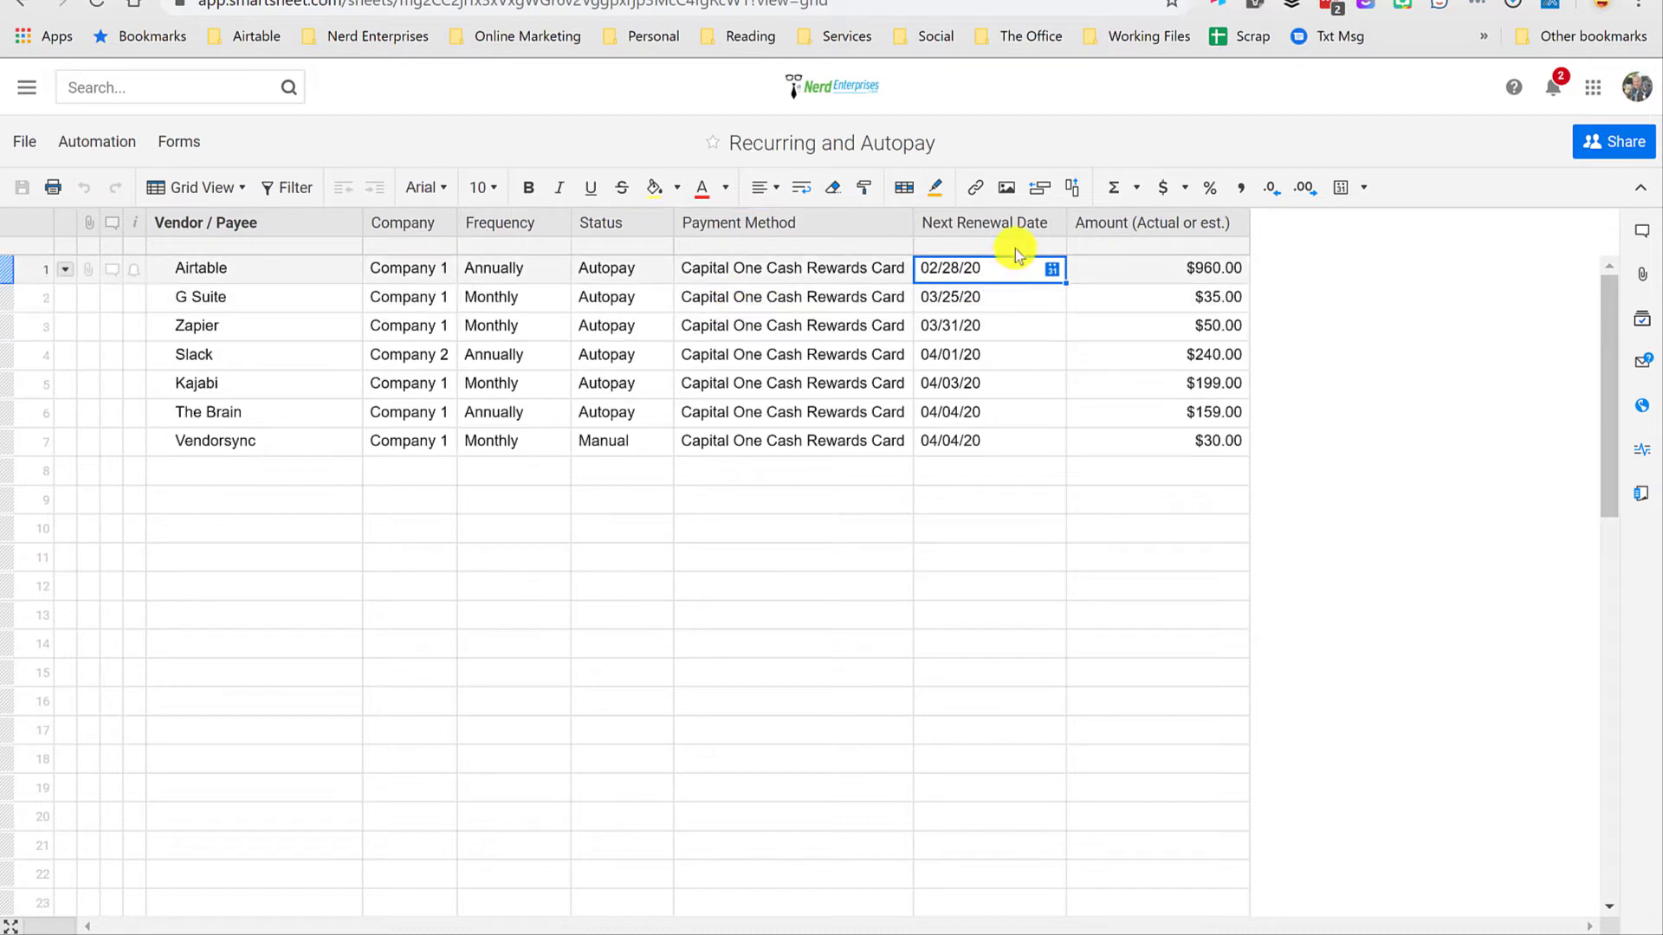
pyautogui.click(1052, 269)
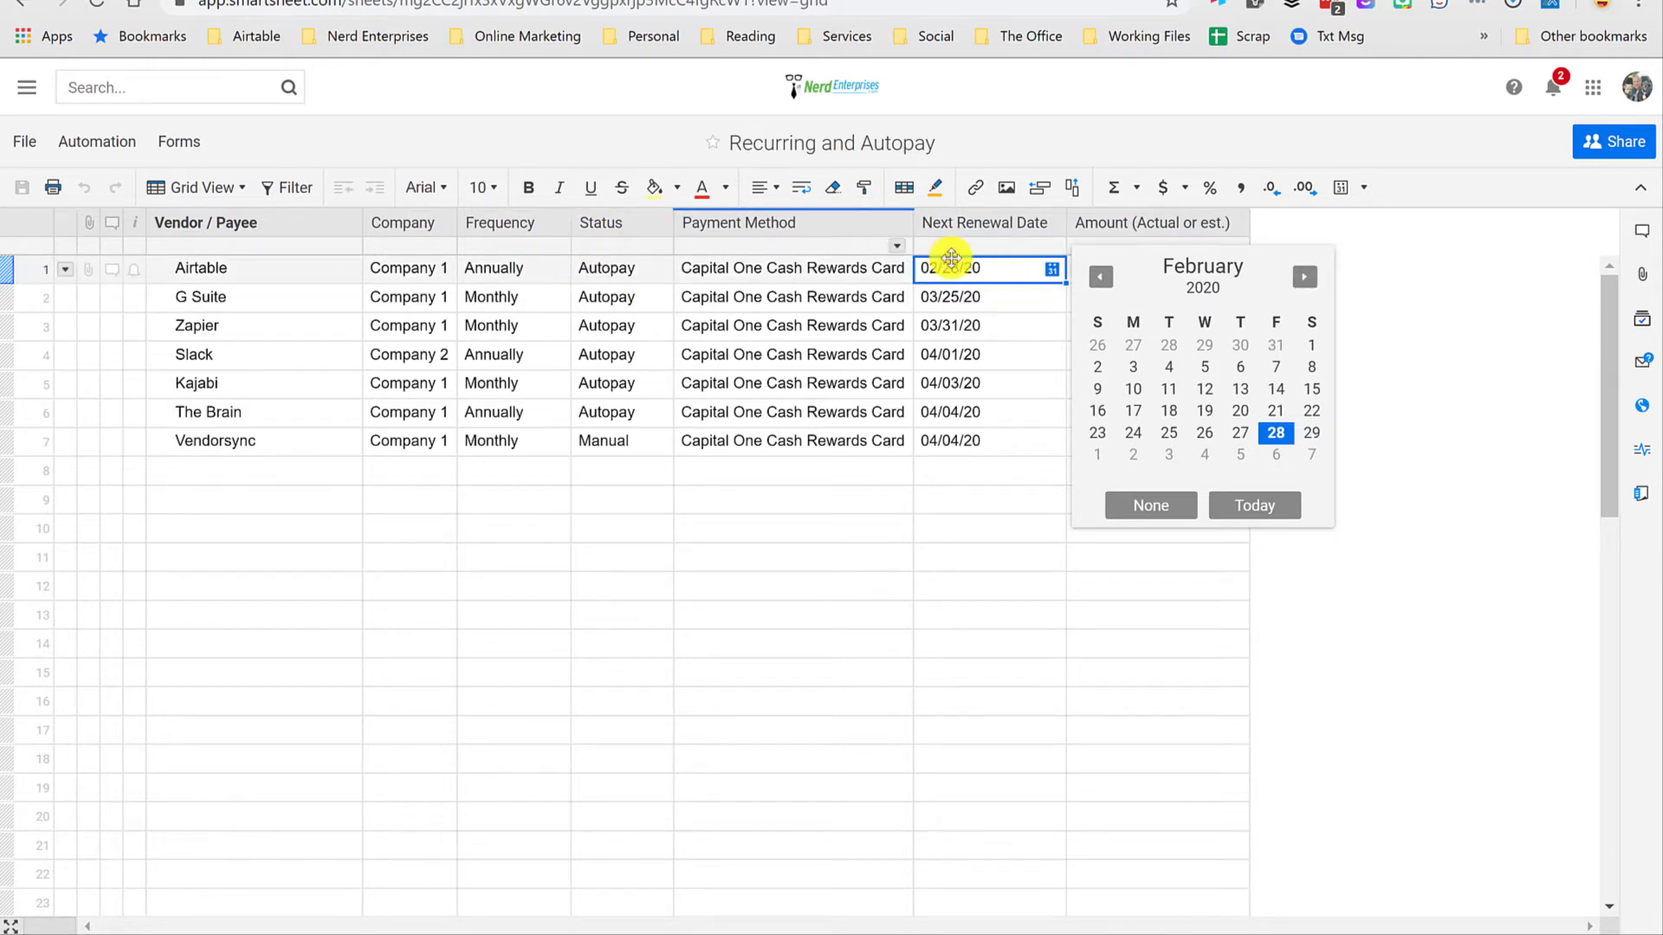
pyautogui.click(989, 271)
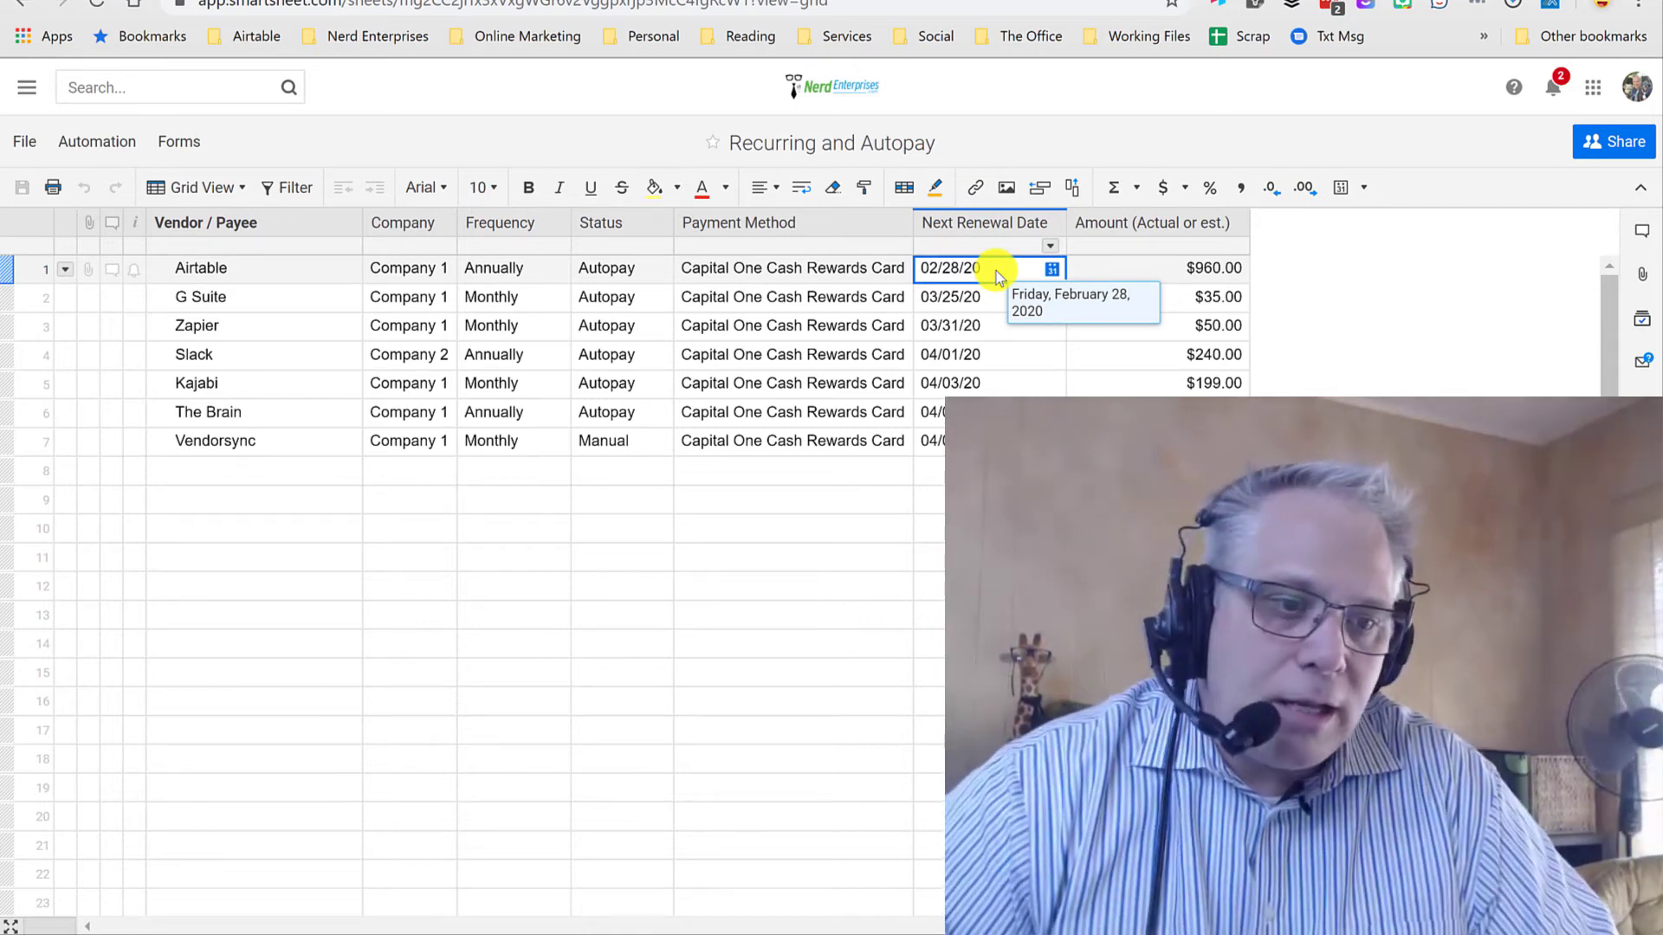
pyautogui.click(1053, 270)
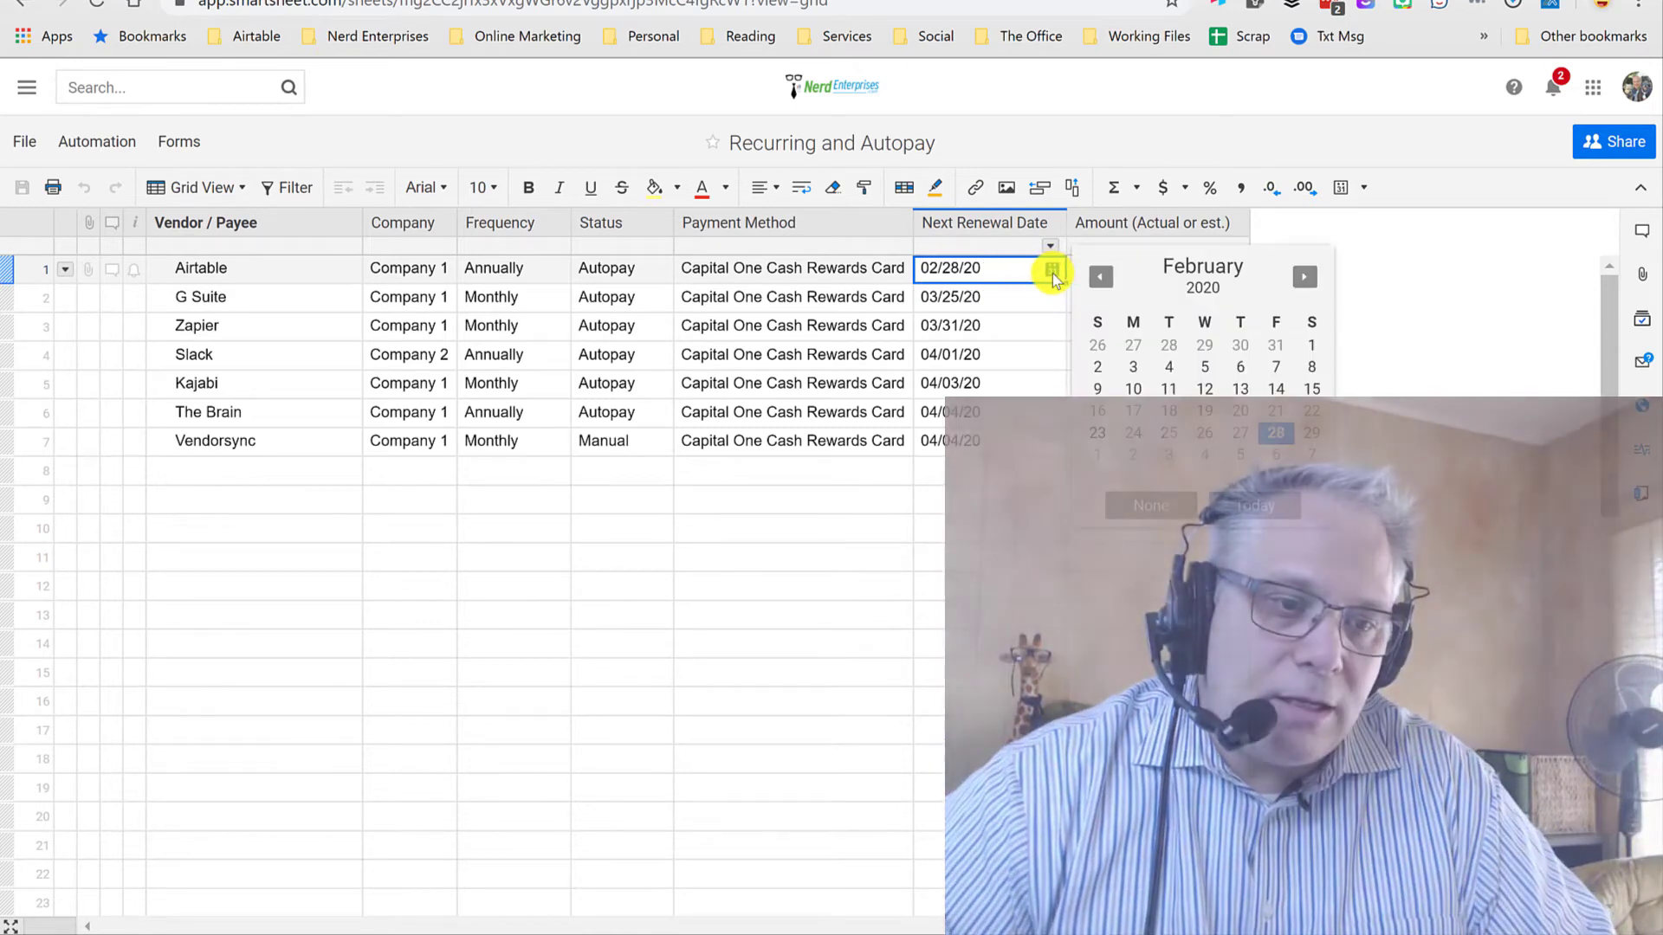
pyautogui.click(1027, 274)
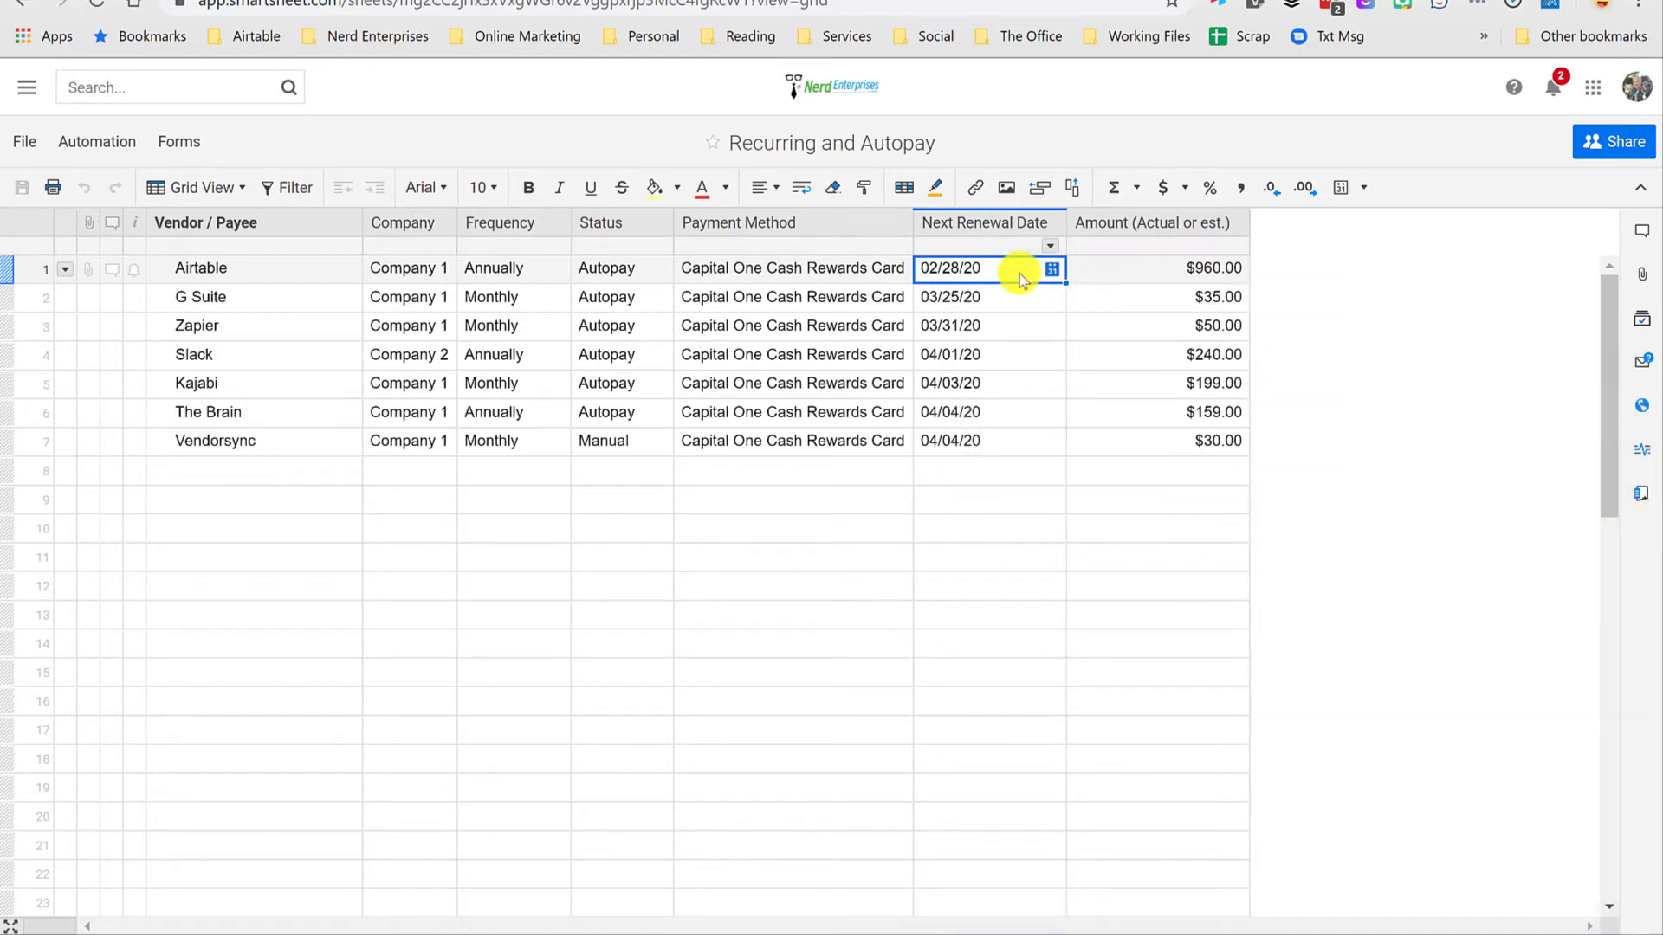
pyautogui.rightClick(1020, 274)
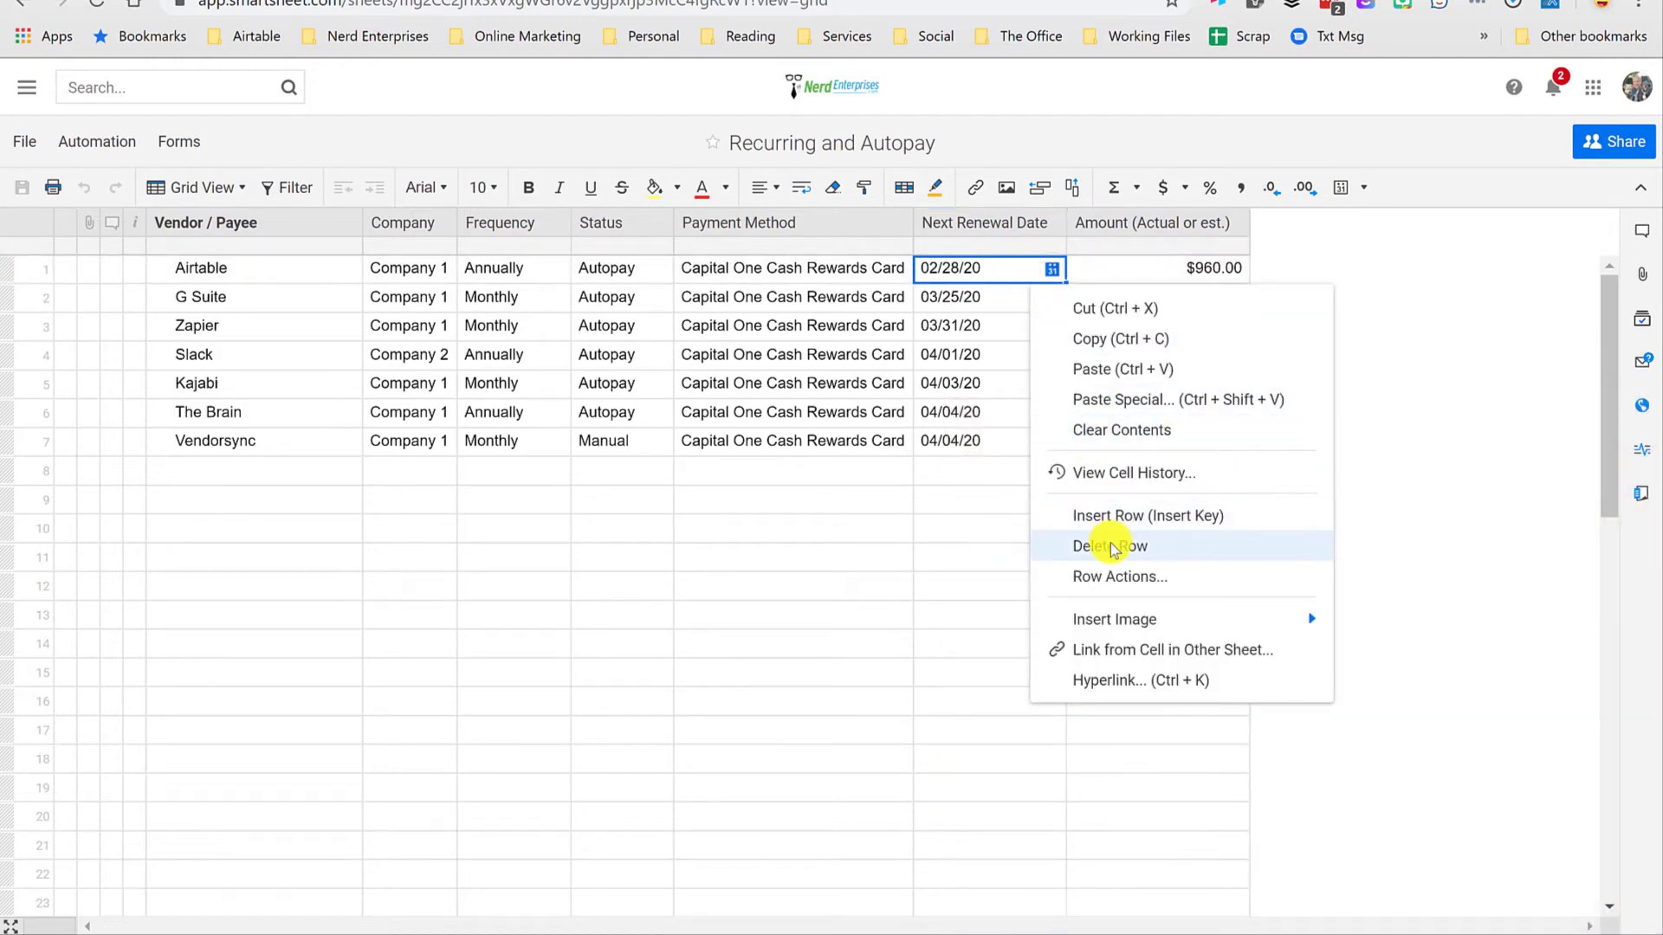
pyautogui.click(972, 297)
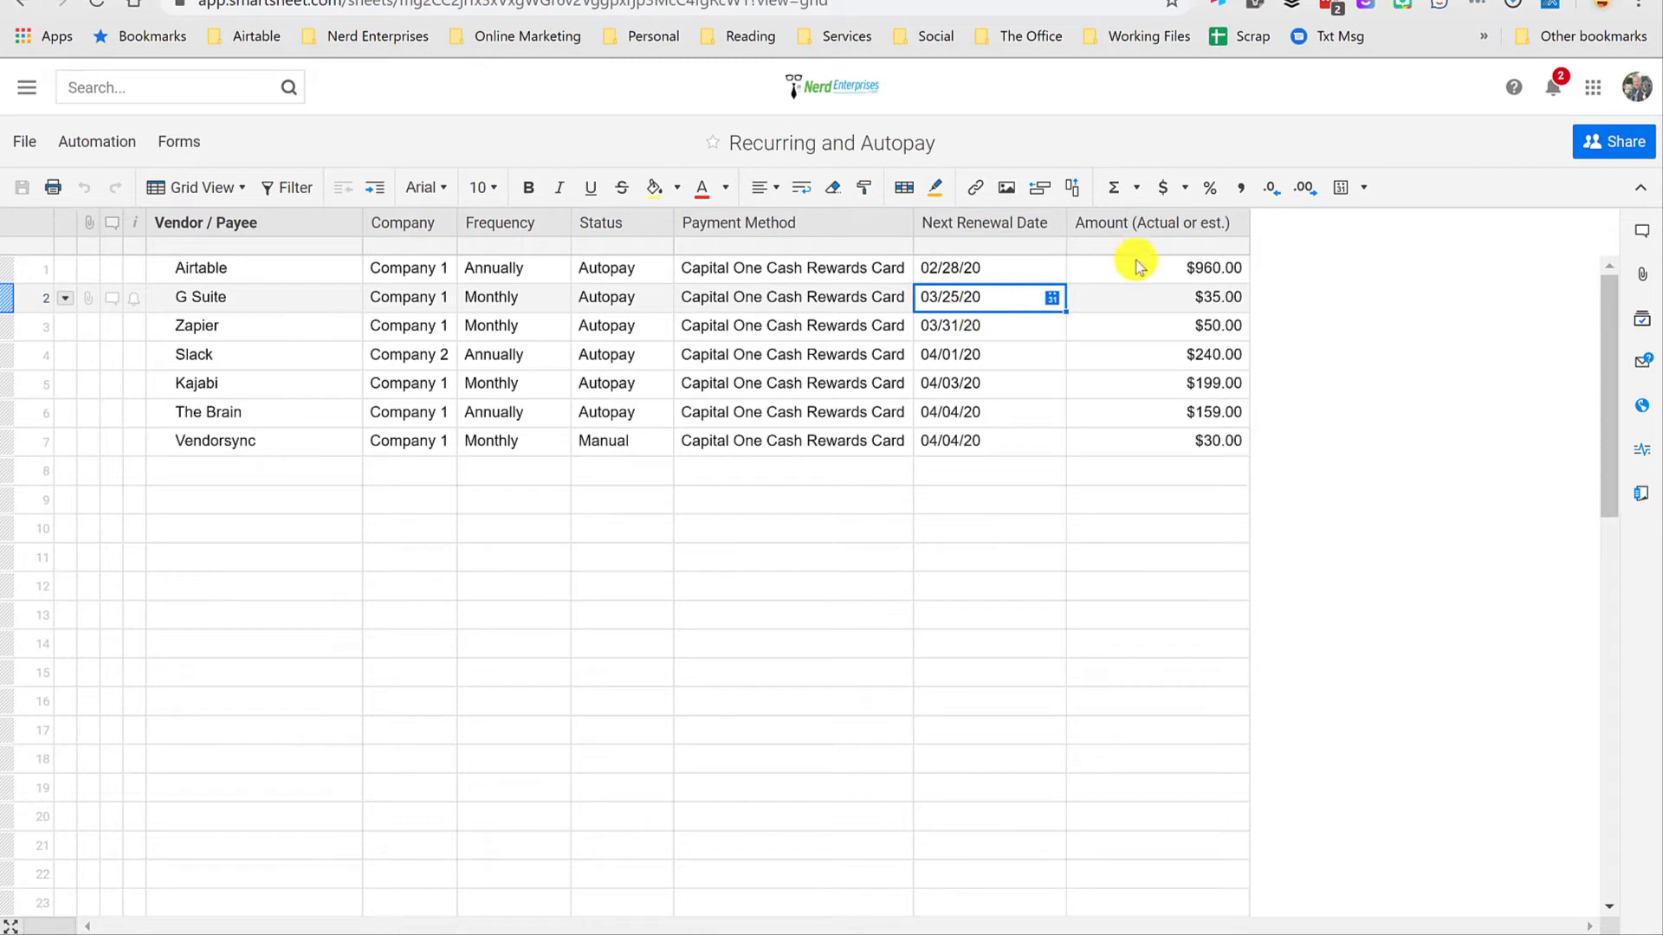
pyautogui.click(974, 274)
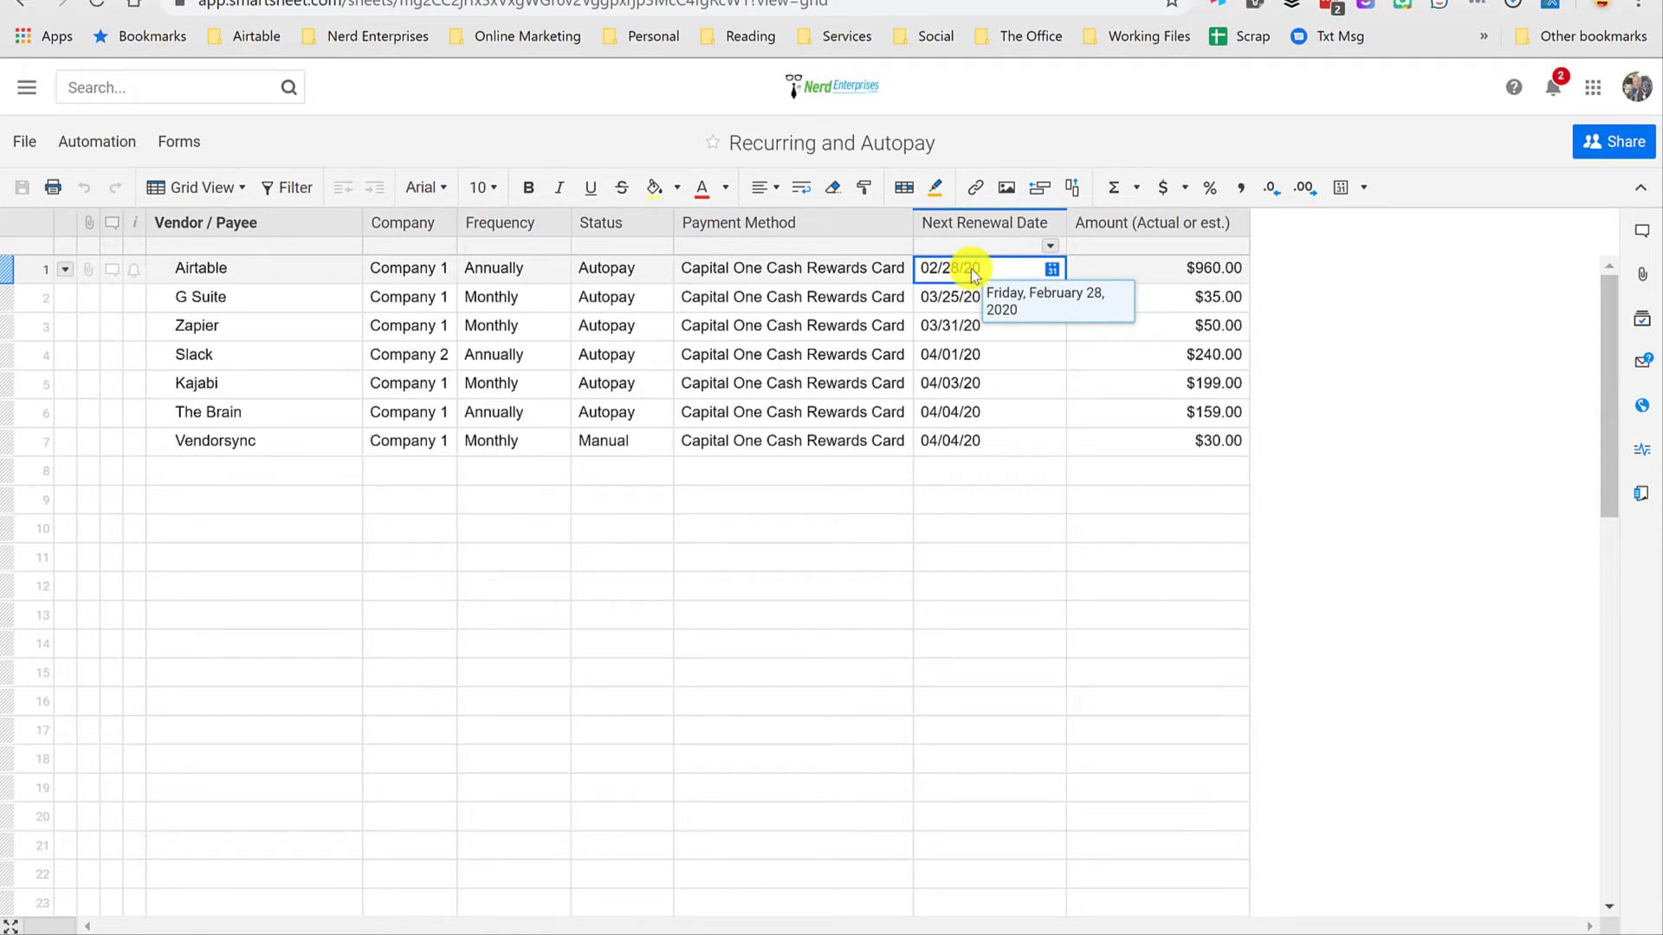
# Step: Rename the workflow that runs 1 day before the Next Renewal Date as "1 Day Renewal" and save it
pyautogui.click(87, 142)
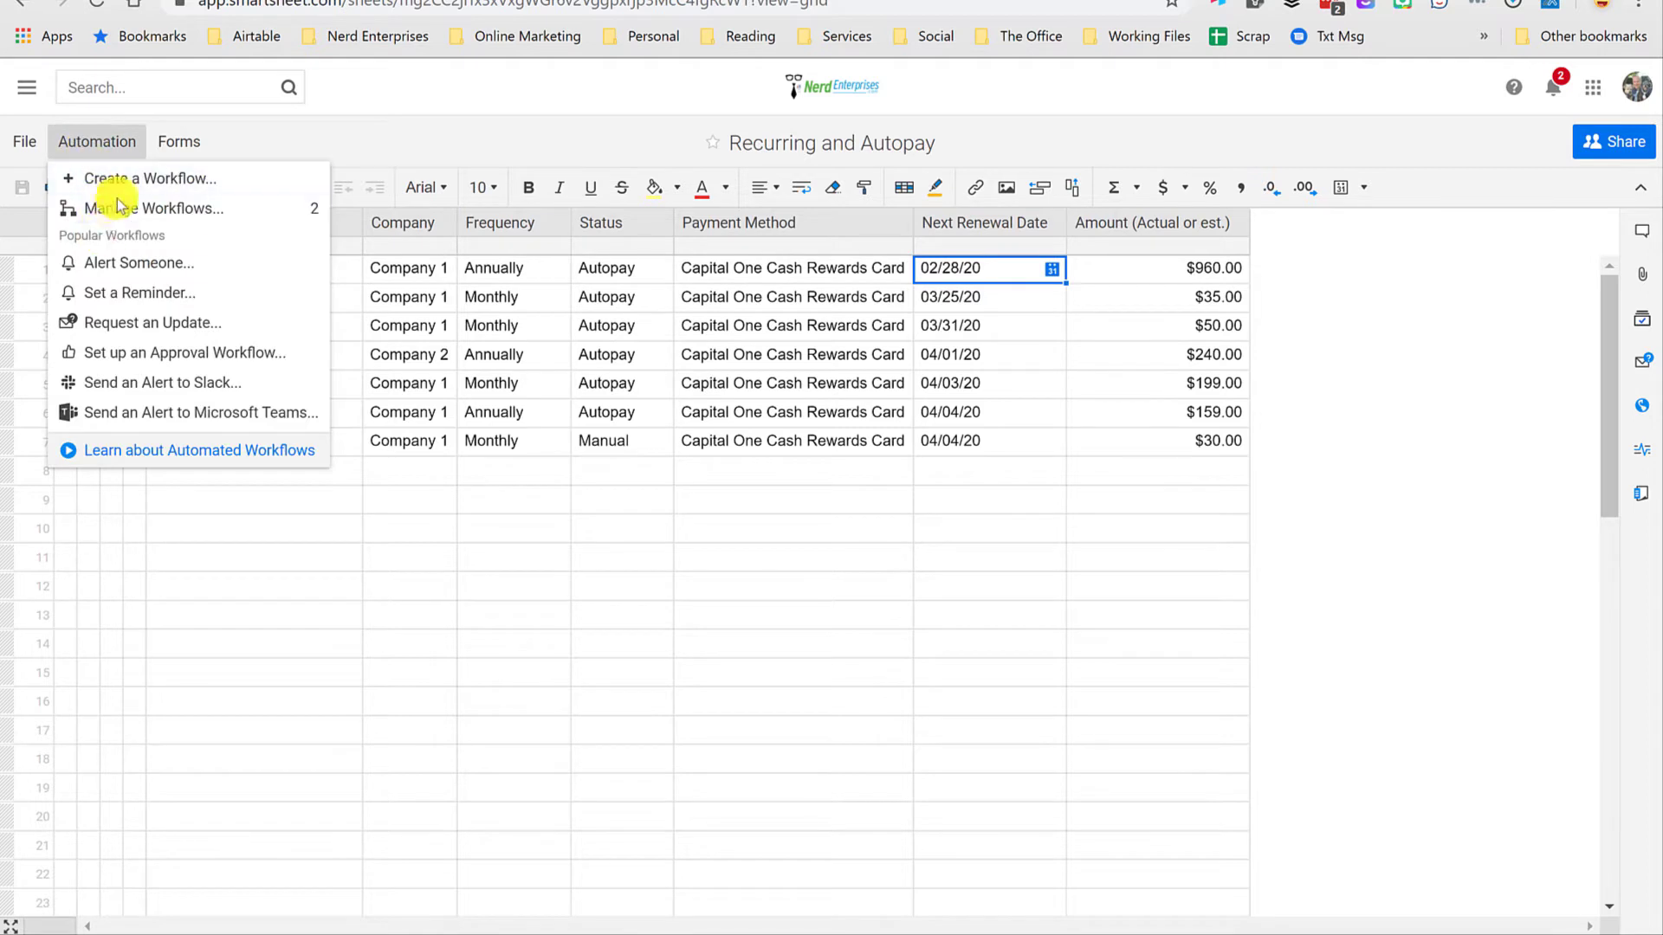
pyautogui.click(114, 209)
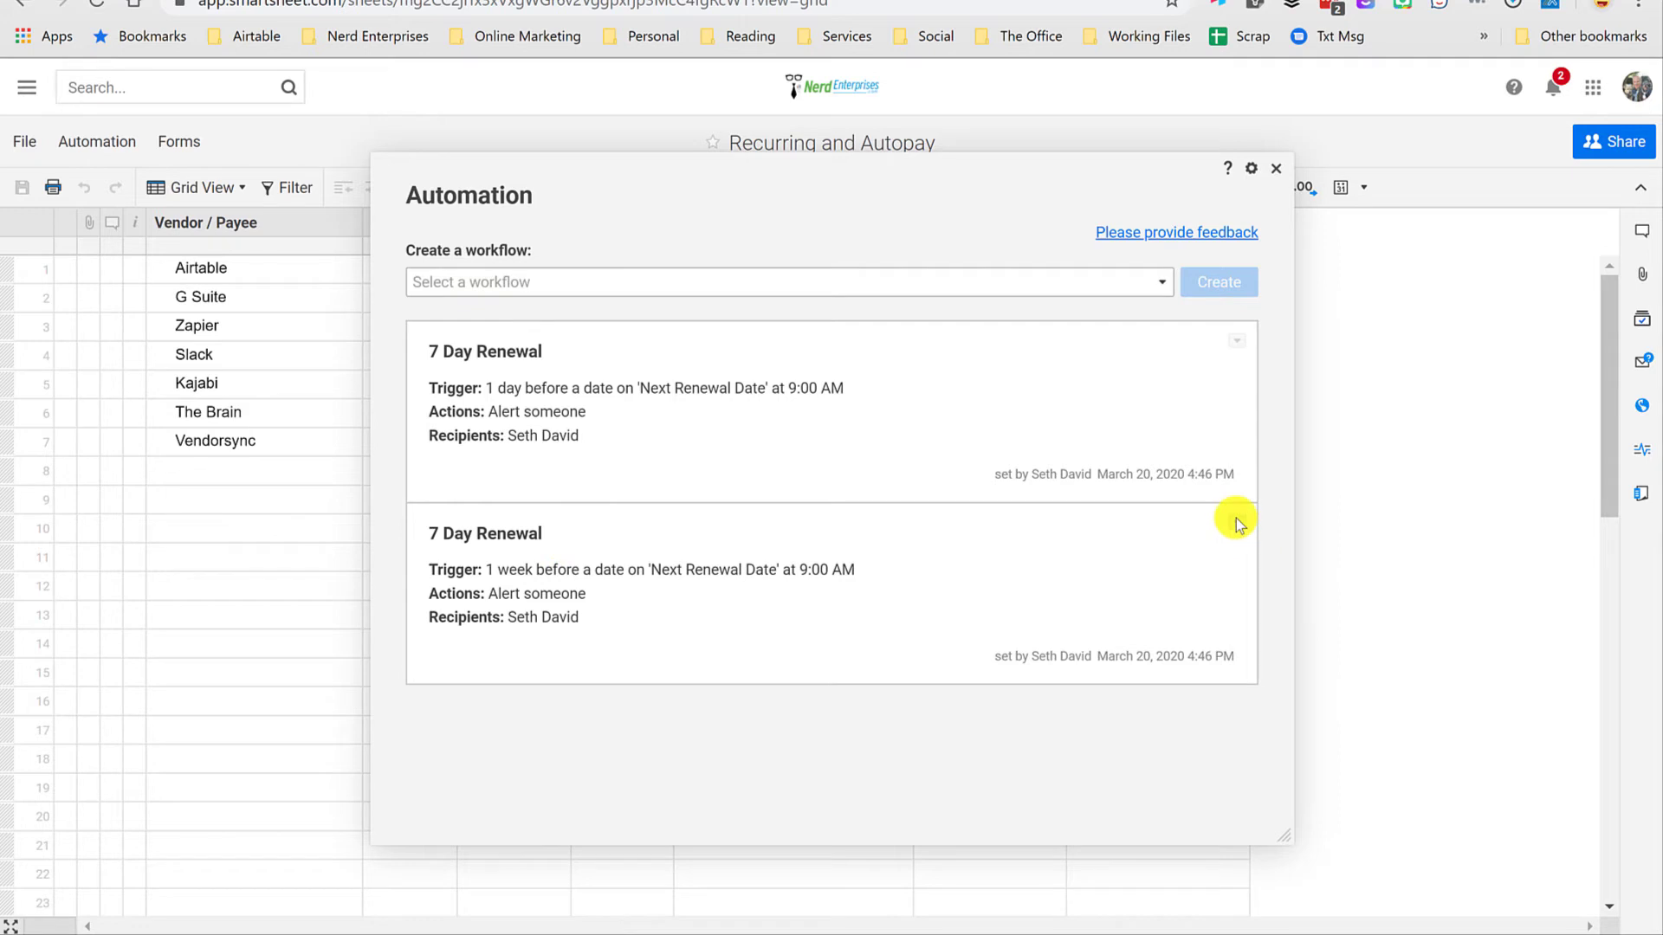
pyautogui.click(1237, 342)
pyautogui.click(1286, 405)
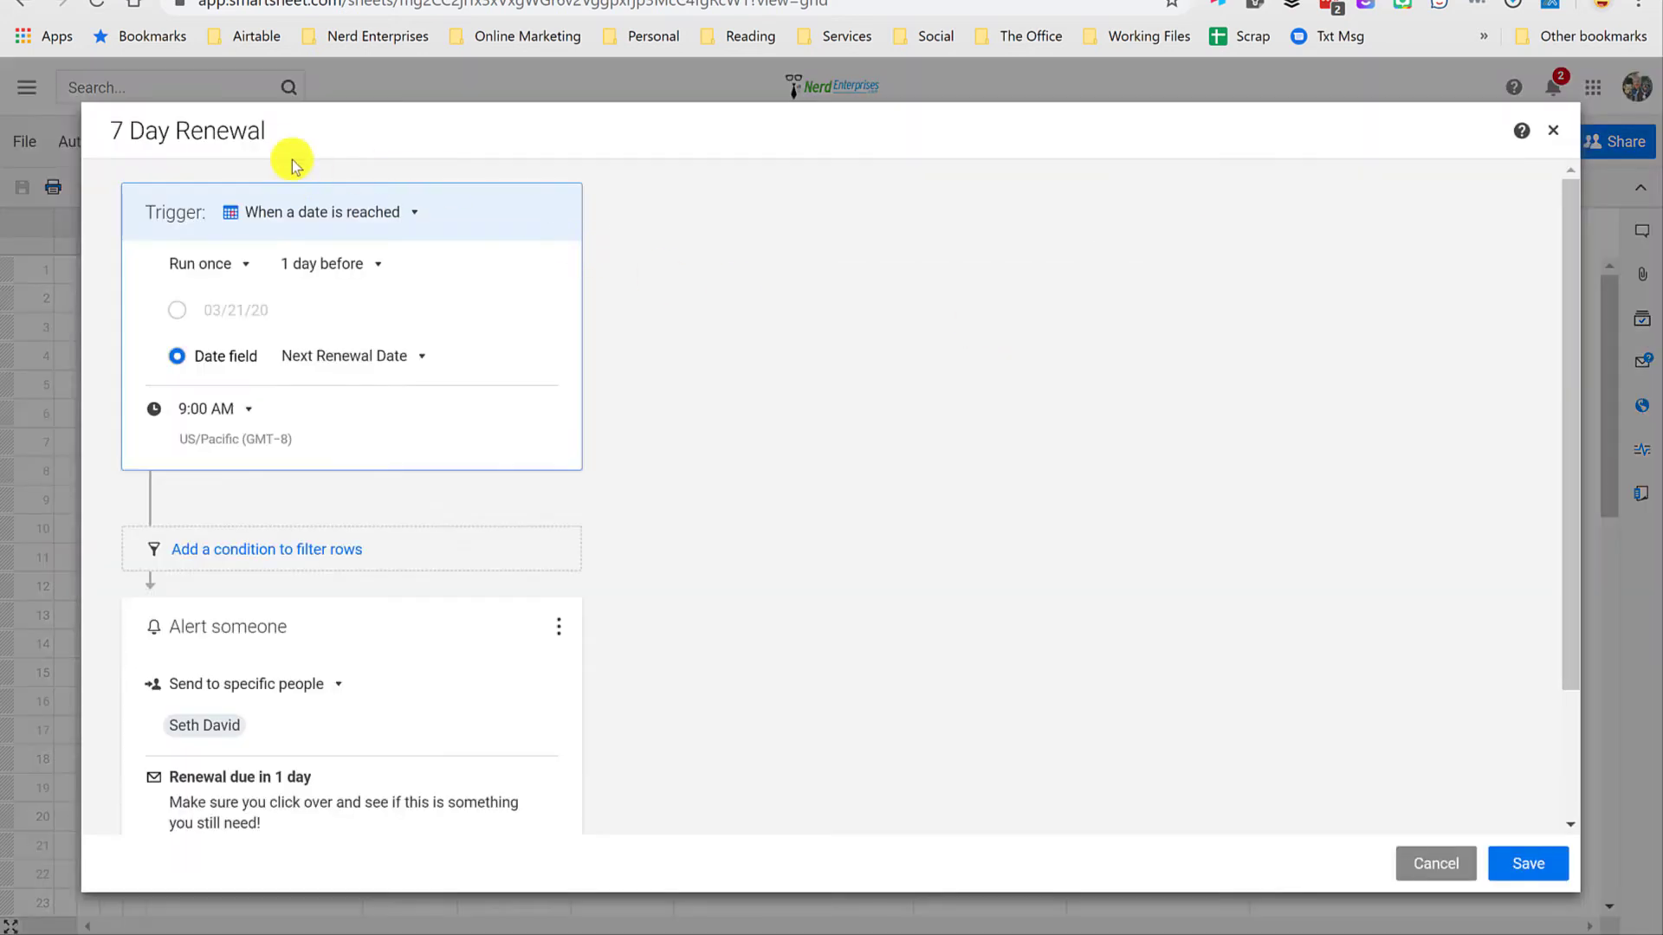
pyautogui.moveTo(133, 136); pyautogui.dragTo(37, 131)
pyautogui.write('1')
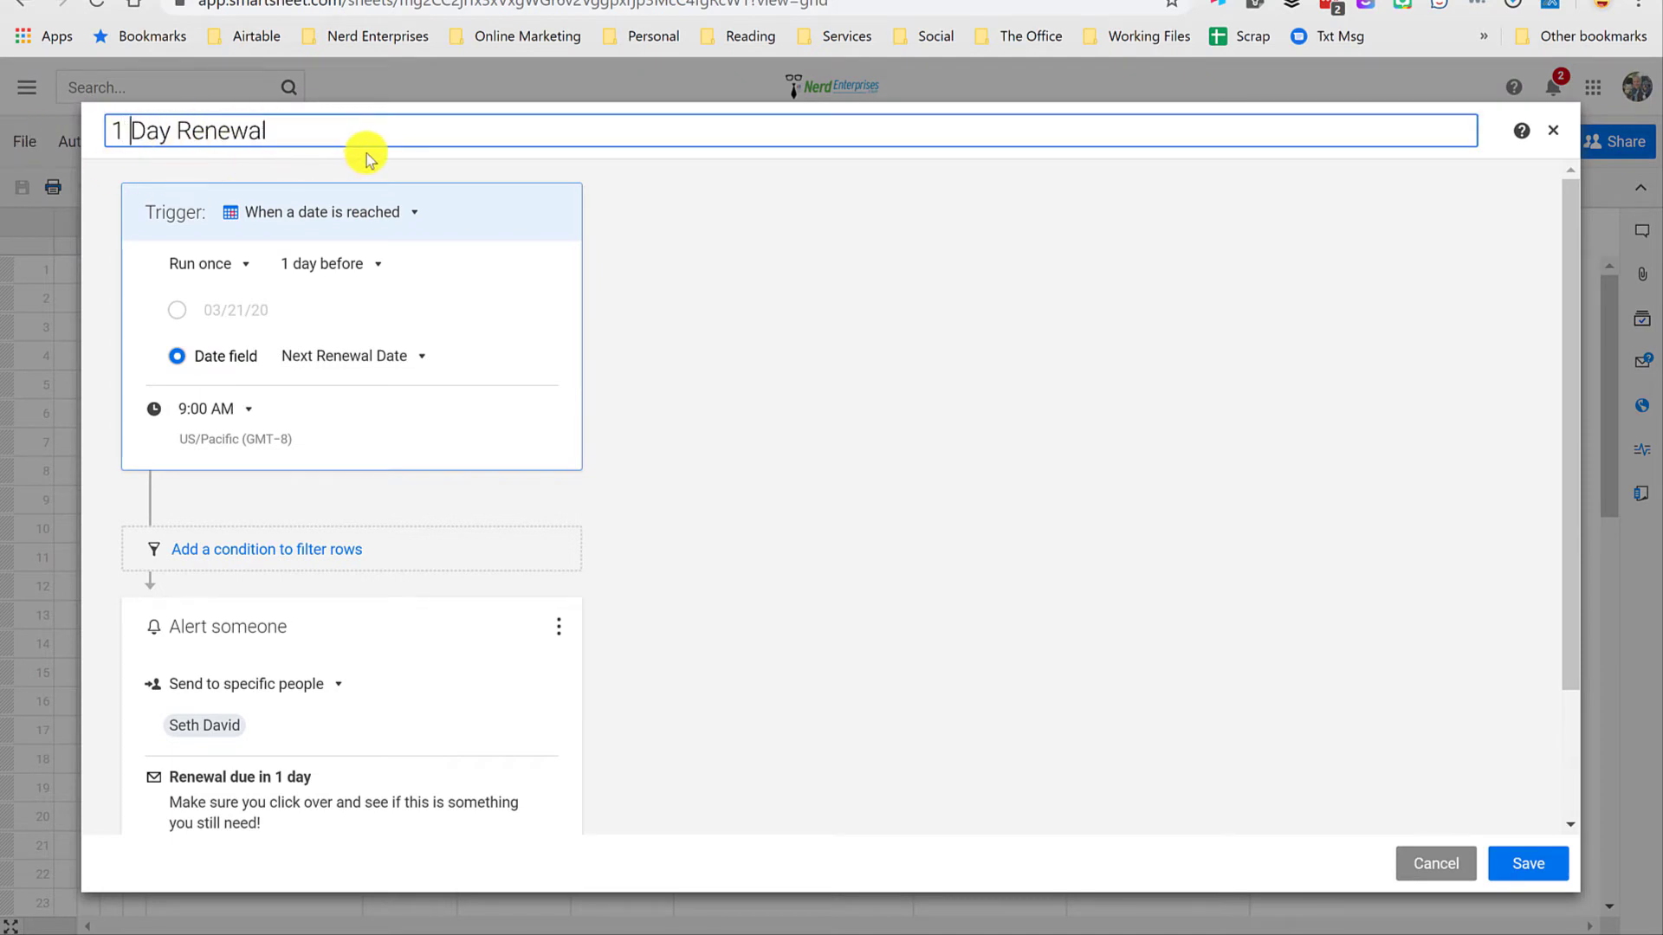
pyautogui.click(1533, 869)
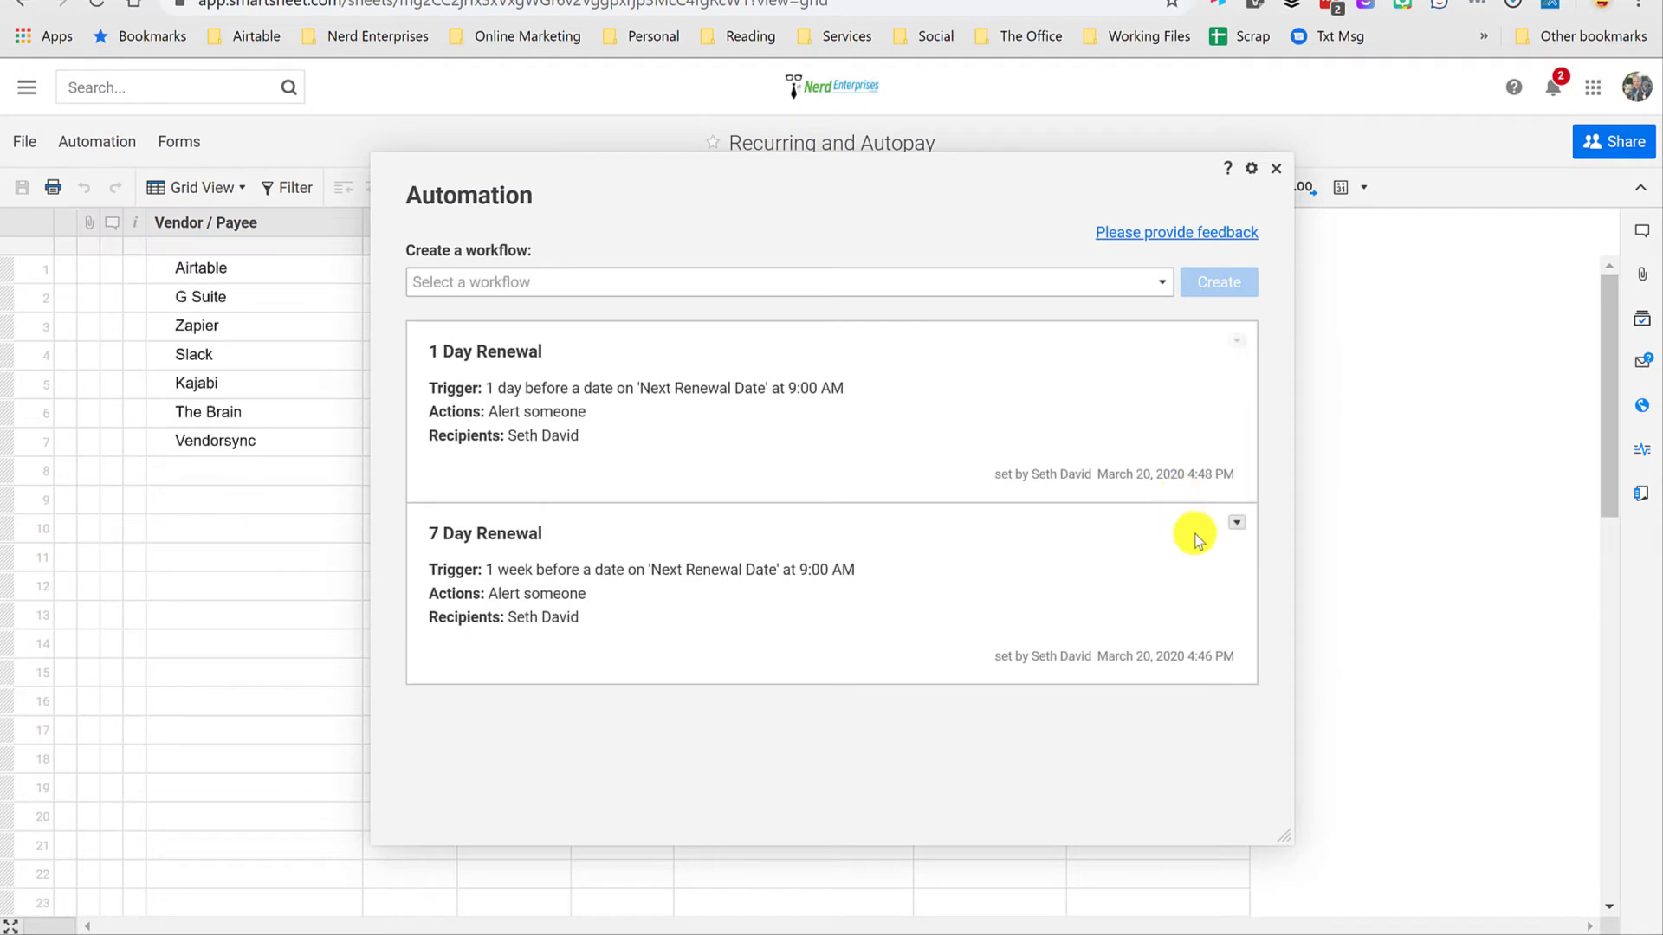
# Step: Clone the 1 Day Renewal workflow, name the copy "1 DayAfter" and set its trigger to 1 day after the Next Renewal Date
pyautogui.click(1237, 341)
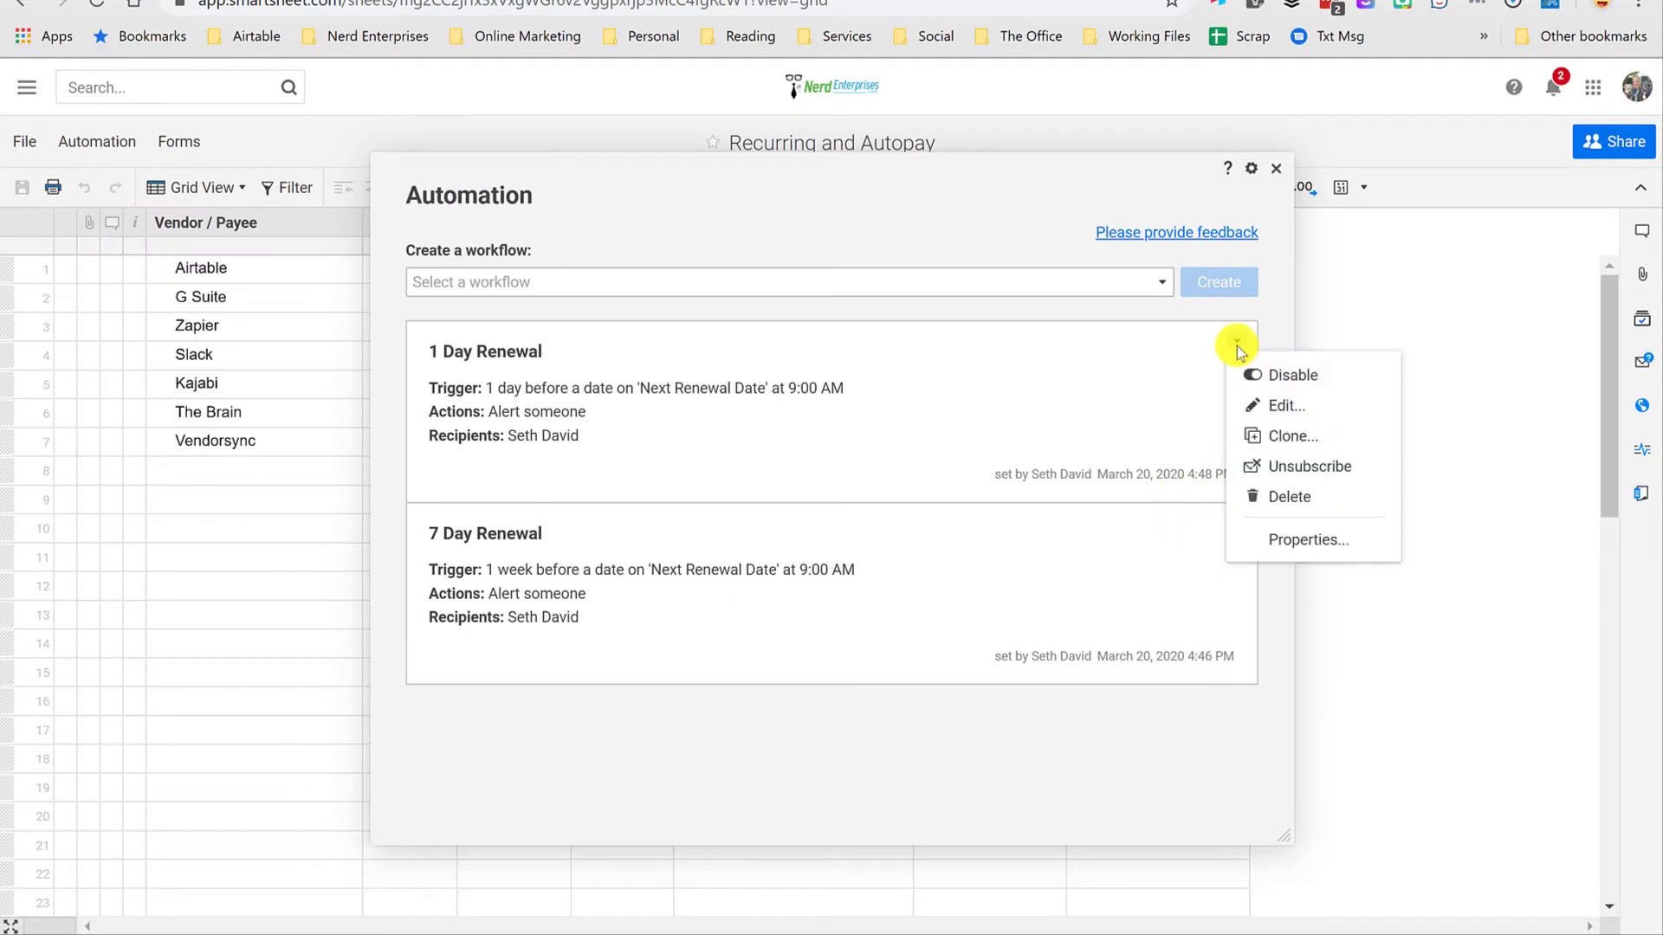
pyautogui.click(1290, 437)
pyautogui.click(171, 130)
pyautogui.moveTo(172, 130); pyautogui.dragTo(192, 130)
pyautogui.moveTo(499, 130); pyautogui.dragTo(512, 130)
pyautogui.write('Aft')
pyautogui.click(711, 309)
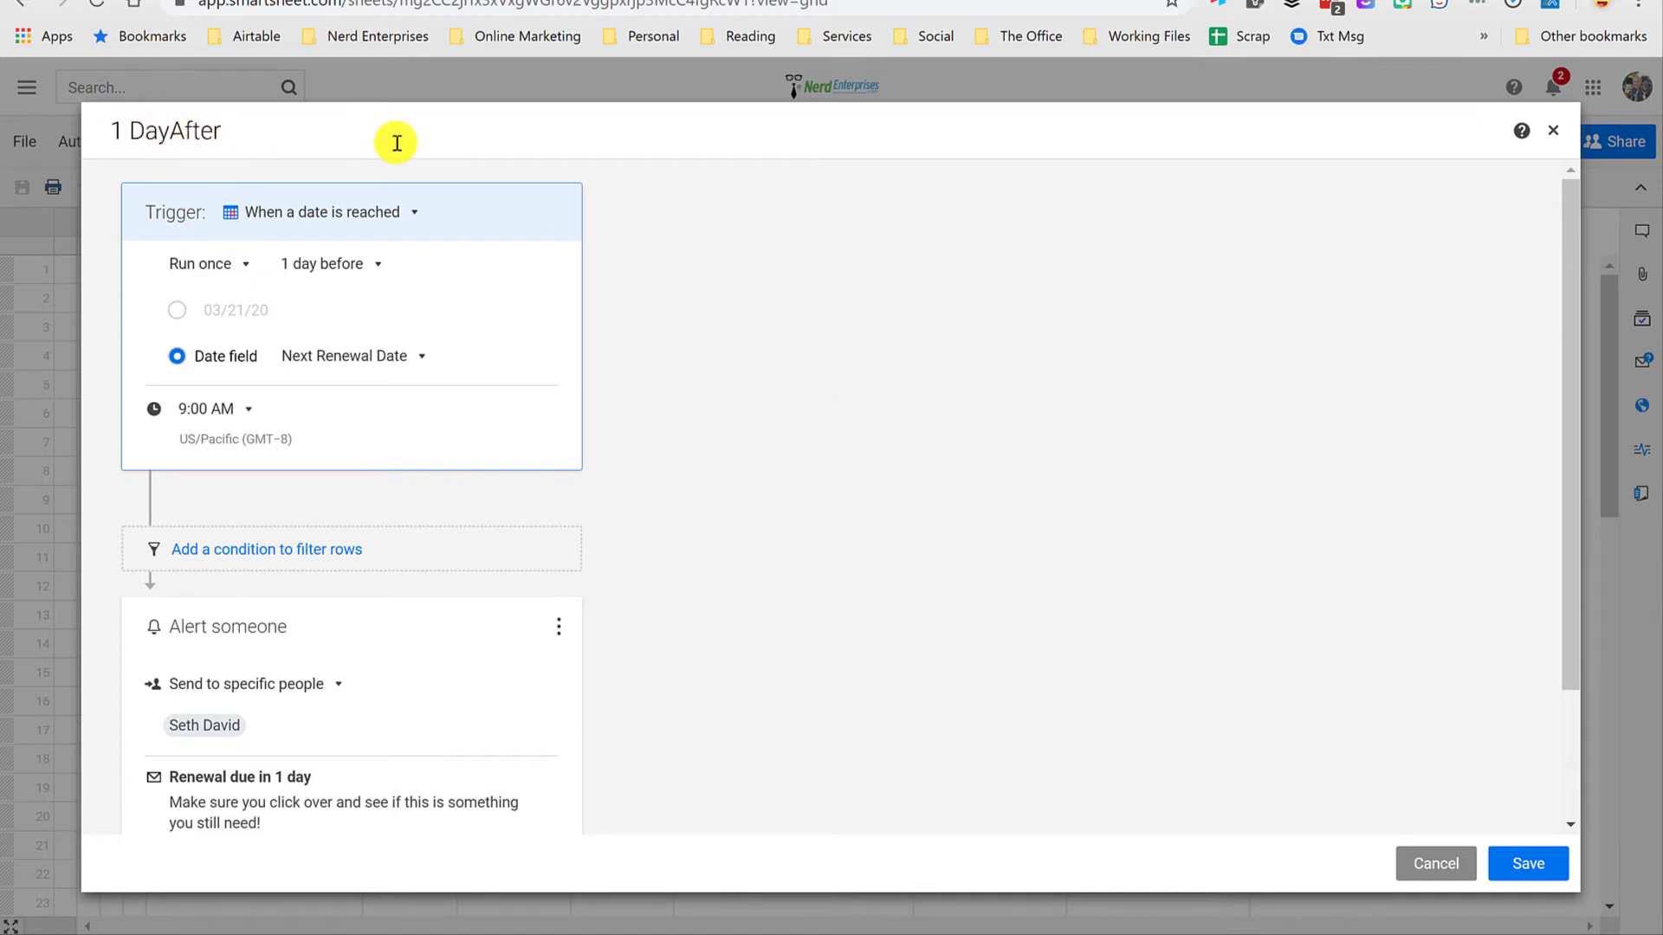
pyautogui.click(374, 268)
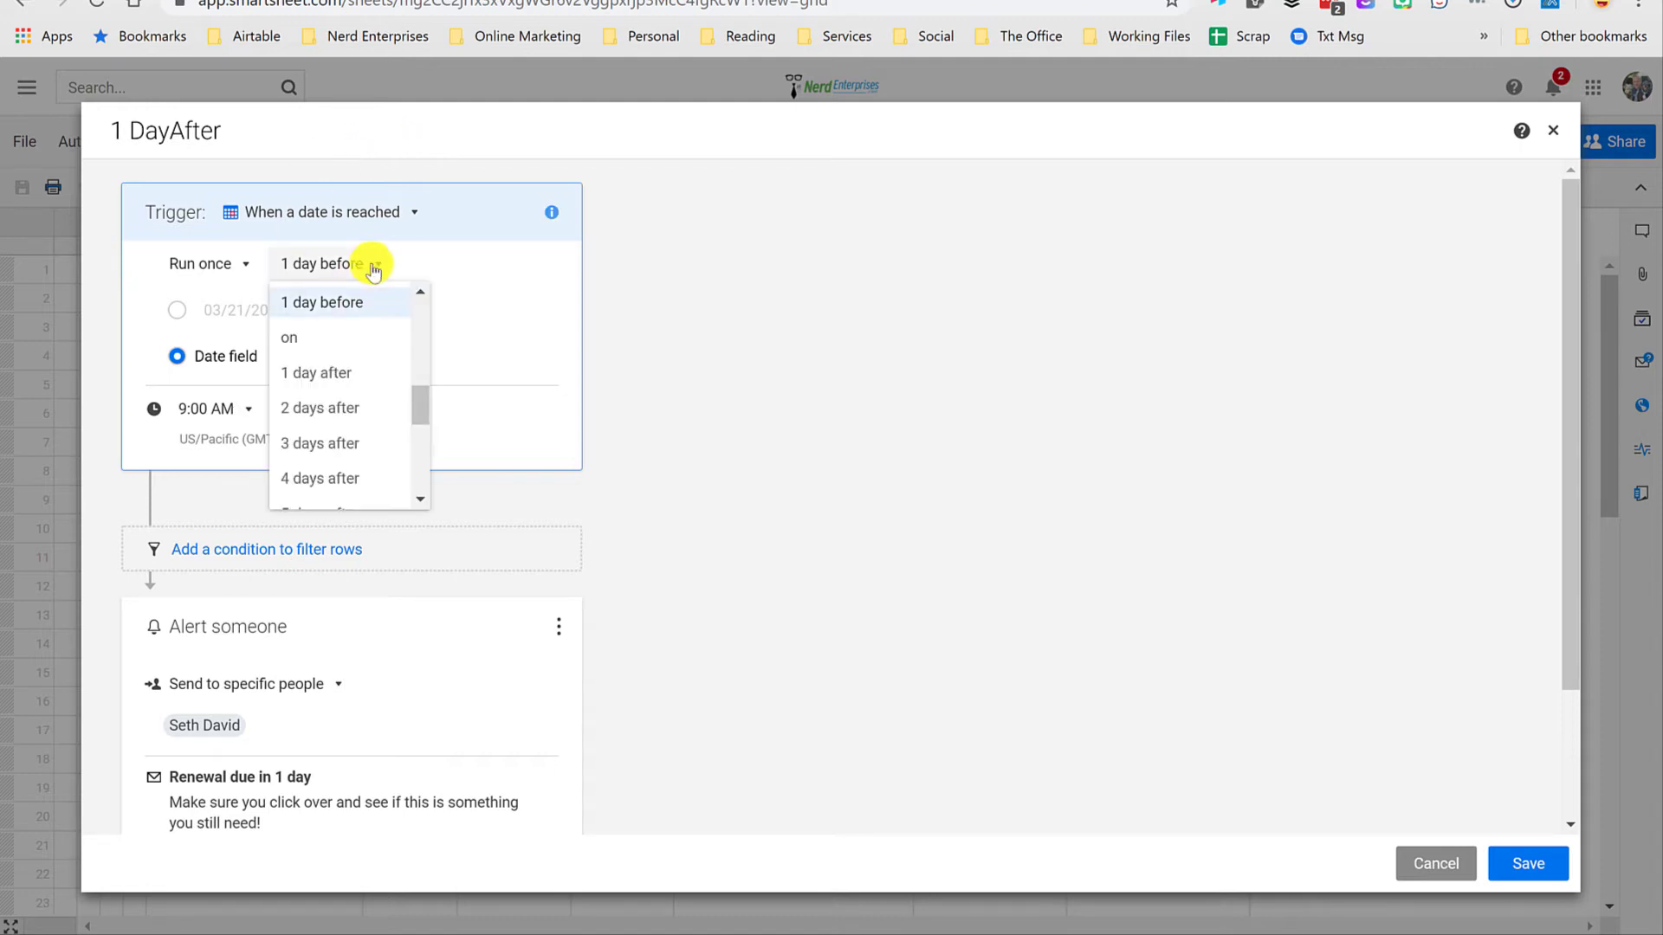
pyautogui.click(335, 372)
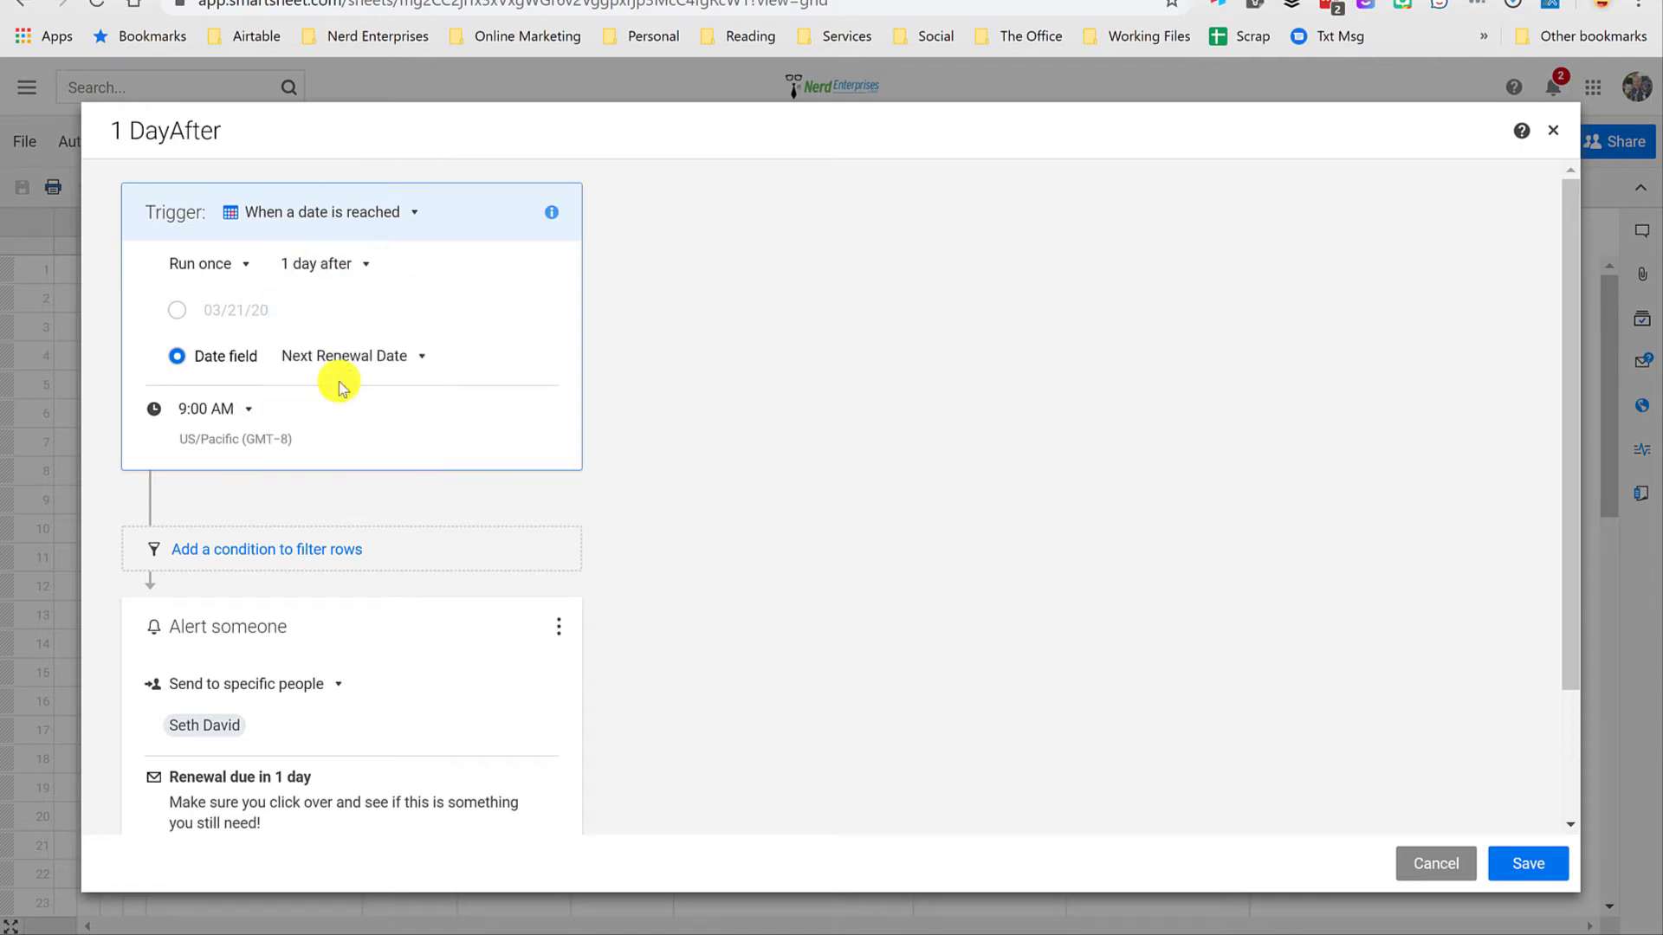
# Step: Set the alert's subject to "Renewal Past Due" and its message to "Make sure you update the renewal dates that are past.", and save the workflow
pyautogui.scroll(-2, 360, 475)
pyautogui.click(345, 638)
pyautogui.tripleClick(324, 653)
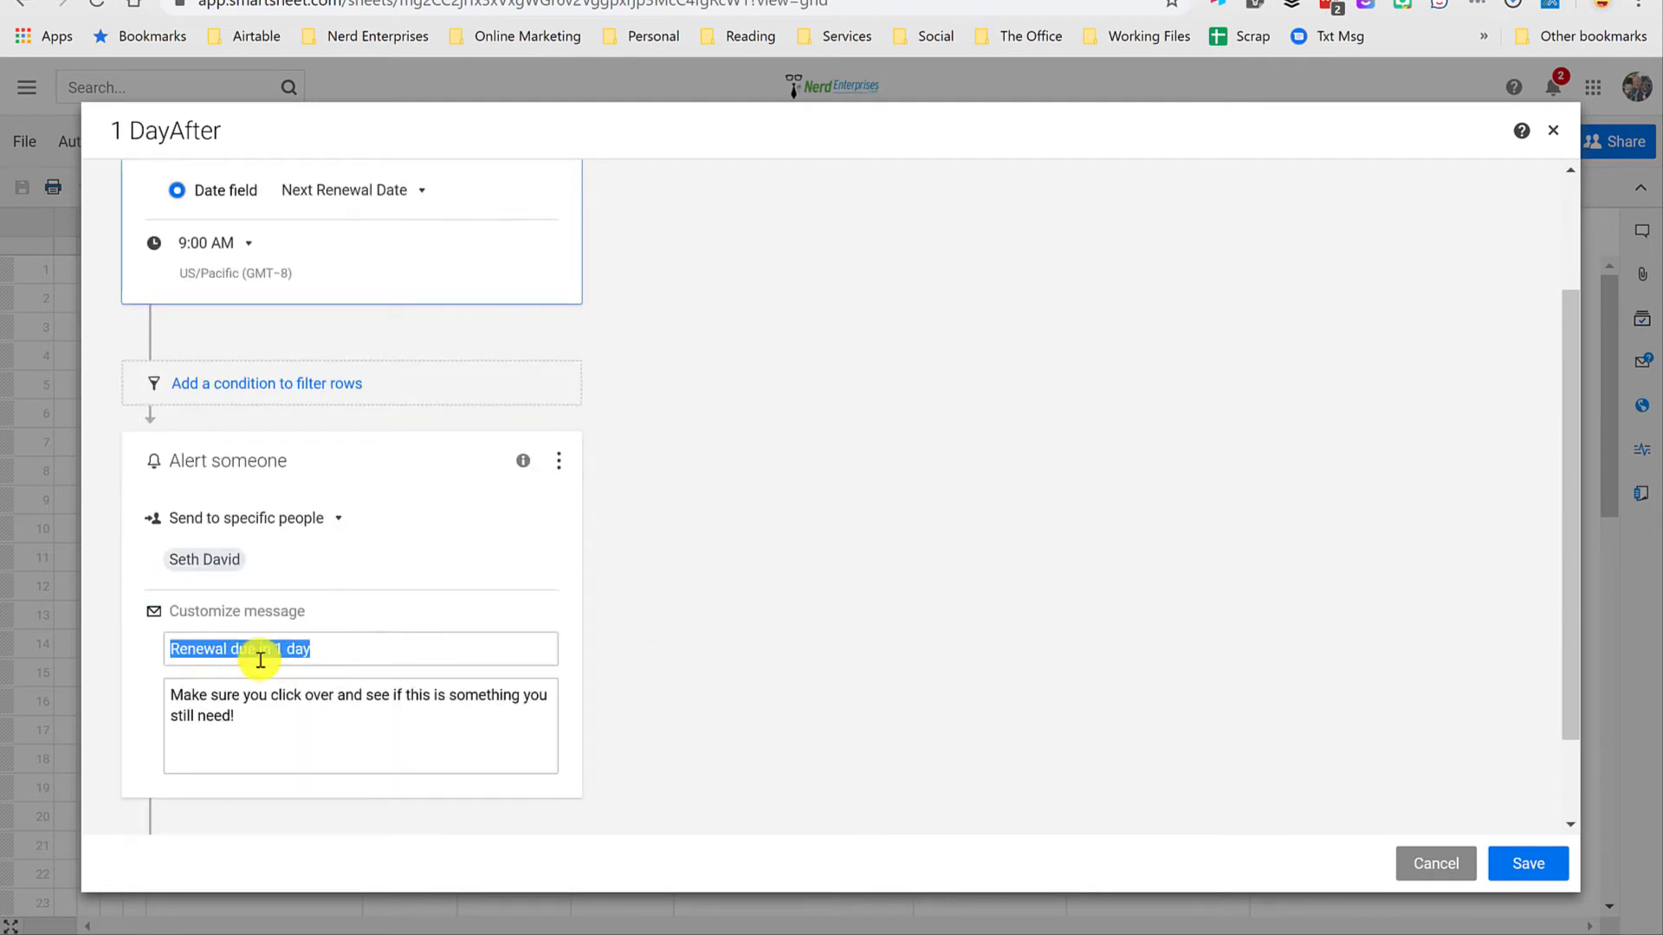
pyautogui.press('End')
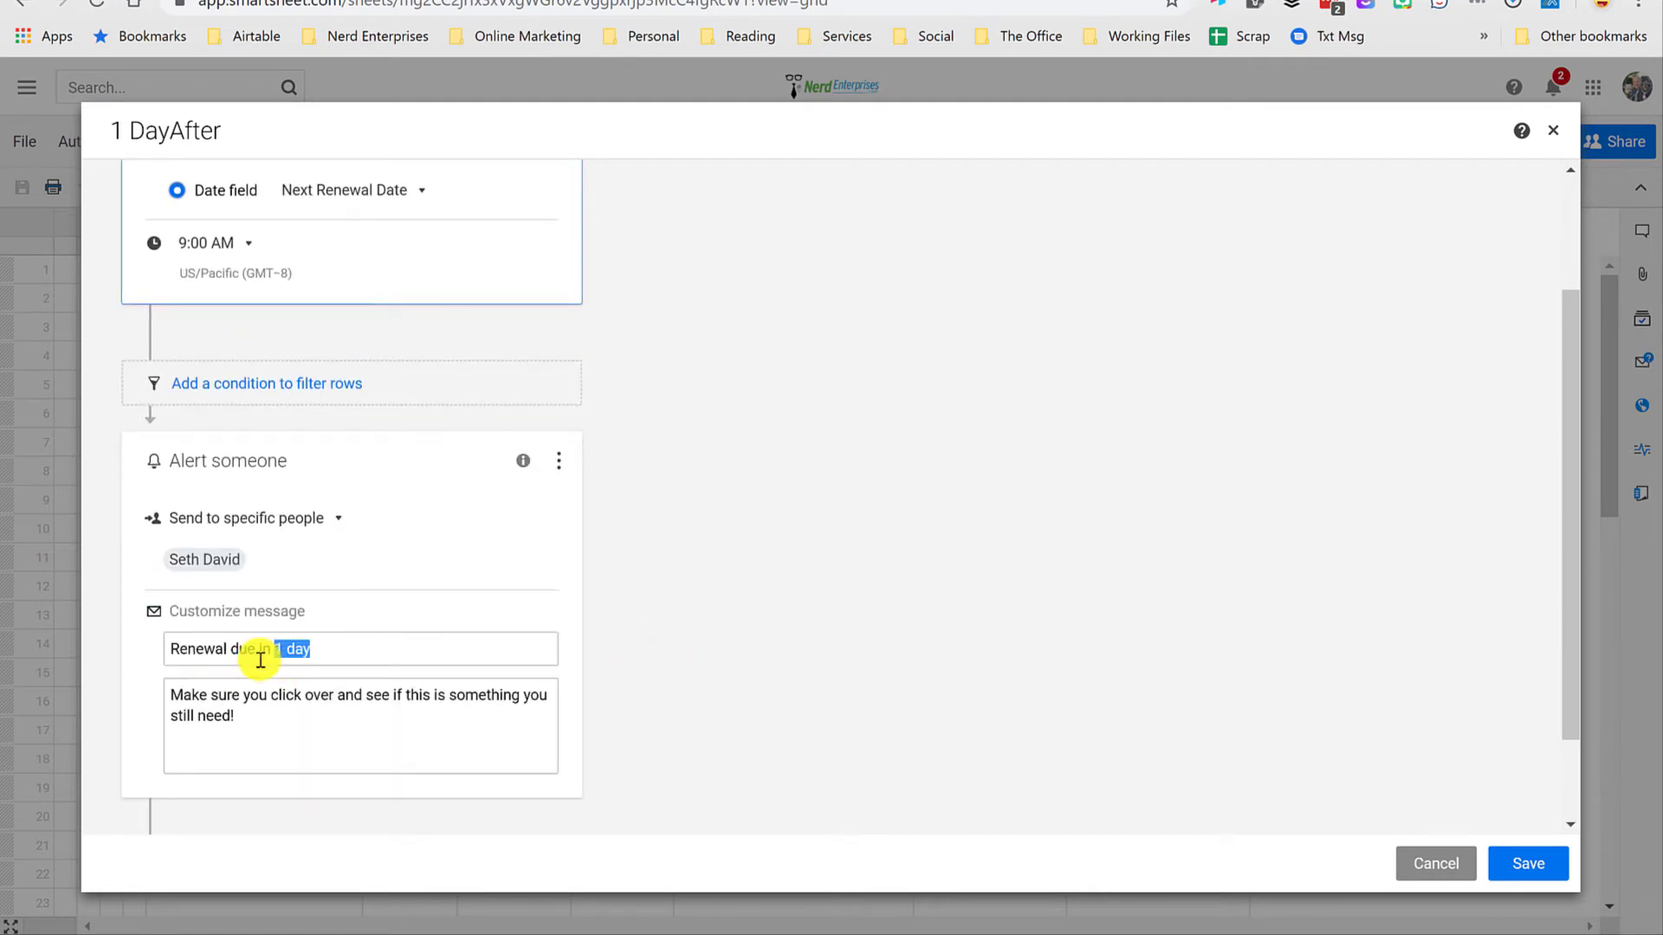
pyautogui.write('Past D')
pyautogui.moveTo(245, 728); pyautogui.dragTo(116, 657)
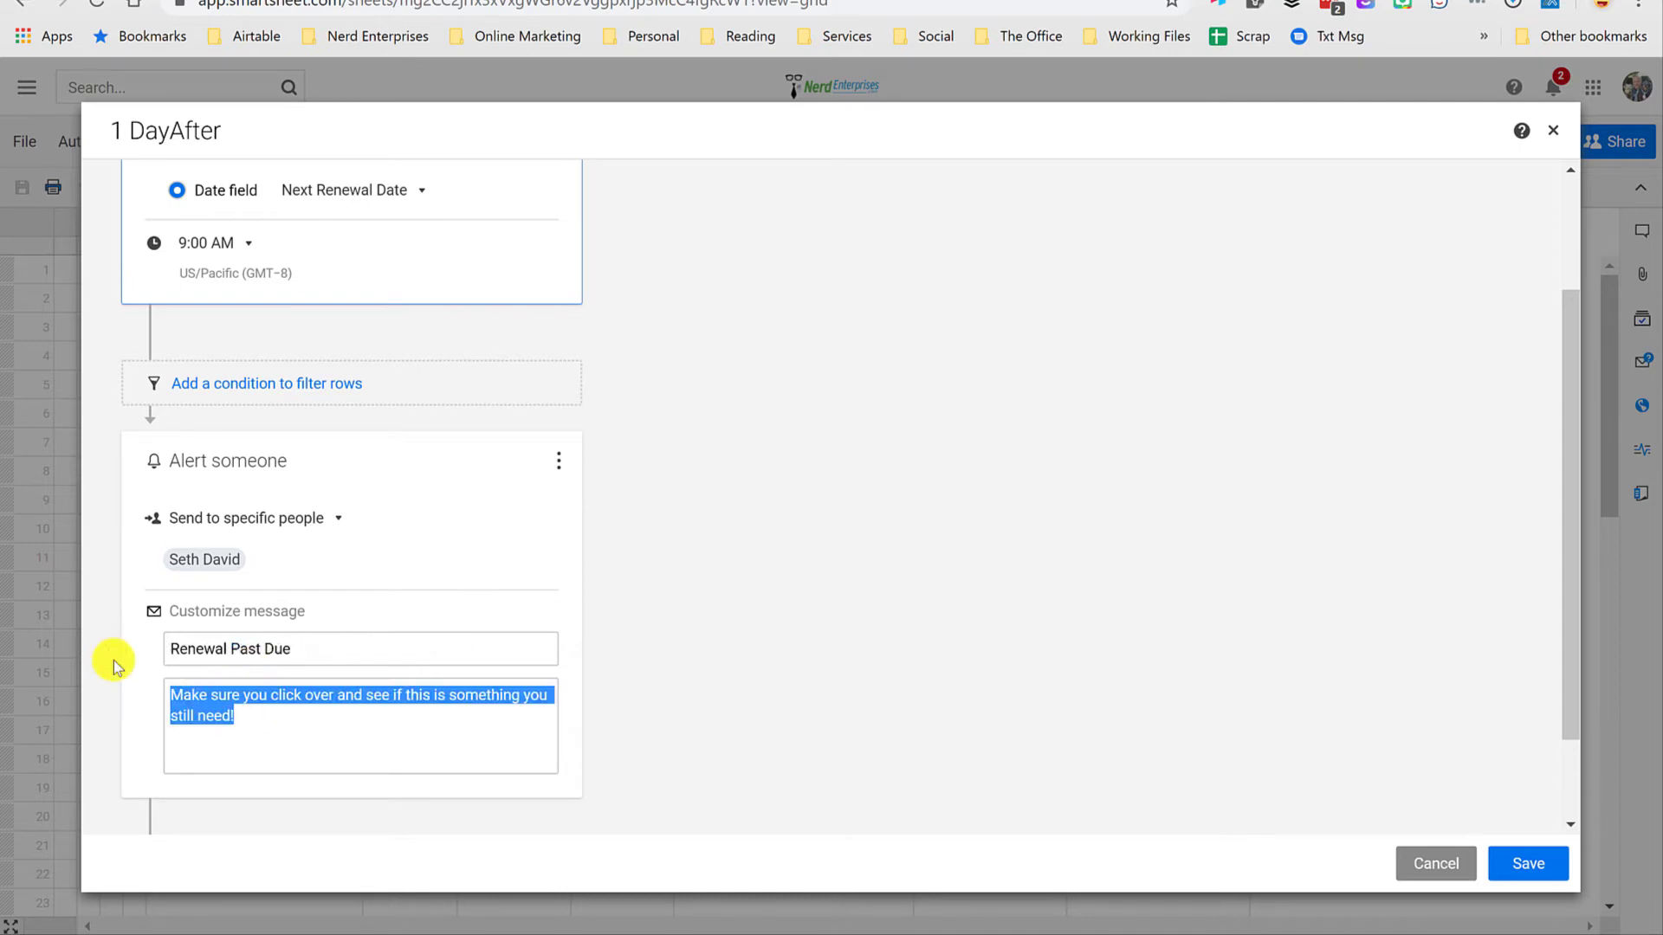
pyautogui.write('Ma')
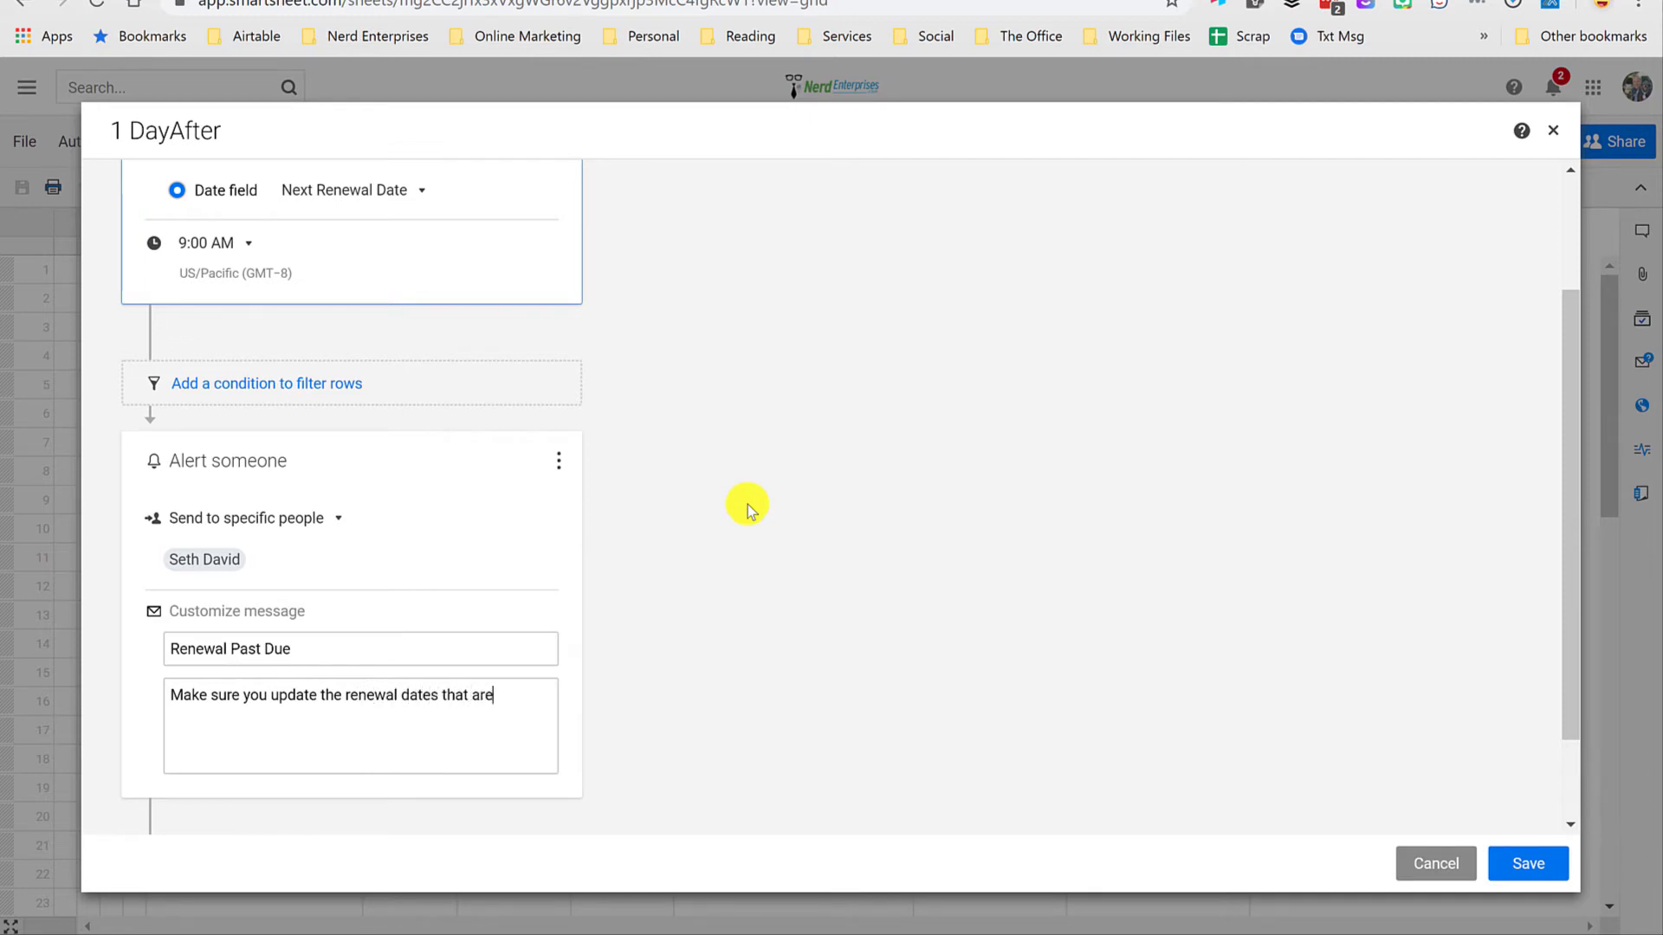
pyautogui.click(1542, 864)
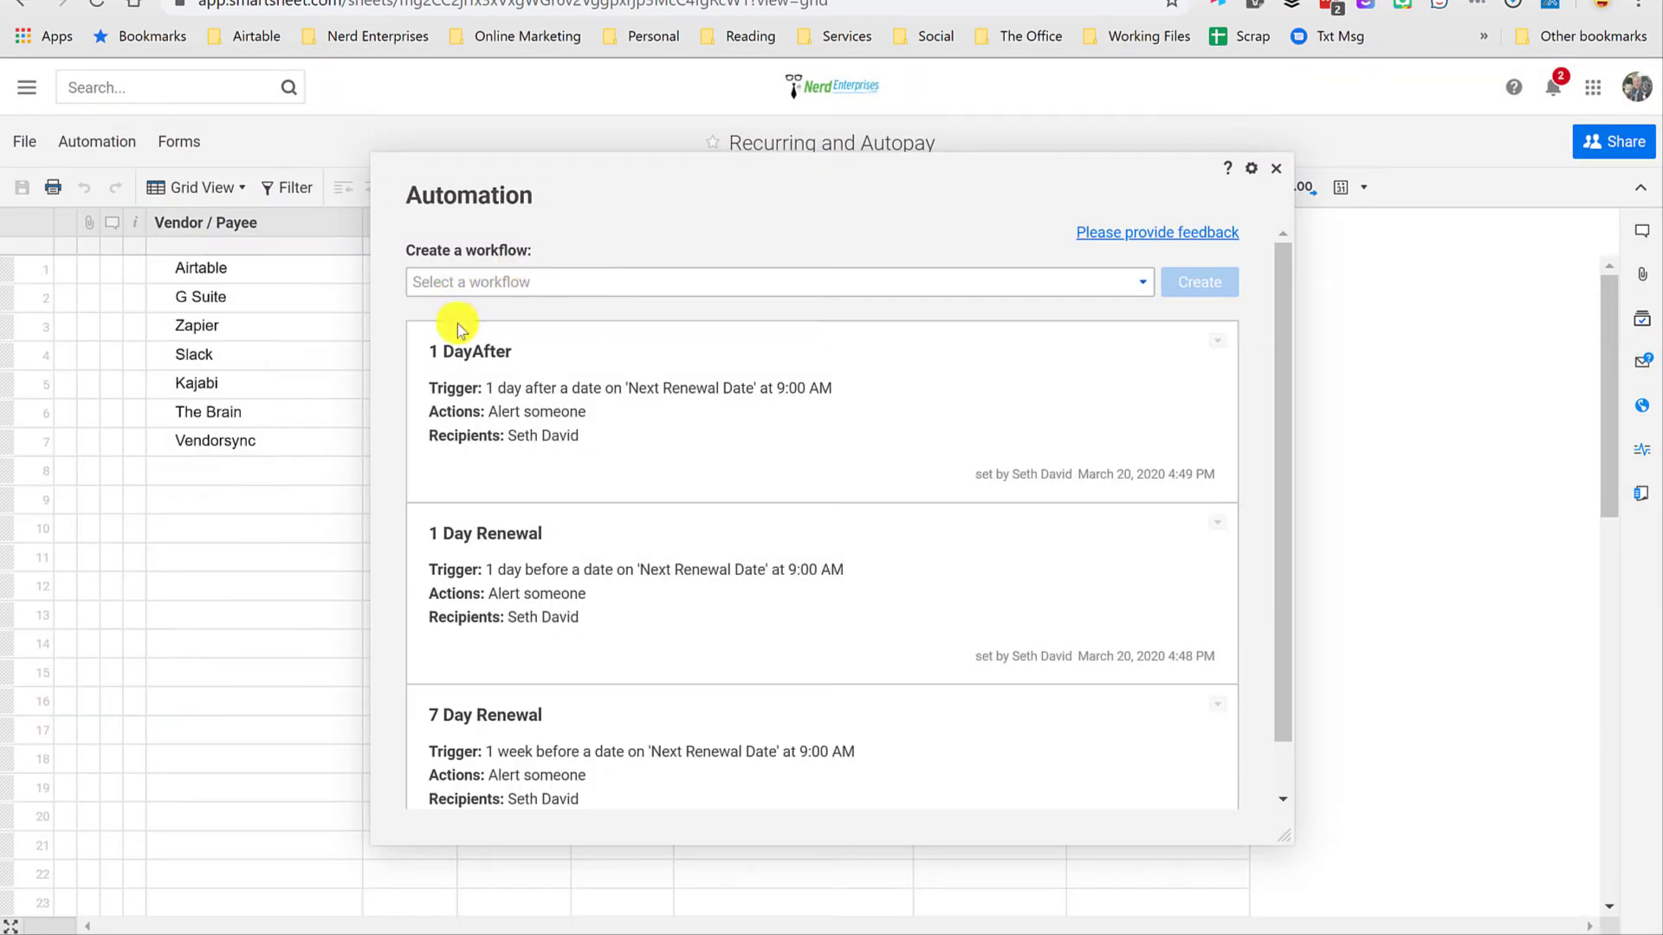
# Step: Clone the 1 DayAfter workflow and name the copy "7 Days After"
pyautogui.click(1220, 343)
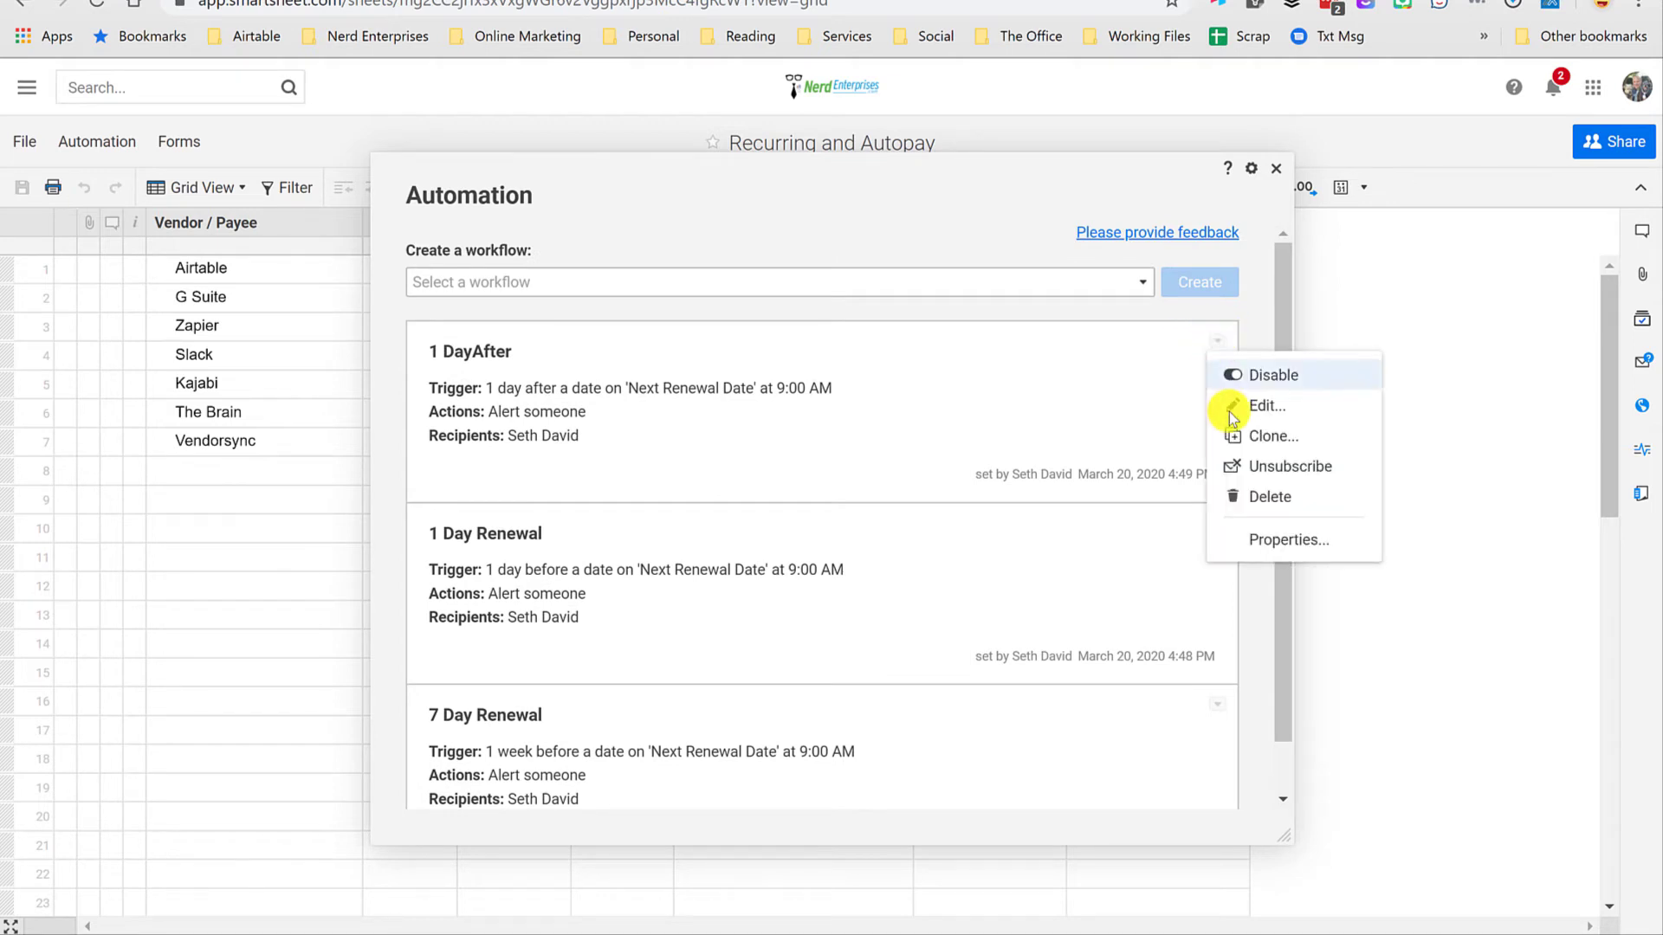
pyautogui.click(1280, 437)
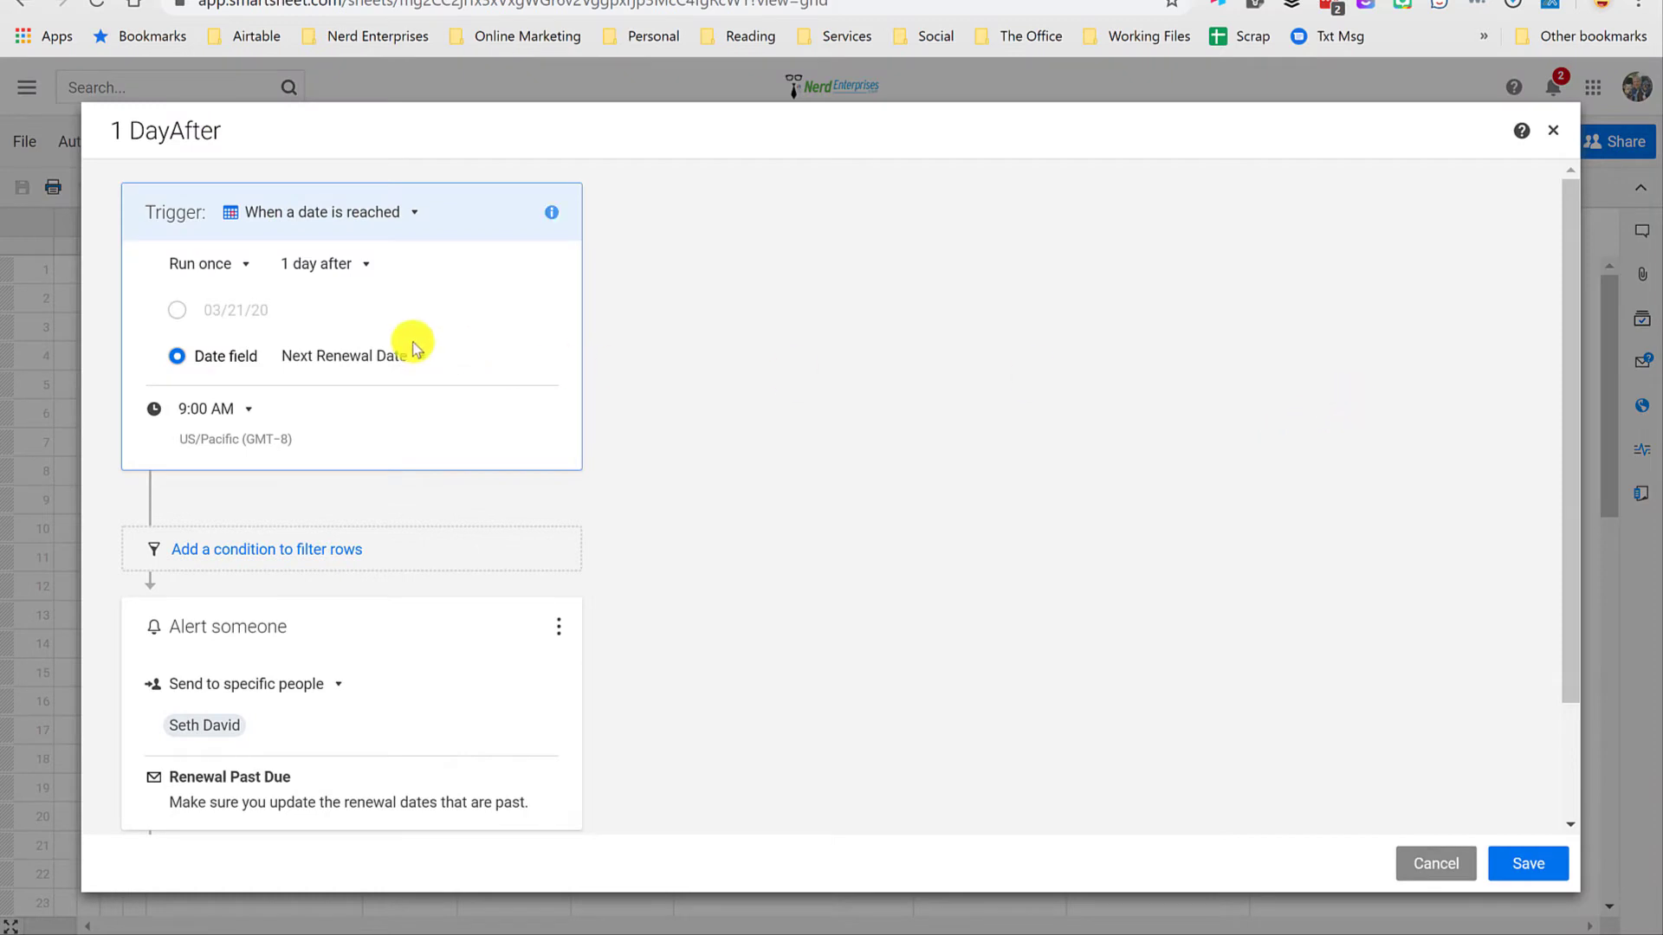
pyautogui.click(121, 133)
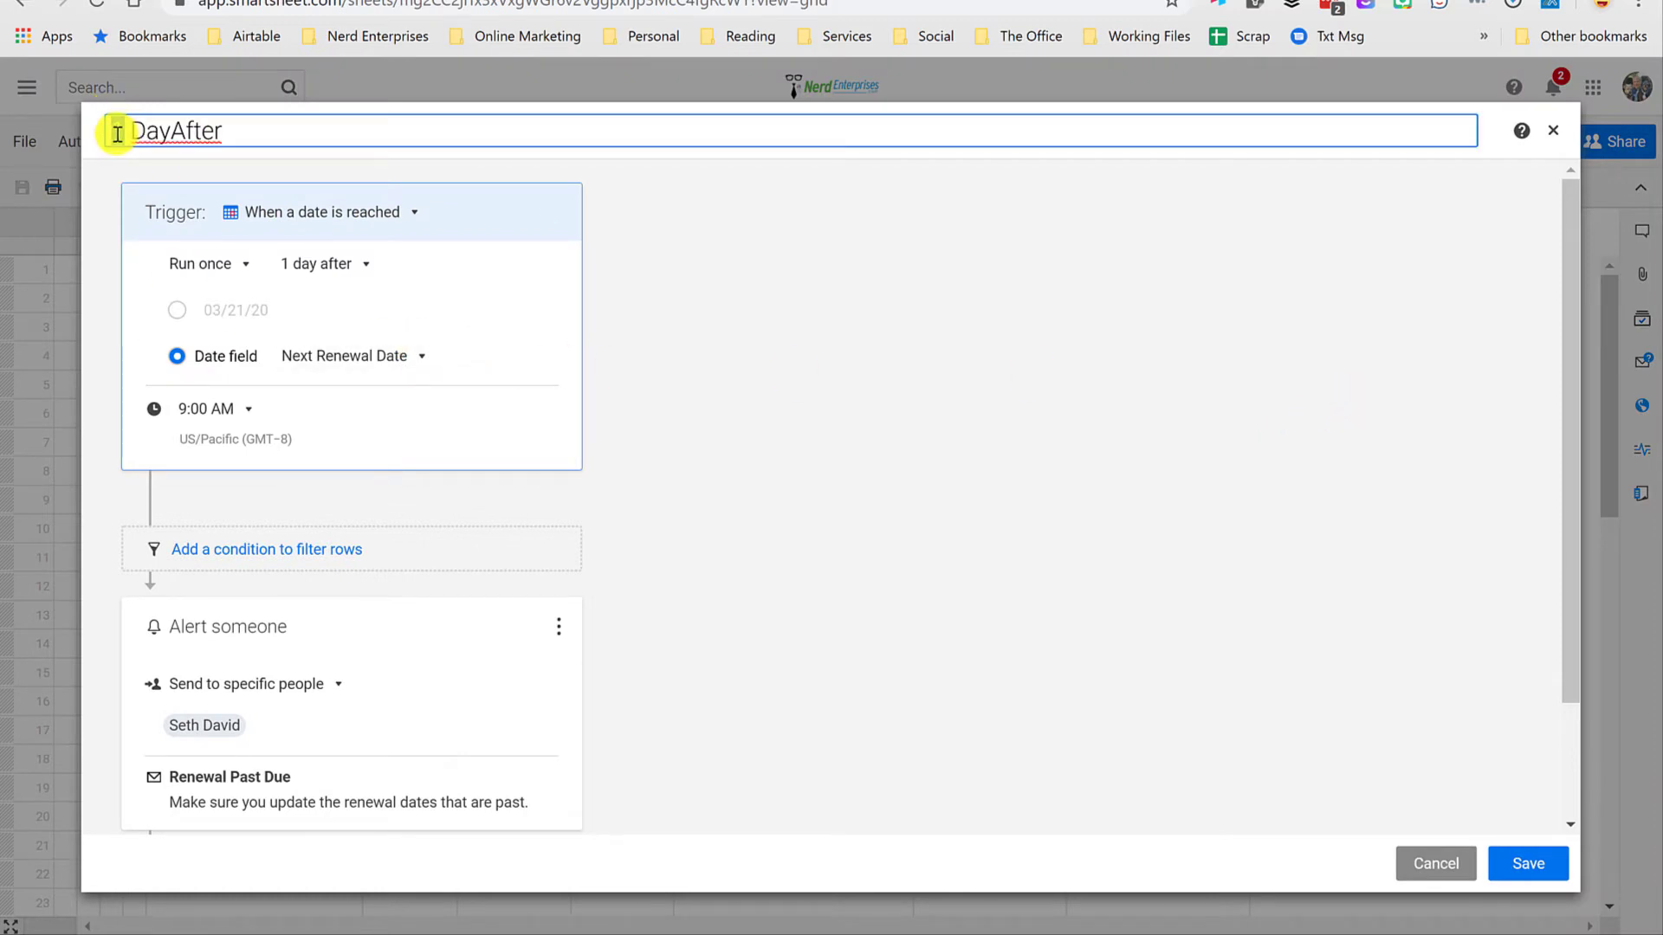
pyautogui.write('7')
pyautogui.click(173, 132)
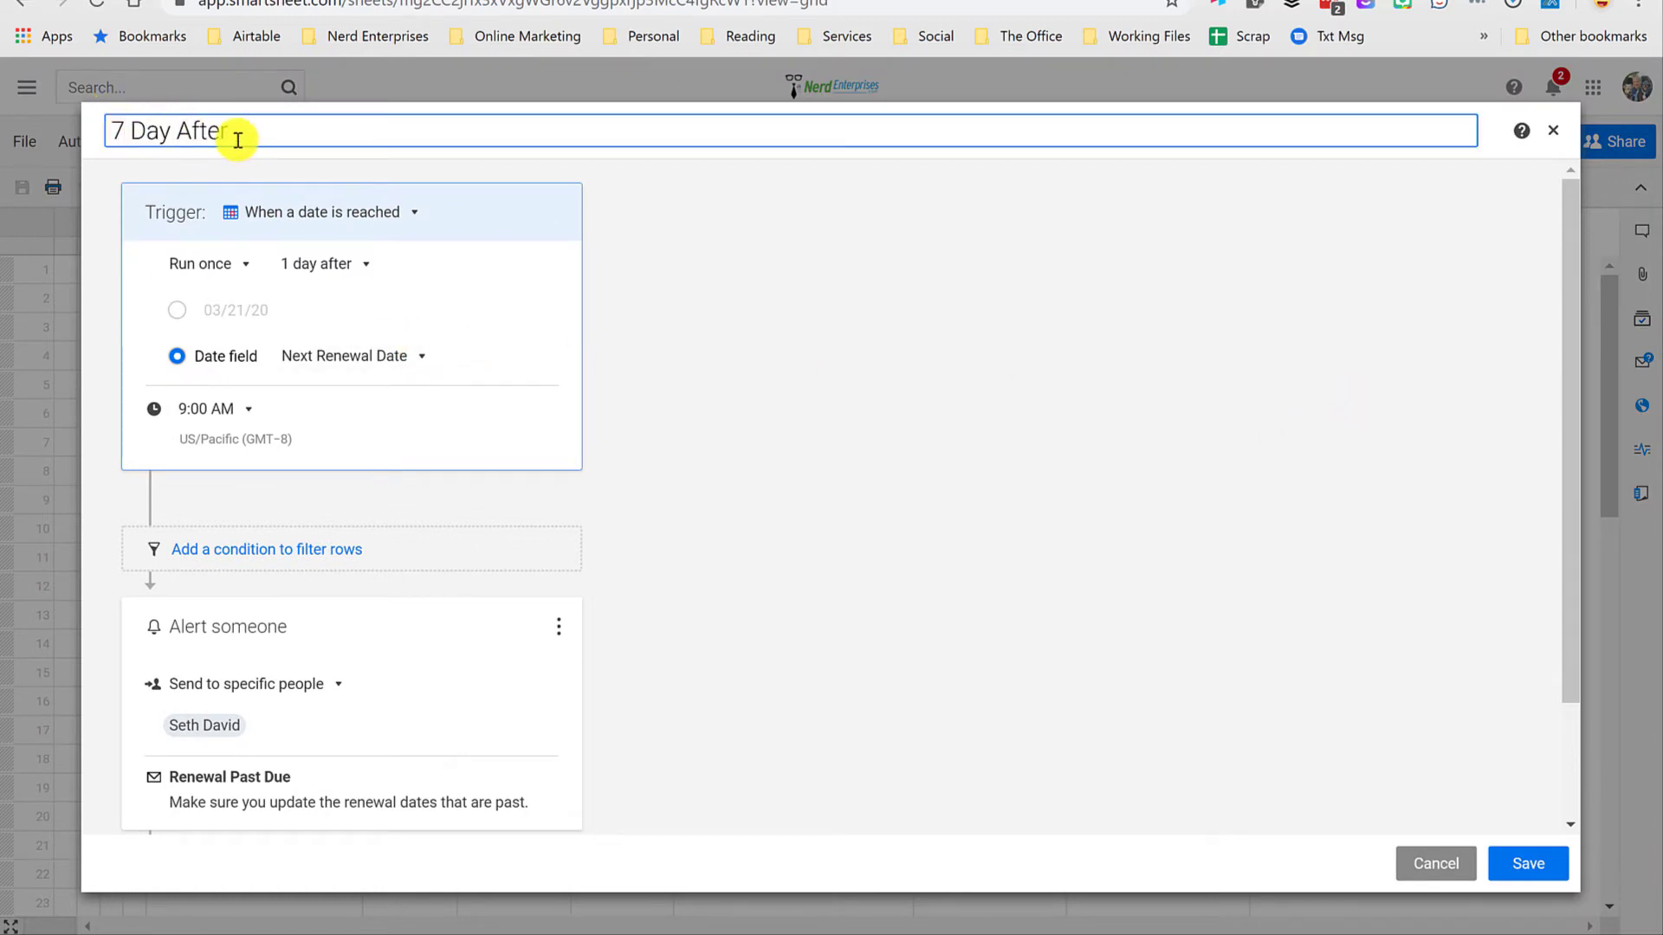
# Step: Set the 7 Days After workflow's trigger to 1 week after the Next Renewal Date
pyautogui.click(321, 263)
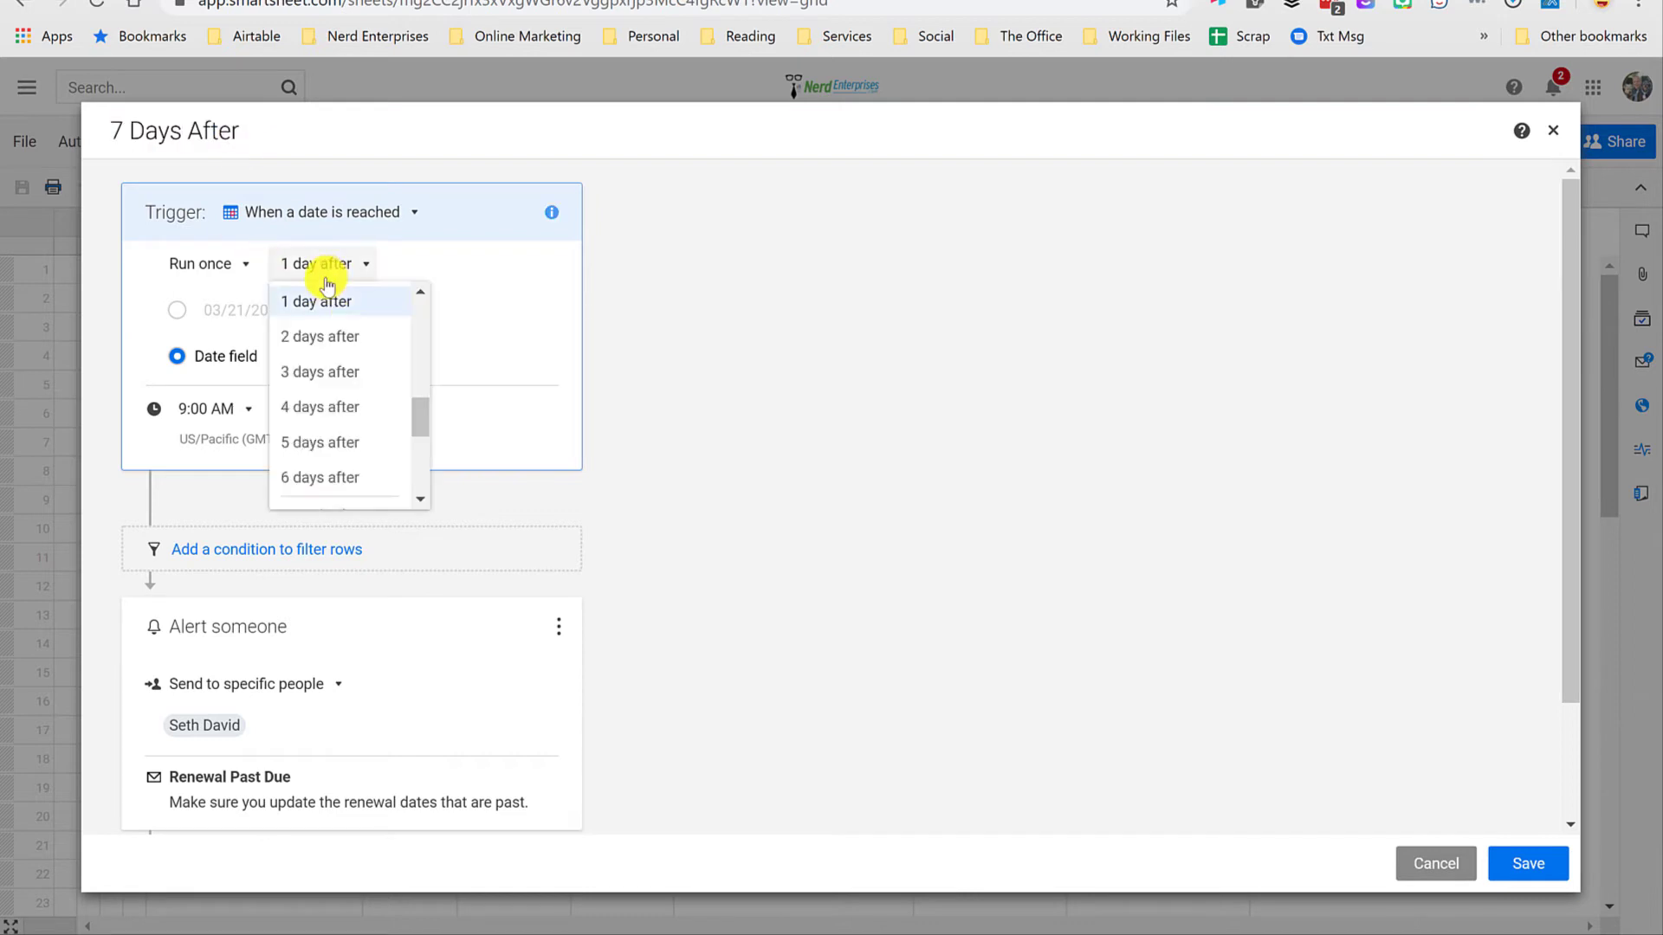
pyautogui.scroll(-1, 334, 433)
pyautogui.scroll(-1, 334, 450)
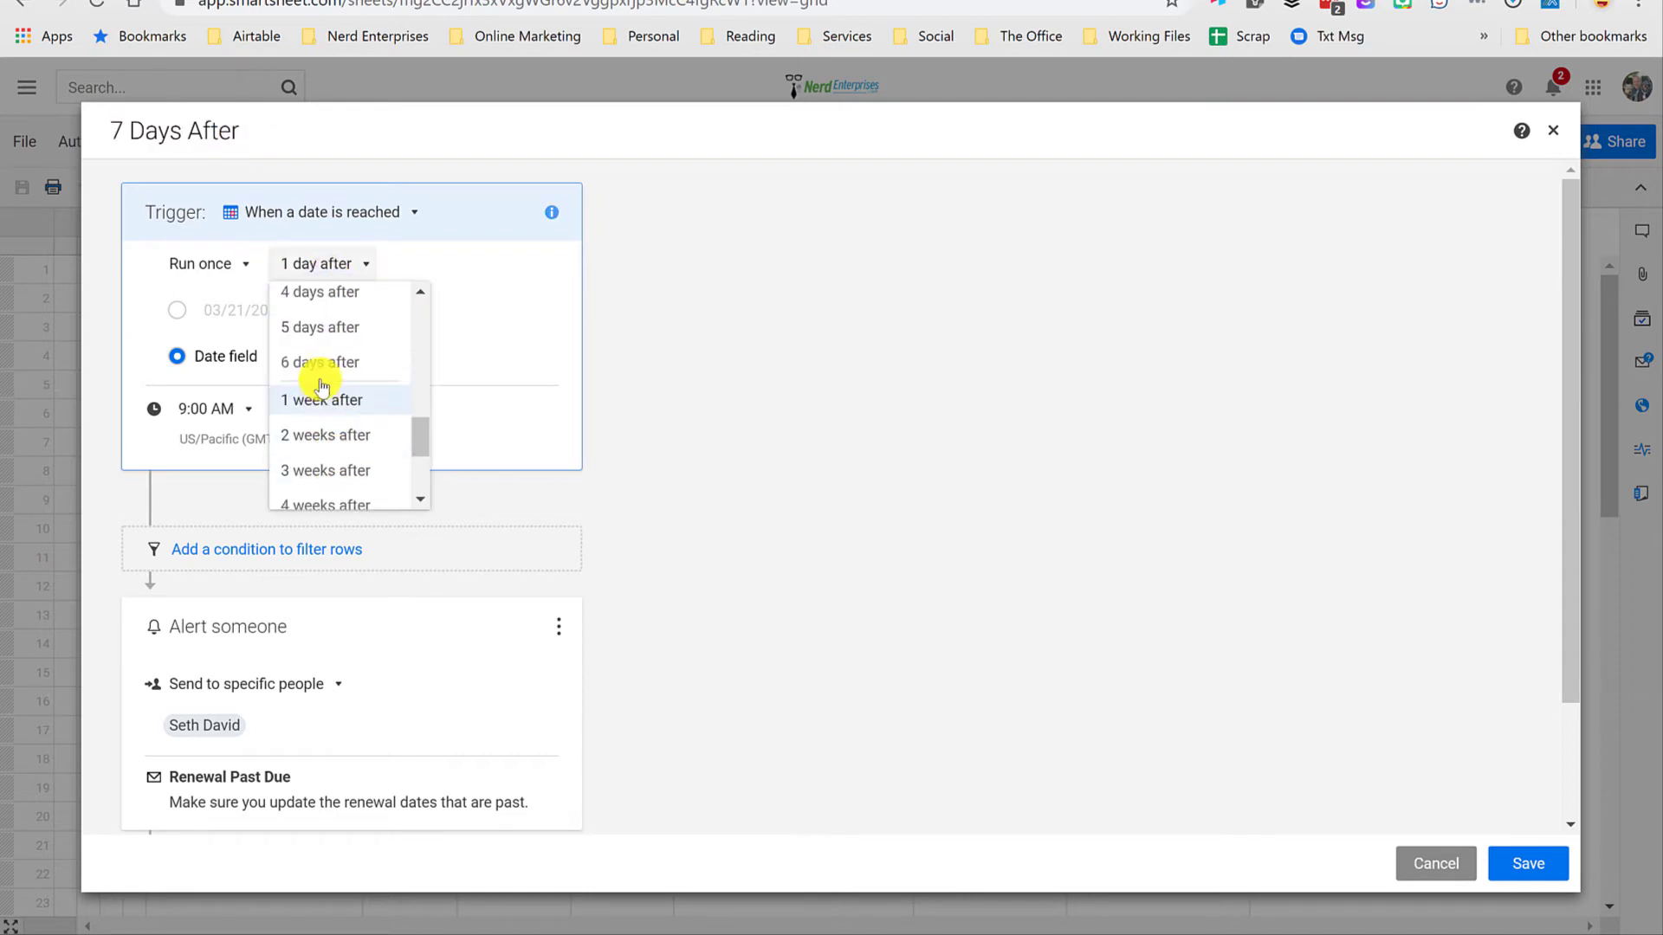
pyautogui.scroll(-2, 323, 371)
pyautogui.scroll(5, 359, 459)
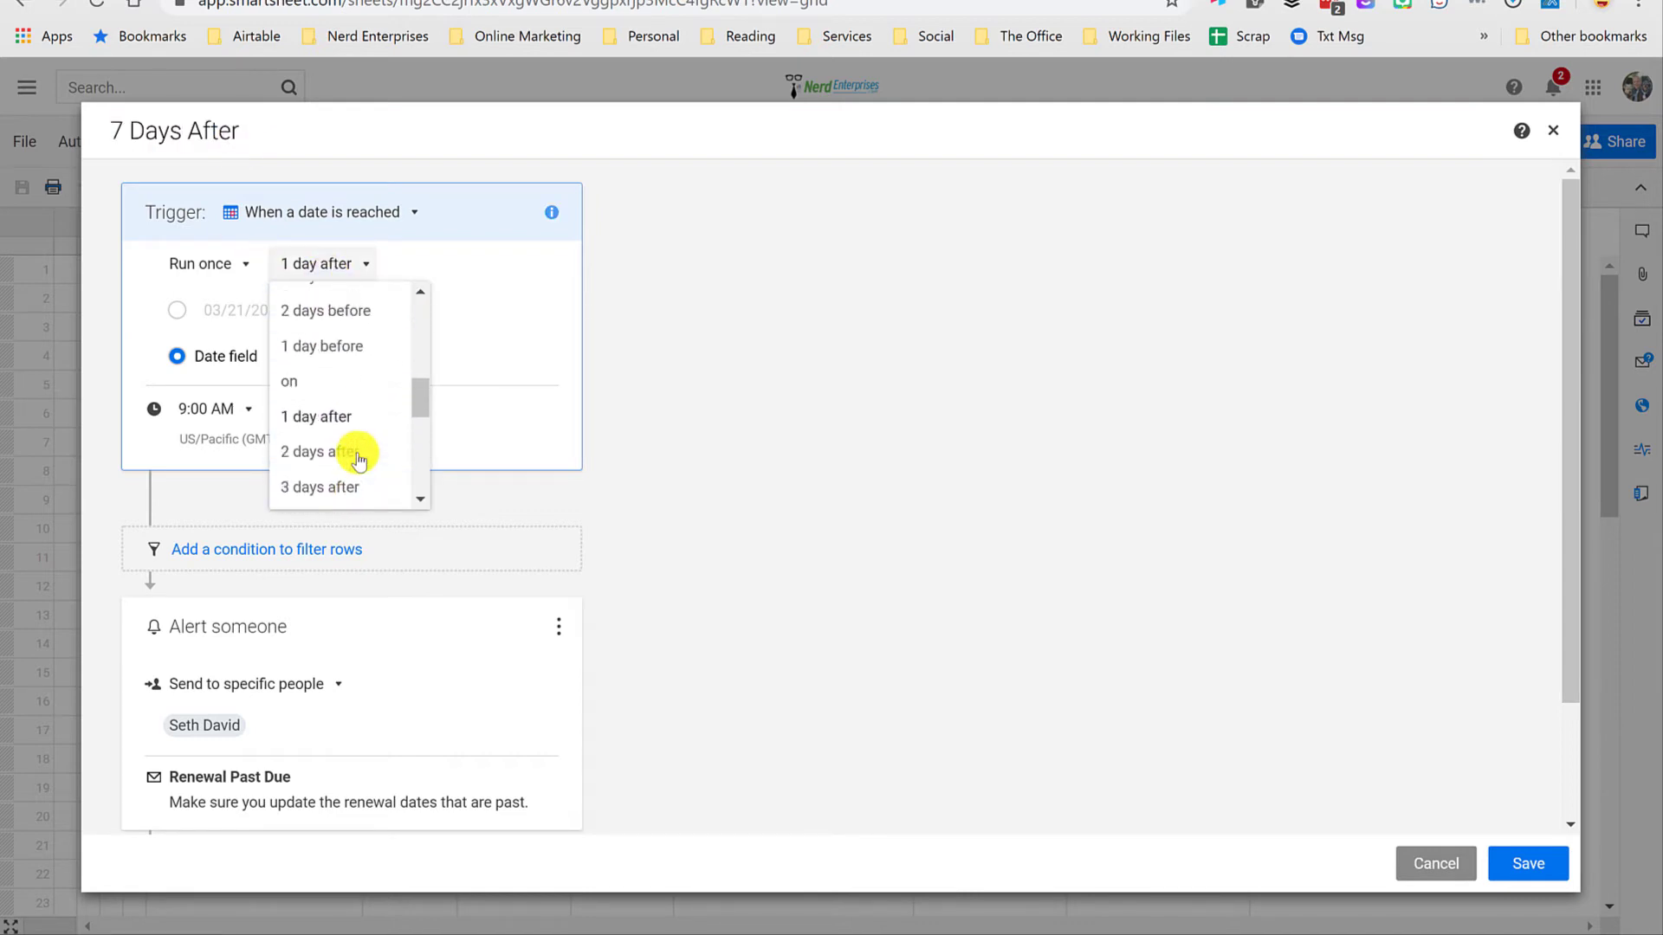
pyautogui.scroll(2, 360, 459)
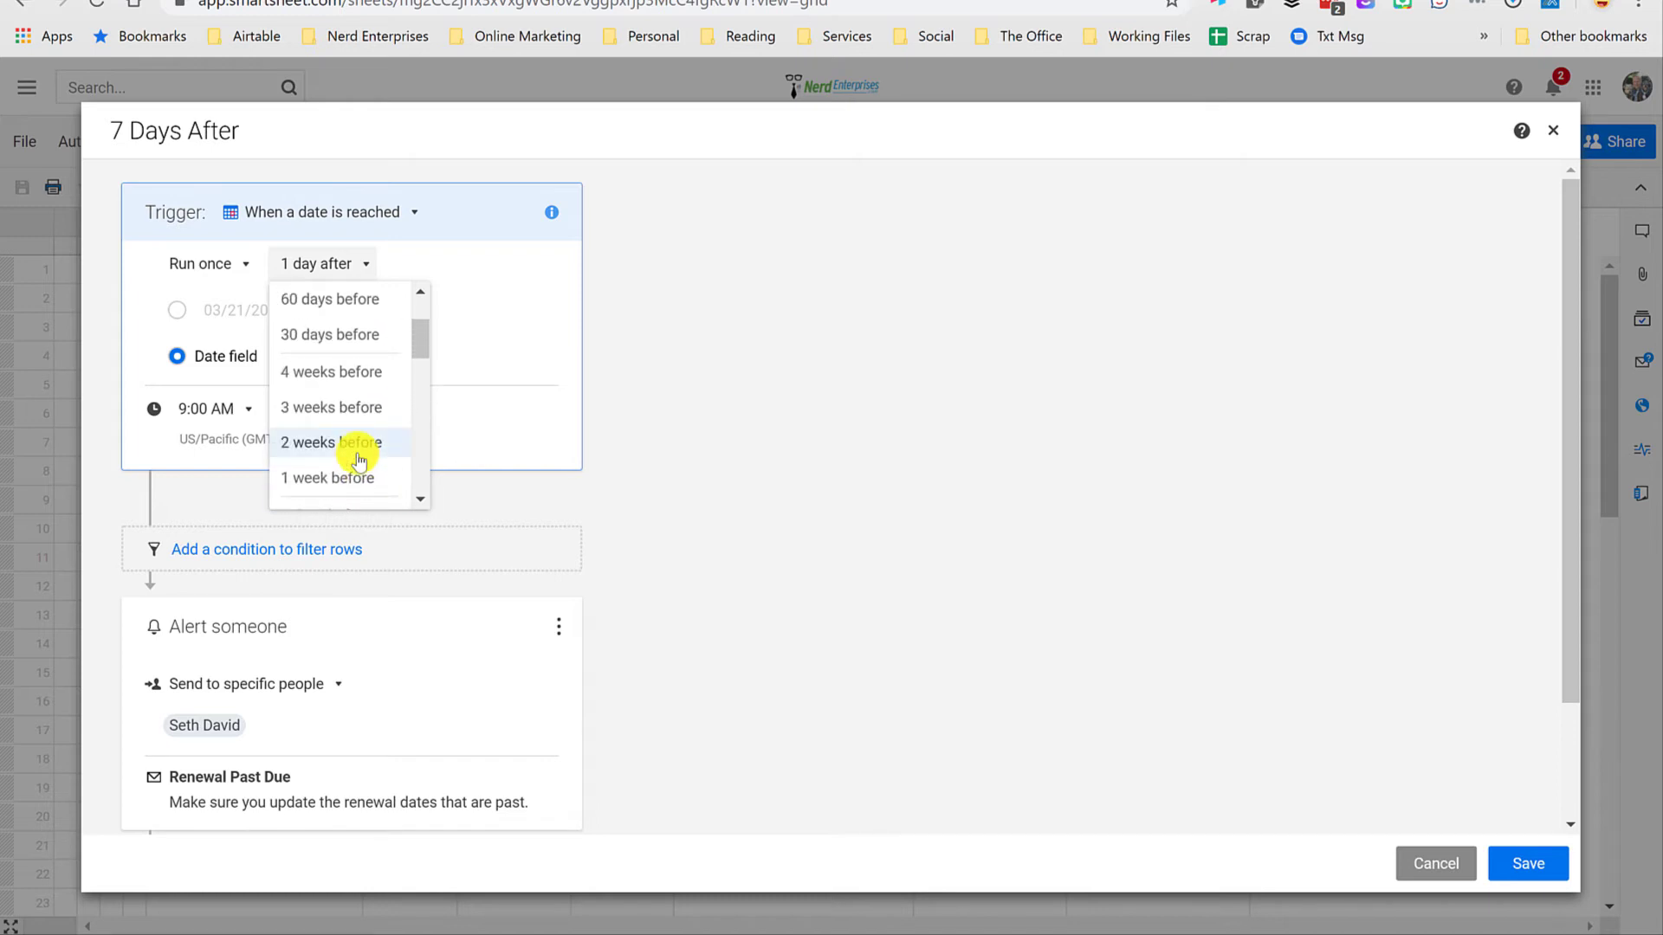
pyautogui.scroll(-1, 358, 468)
pyautogui.scroll(-4, 358, 467)
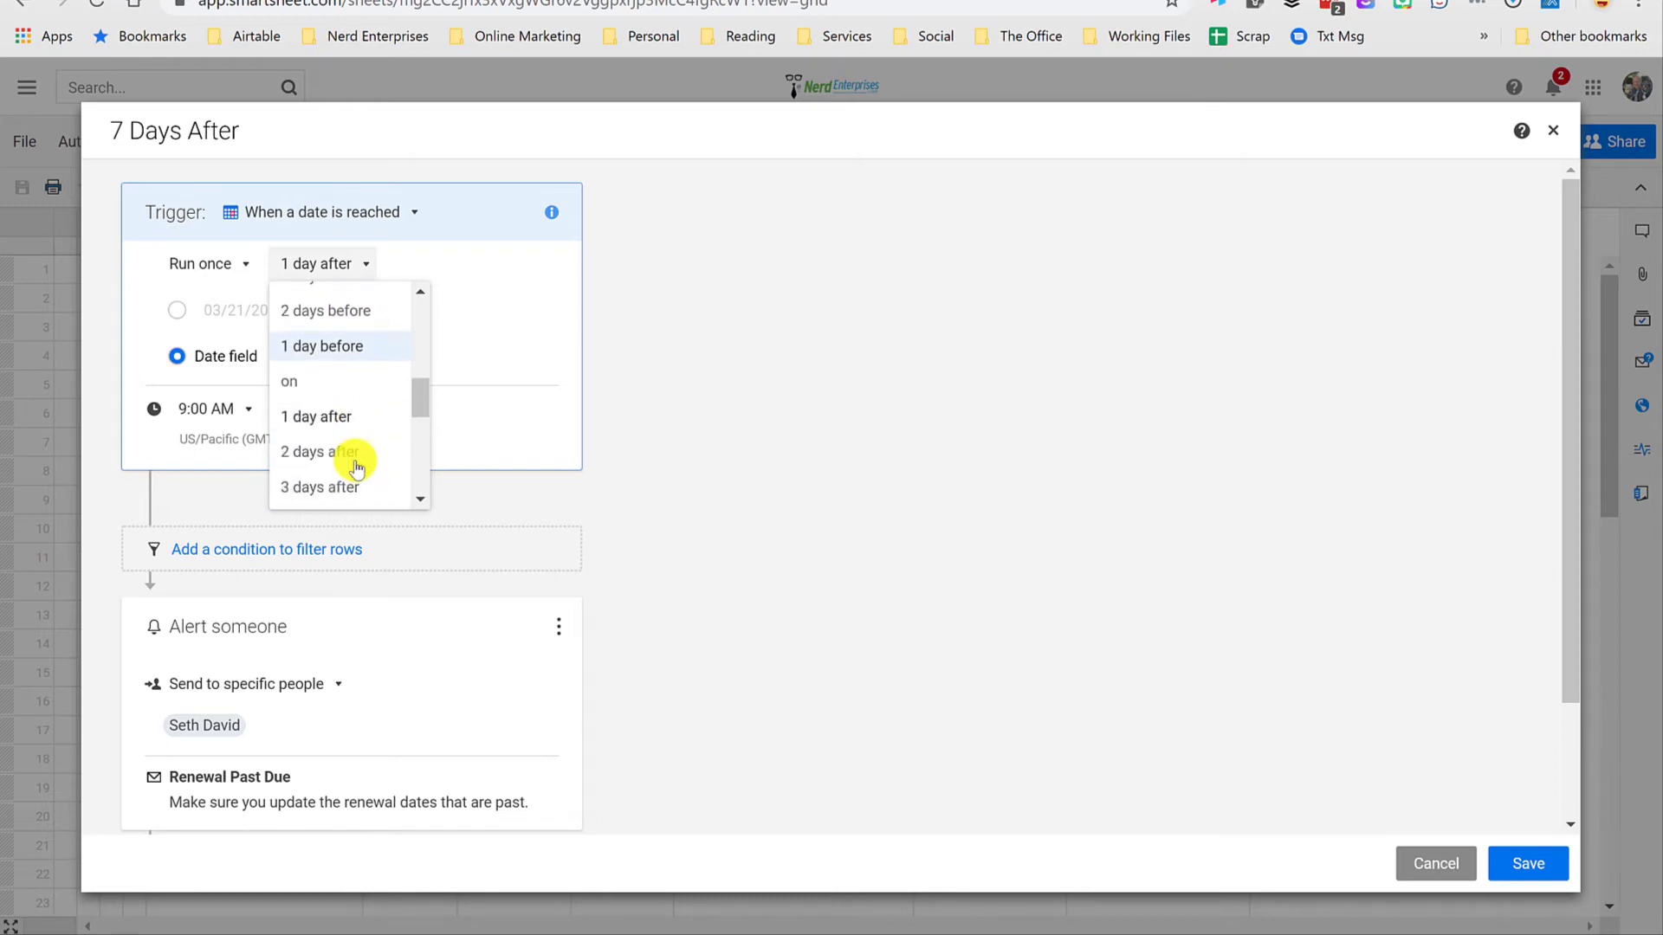
pyautogui.scroll(-4, 358, 468)
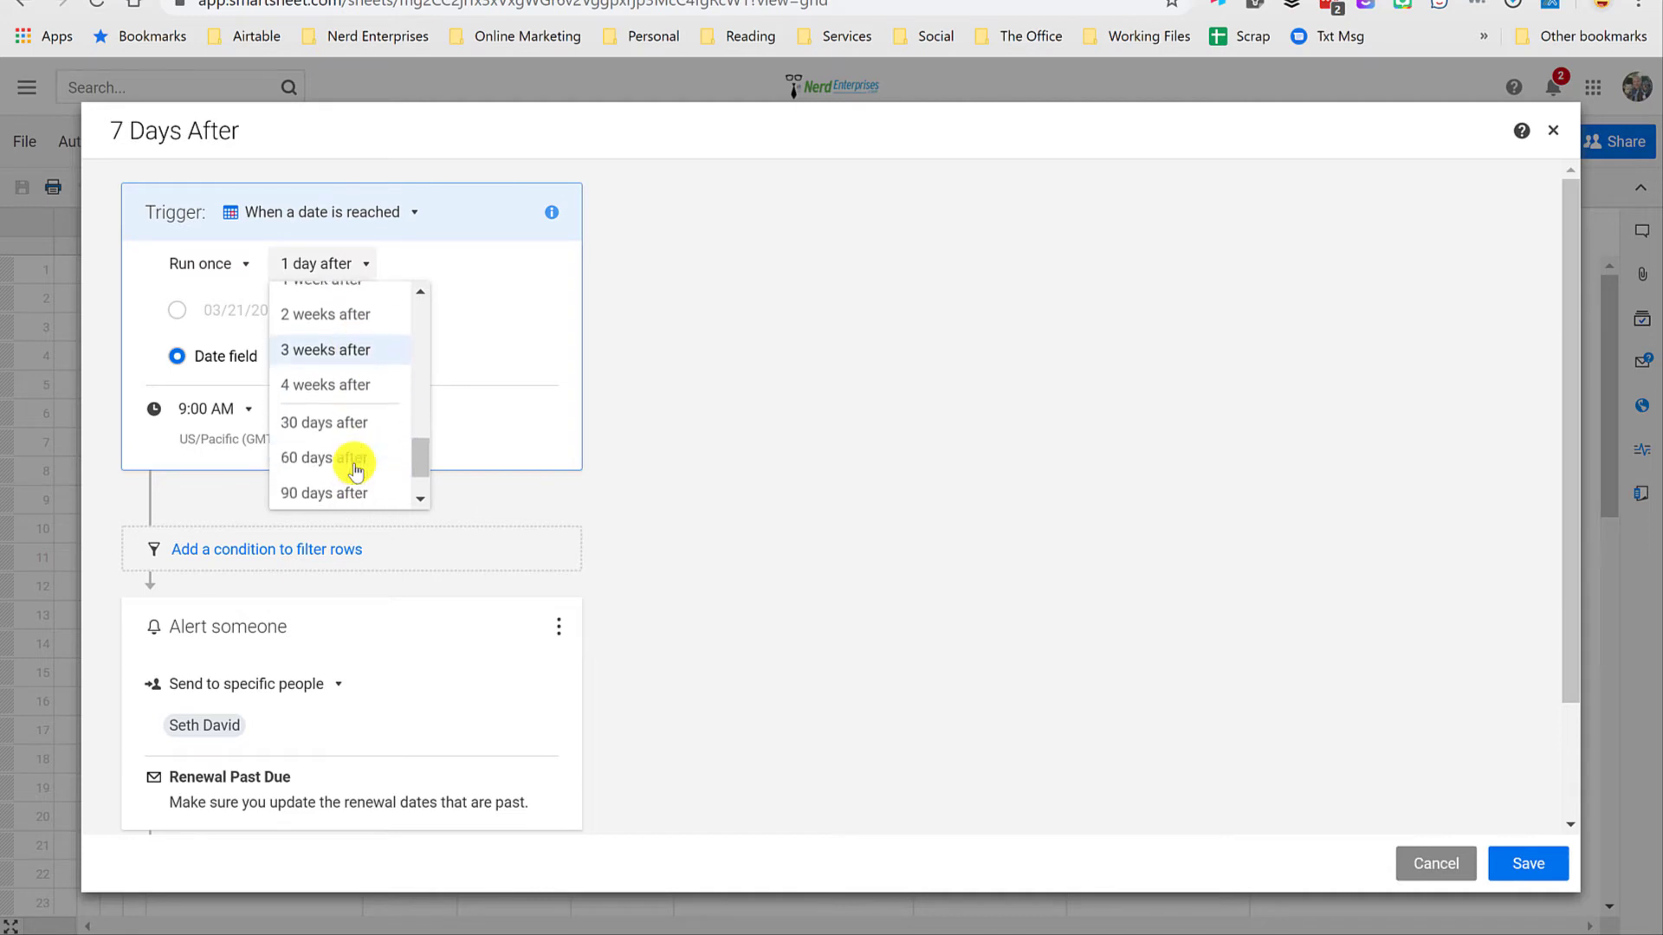
pyautogui.scroll(1, 355, 471)
pyautogui.click(318, 320)
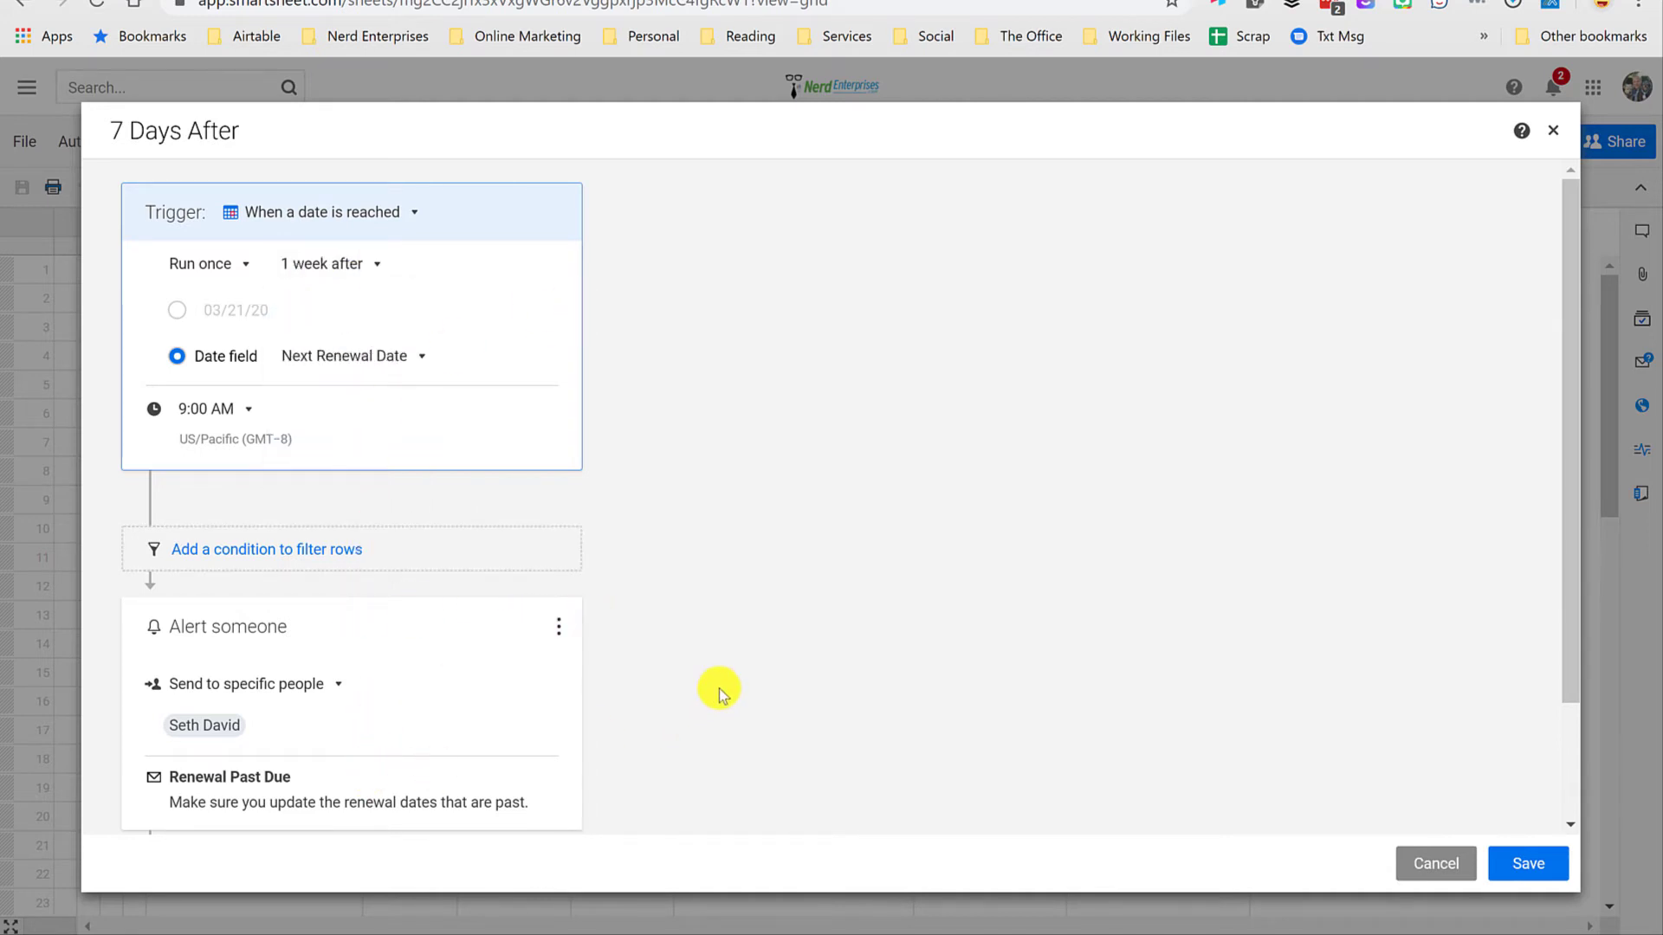
# Step: Change the 7 Days After alert's subject to "Renewal Past Due 7 Day Warning!!!"
pyautogui.scroll(-2, 713, 693)
pyautogui.click(277, 630)
pyautogui.click(278, 673)
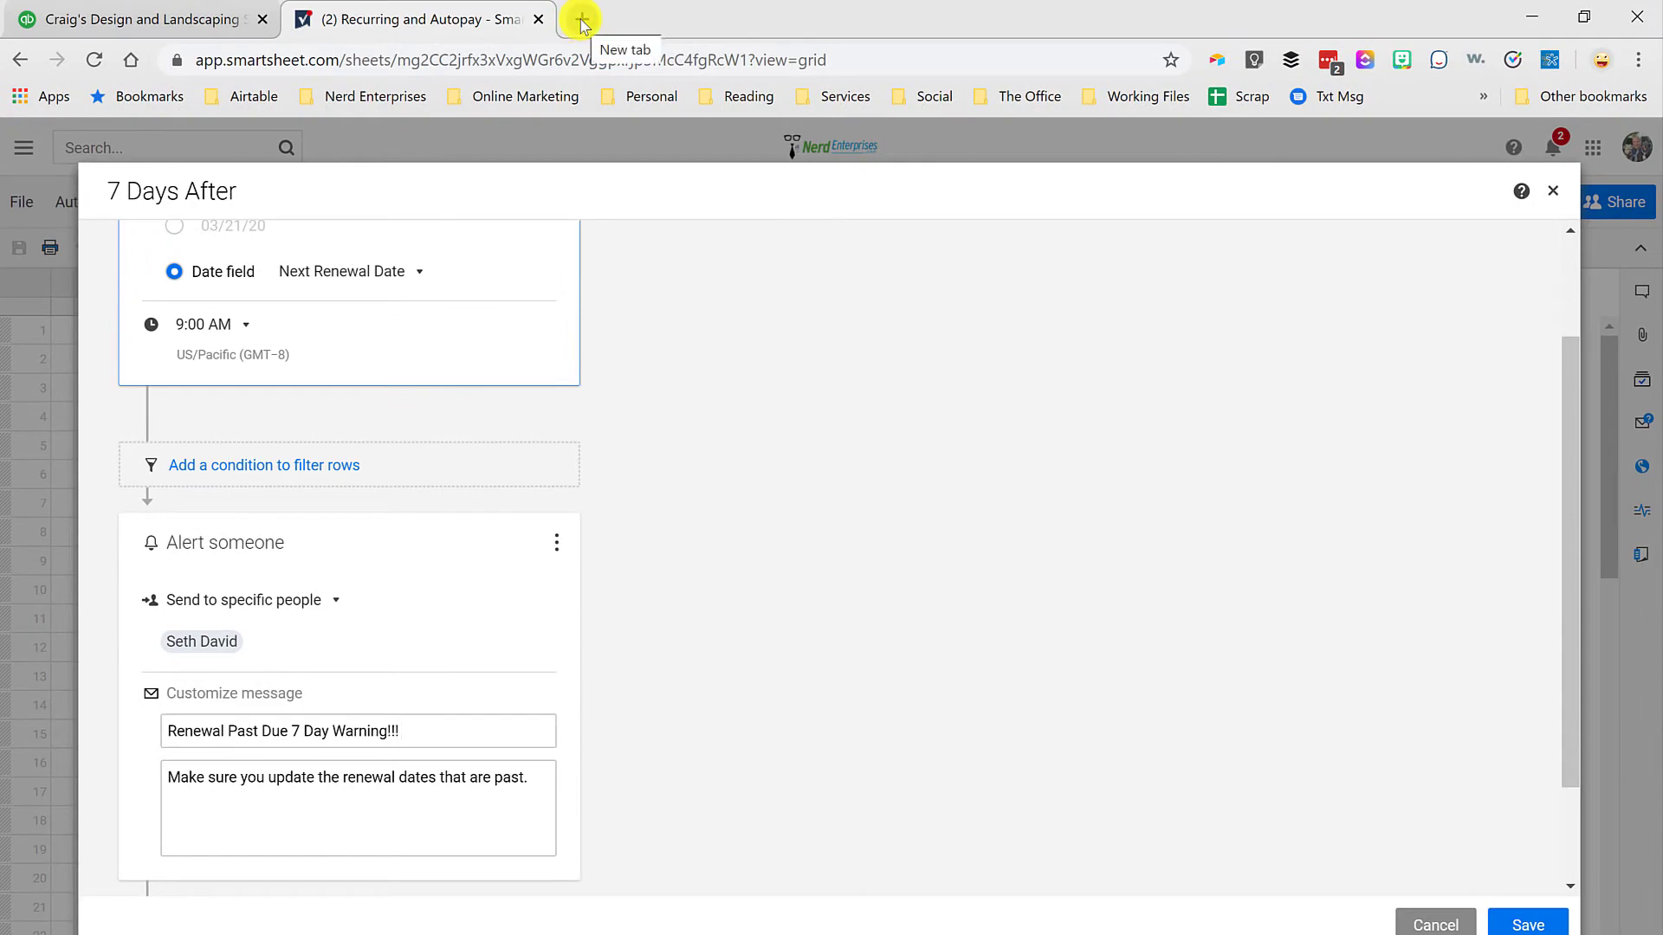
# Step: Open Emojipedia in a new browser tab, search for "toilet" and copy the Roll of Paper emoji
pyautogui.click(582, 21)
pyautogui.write('em')
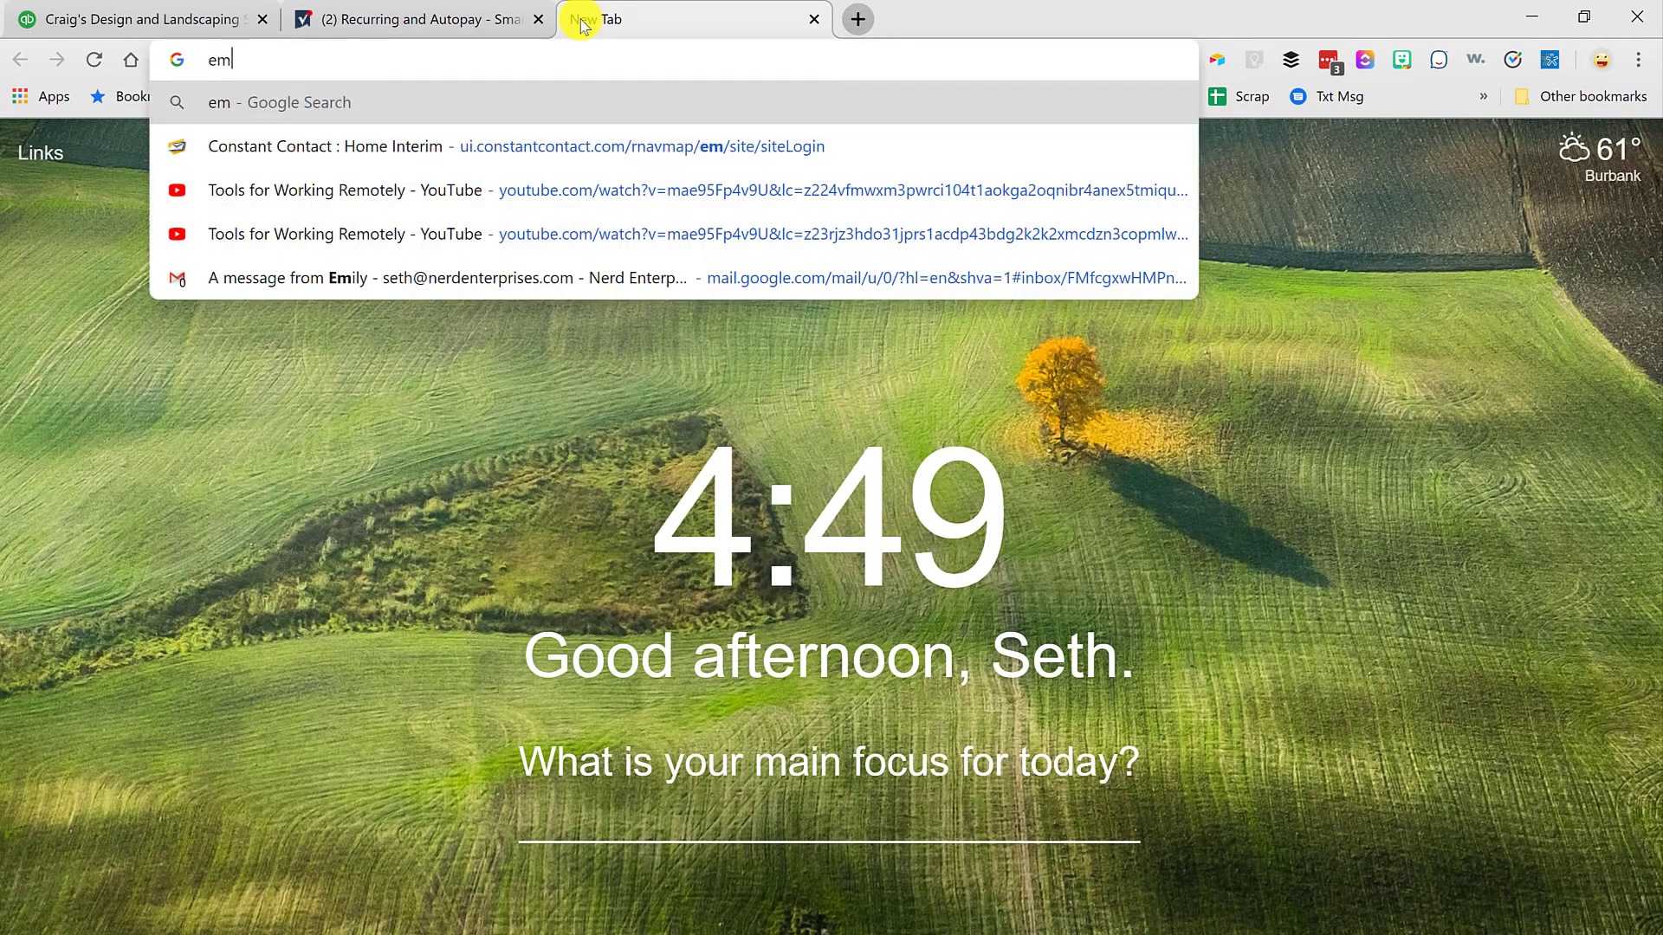
pyautogui.write('oji')
pyautogui.press('Down')
pyautogui.press('Return')
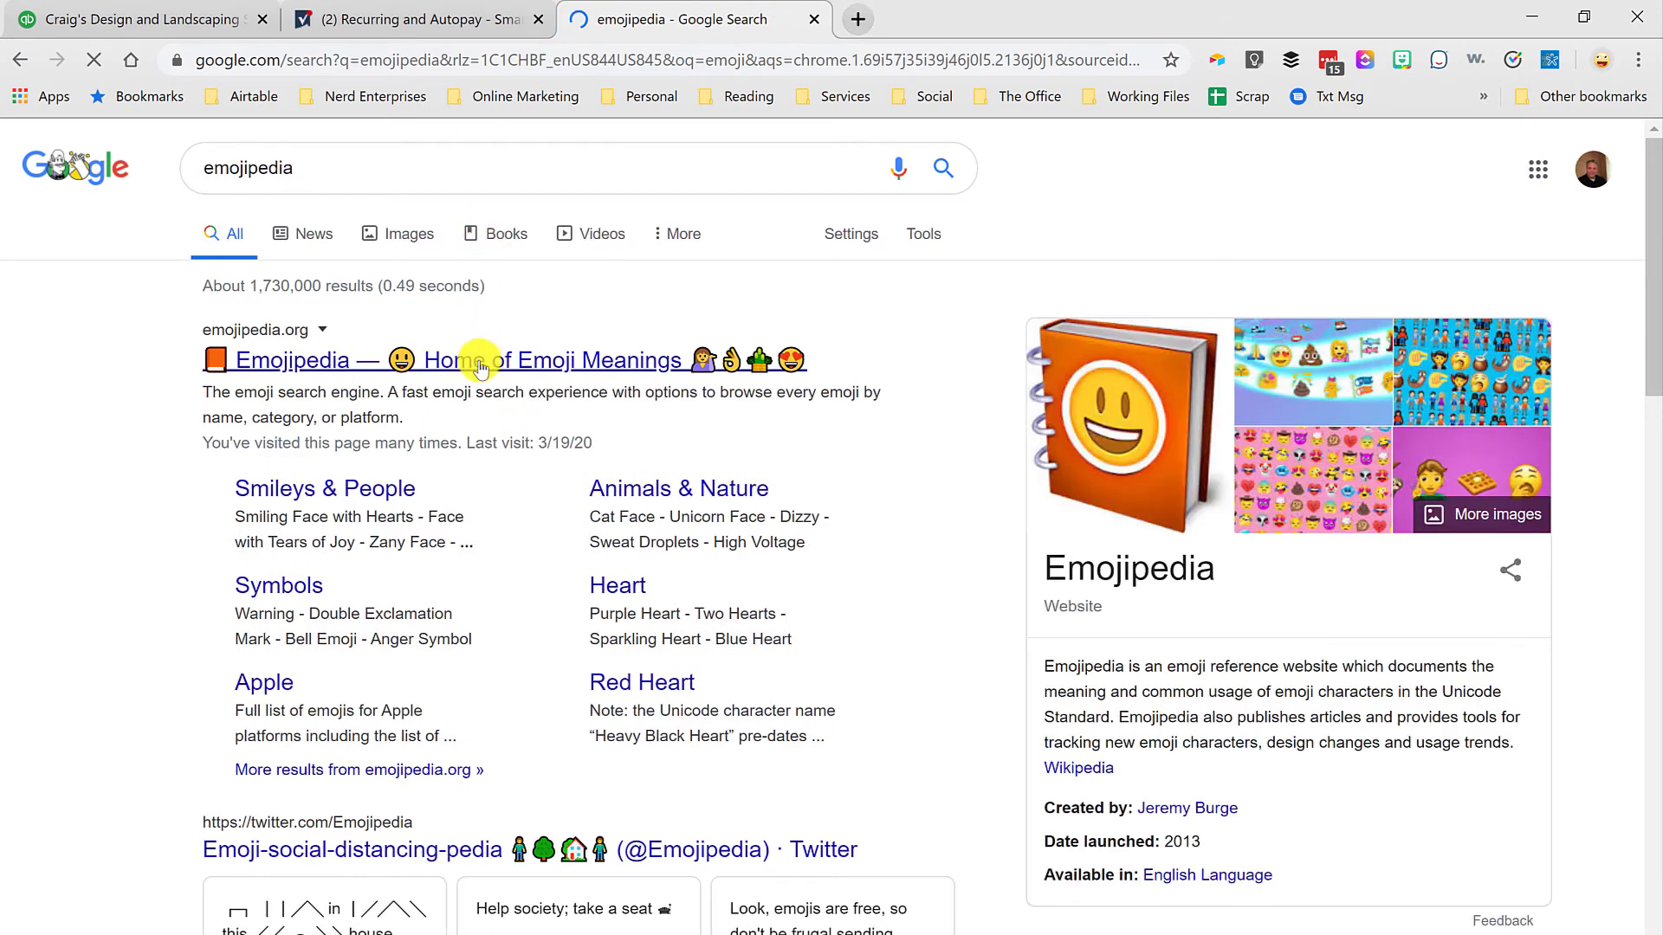
pyautogui.click(479, 361)
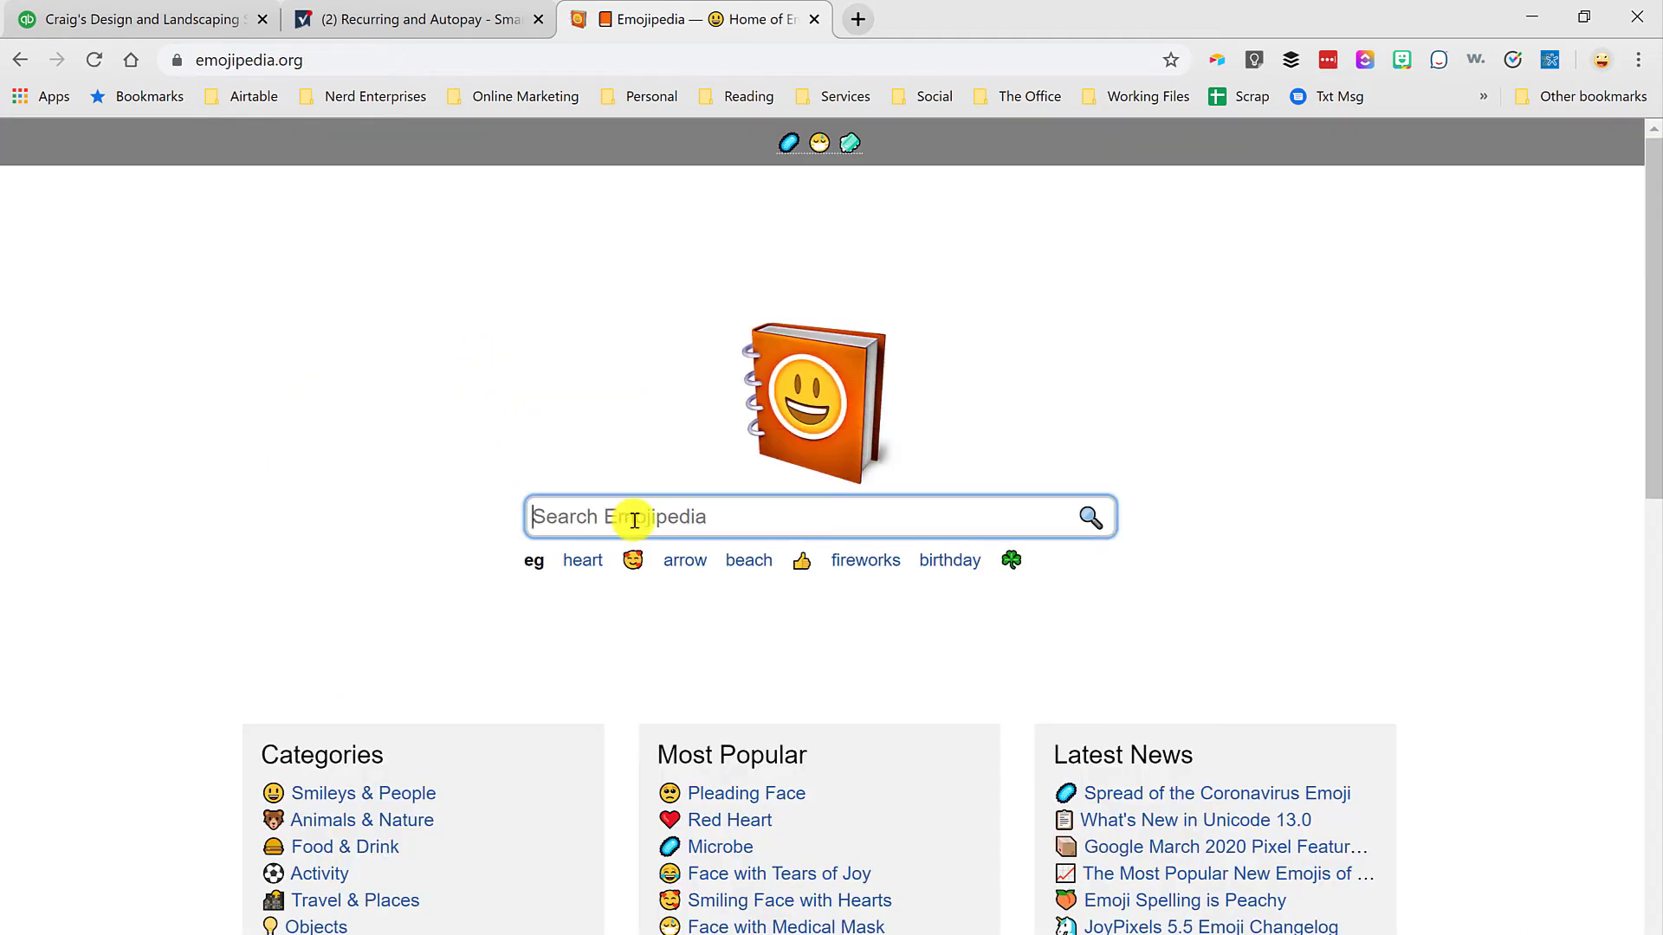
pyautogui.write('toilet')
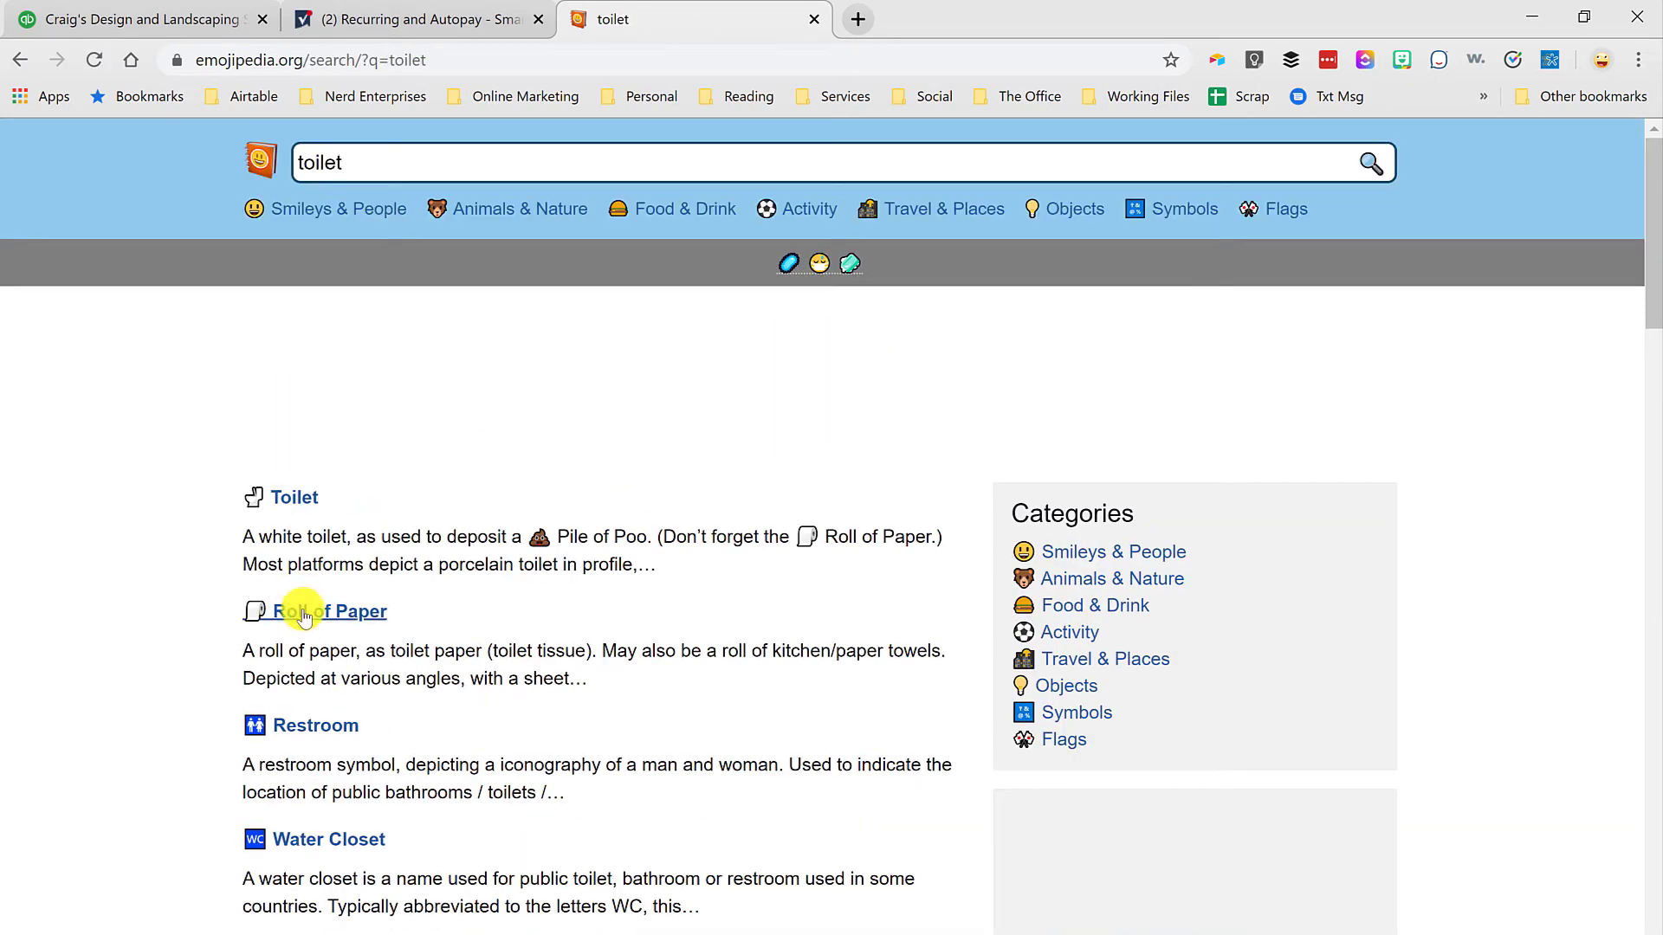
pyautogui.click(304, 614)
pyautogui.click(567, 776)
# Step: Return to the Smartsheet workflow, add two Roll of Paper emojis before and two after the alert's subject, and save the workflow
pyautogui.click(438, 19)
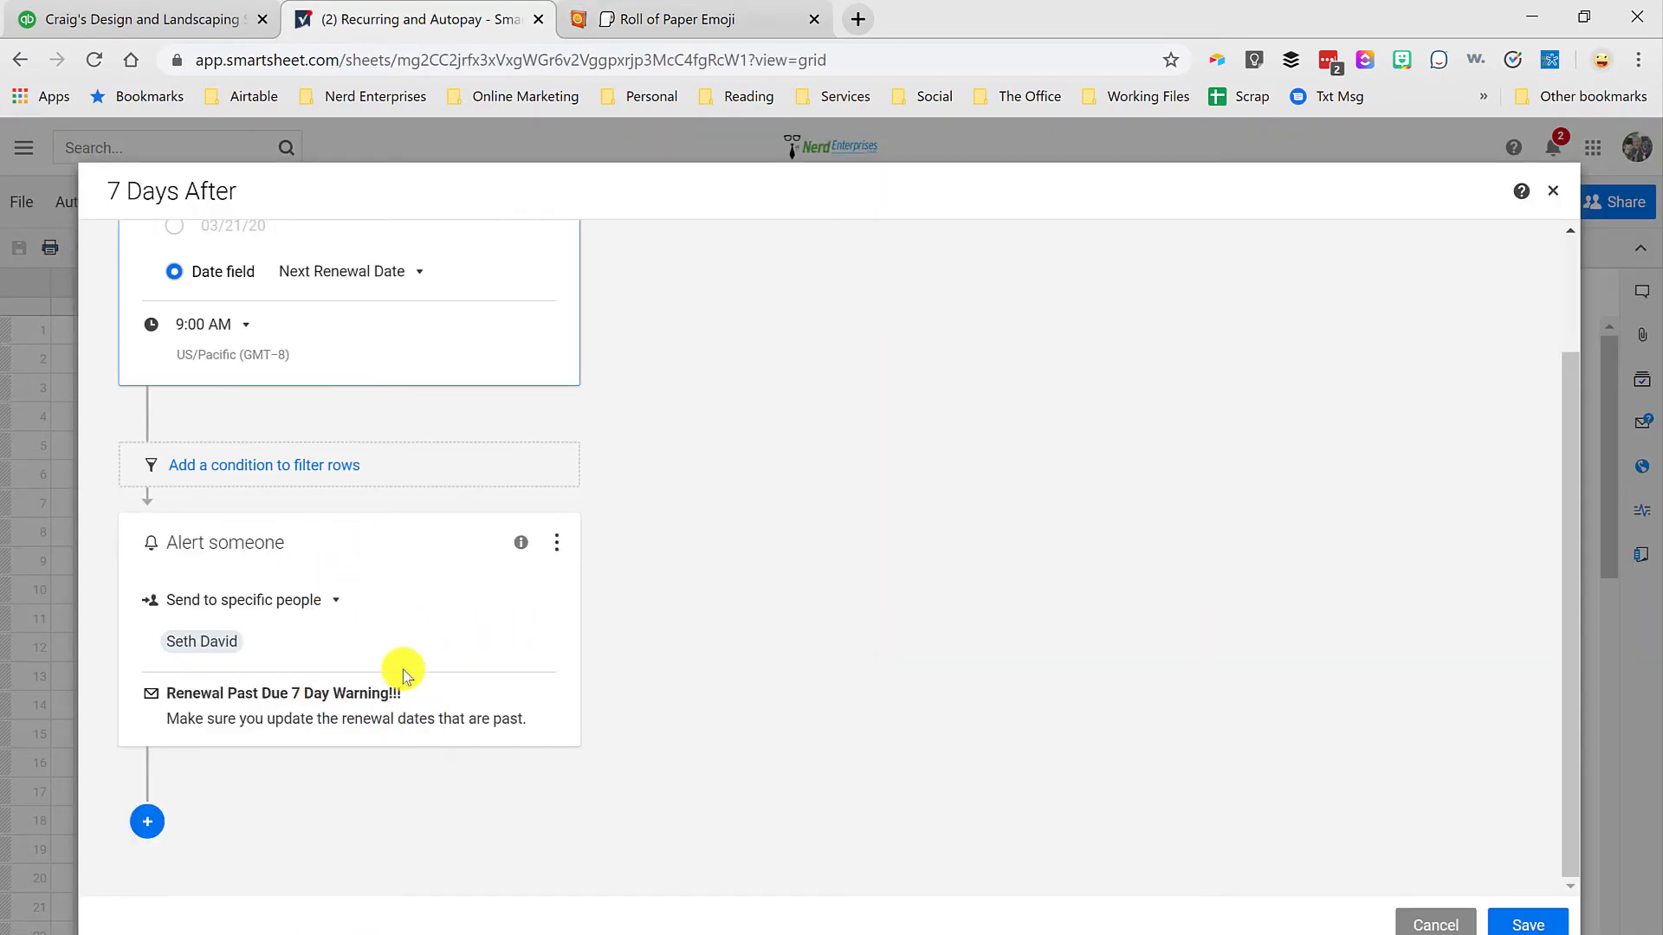
pyautogui.click(277, 722)
pyautogui.click(419, 620)
pyautogui.hotkey('ctrl', 'v')
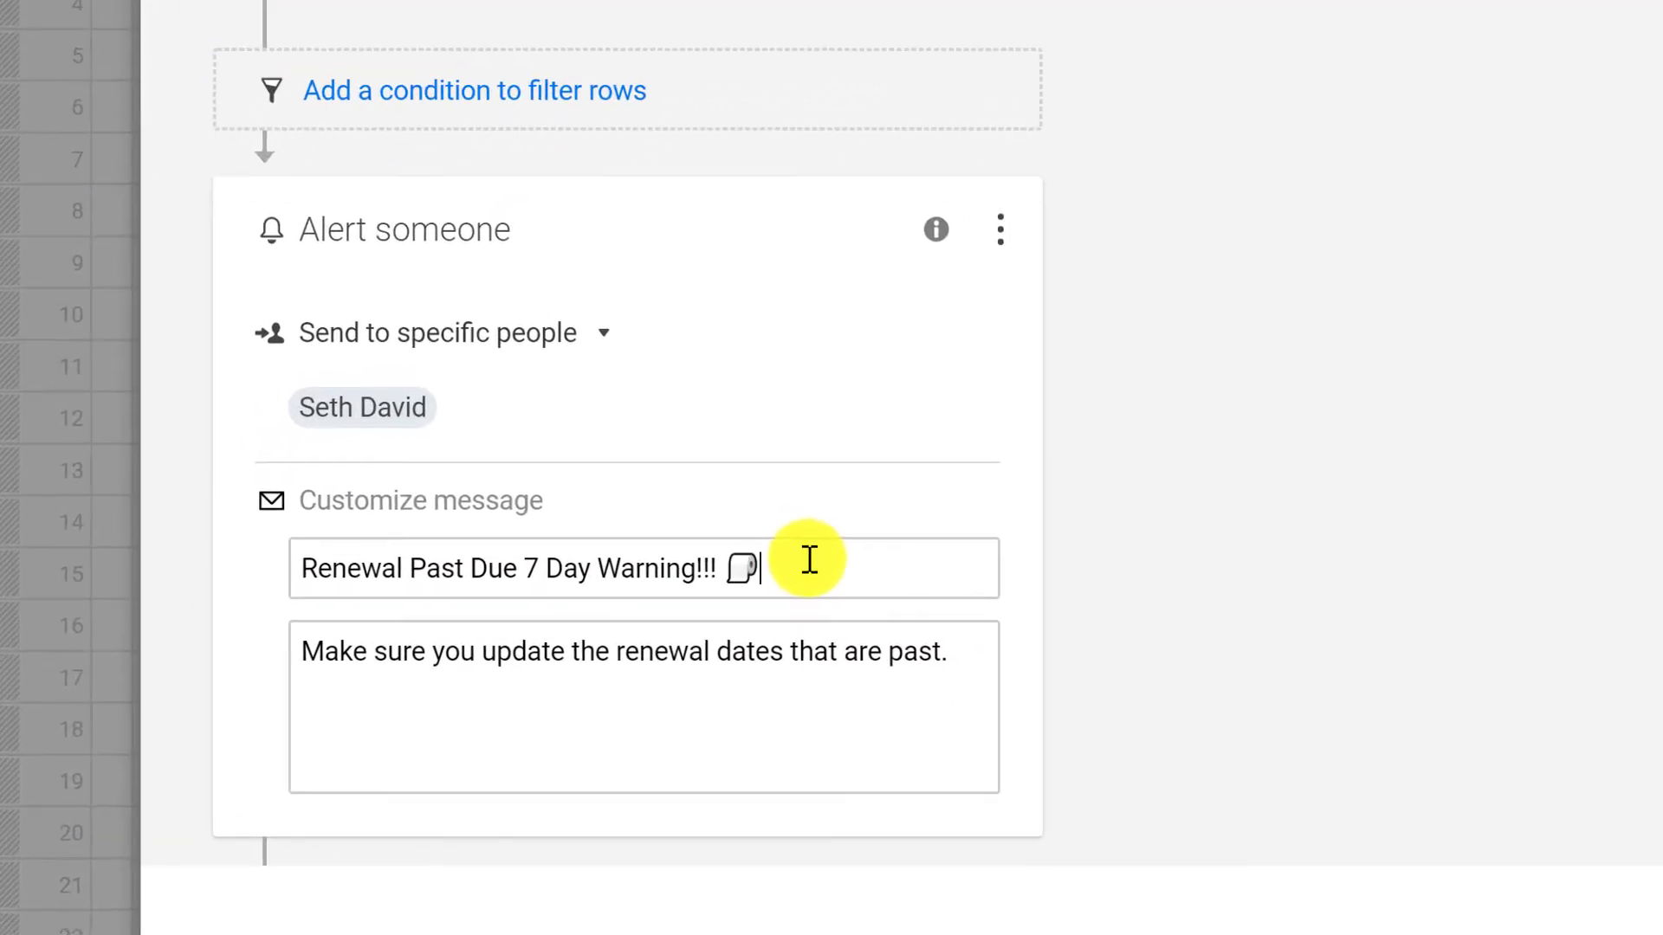
pyautogui.hotkey('ctrl', 'v')
pyautogui.hotkey('ctrl', 'v')
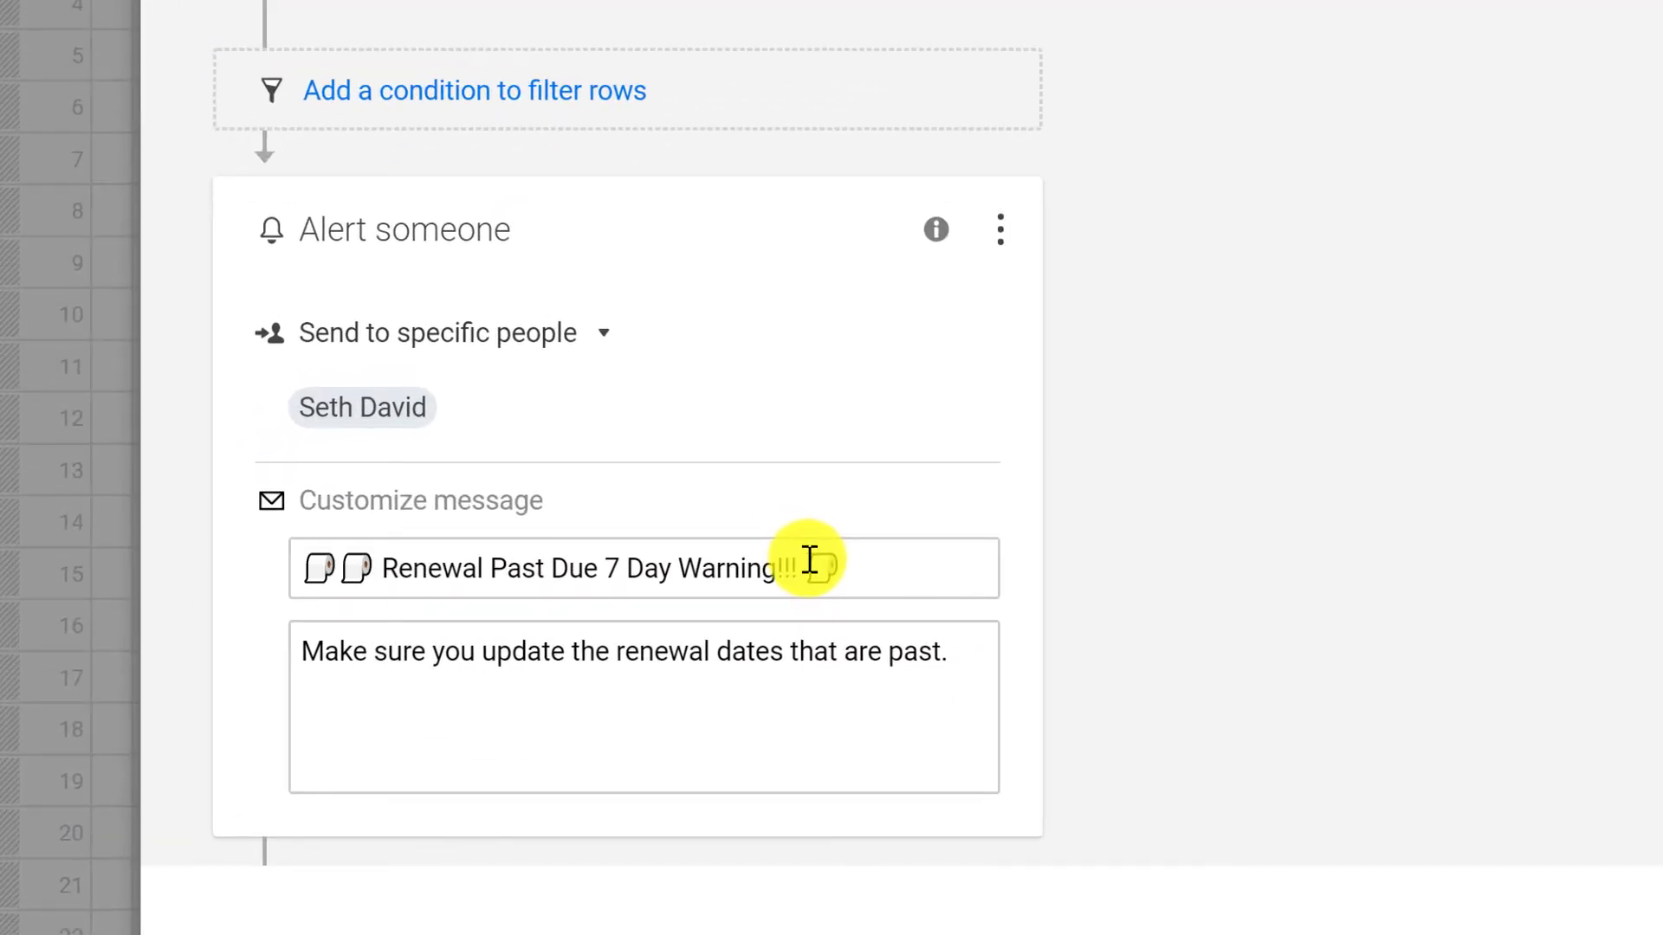
pyautogui.hotkey('ctrl', 'v')
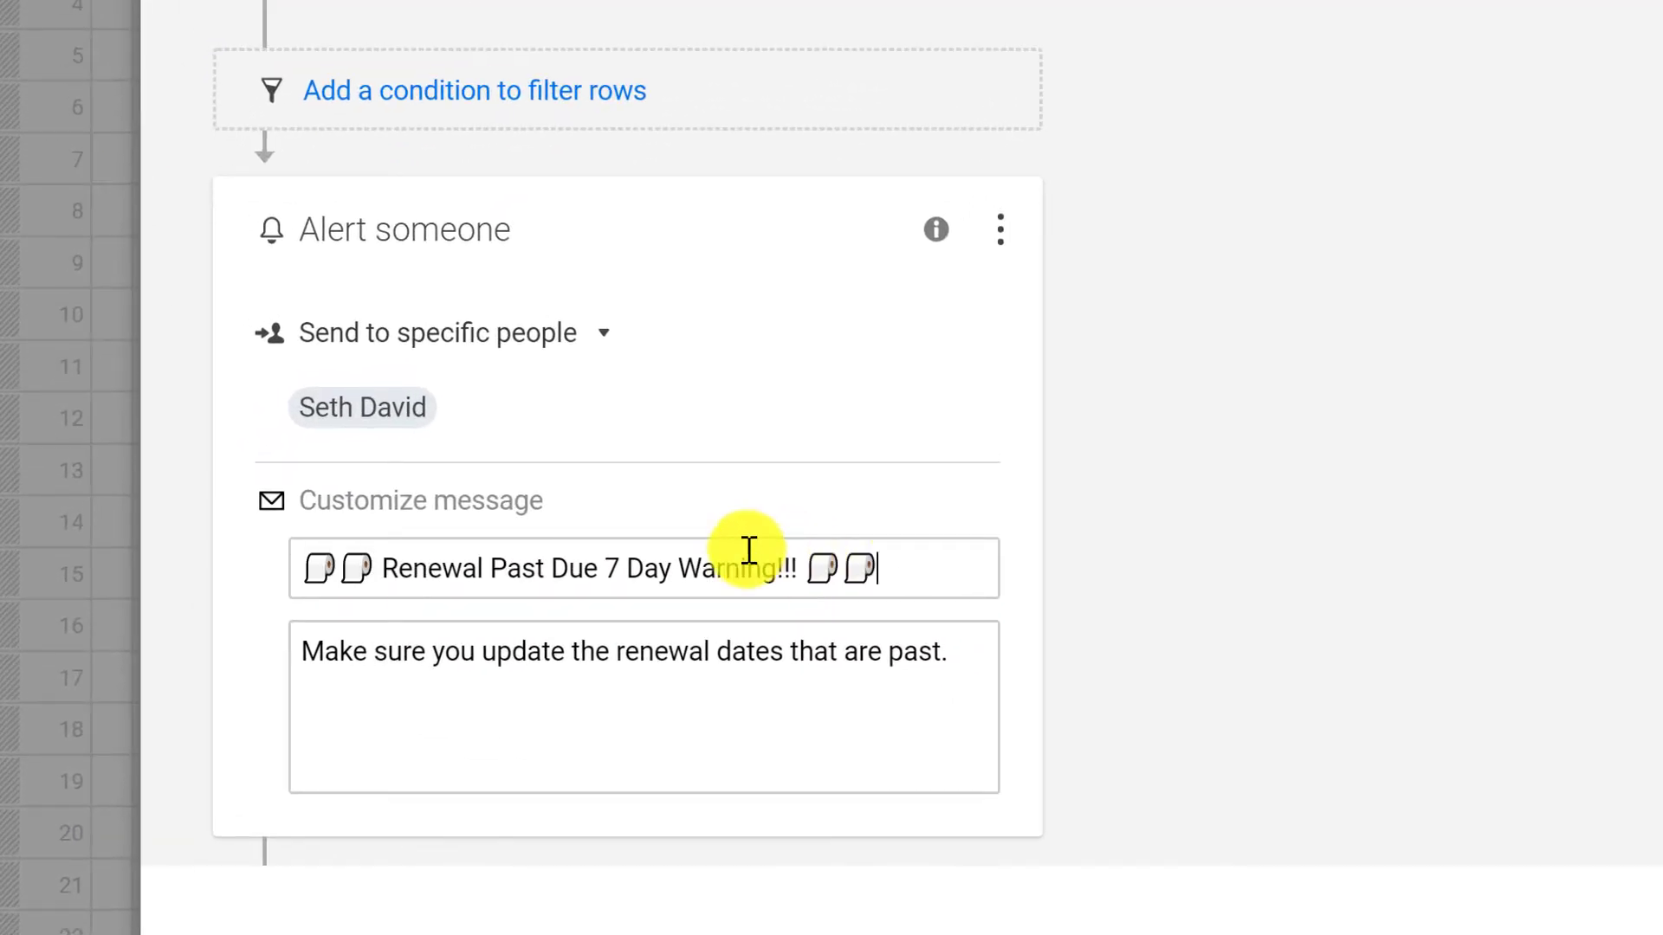
pyautogui.tripleClick(940, 667)
pyautogui.click(1126, 606)
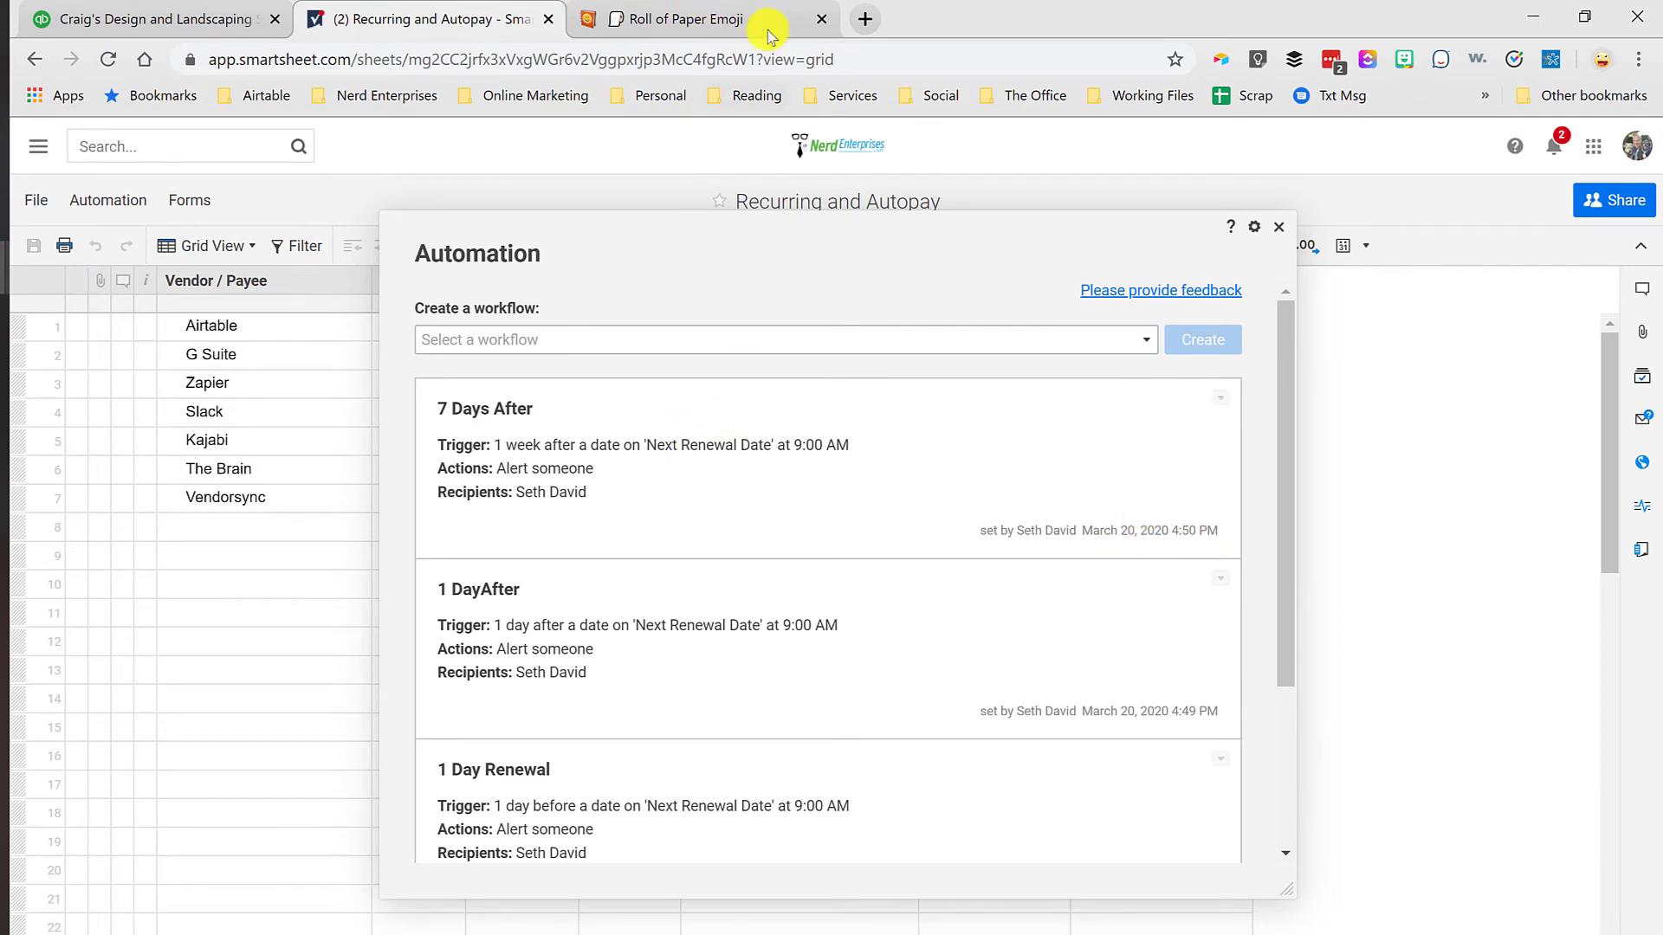
# Step: Close the Emojipedia tab and the Automation window to return to the sheet
pyautogui.click(822, 19)
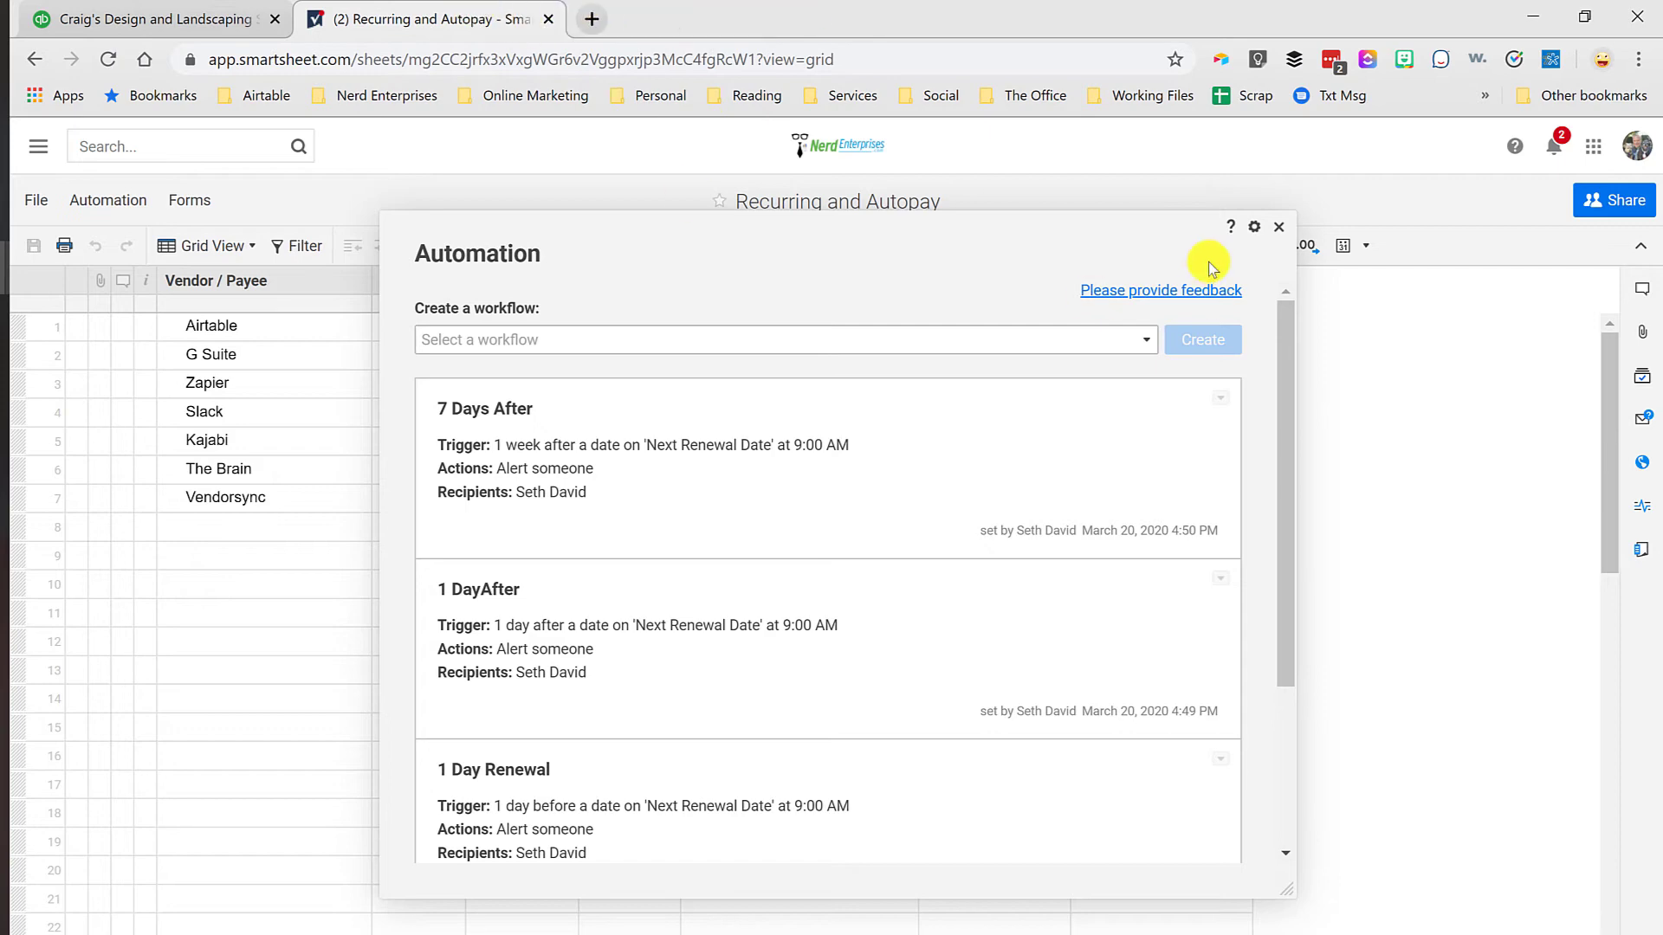
pyautogui.click(1281, 228)
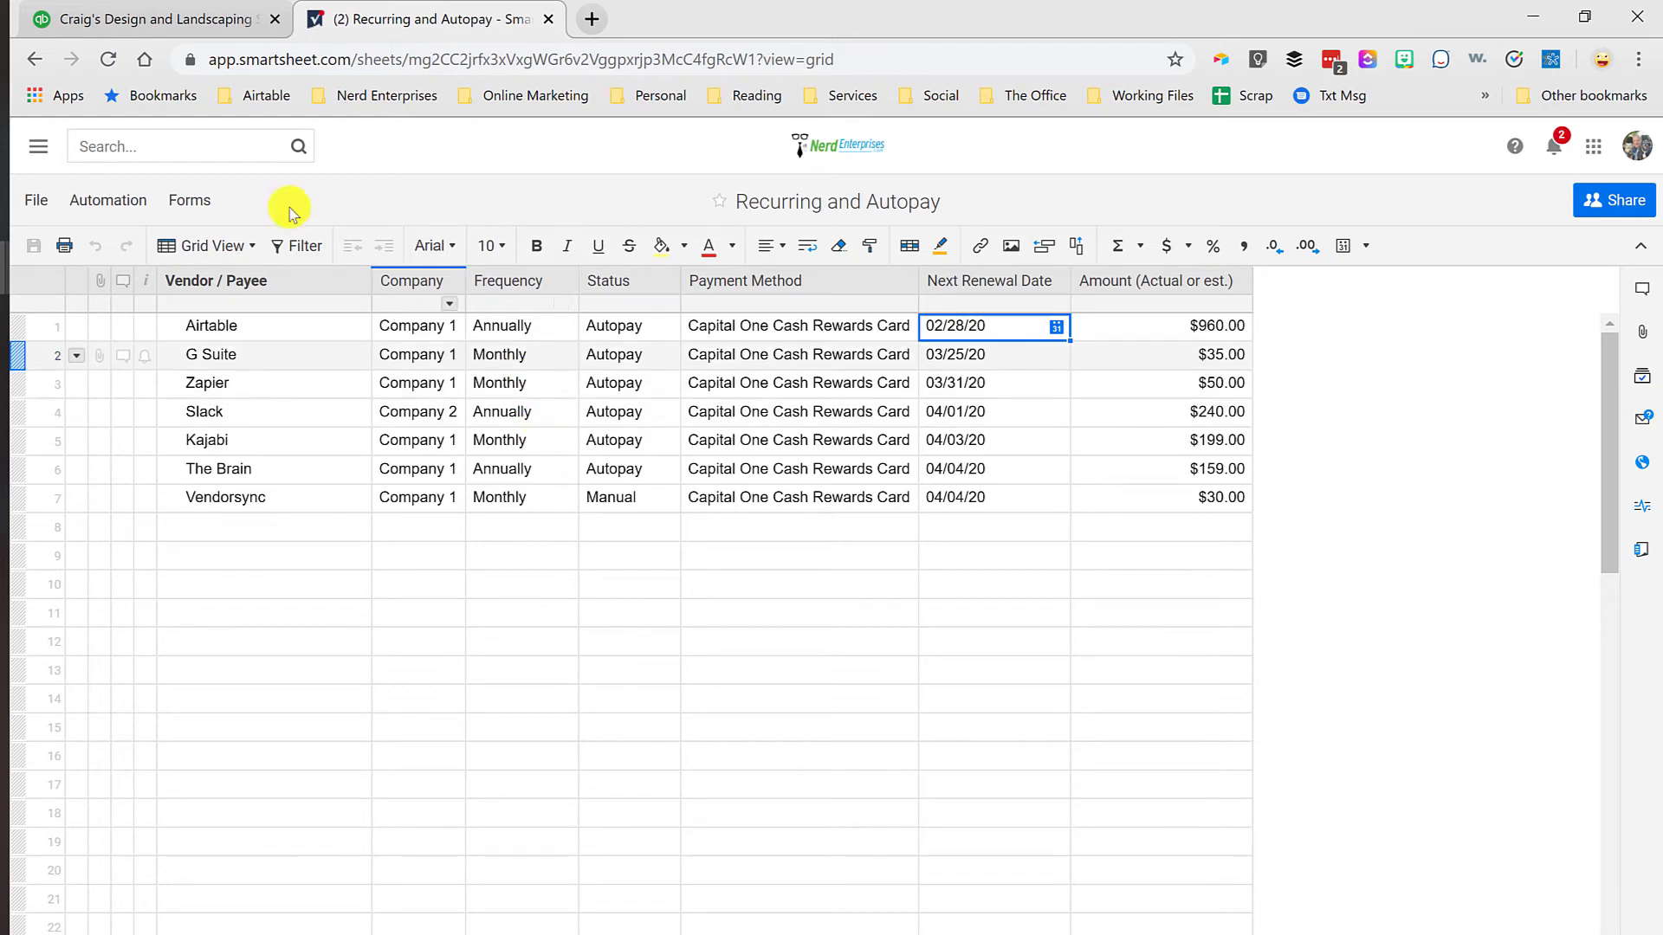
# Step: Reopen the workflow list, rename the "1 DayAfter" workflow as "1 Day After", save it and return to the sheet
pyautogui.click(110, 201)
pyautogui.click(141, 267)
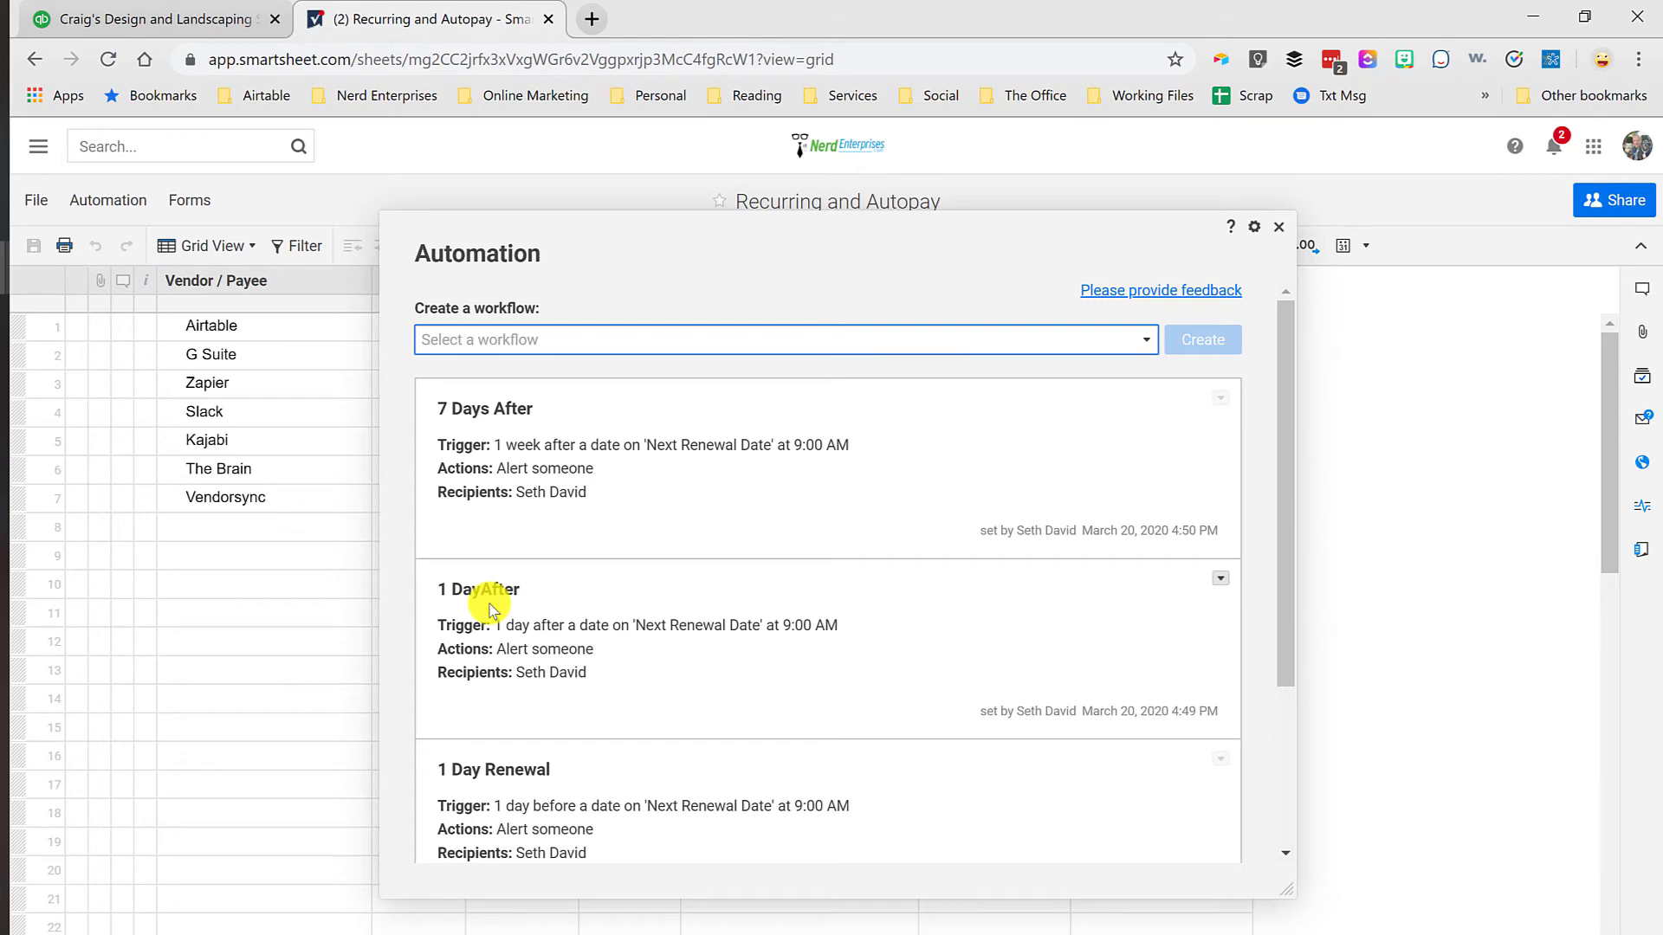
pyautogui.scroll(-3, 496, 603)
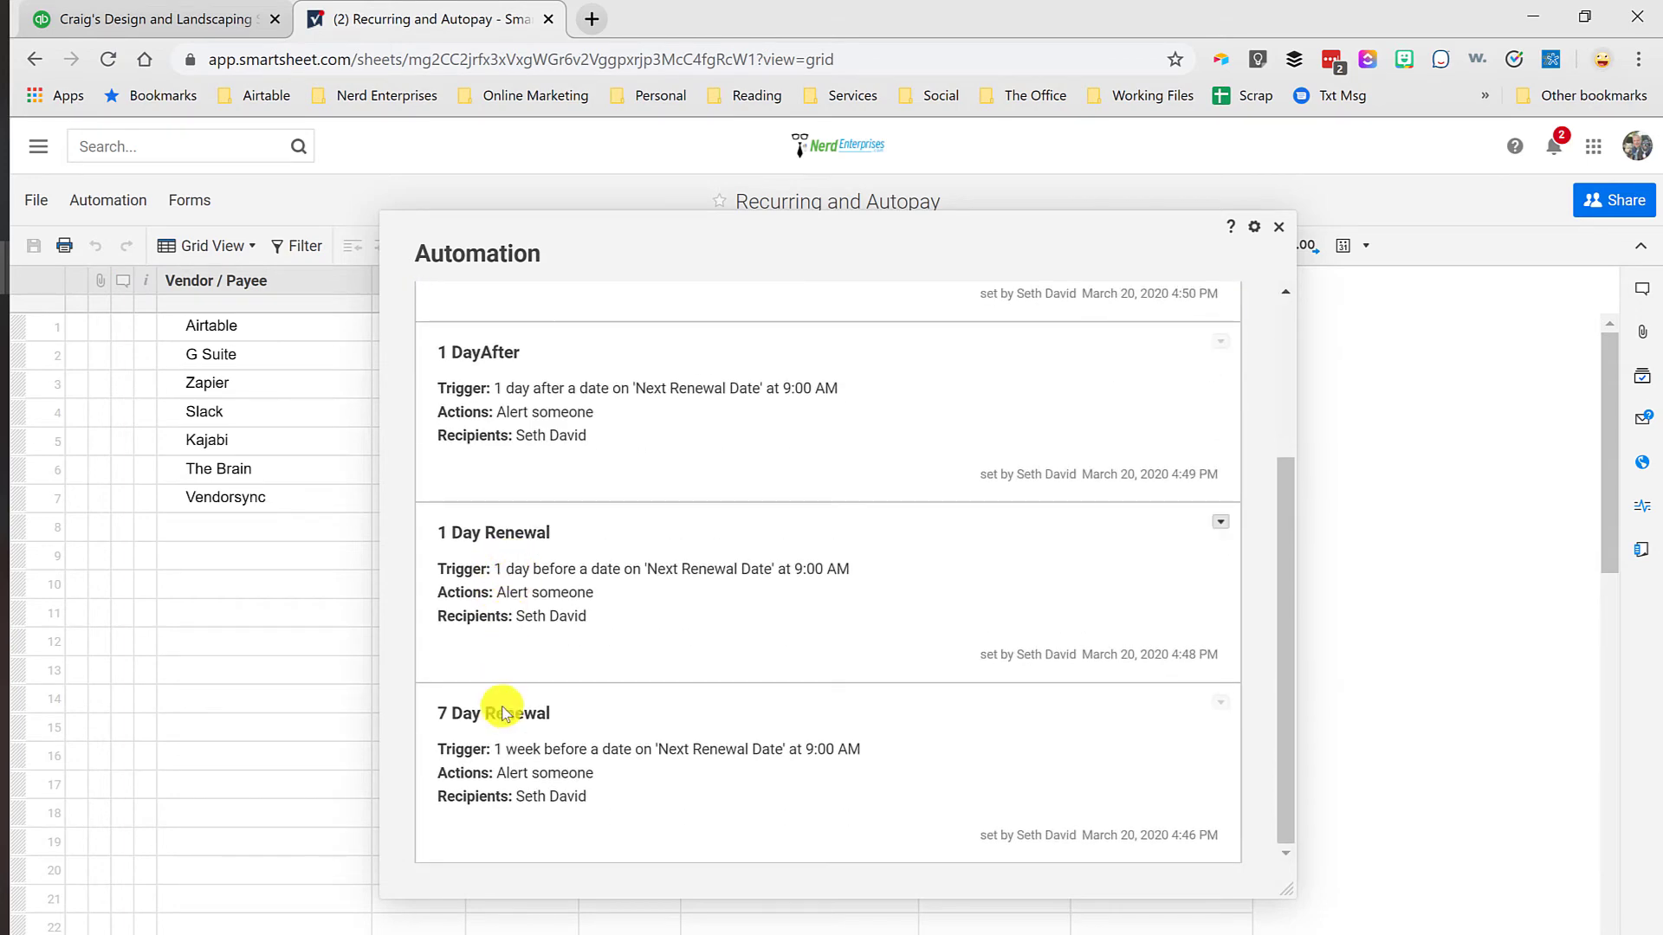
pyautogui.scroll(1, 498, 606)
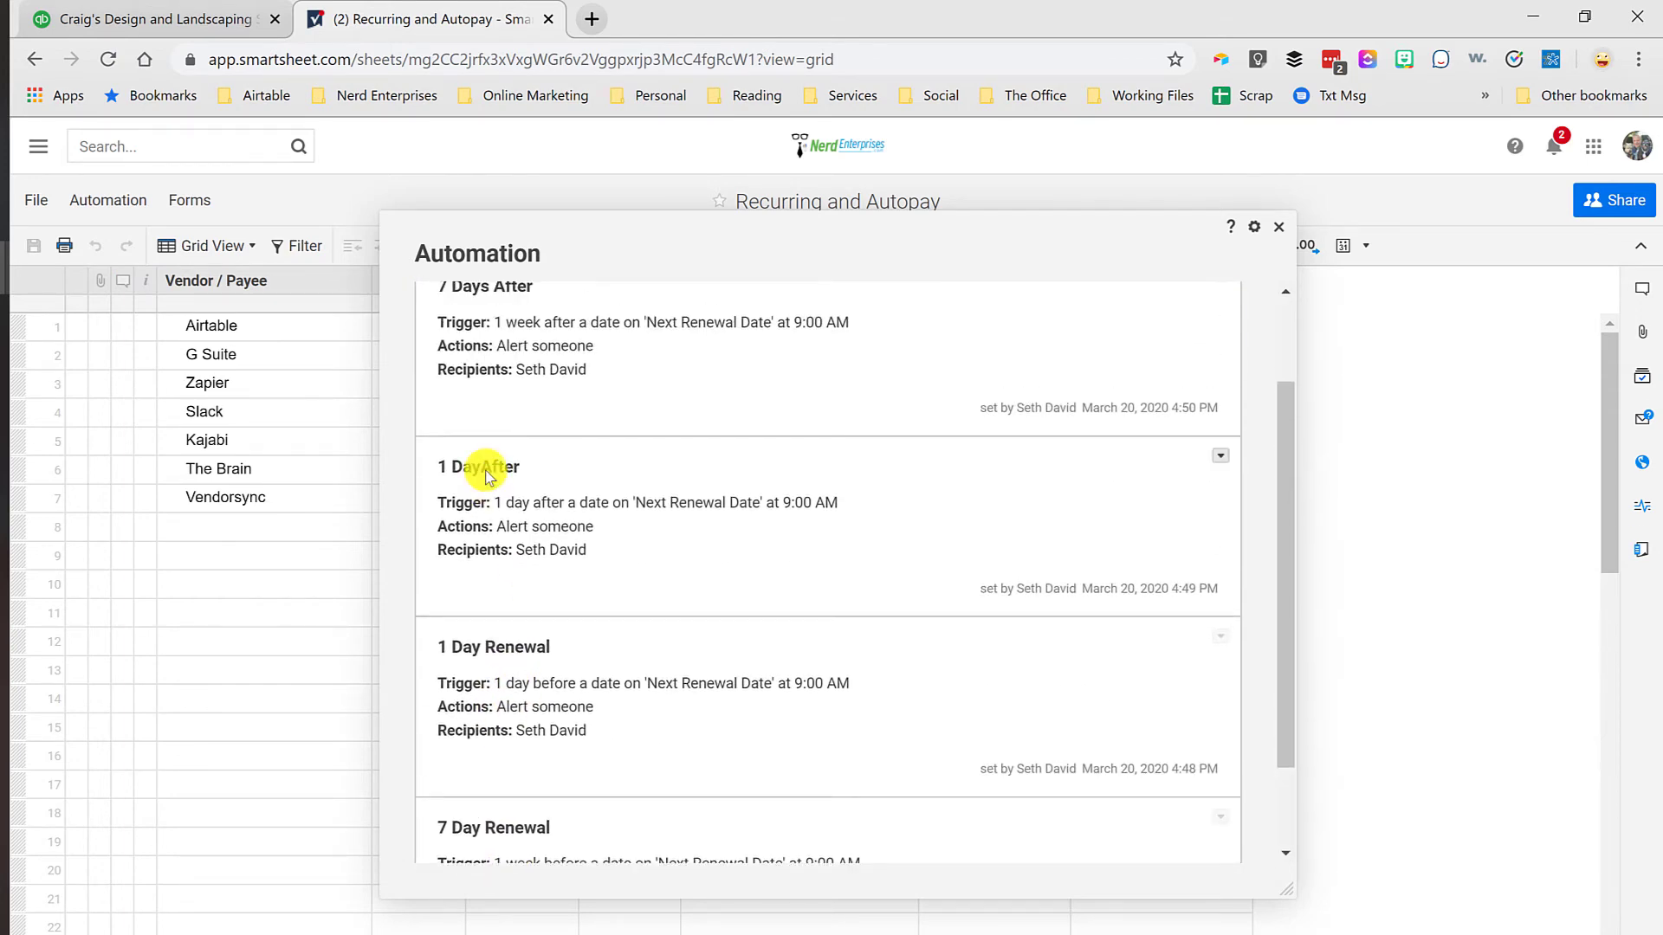
pyautogui.click(1220, 455)
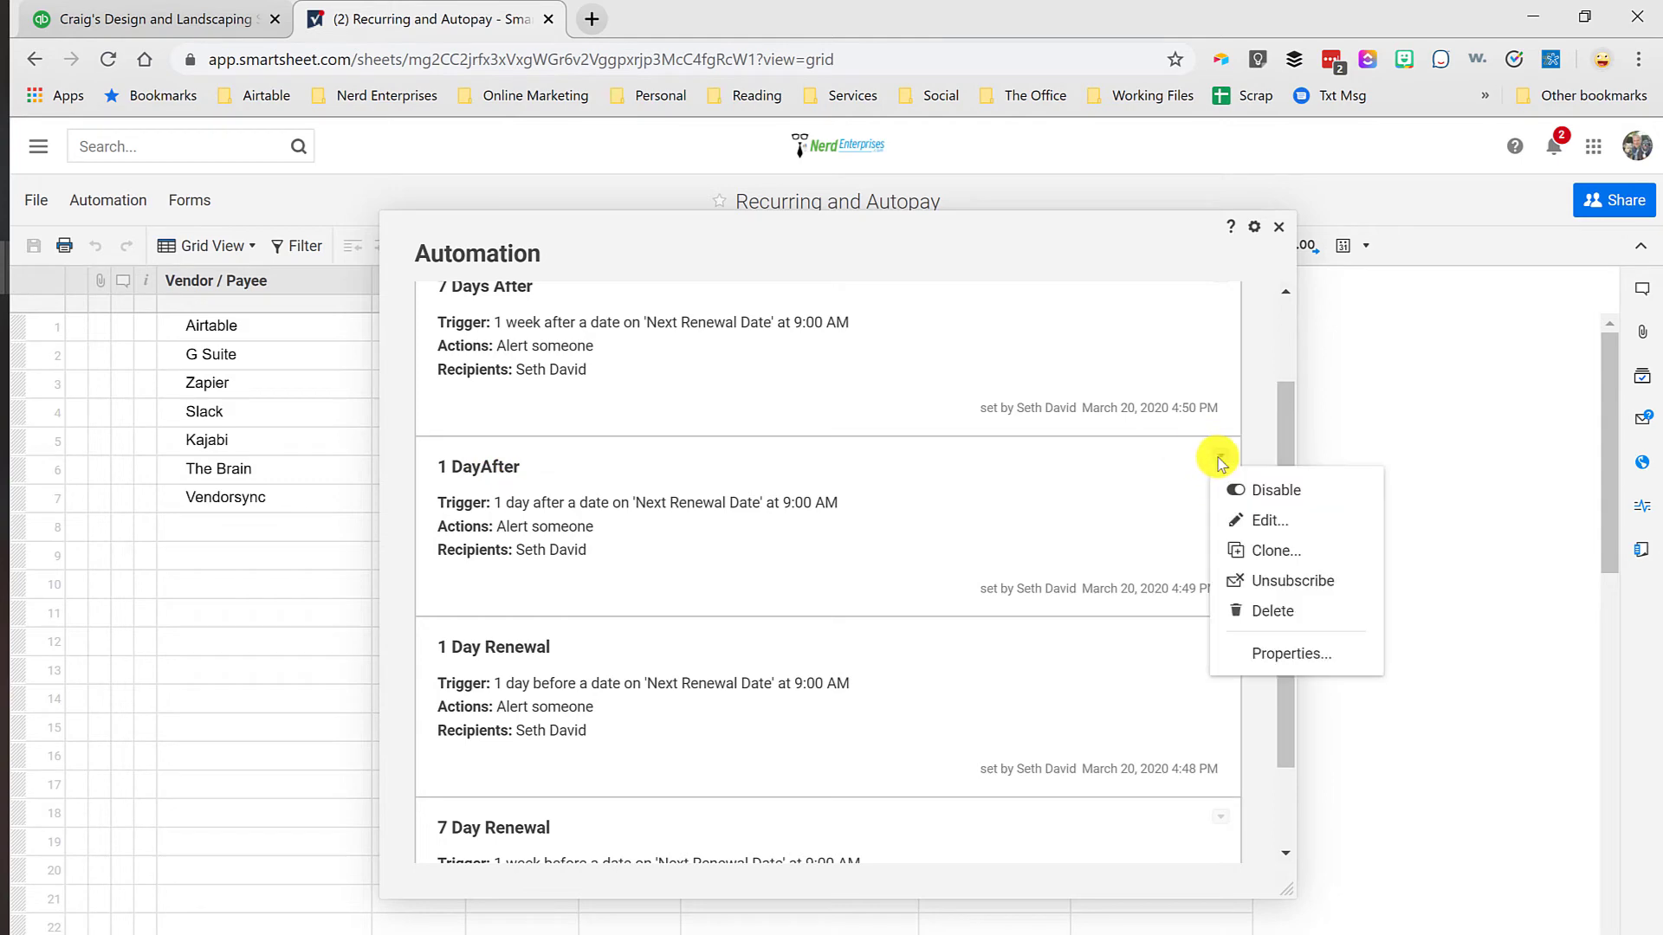
pyautogui.click(1277, 522)
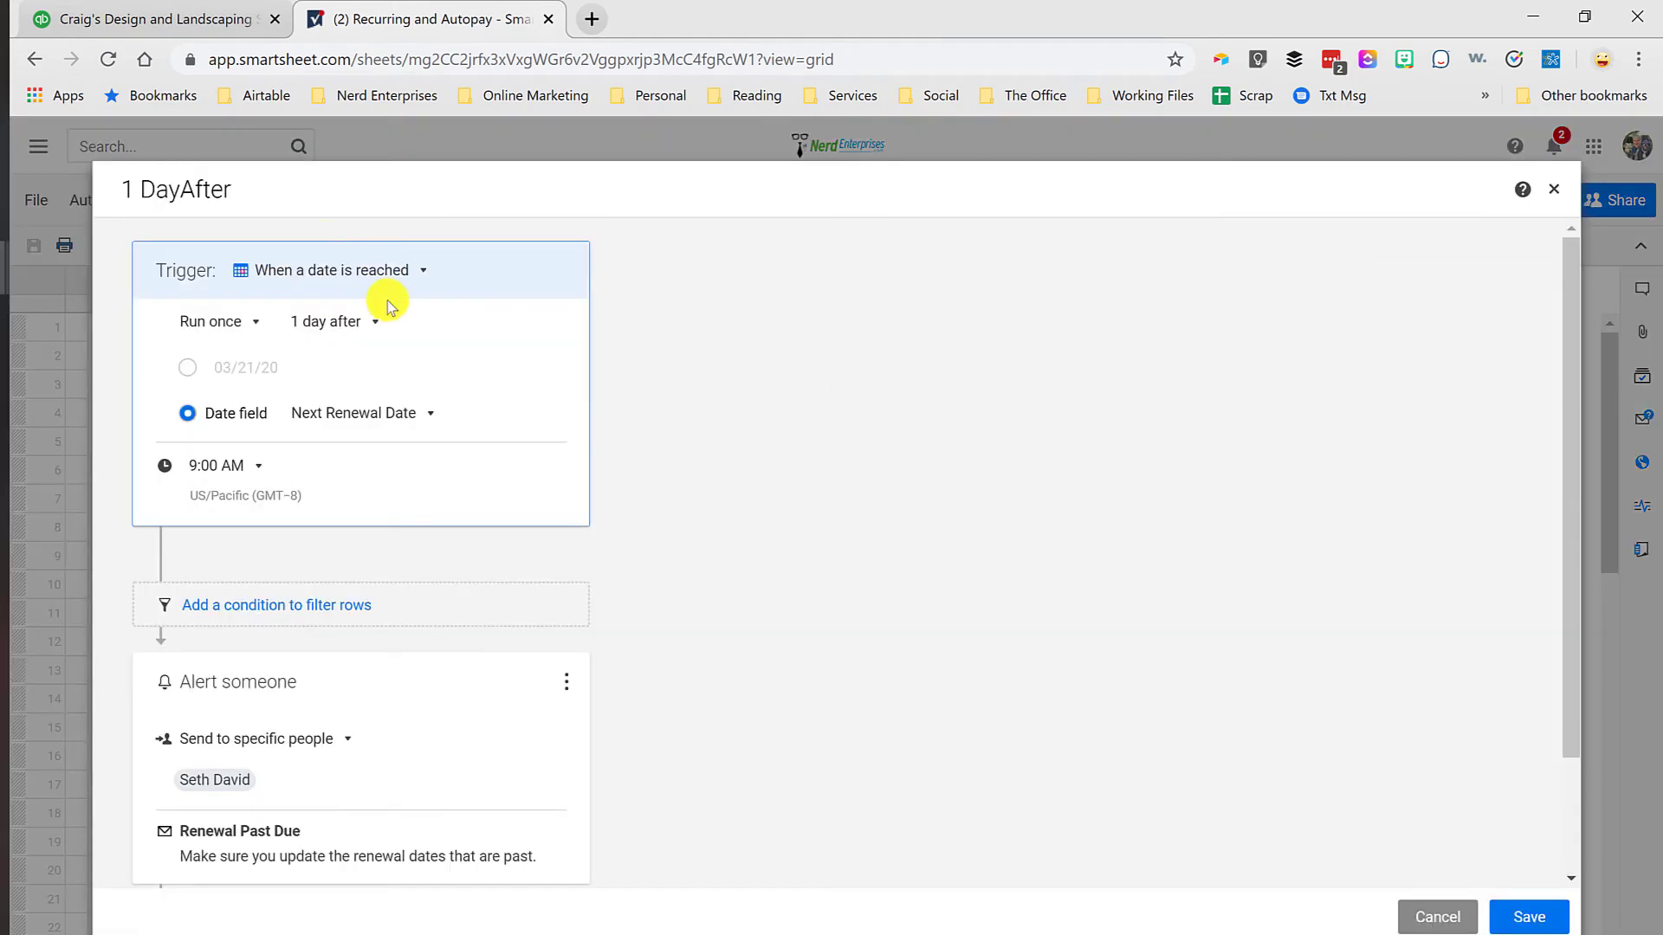
pyautogui.click(184, 189)
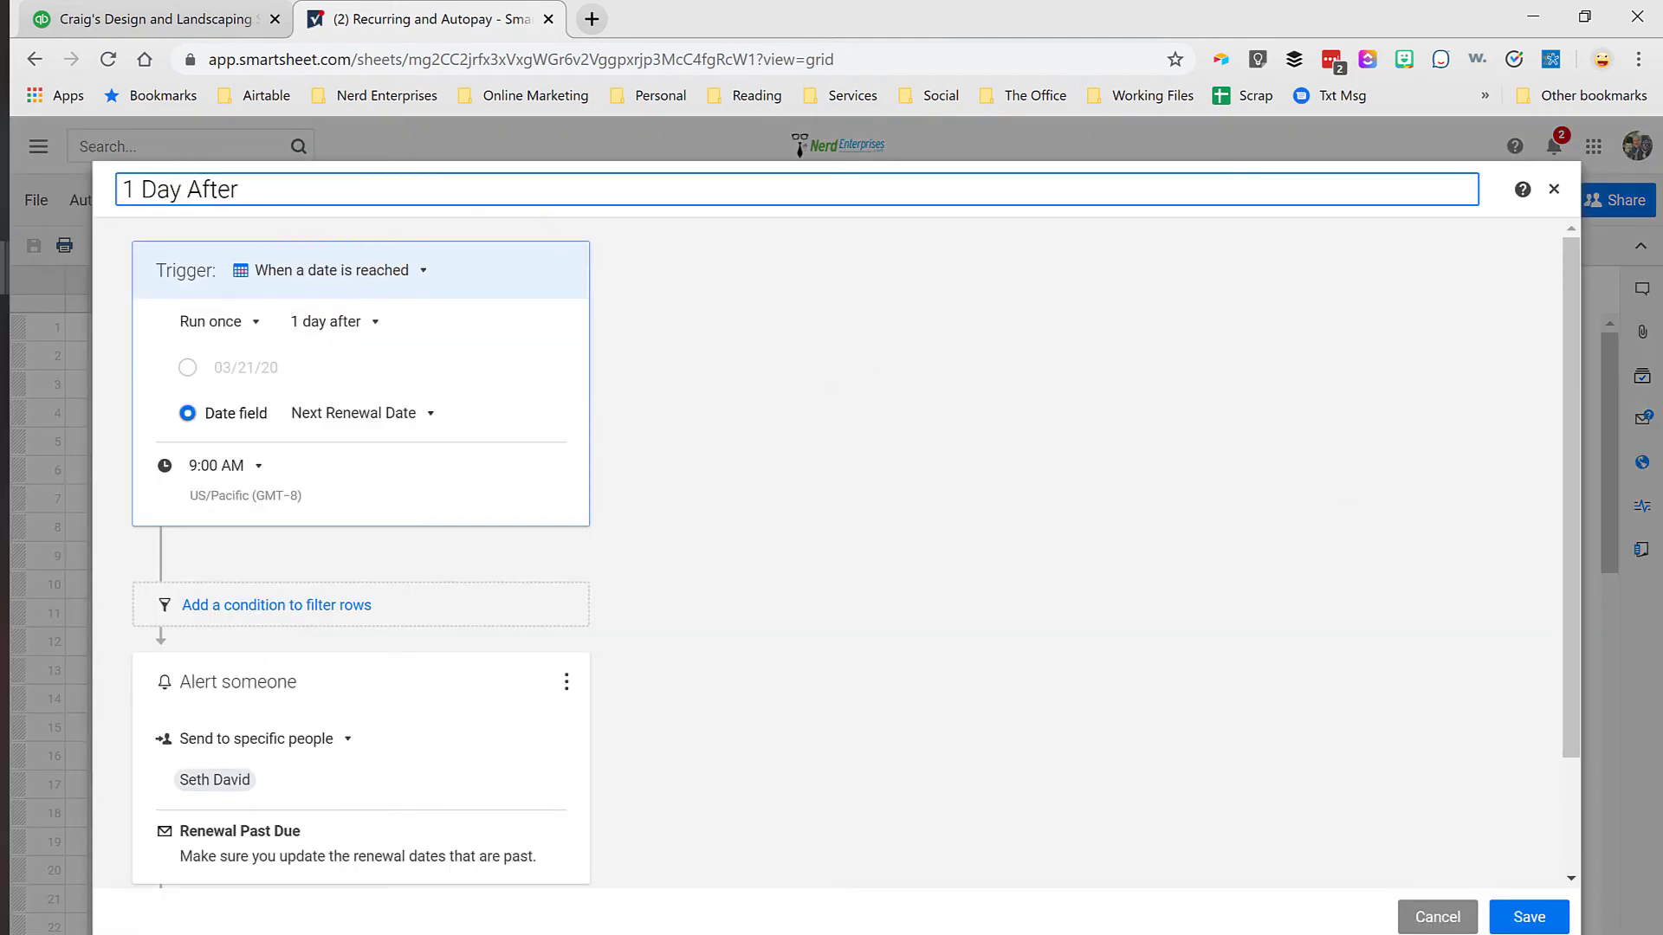
pyautogui.click(1526, 916)
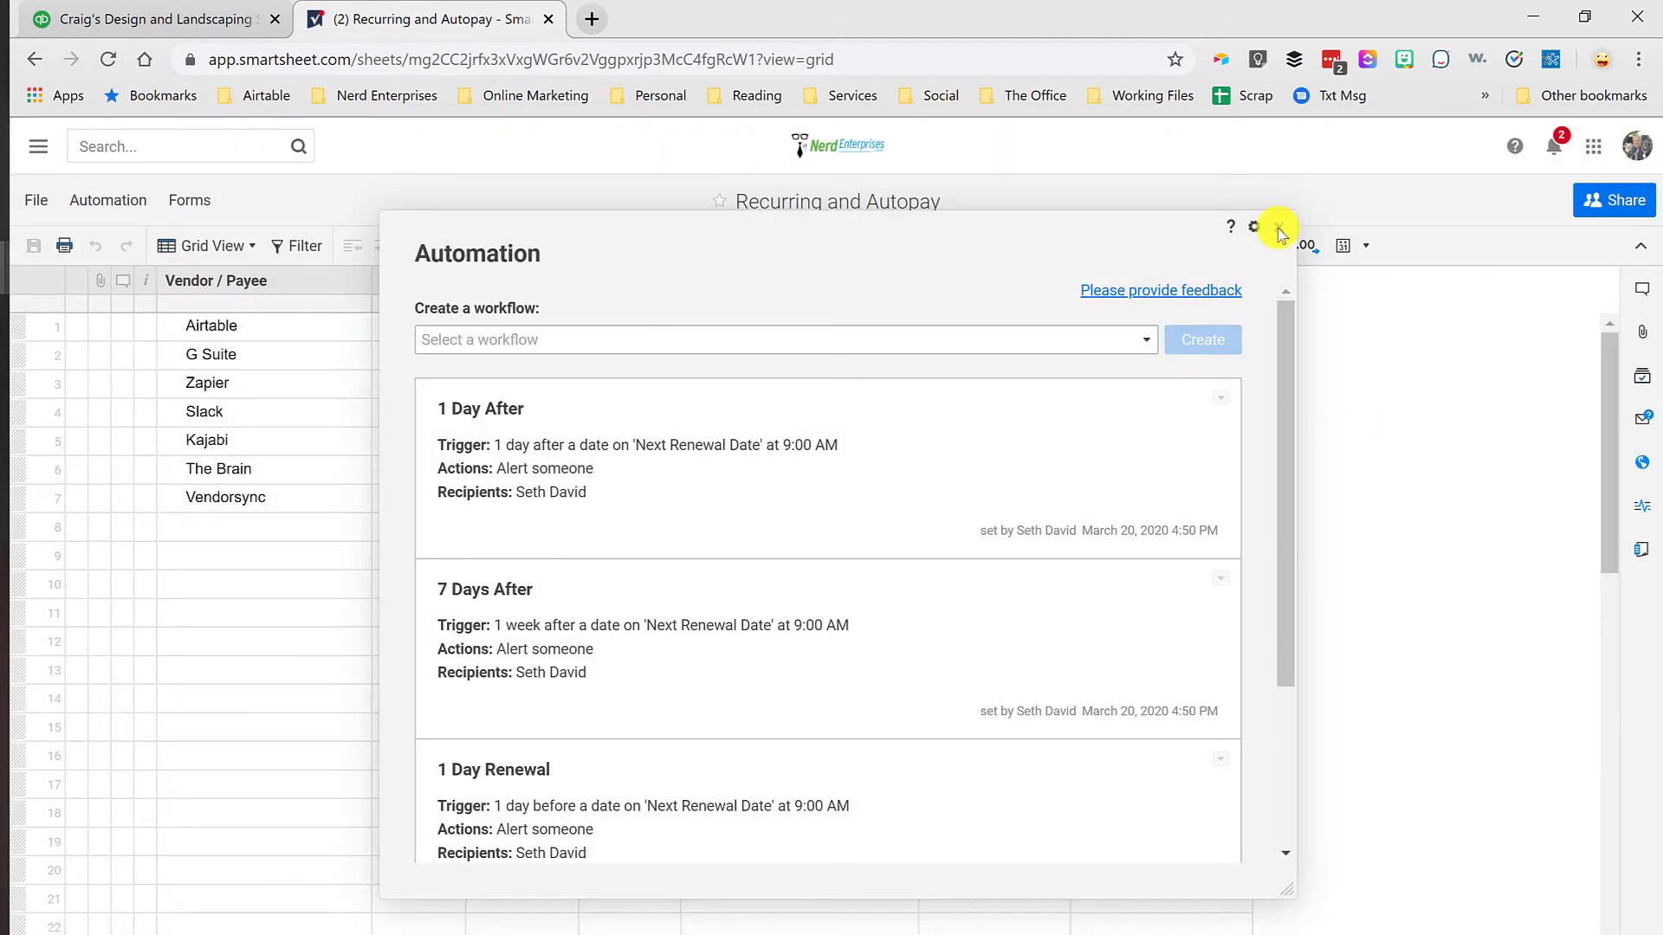
pyautogui.click(1278, 231)
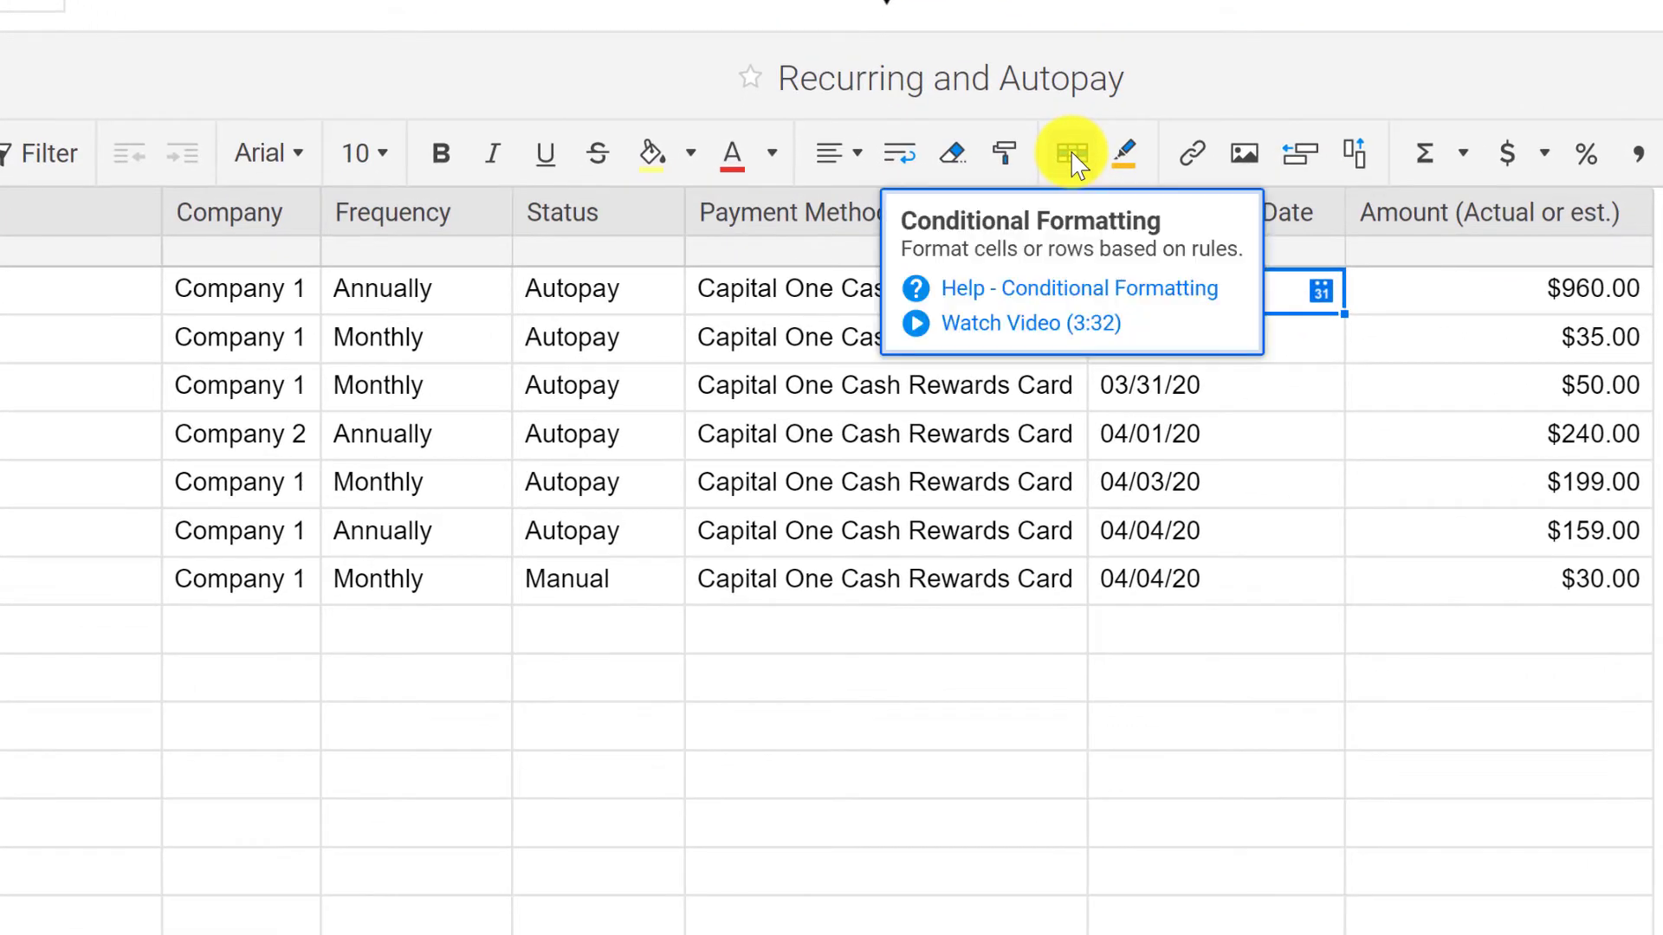
# Step: Add a conditional formatting rule with the condition that Next Renewal Date is in the next 7 days
pyautogui.click(1071, 153)
pyautogui.click(183, 187)
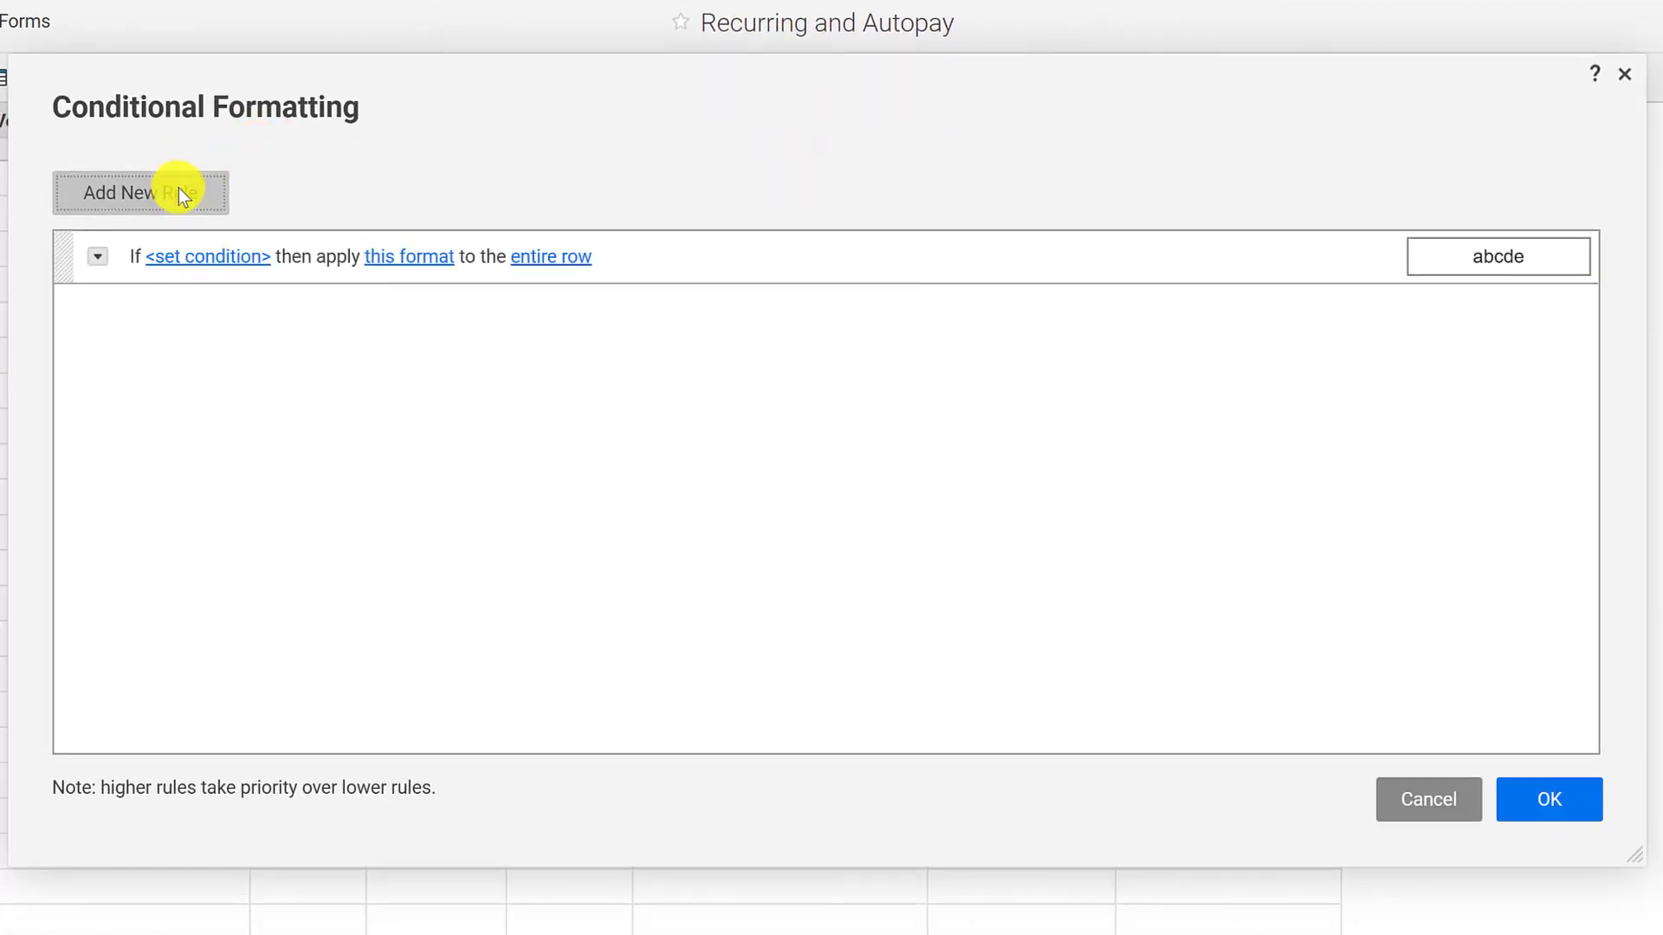
pyautogui.click(200, 255)
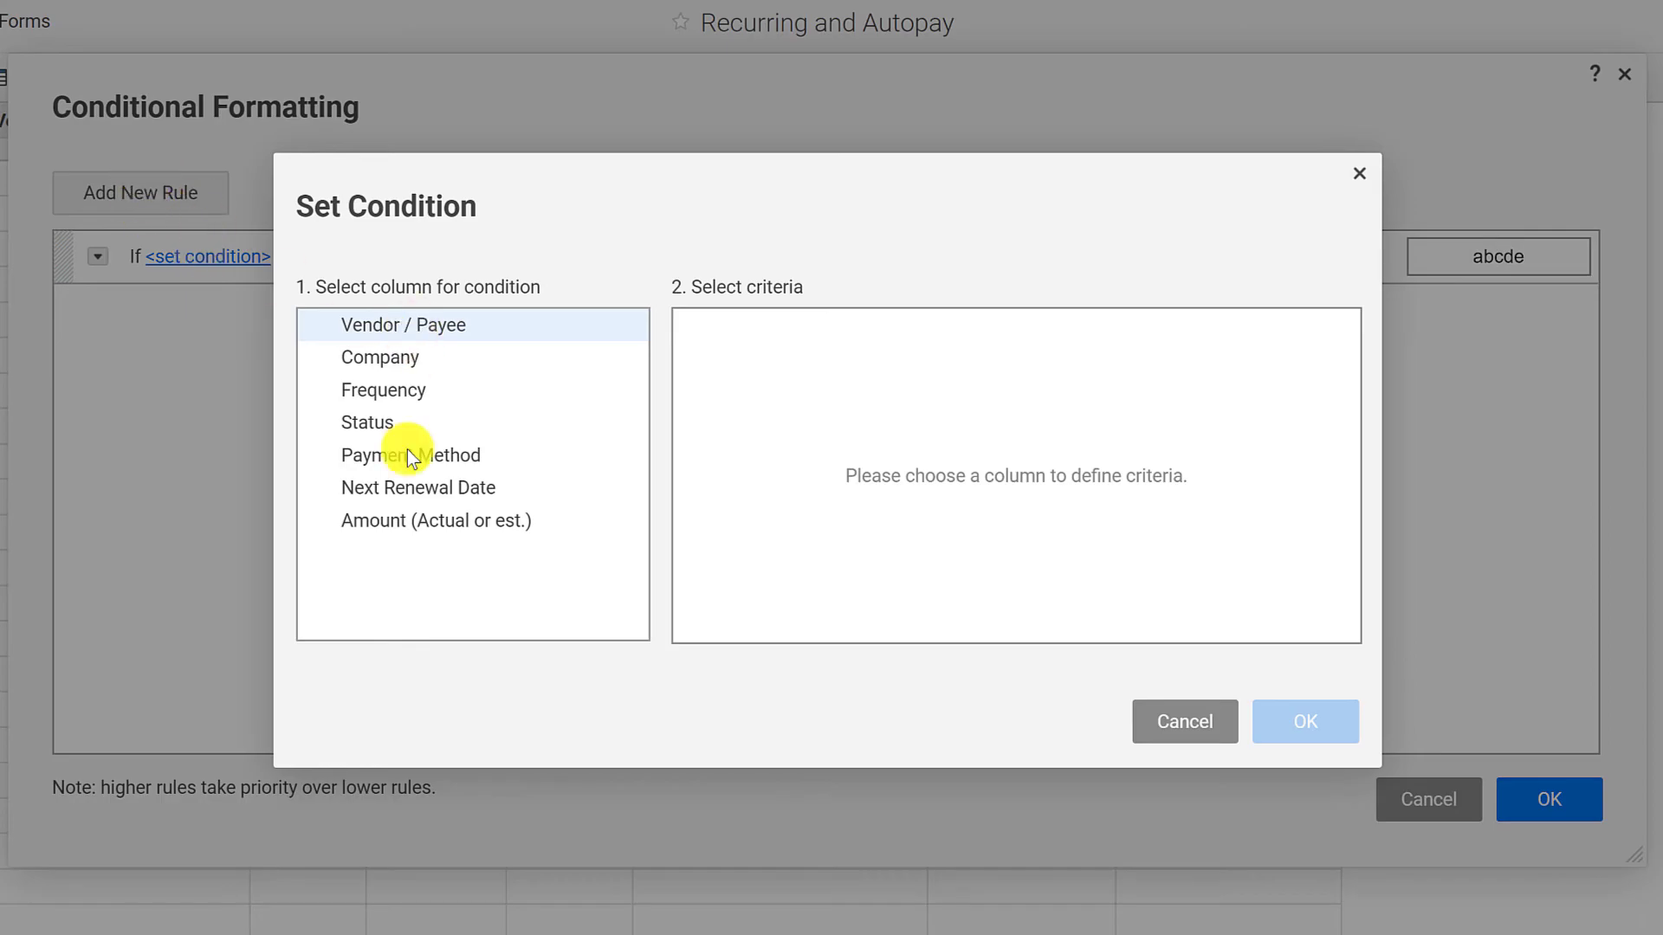
pyautogui.click(401, 490)
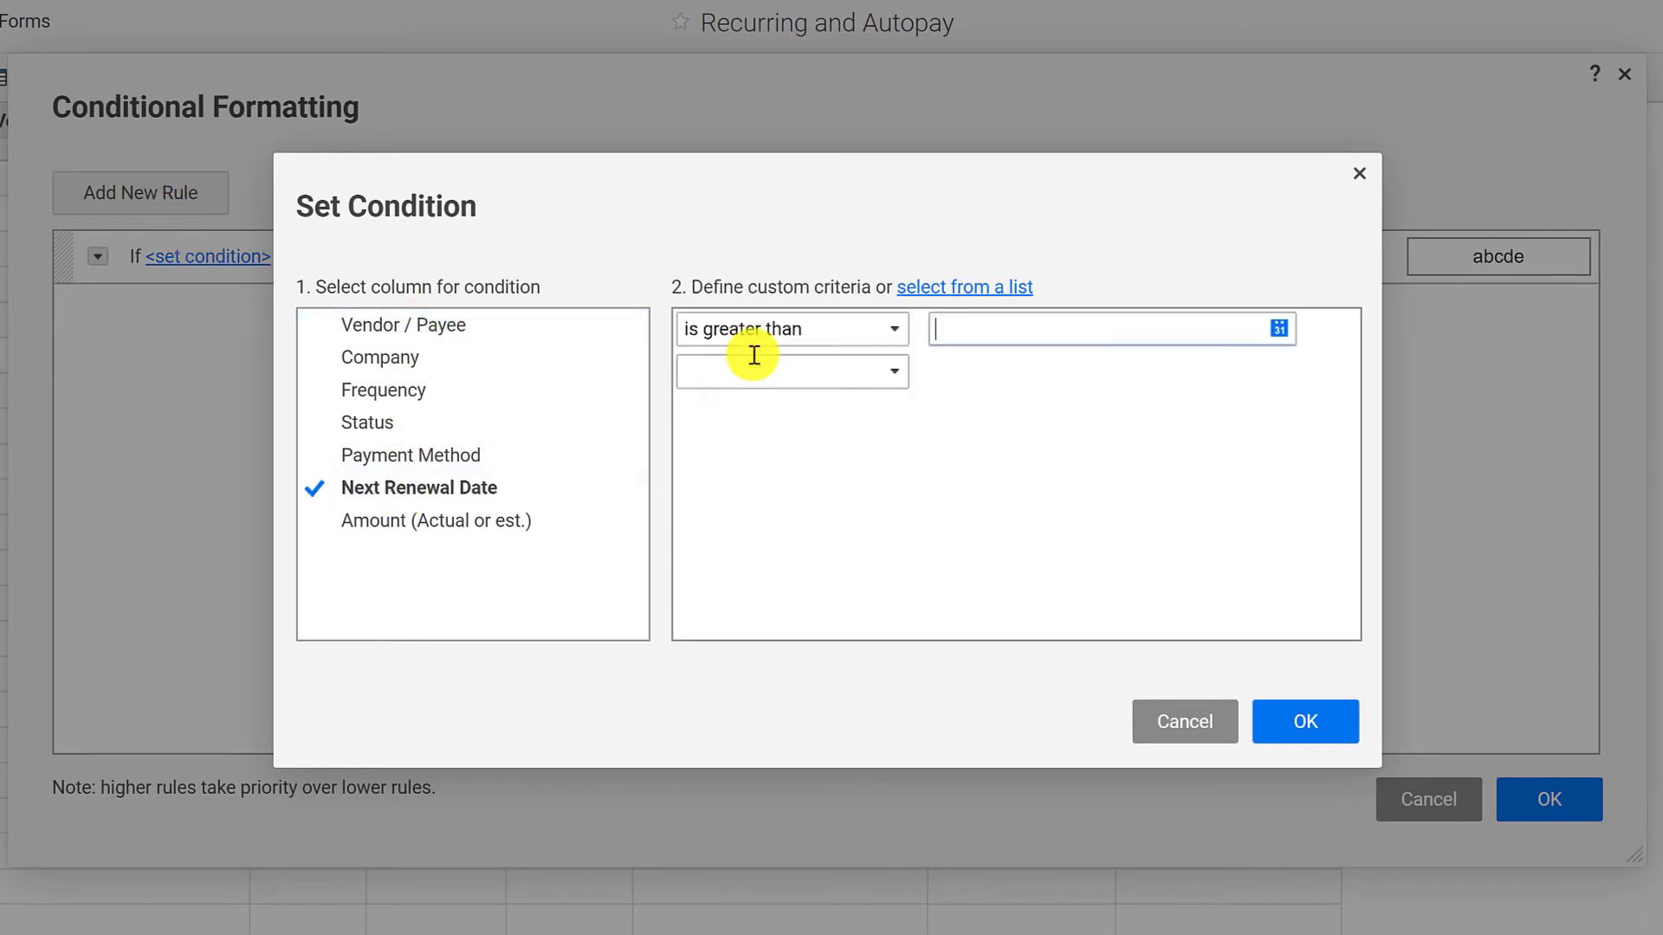
pyautogui.click(900, 326)
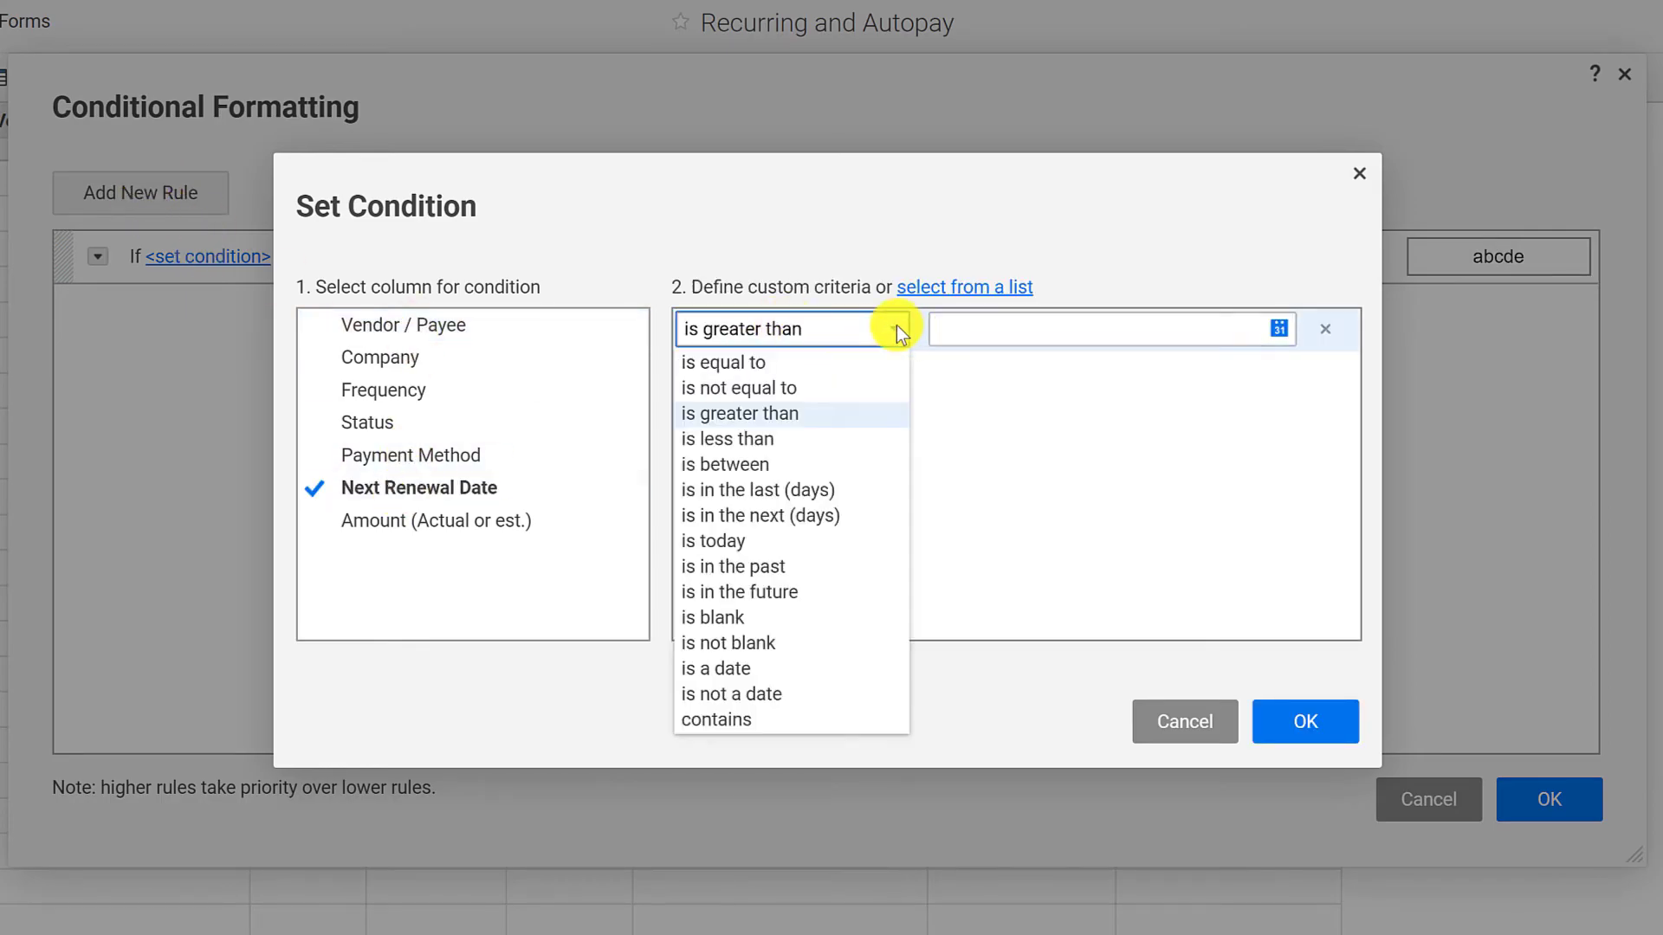
pyautogui.click(777, 520)
pyautogui.click(993, 336)
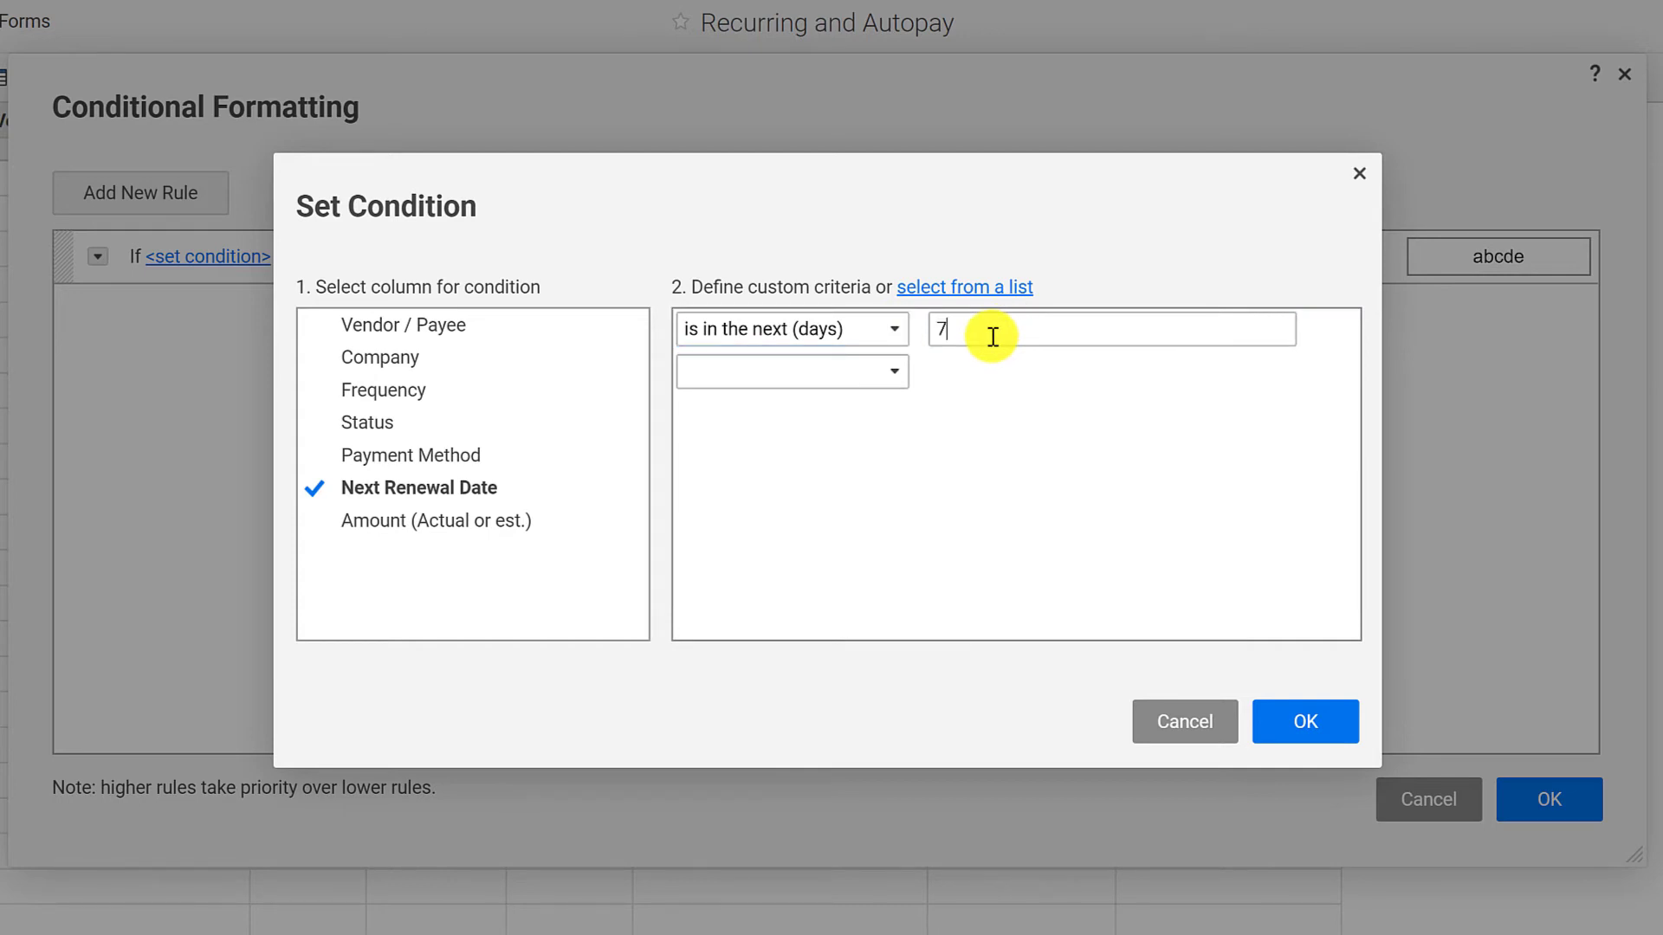
pyautogui.click(1315, 717)
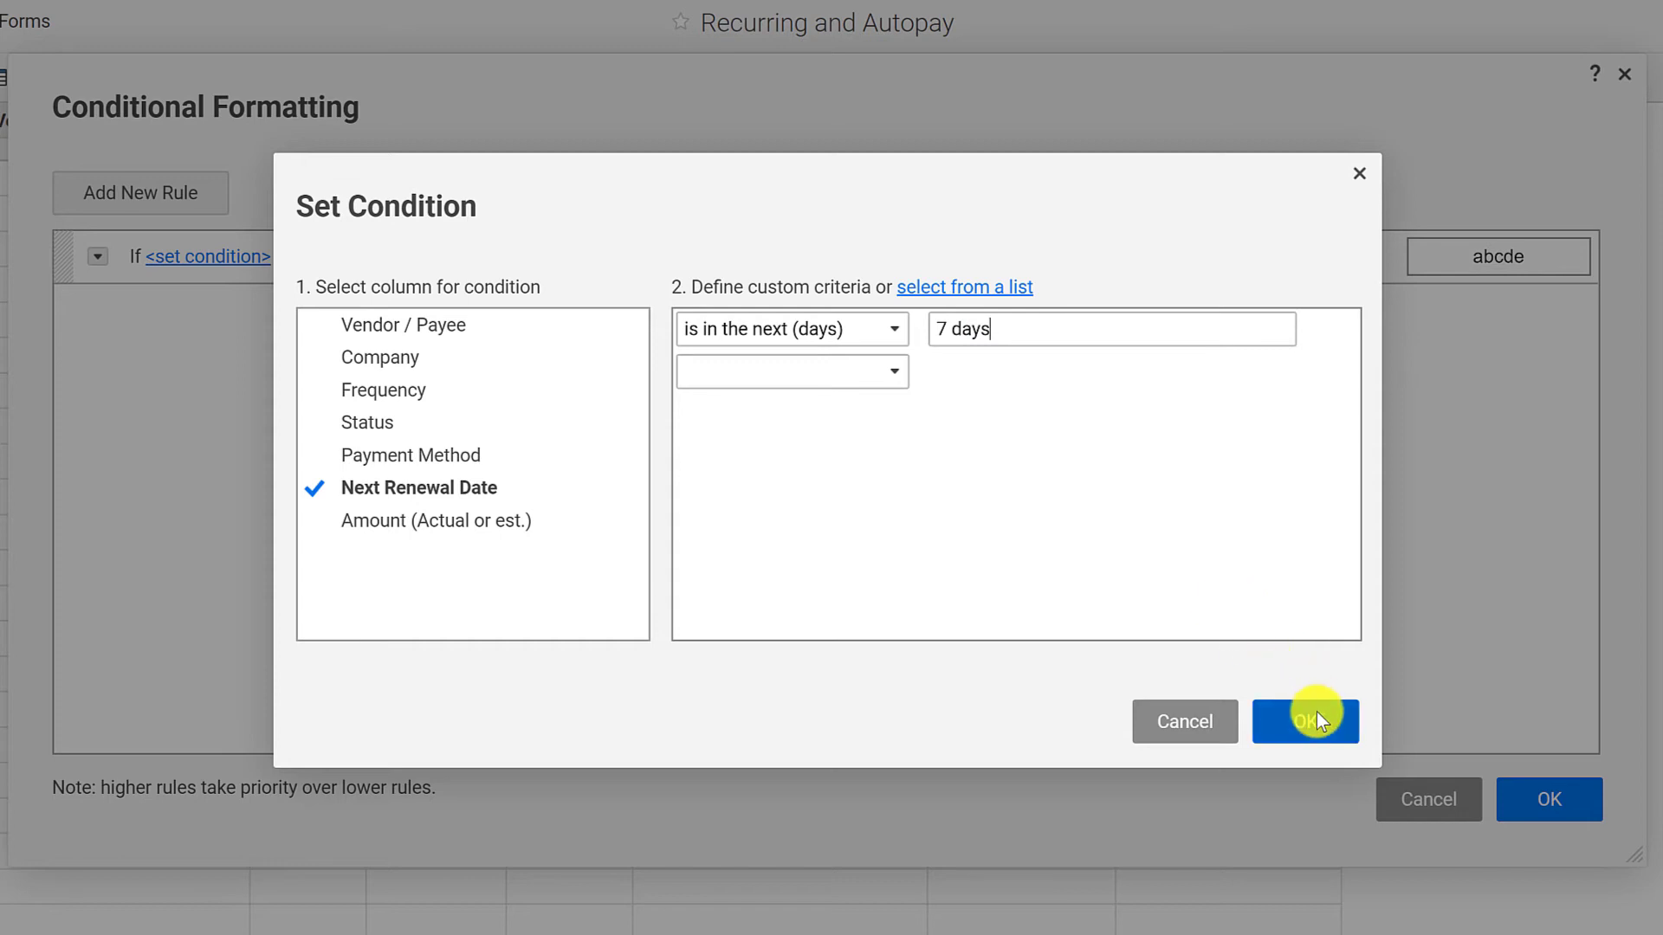
pyautogui.moveTo(1061, 323); pyautogui.dragTo(861, 308)
pyautogui.write('7')
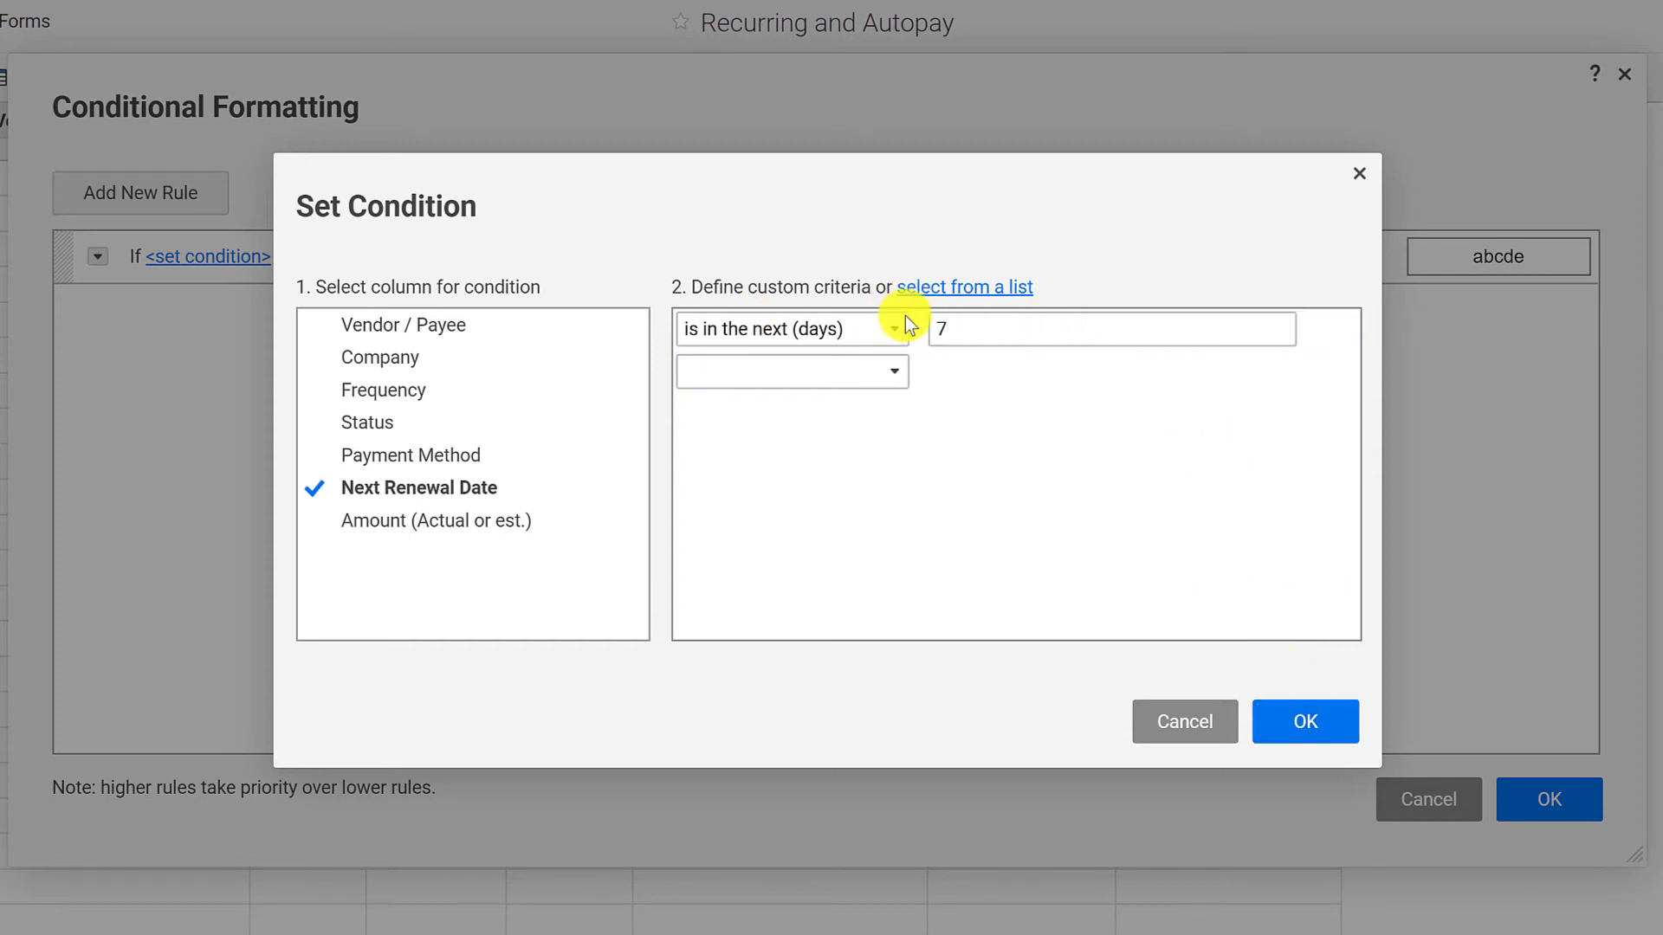
pyautogui.click(1300, 715)
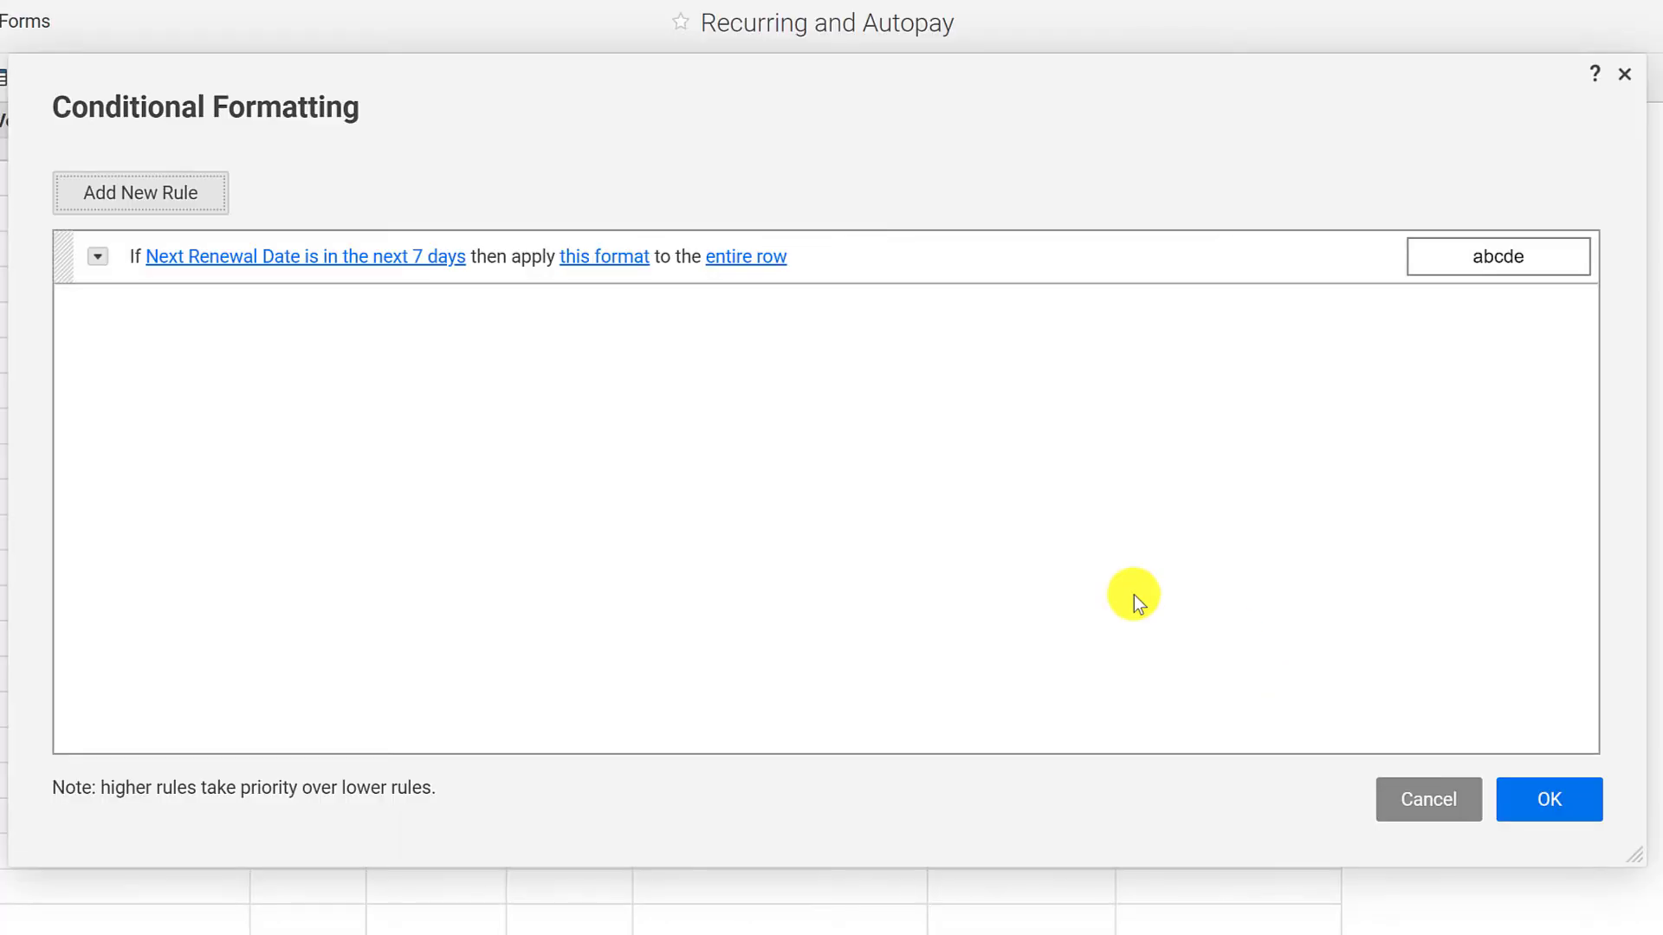
# Step: Format the 7-day rule with a red background and bold yellow text, and apply it to the sheet
pyautogui.click(596, 258)
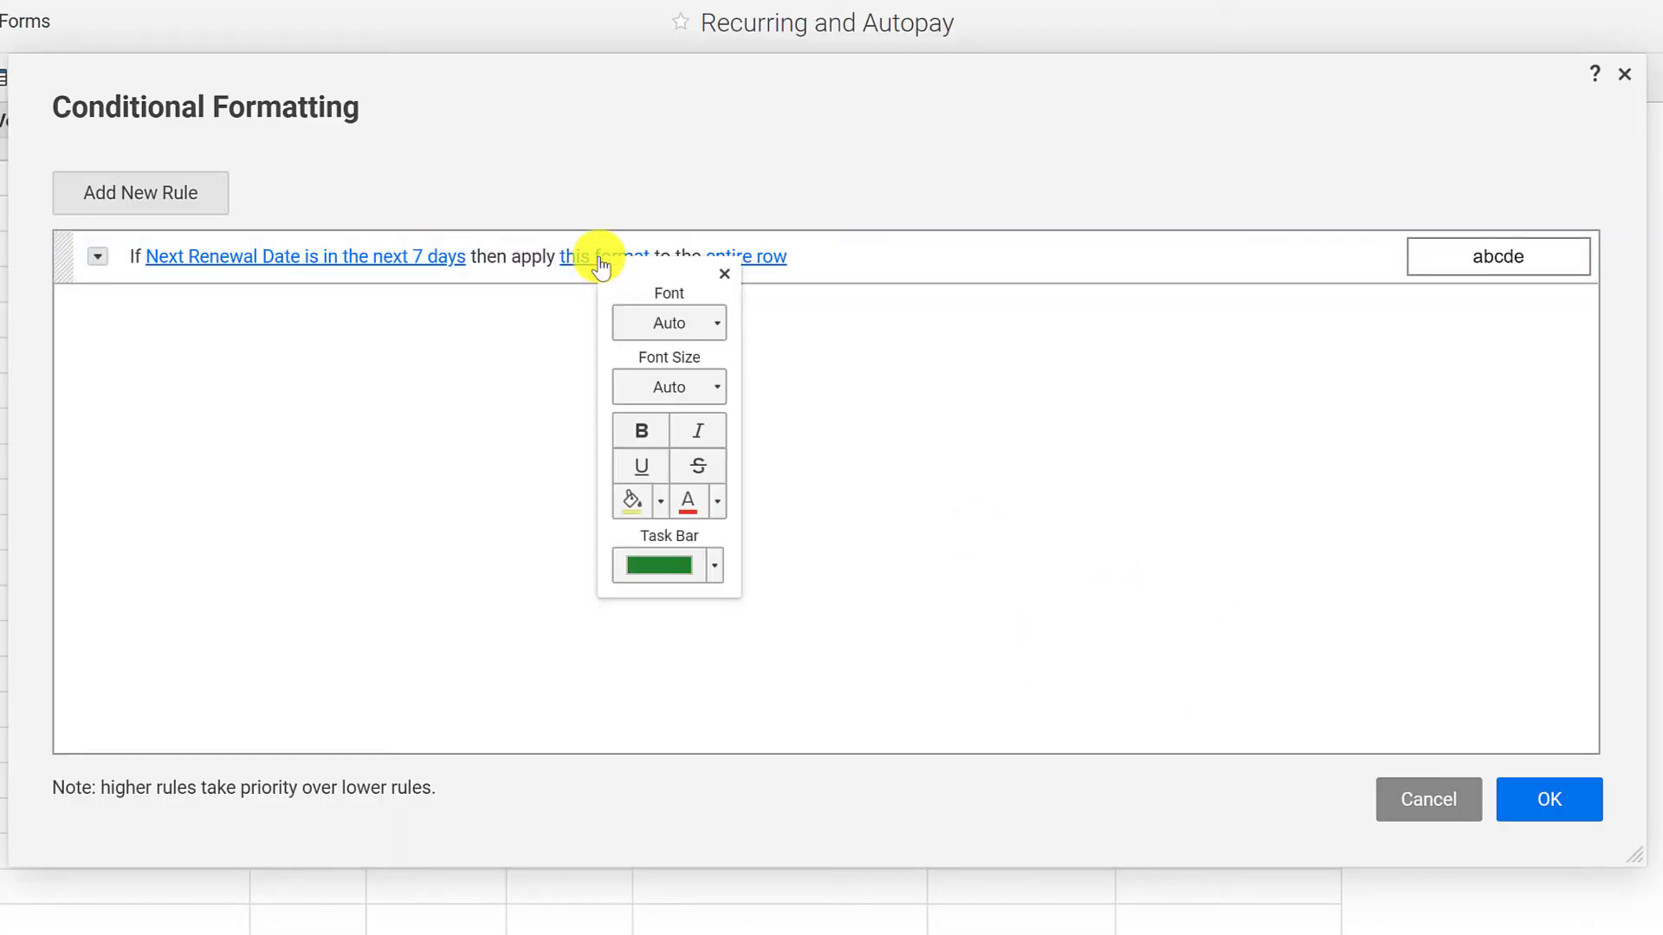
pyautogui.click(662, 506)
pyautogui.click(756, 533)
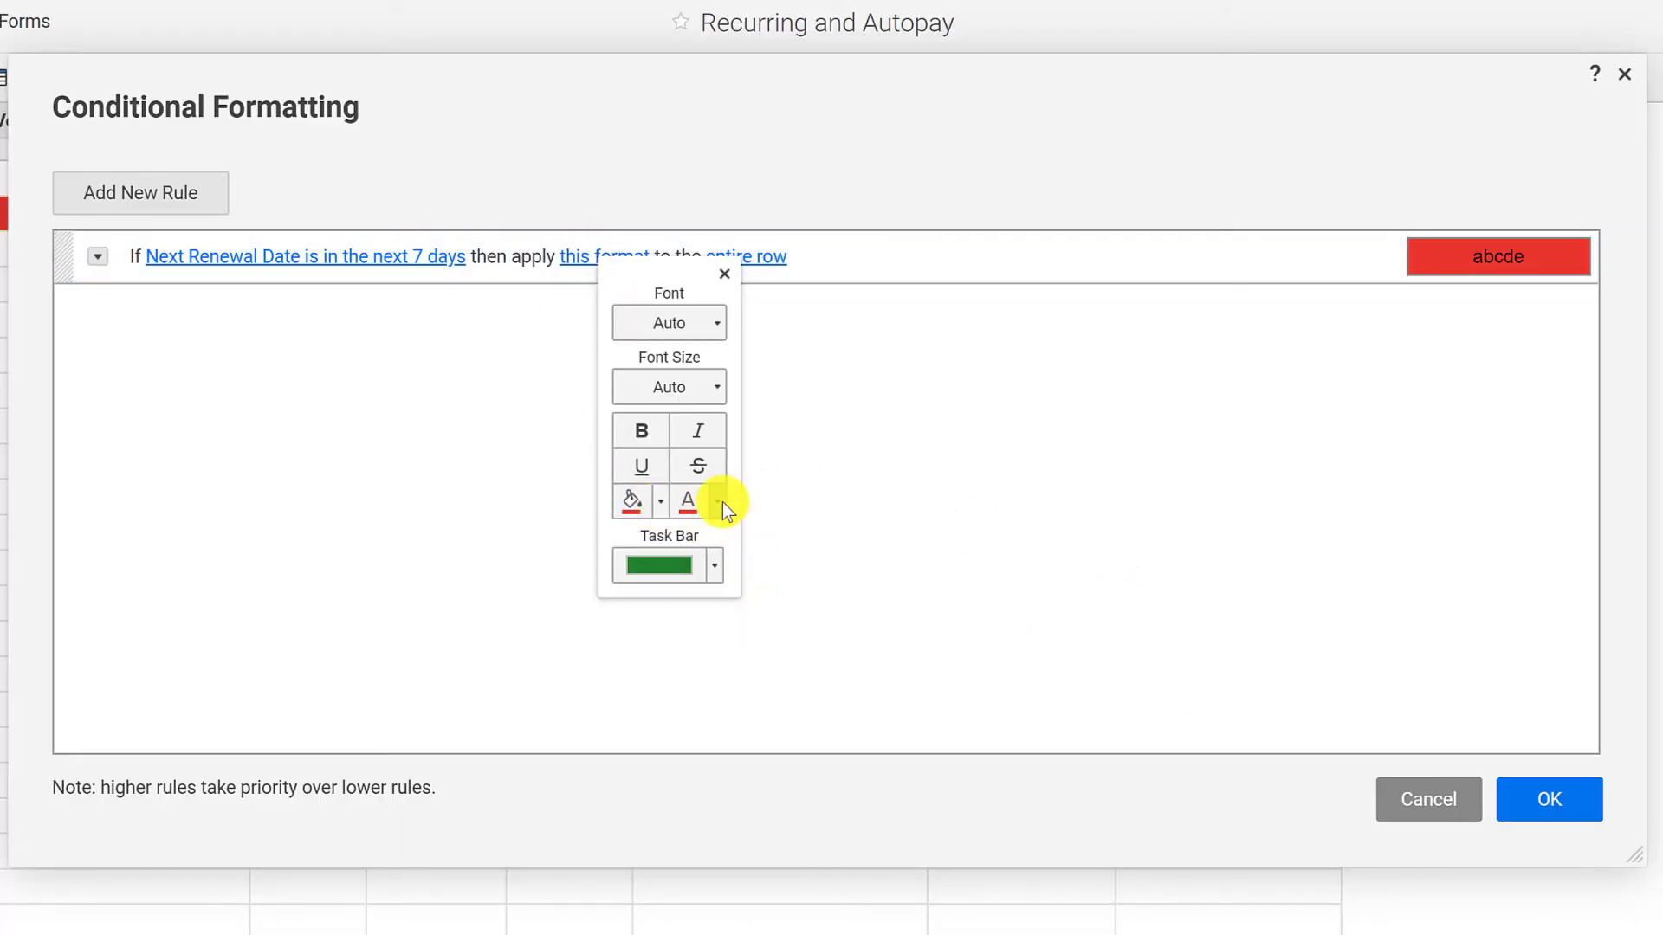
pyautogui.click(722, 503)
pyautogui.click(799, 554)
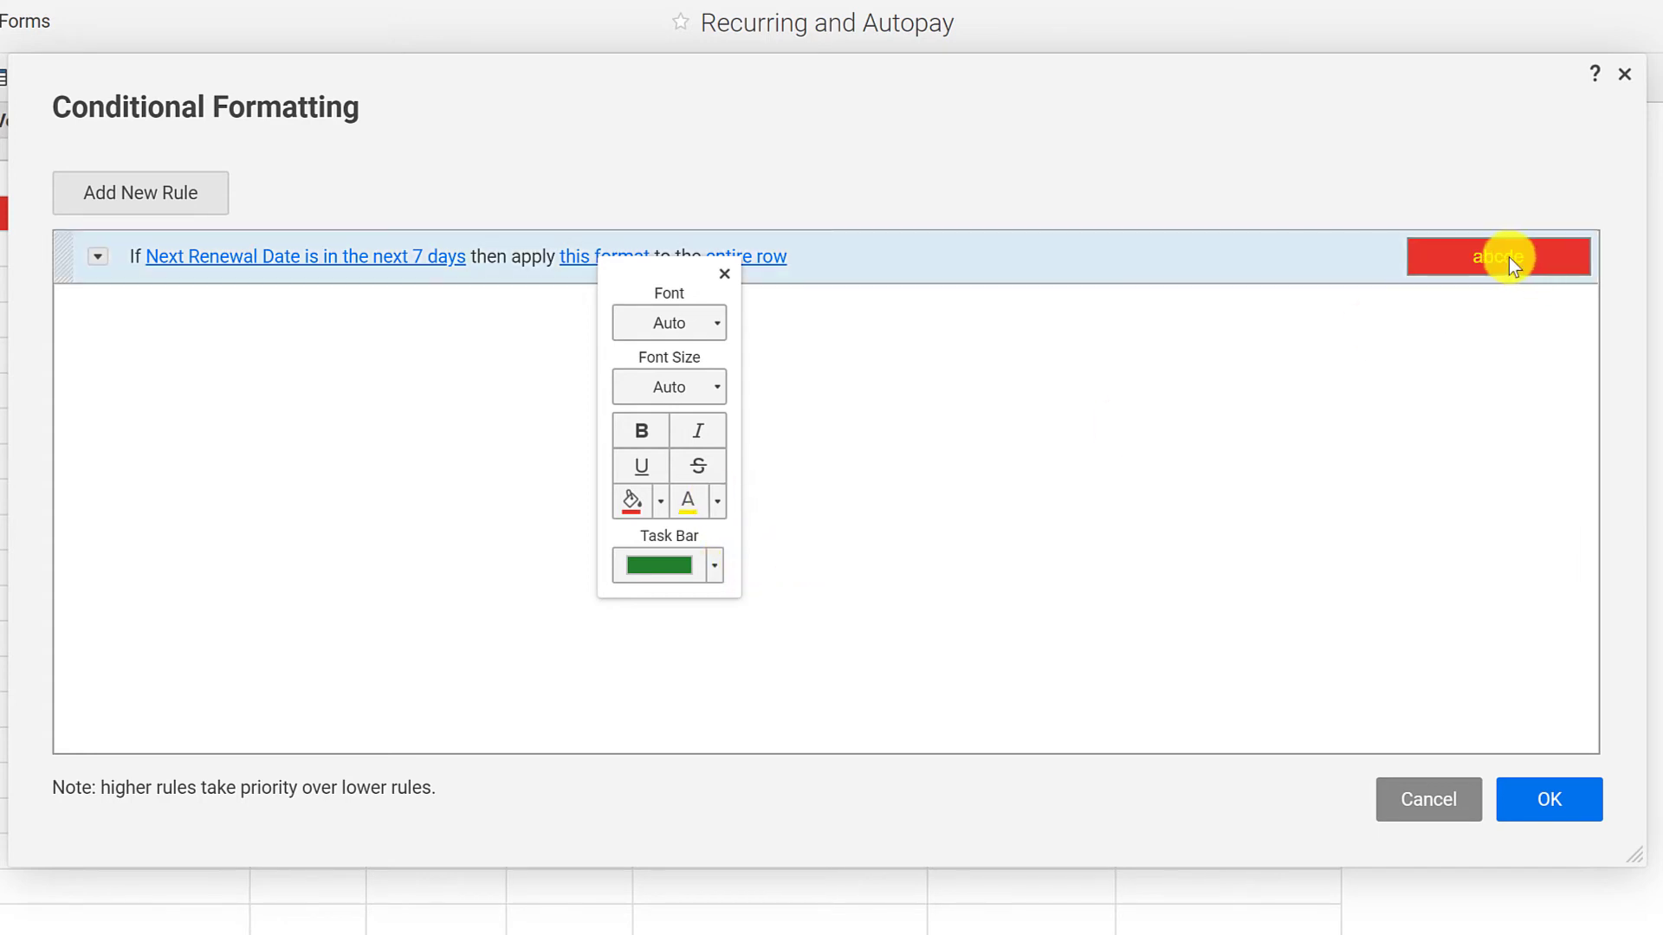
pyautogui.click(648, 431)
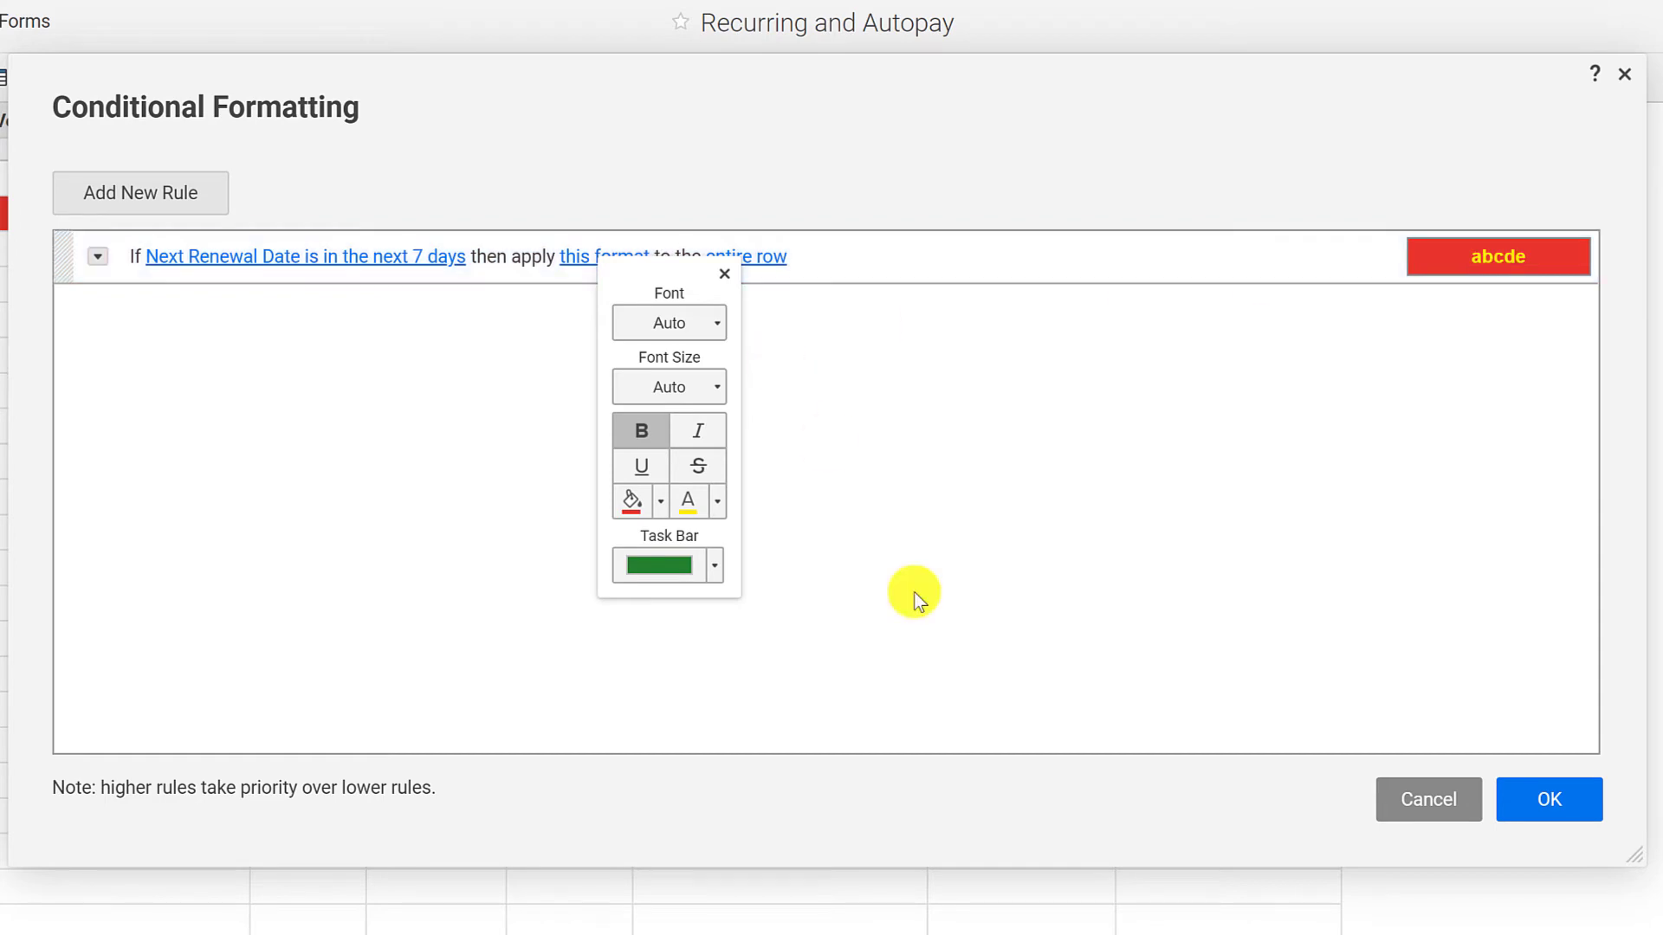
pyautogui.click(1550, 799)
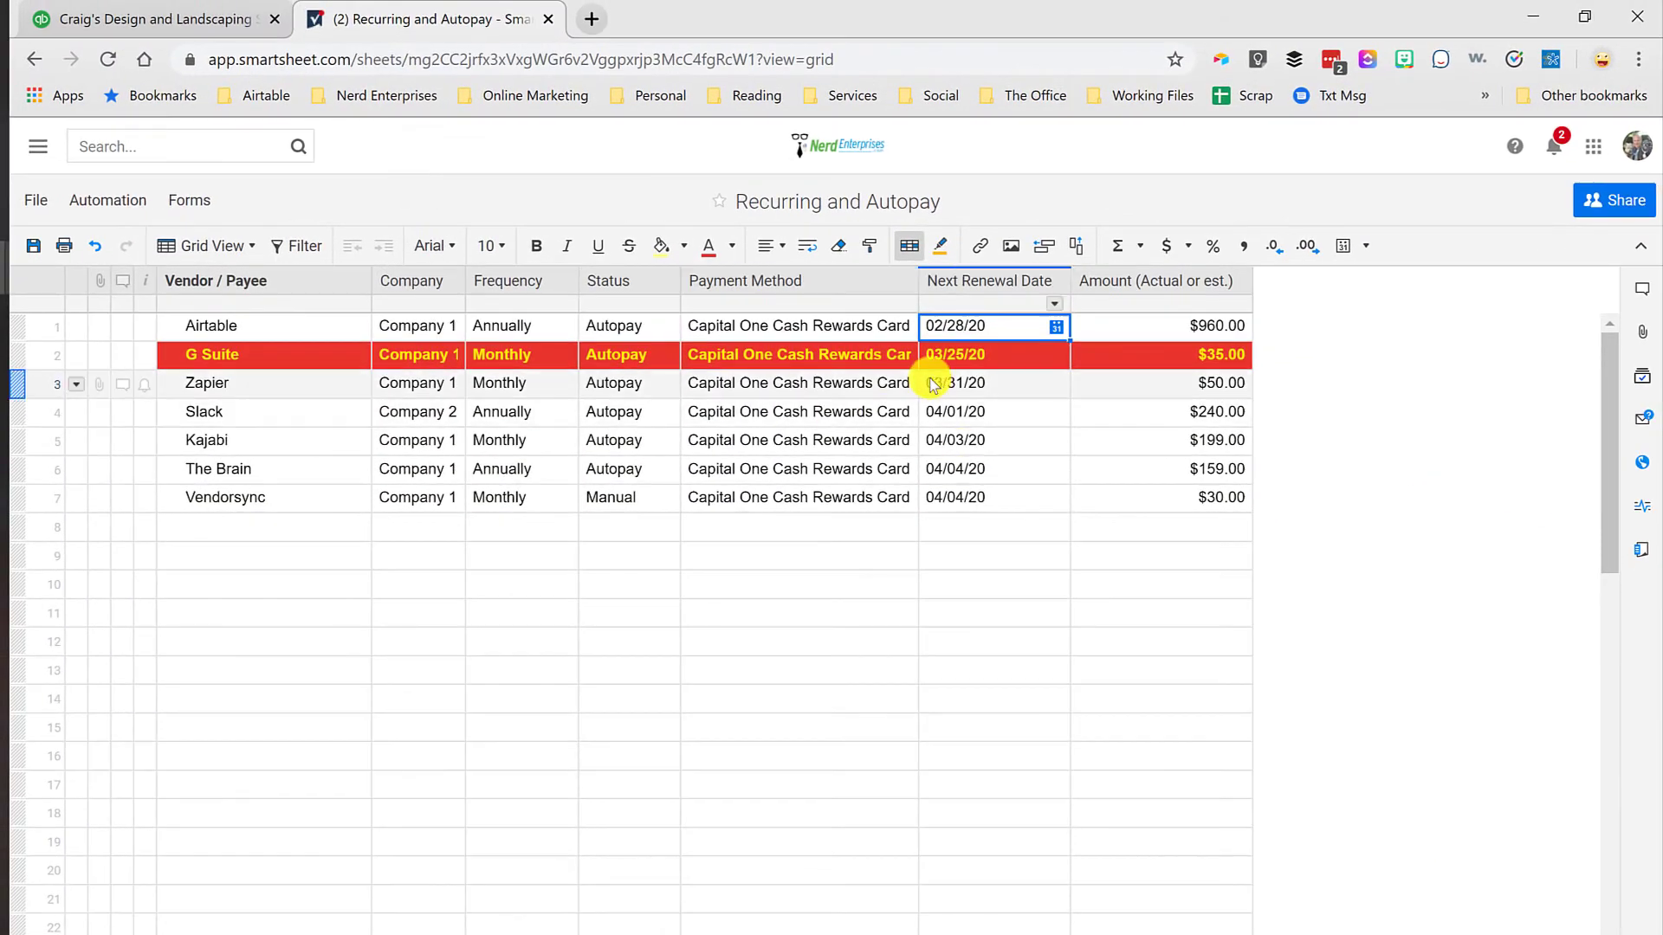
pyautogui.click(981, 324)
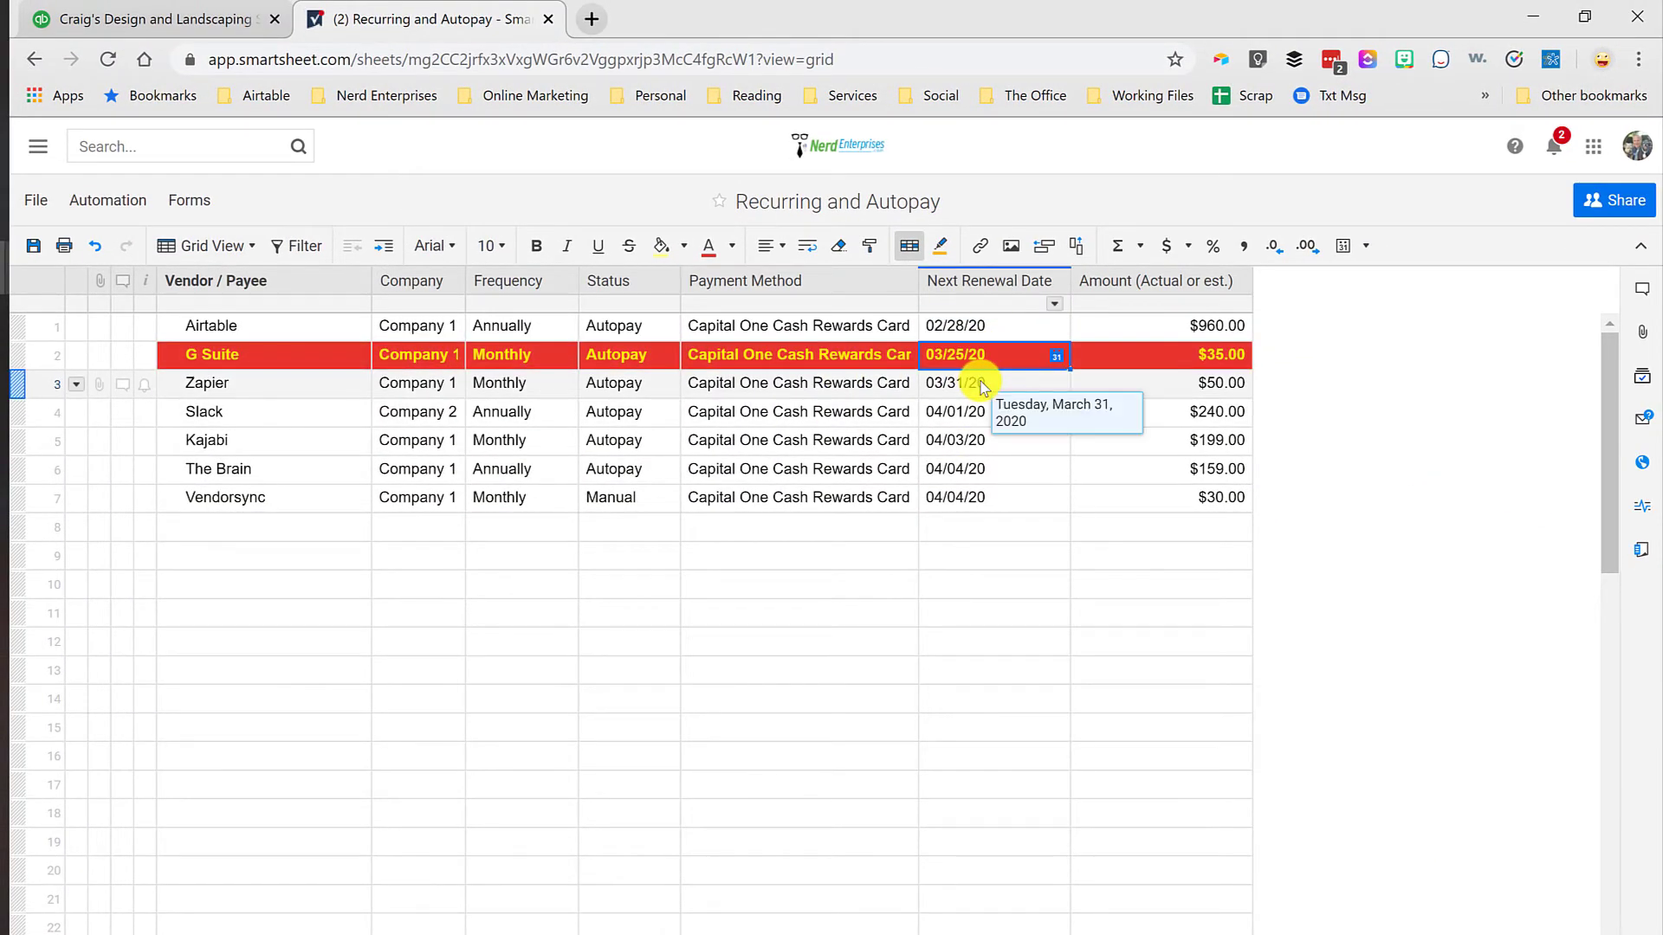
pyautogui.click(984, 325)
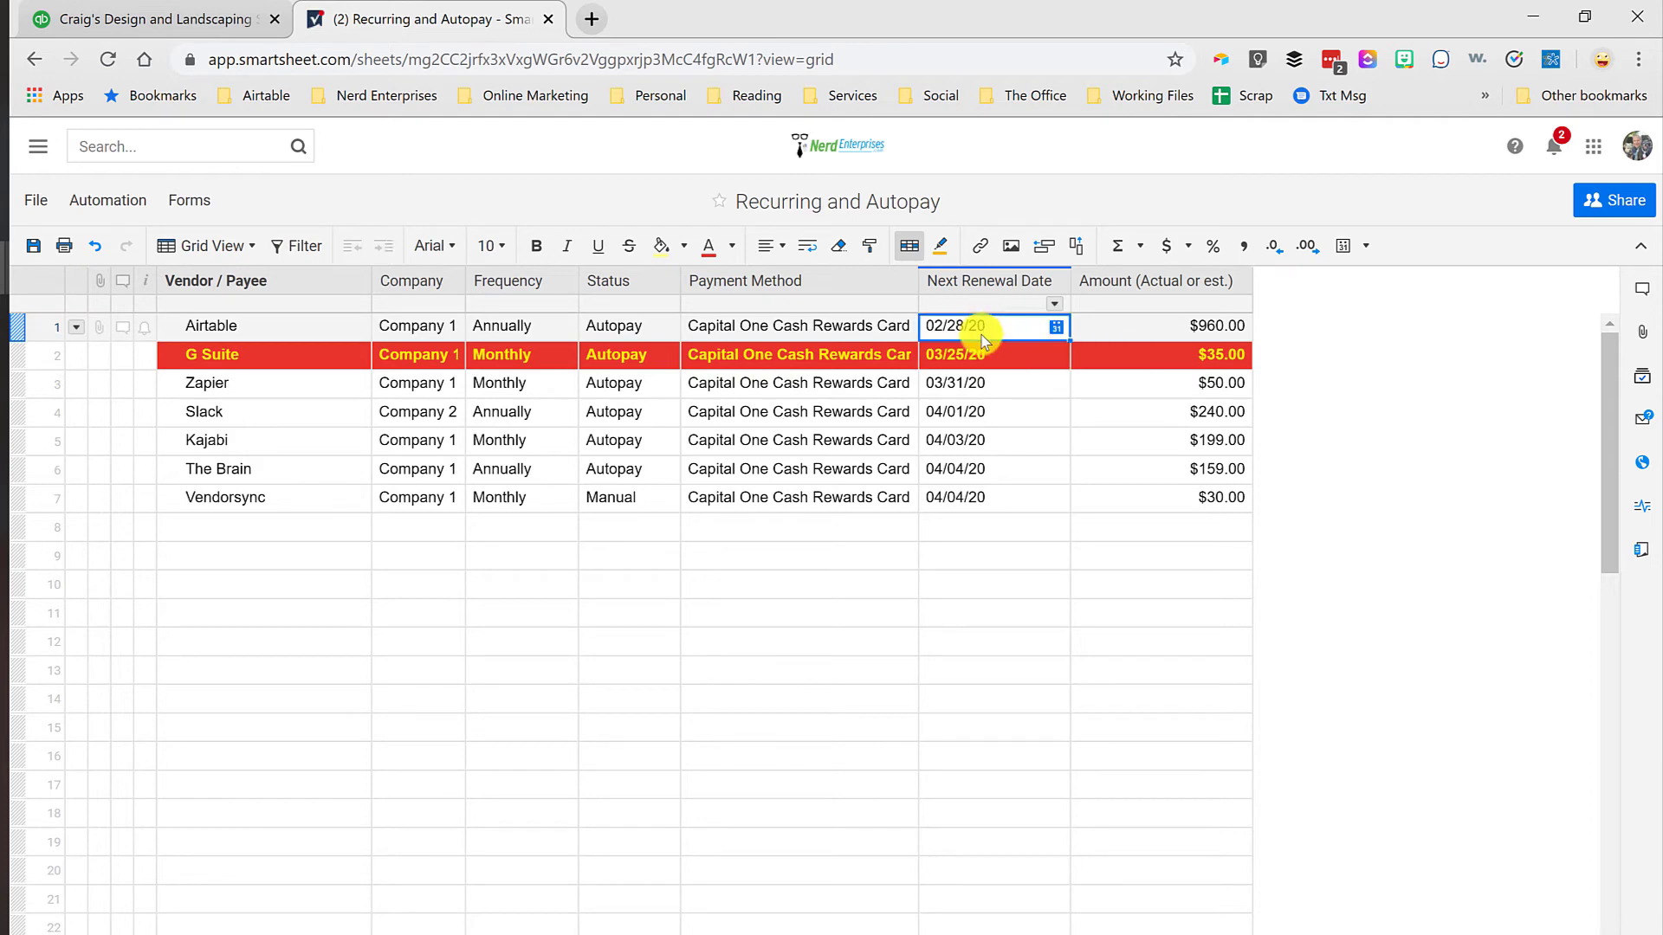
pyautogui.click(996, 362)
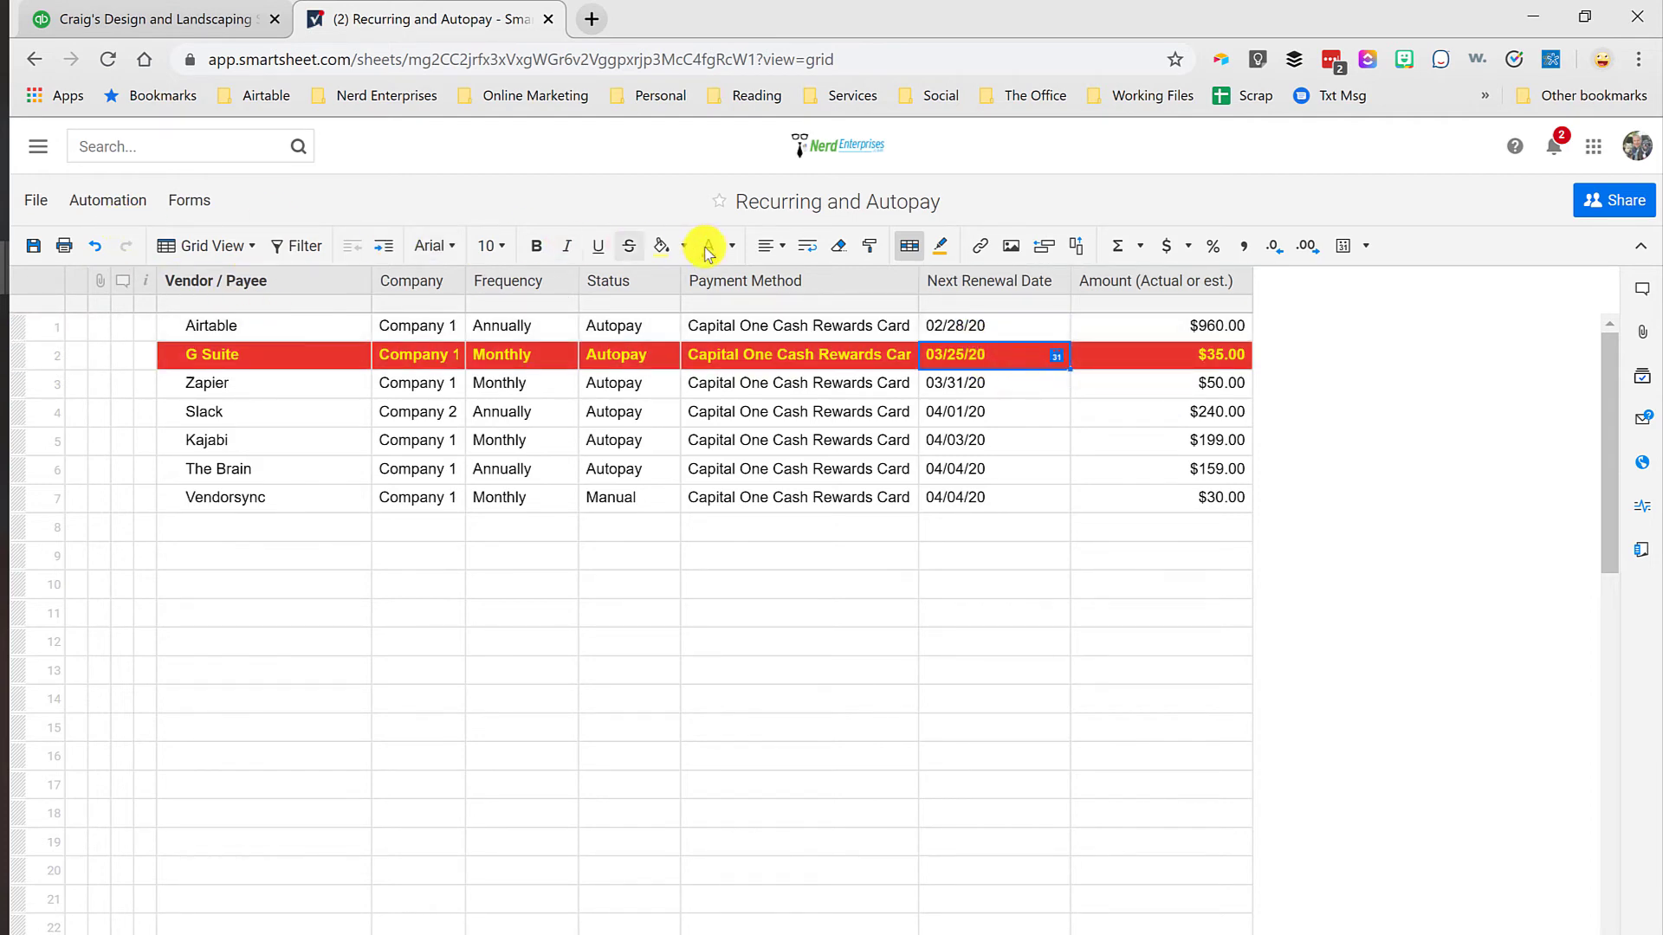
# Step: Change the 7-day rule's format to a dark red background with white text and apply it
pyautogui.click(910, 248)
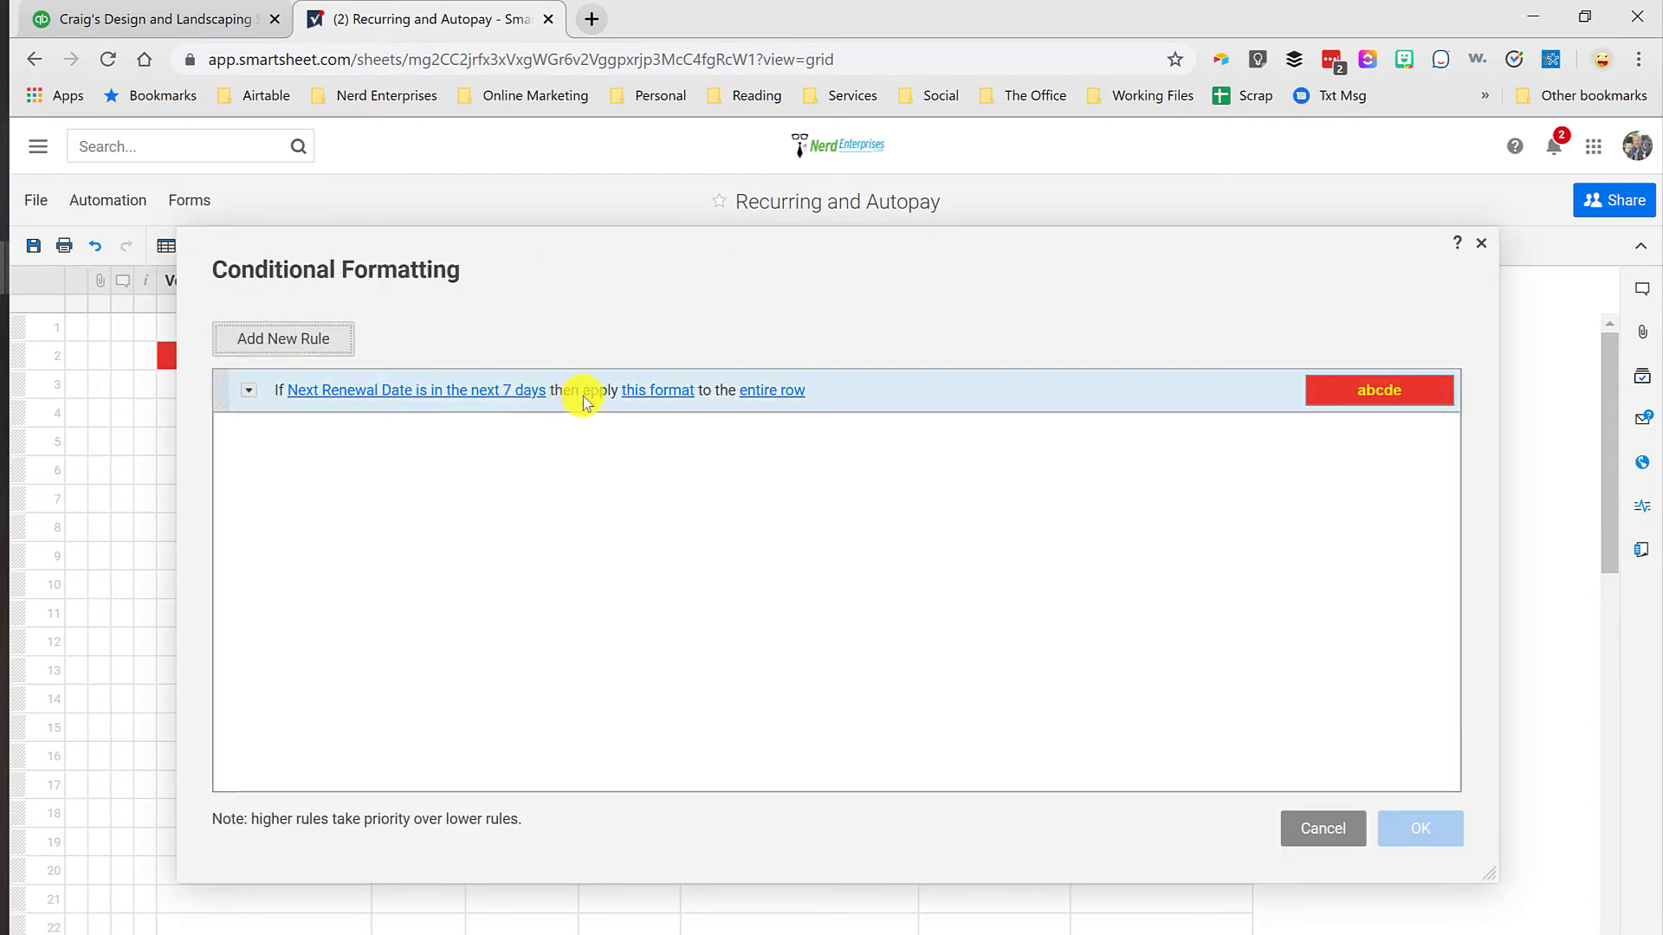
pyautogui.click(675, 391)
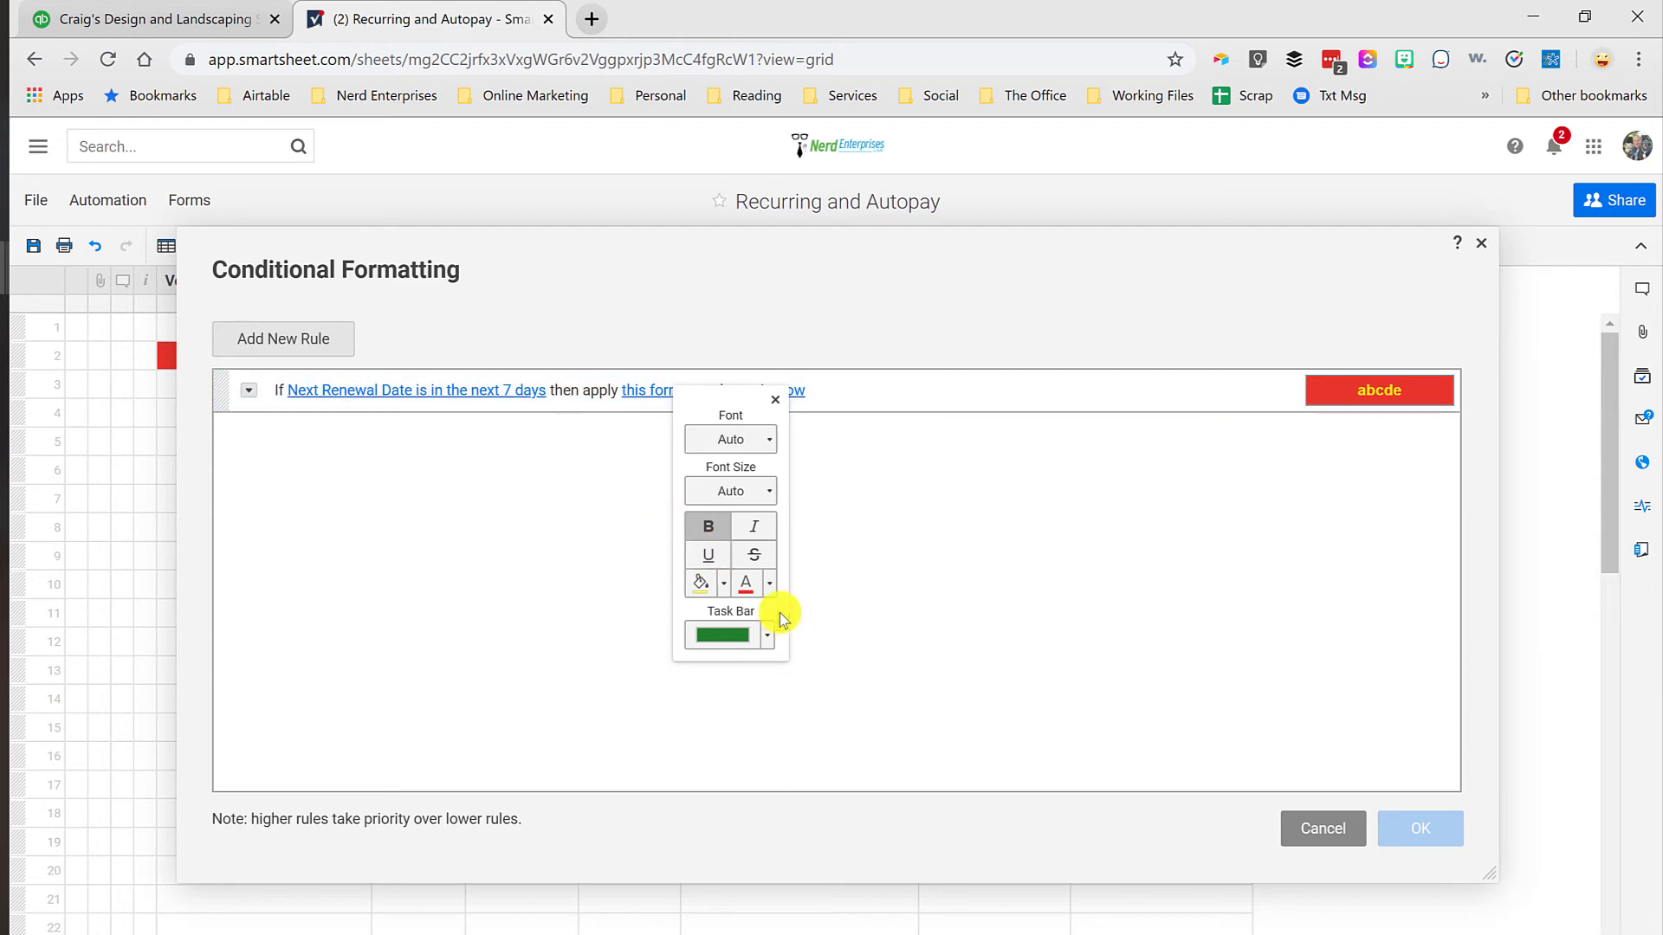
pyautogui.click(720, 585)
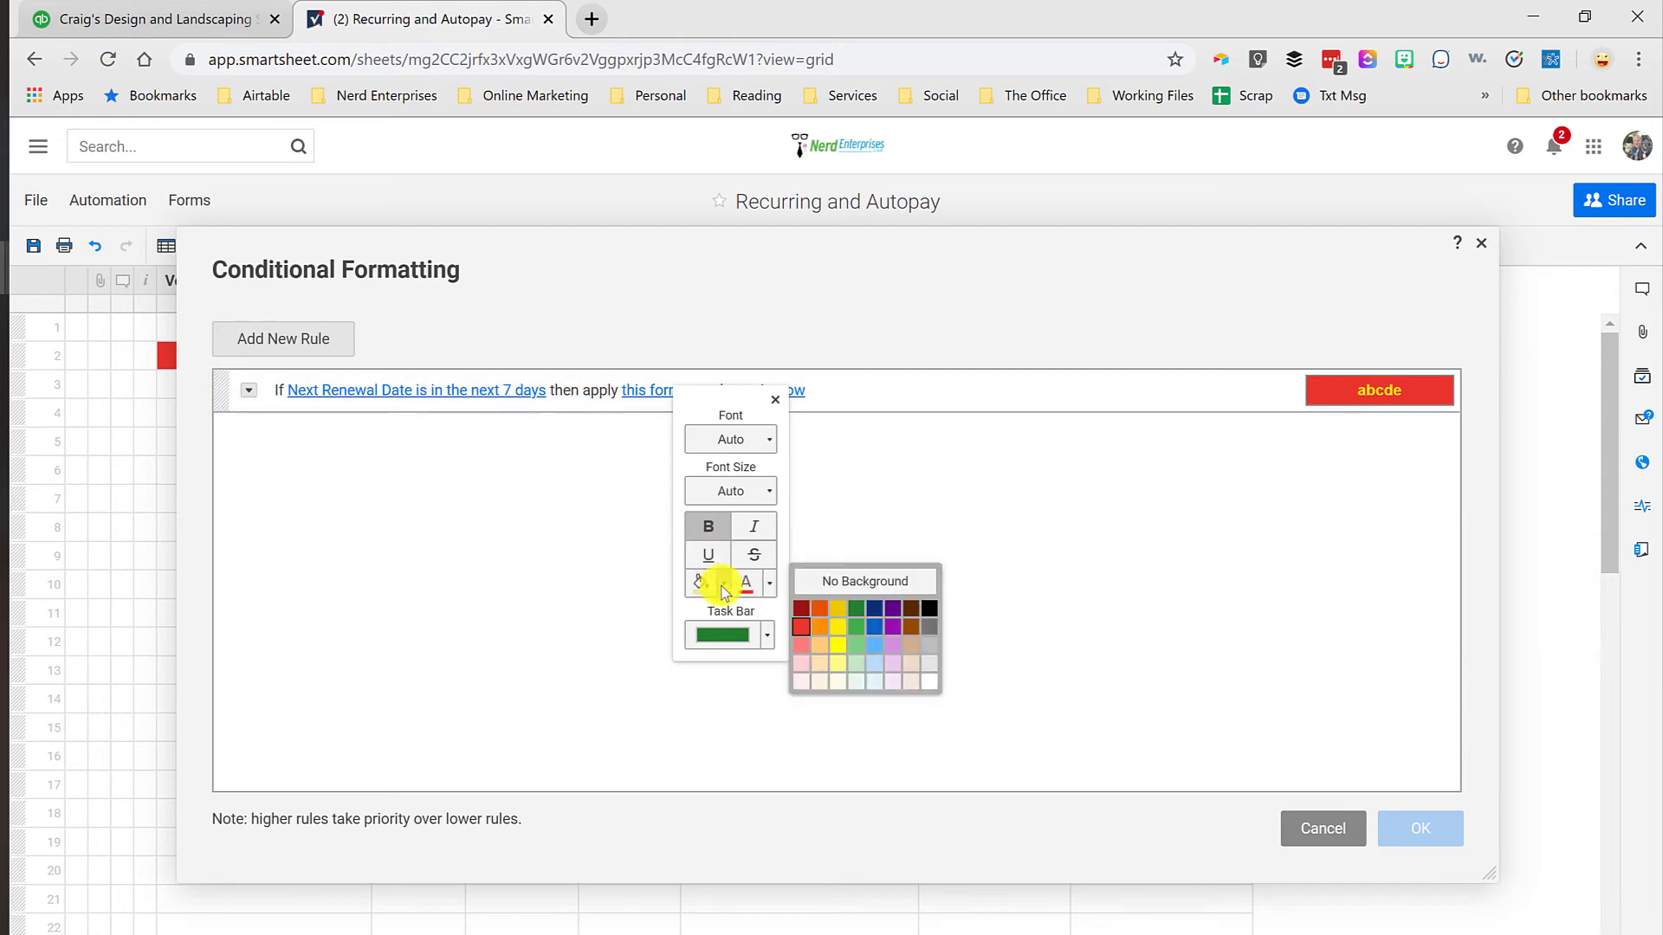
pyautogui.click(801, 608)
pyautogui.click(769, 583)
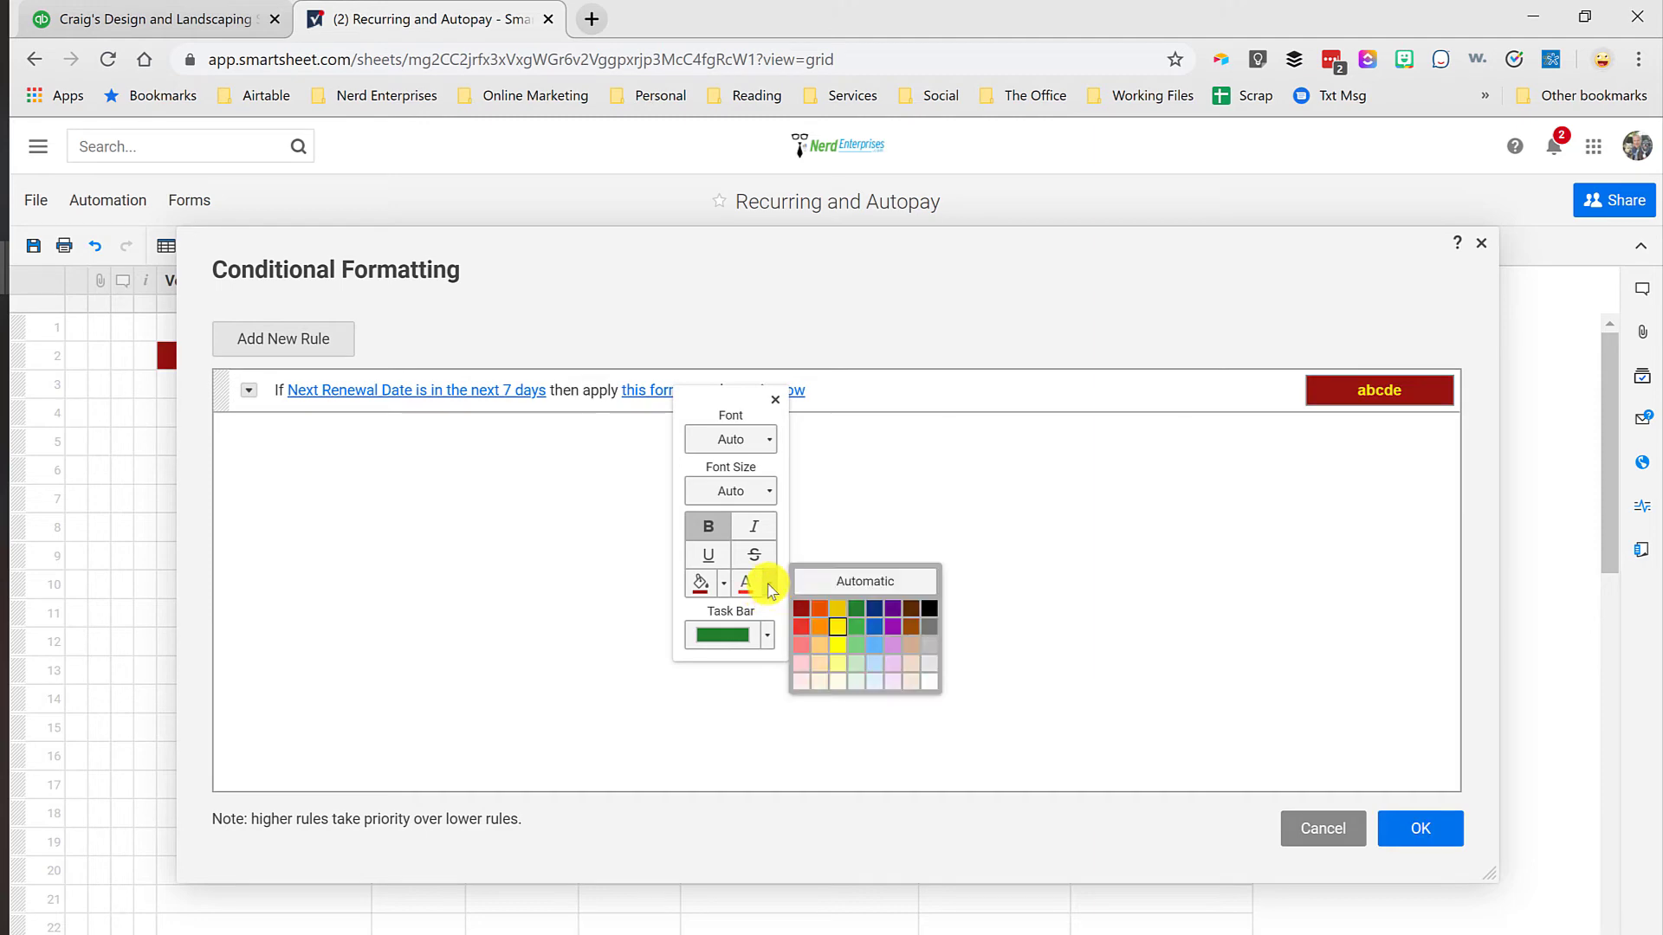
pyautogui.click(933, 680)
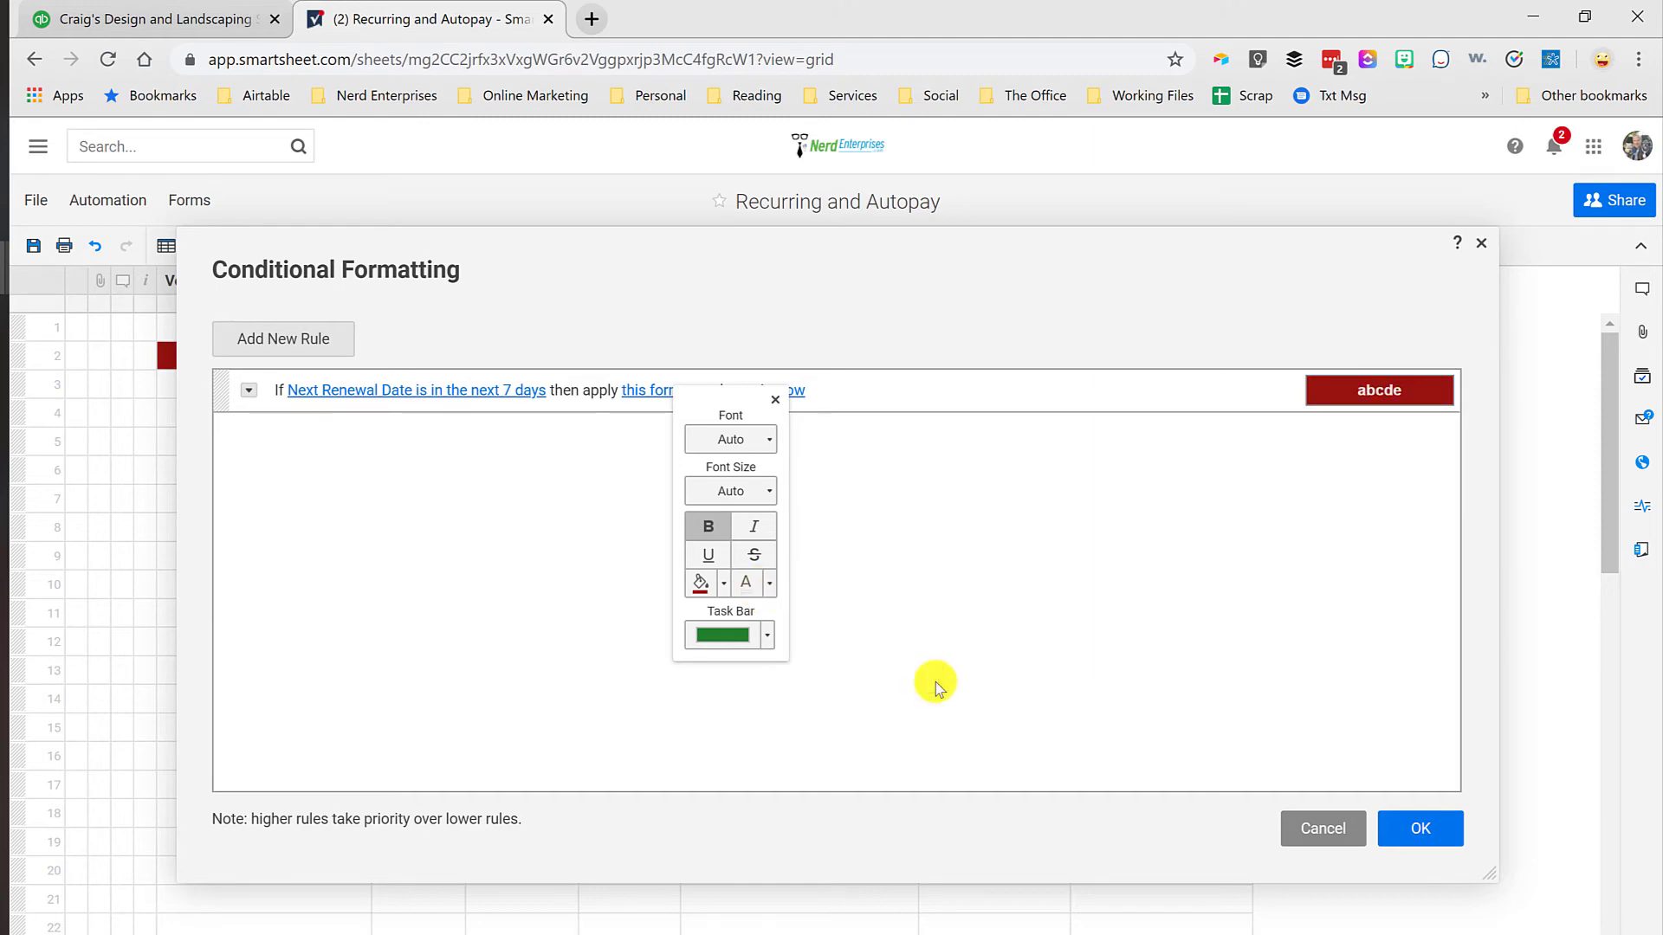
pyautogui.click(1420, 828)
# Step: Add a second conditional formatting rule with the condition that Next Renewal Date is in the past
pyautogui.click(958, 327)
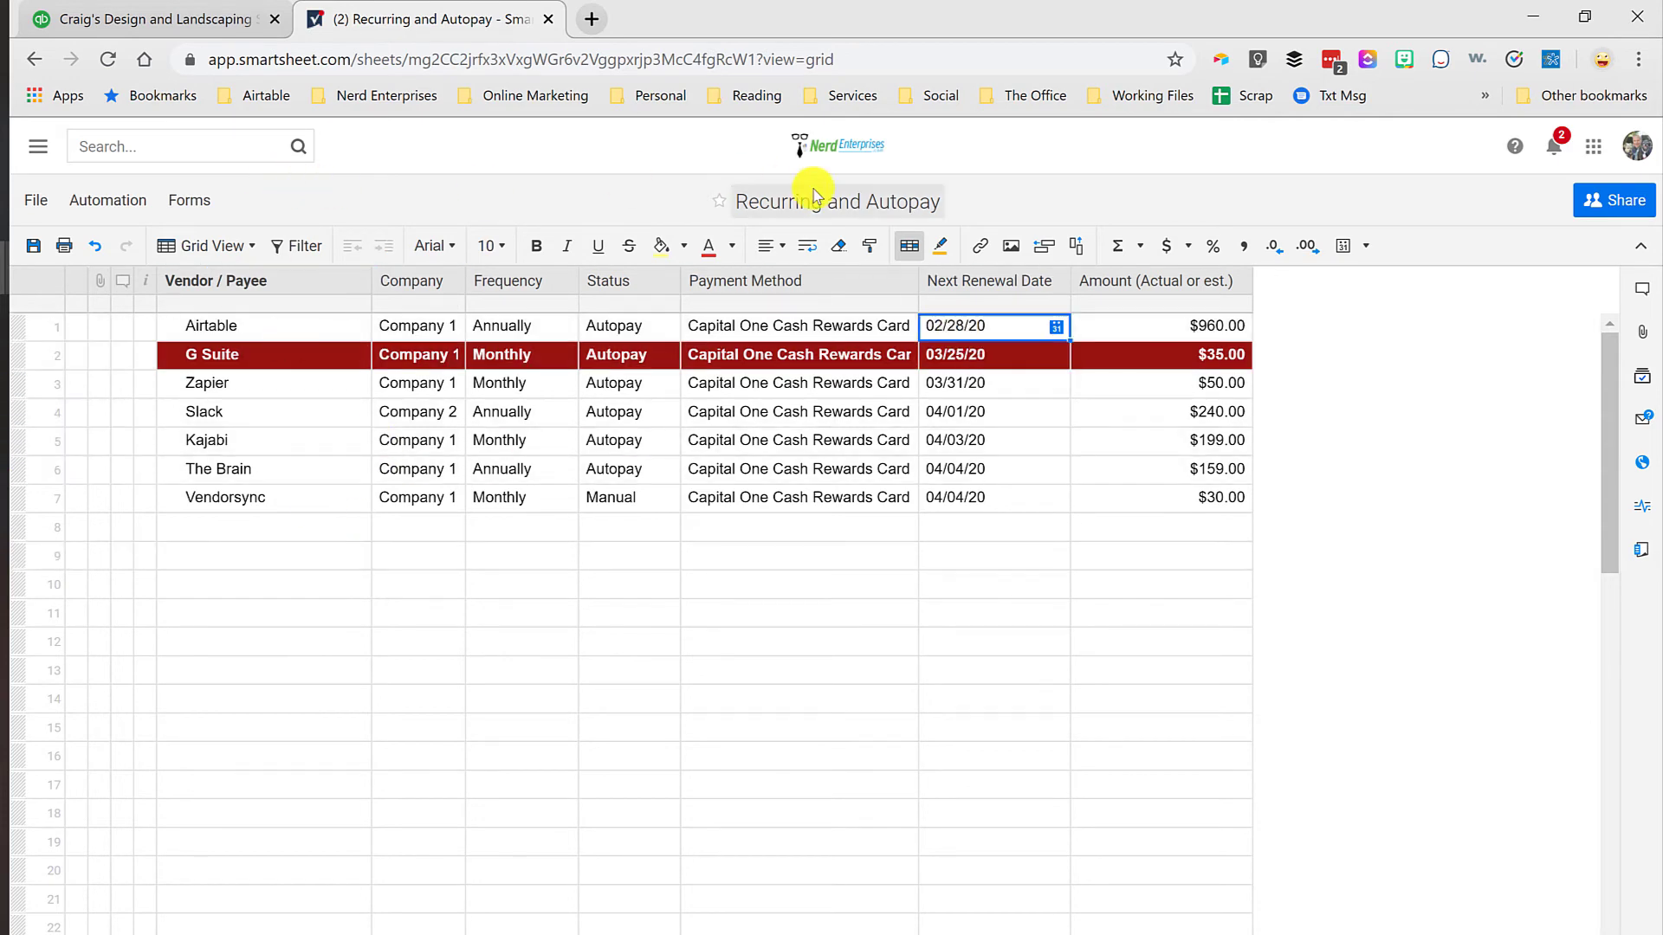
pyautogui.click(912, 248)
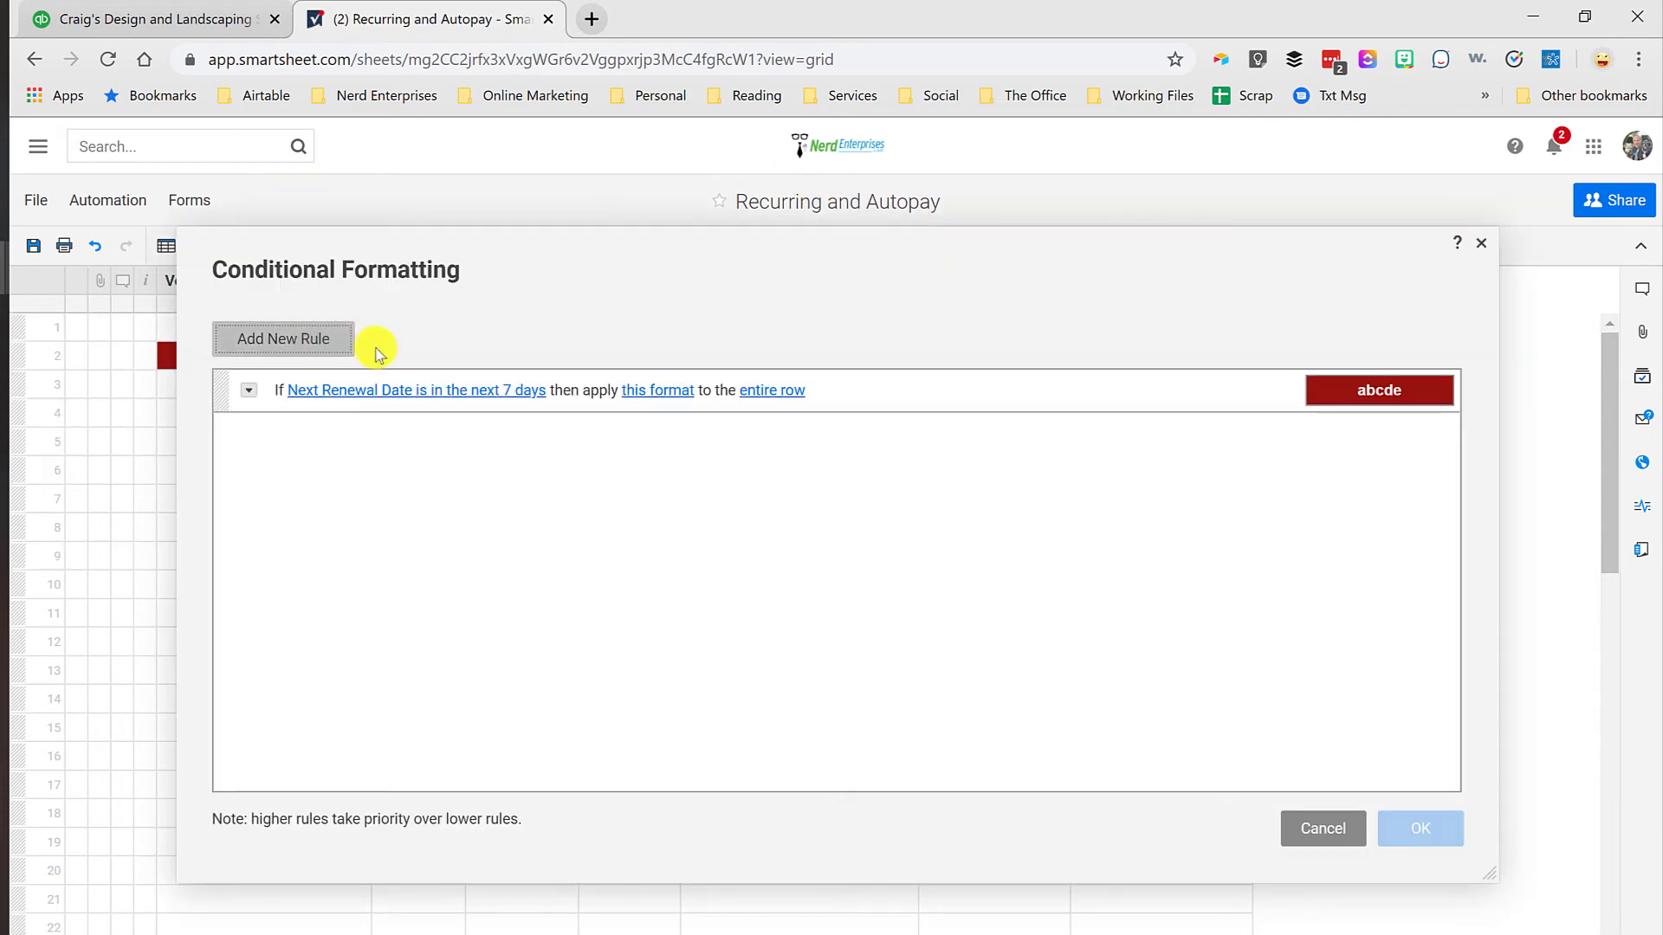
pyautogui.click(308, 342)
pyautogui.click(338, 433)
pyautogui.click(495, 575)
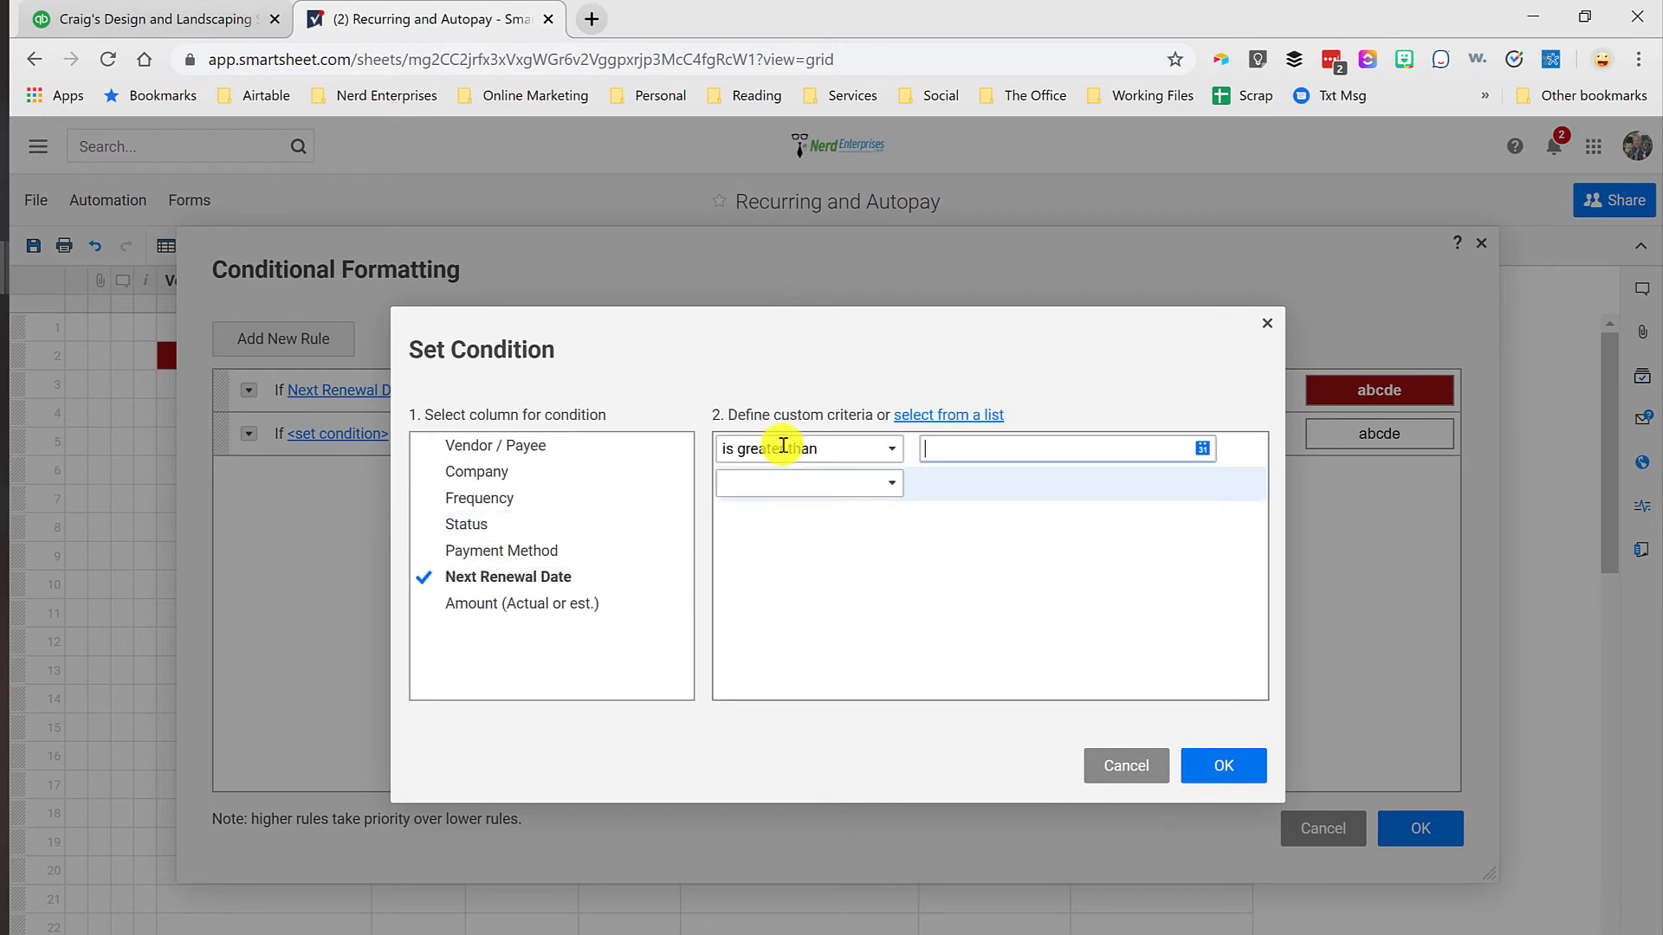
pyautogui.click(860, 449)
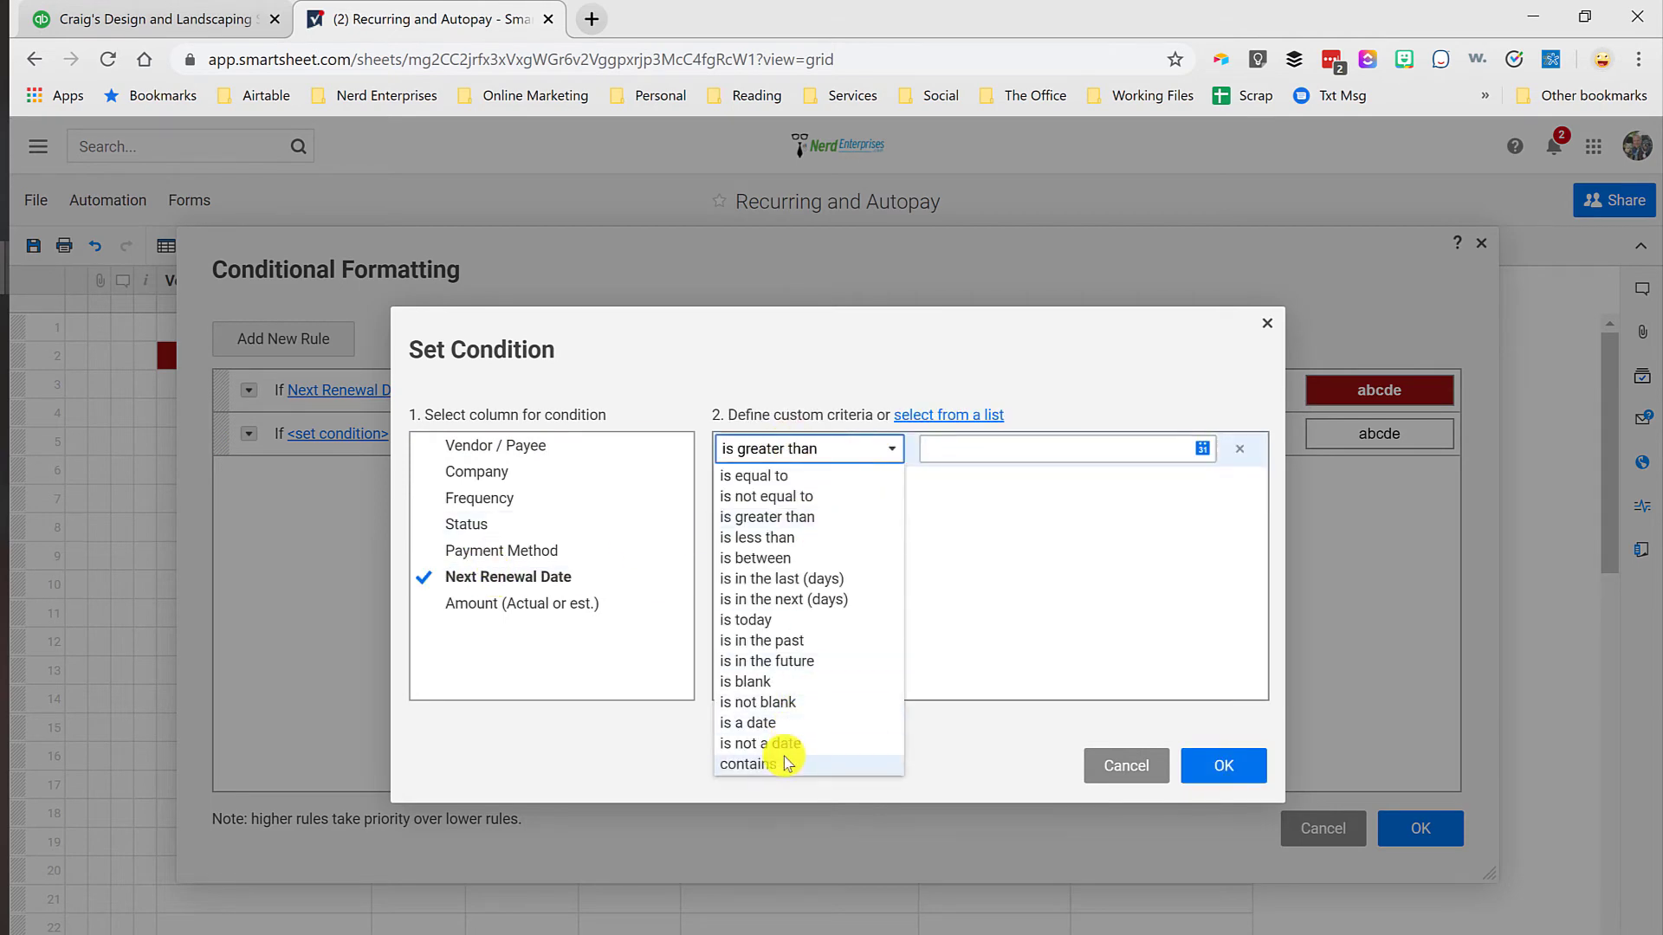
pyautogui.click(762, 641)
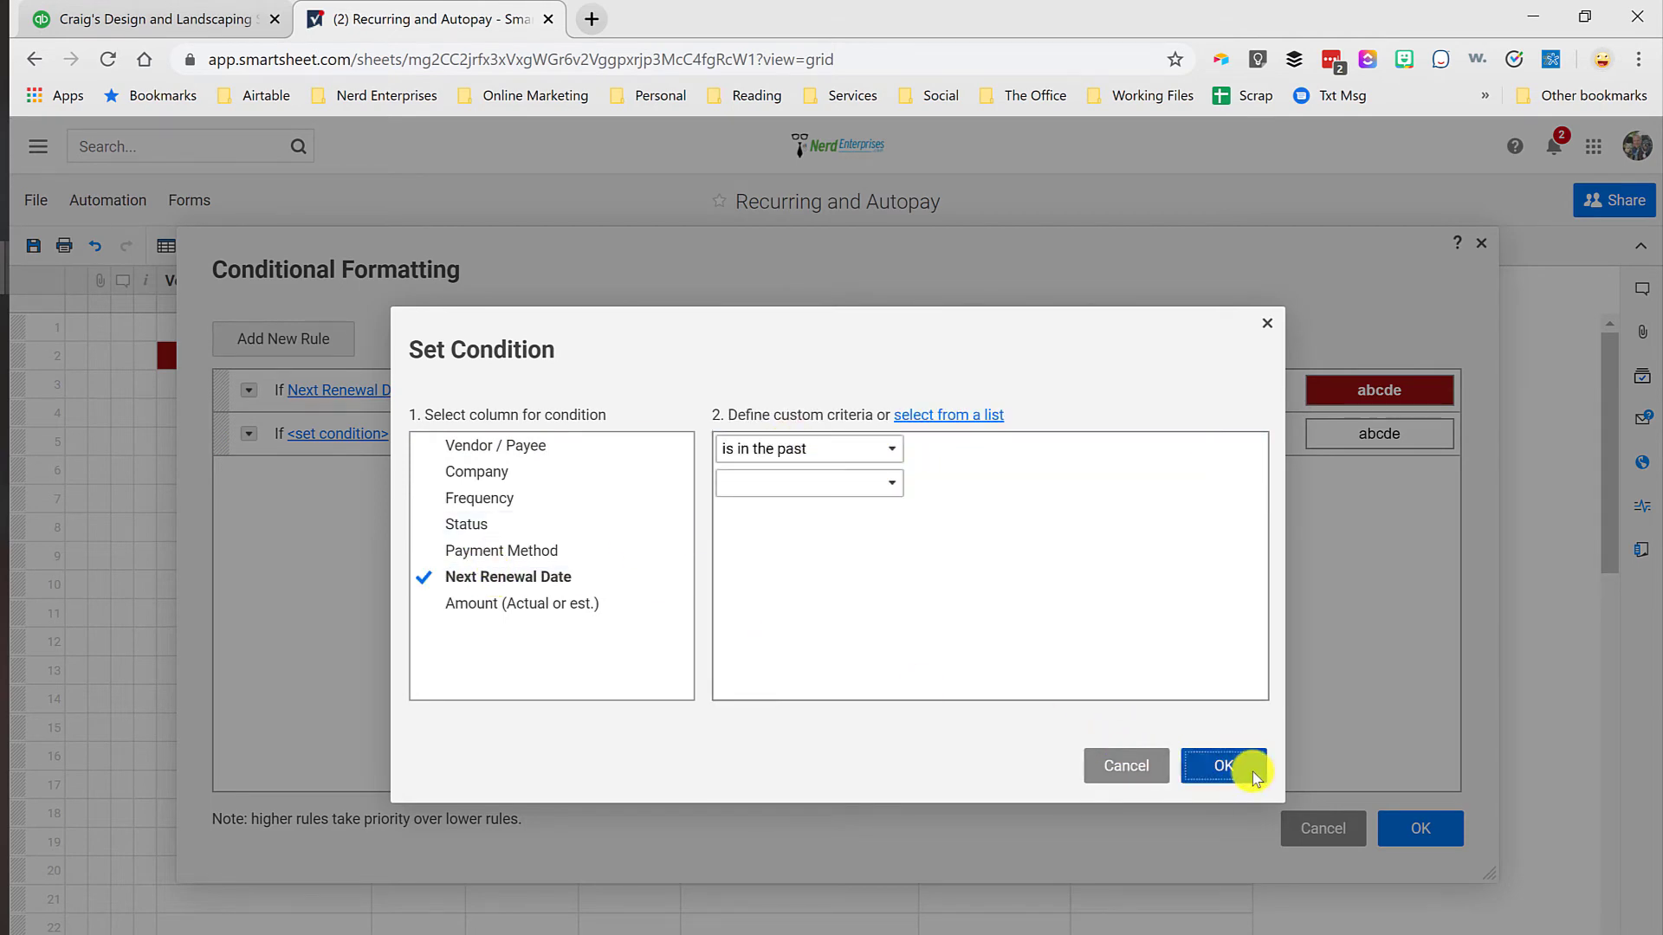
pyautogui.click(1239, 767)
# Step: Format the past-date rule with a red background and bold yellow text, and apply it to the sheet
pyautogui.click(591, 440)
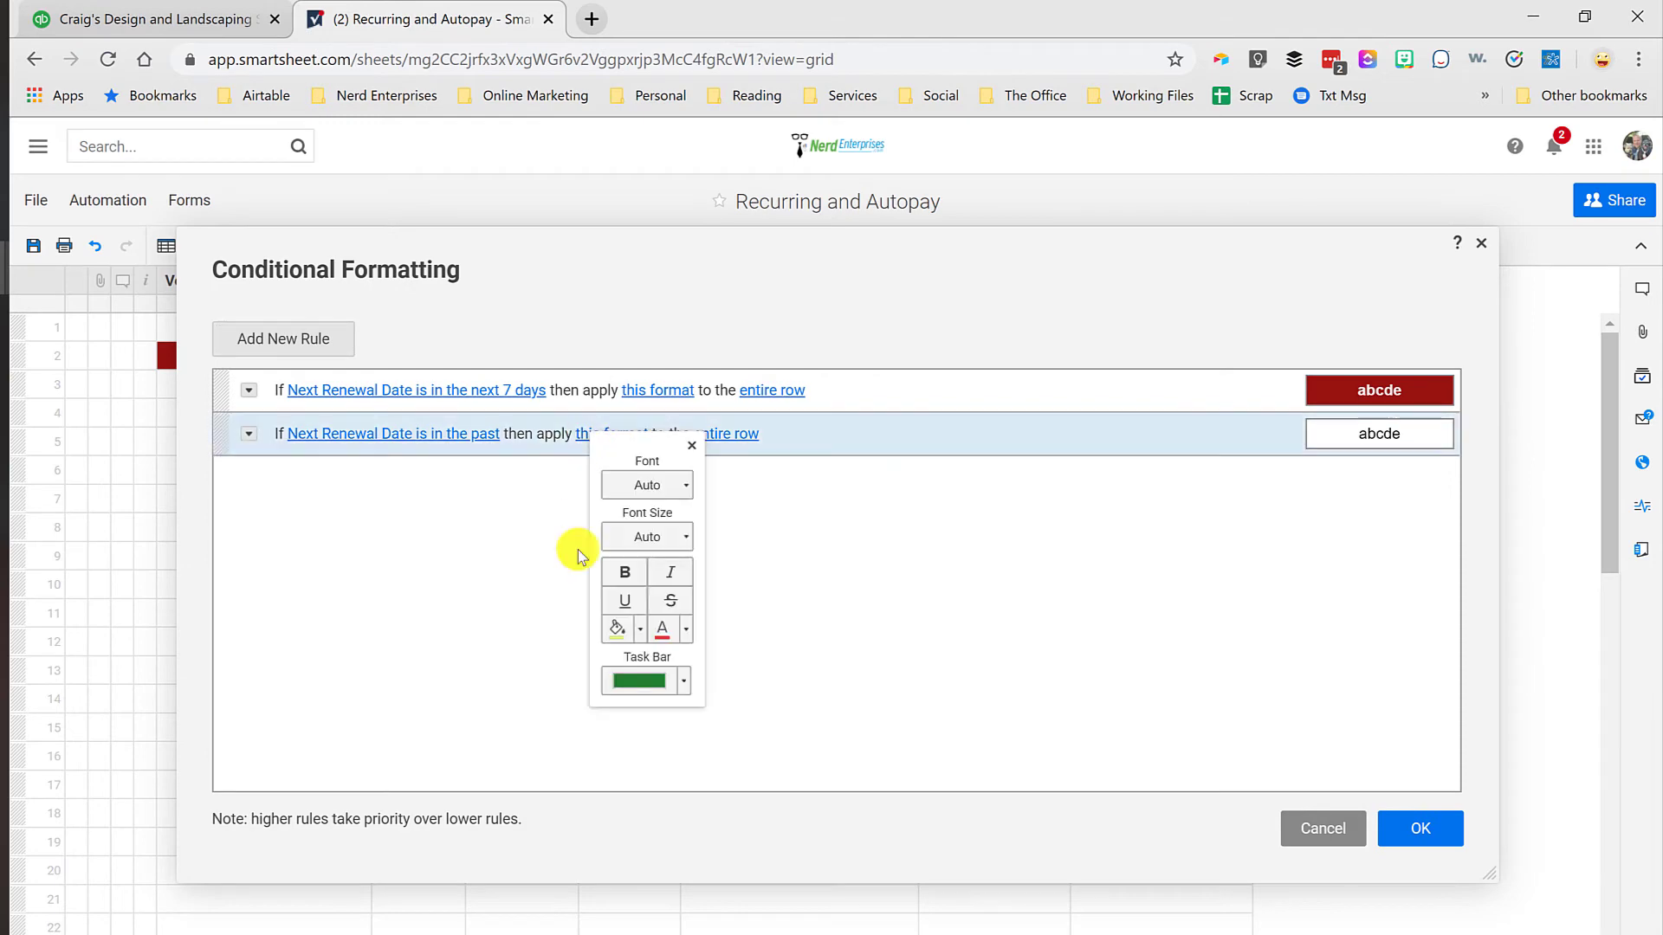
pyautogui.click(641, 637)
pyautogui.click(717, 673)
pyautogui.click(686, 630)
pyautogui.click(754, 671)
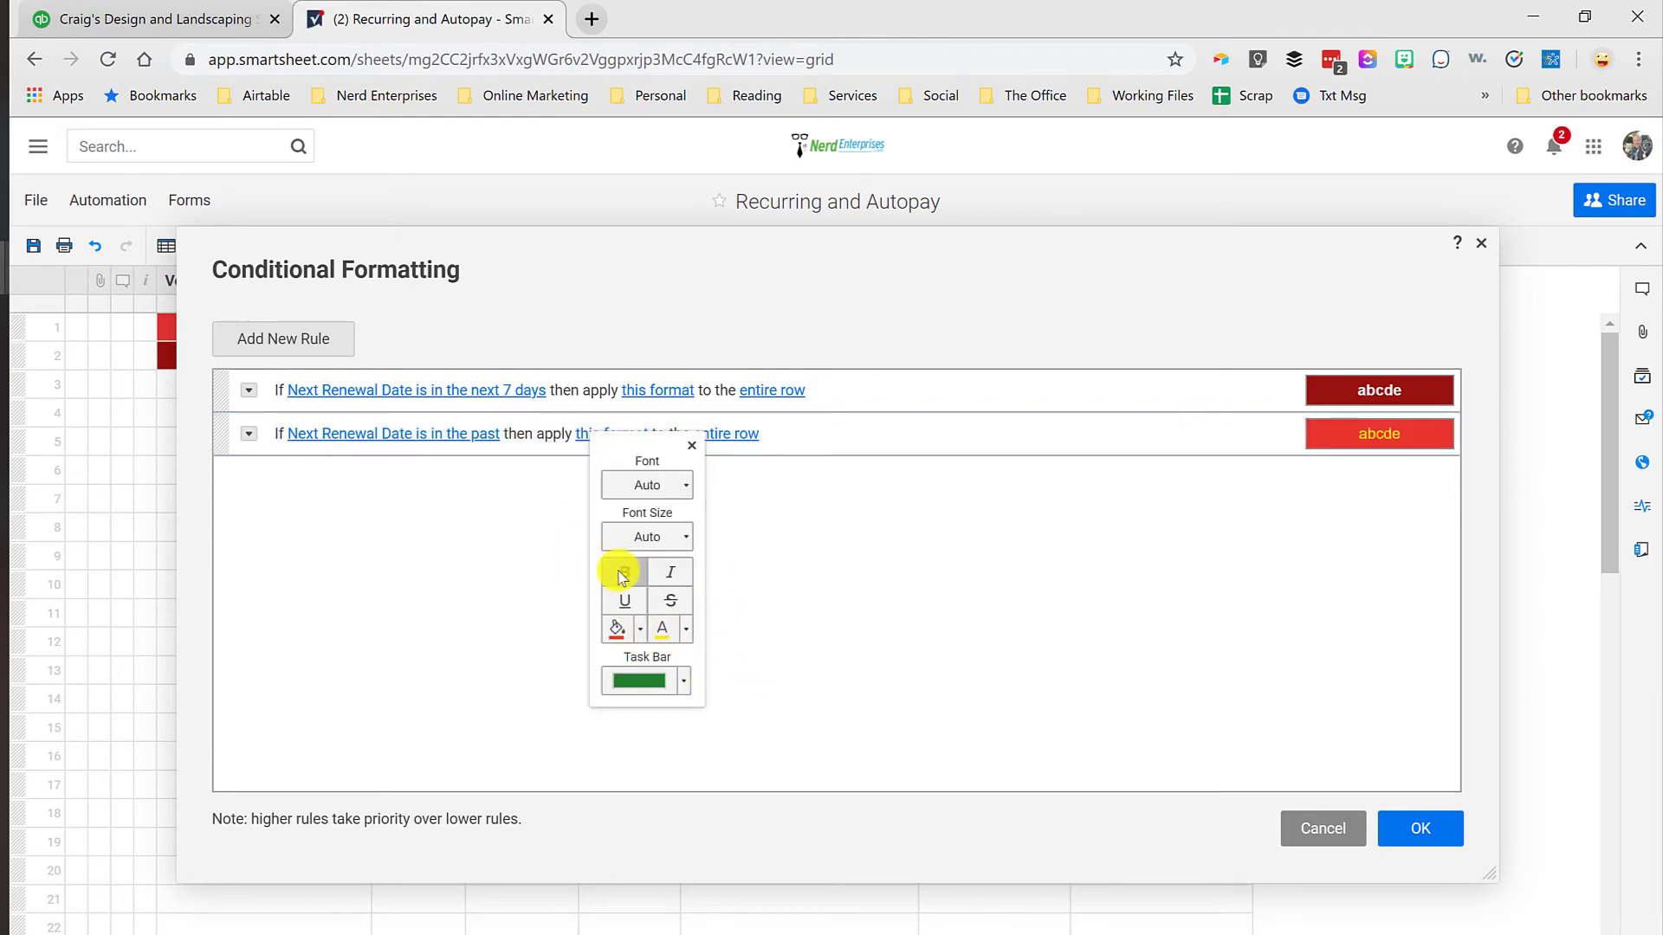
pyautogui.click(1421, 828)
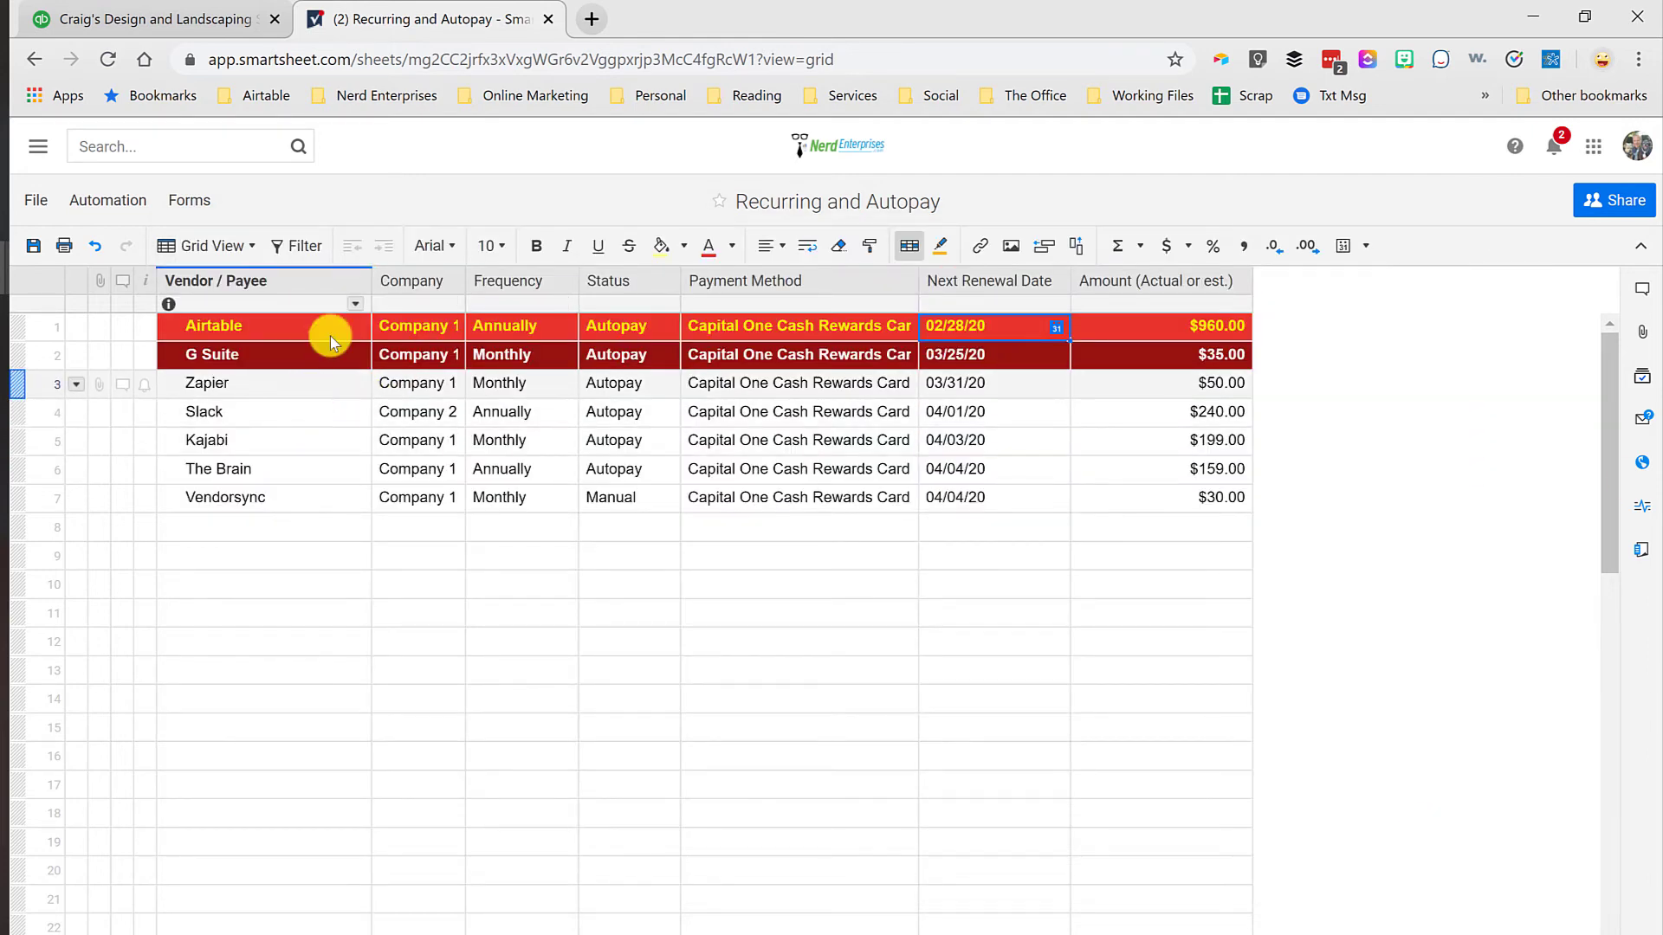
# Step: Add a third conditional formatting rule with the condition that Next Renewal Date is in the next 30 days
pyautogui.click(912, 249)
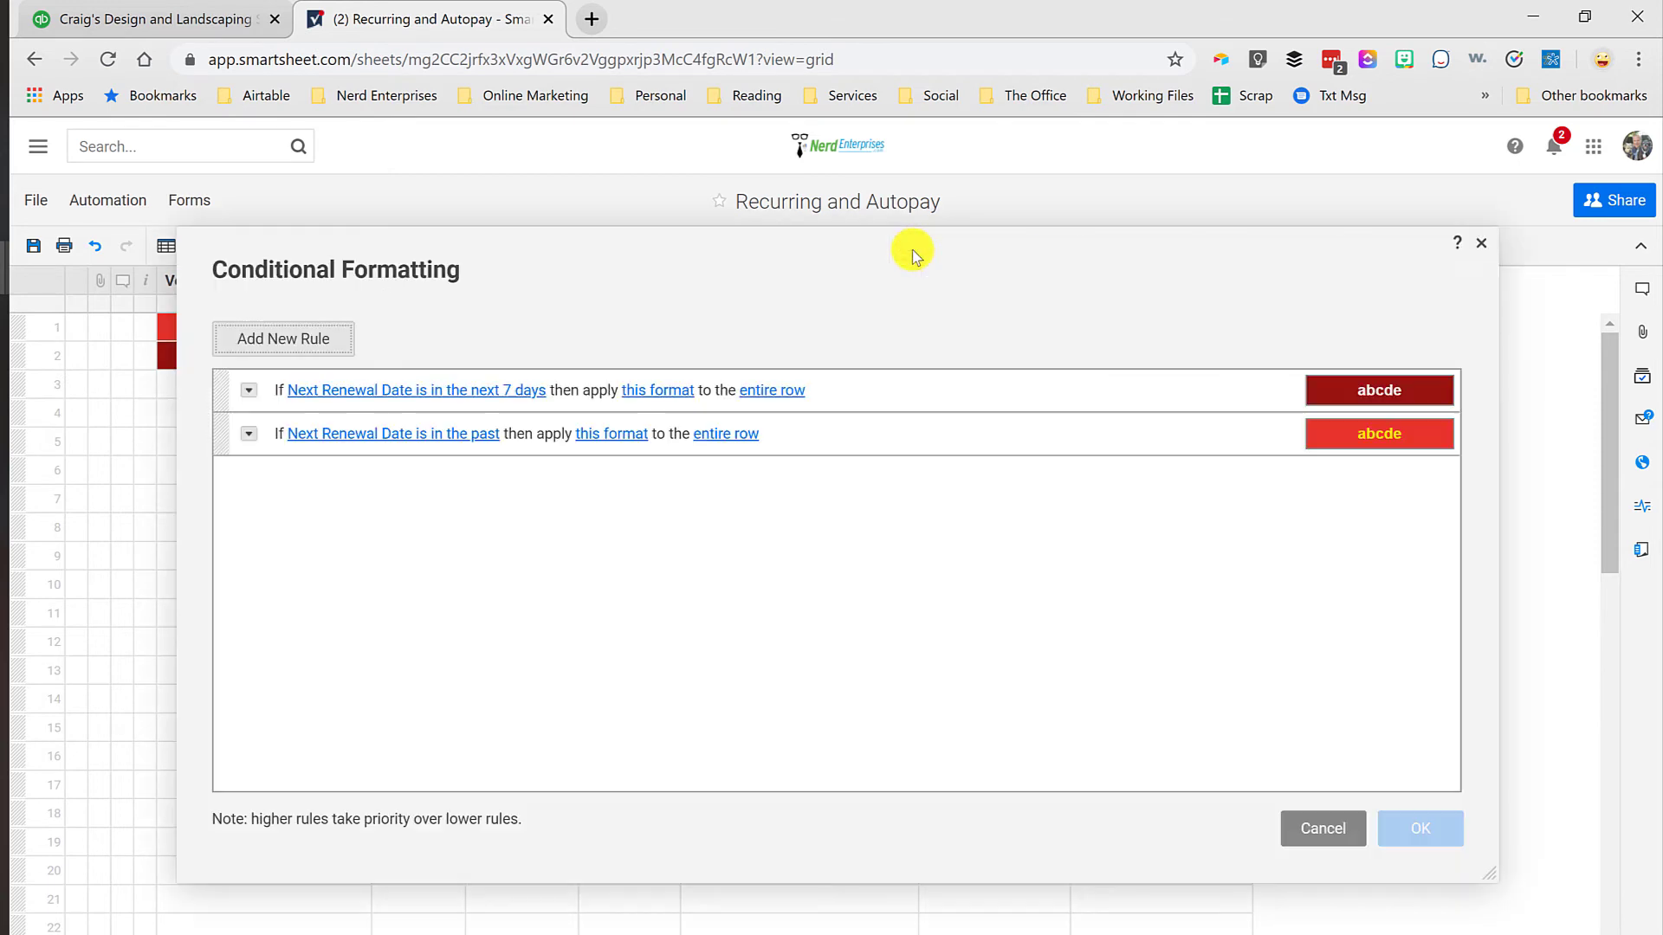
pyautogui.click(298, 341)
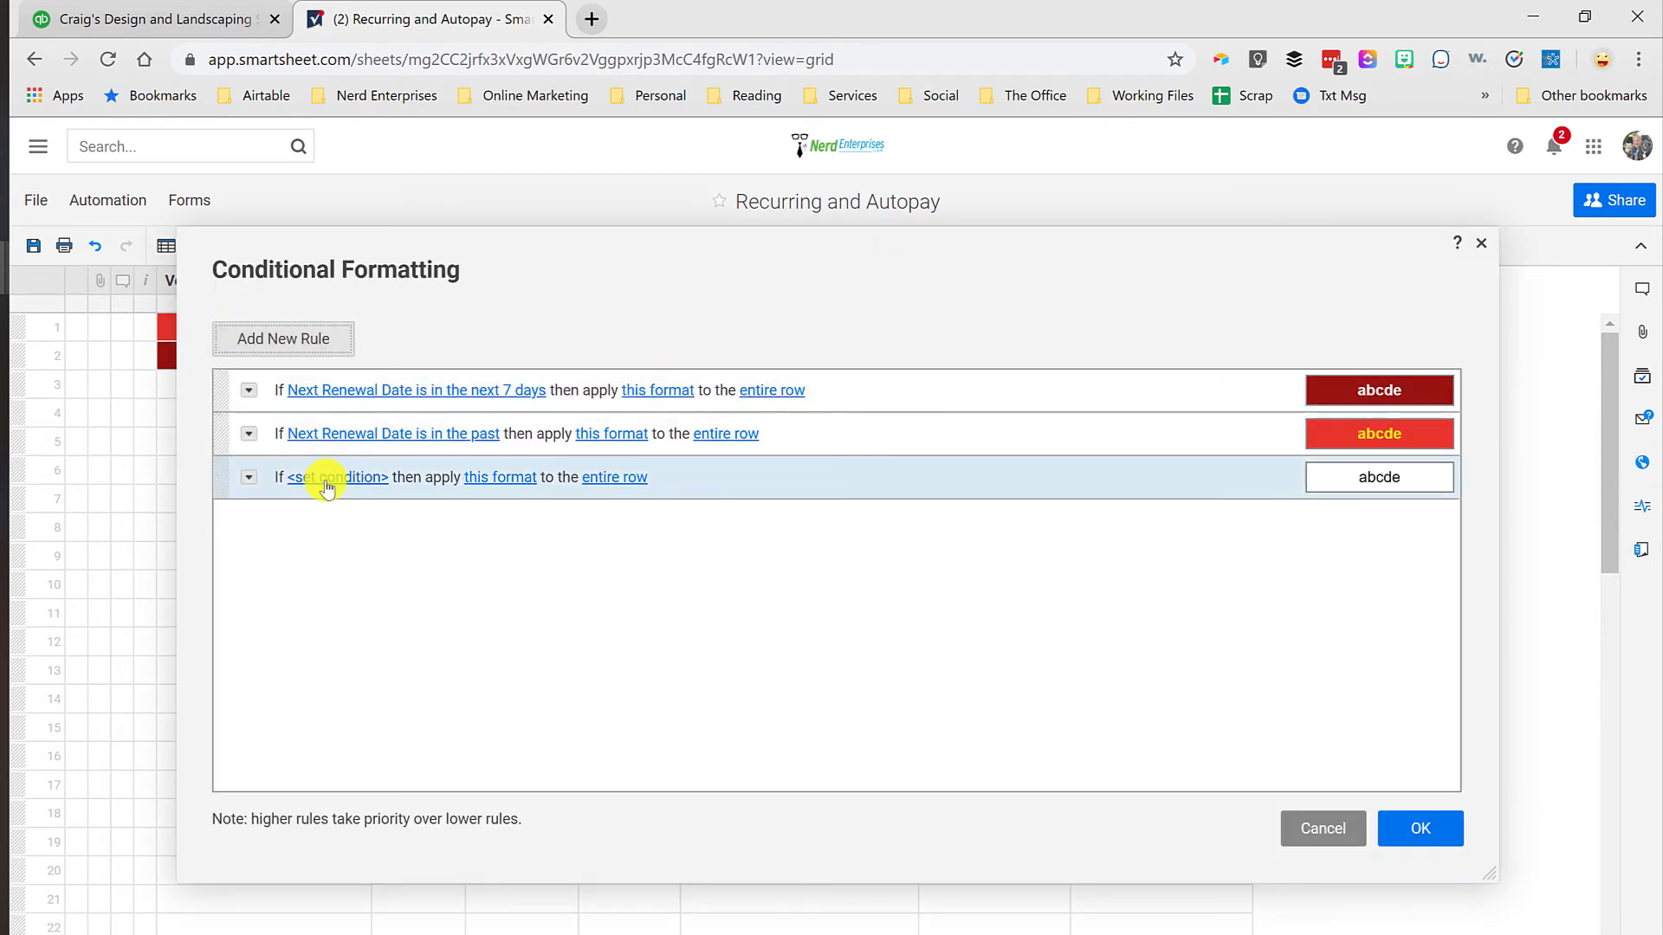
pyautogui.click(328, 488)
pyautogui.click(489, 577)
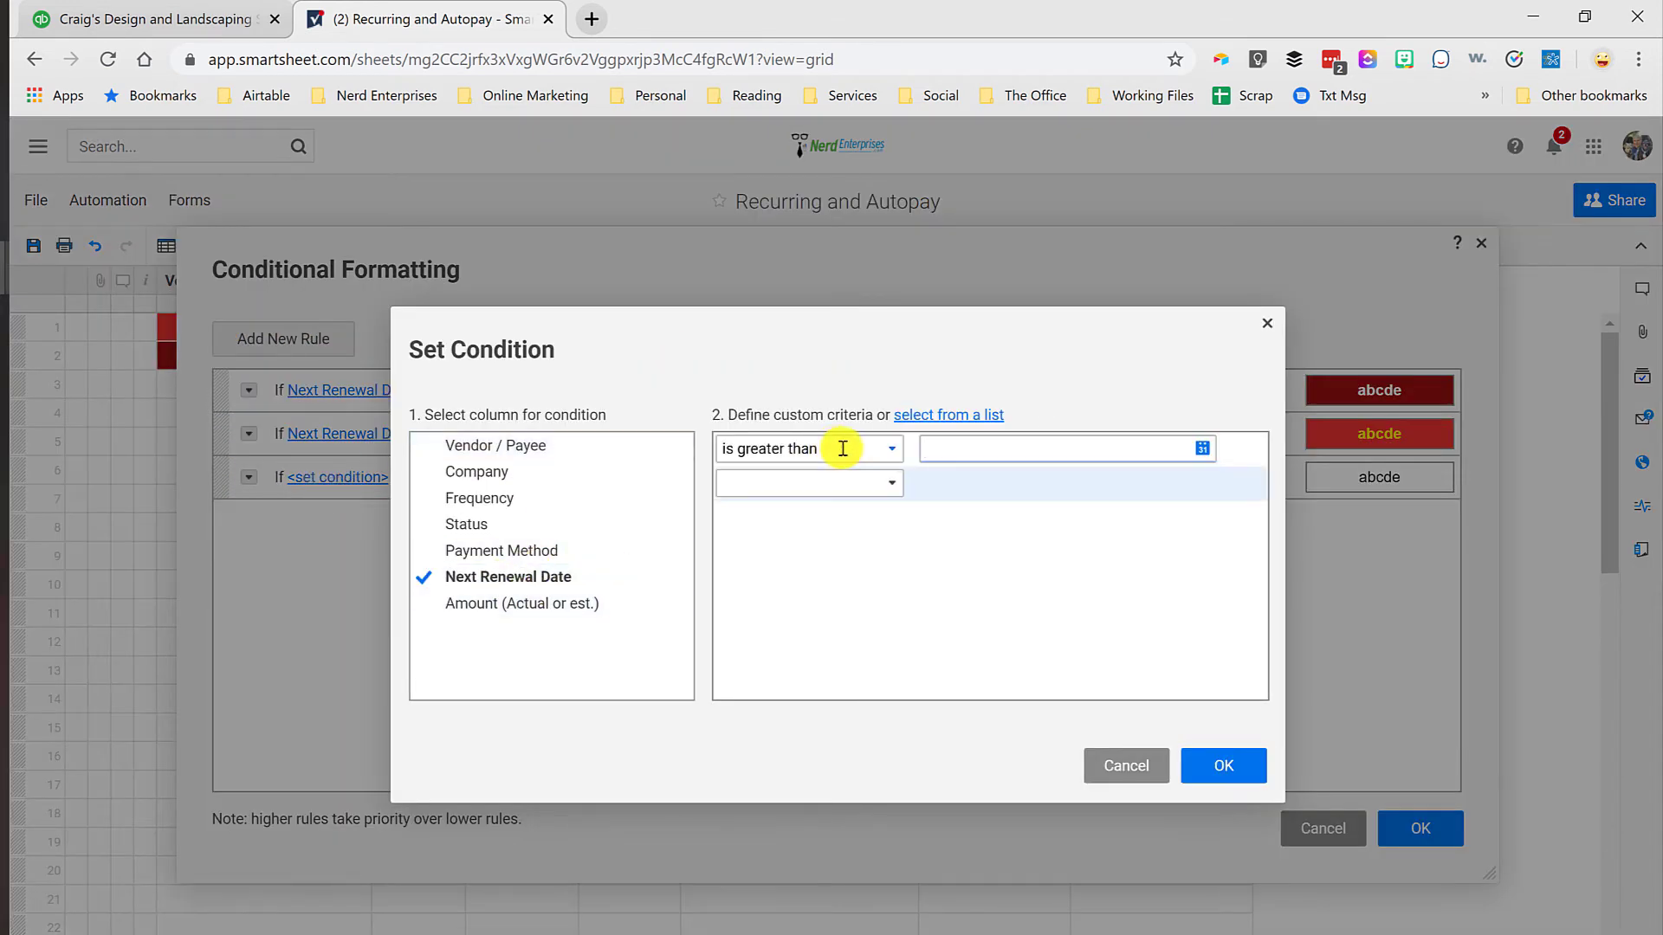
pyautogui.click(889, 448)
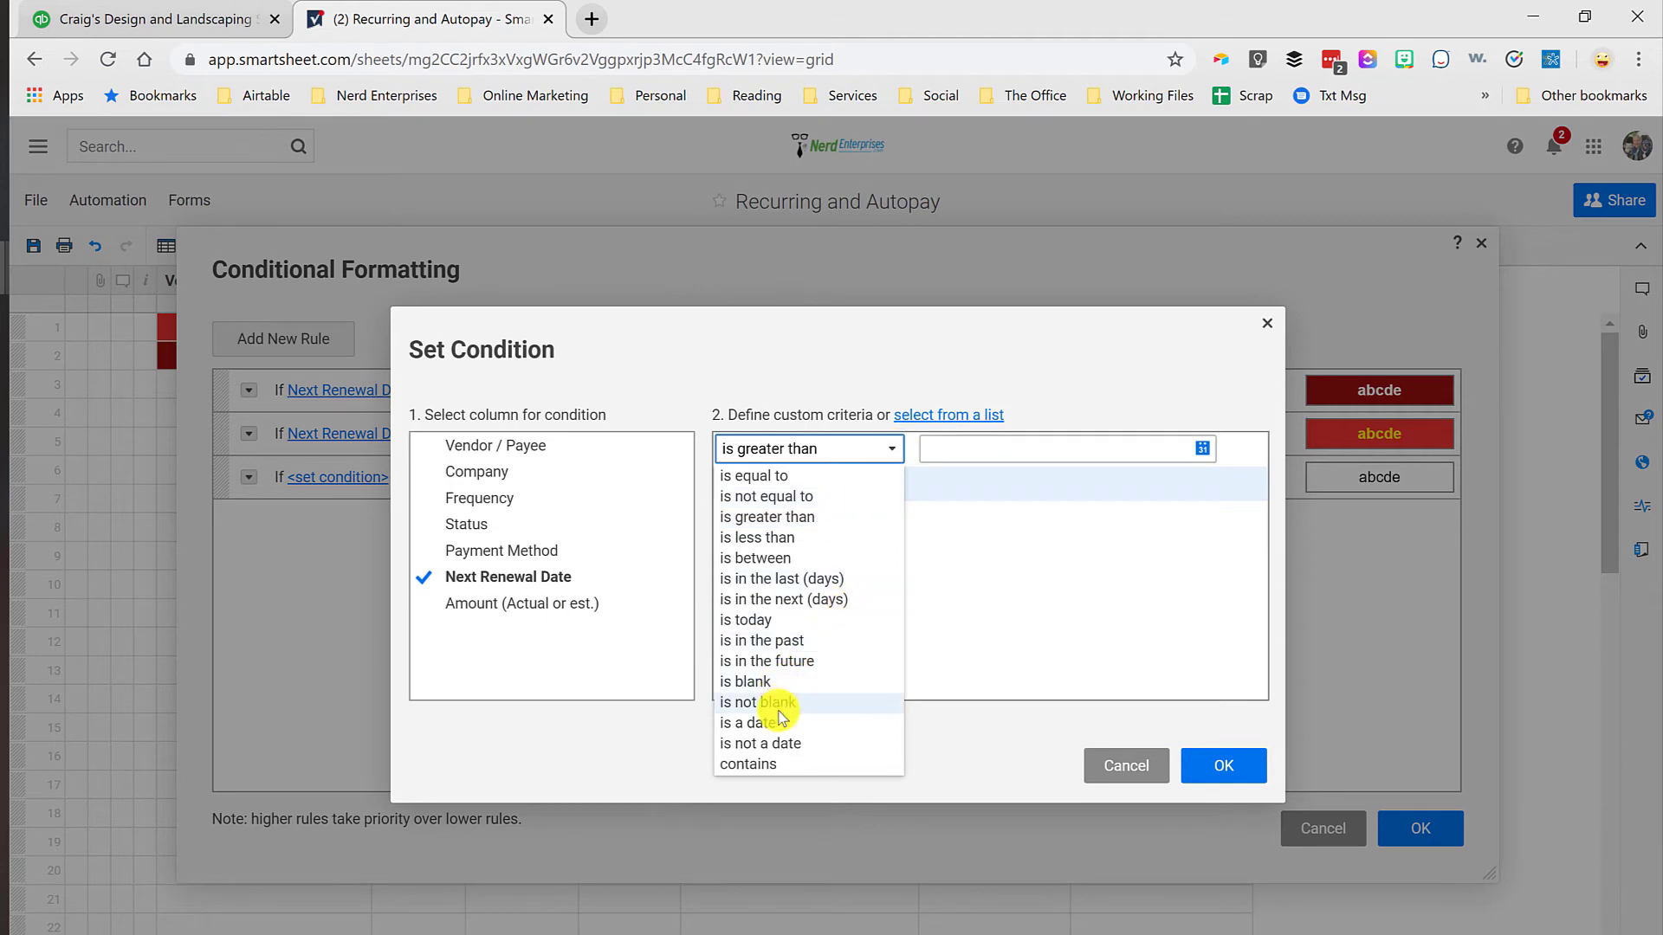
pyautogui.click(780, 599)
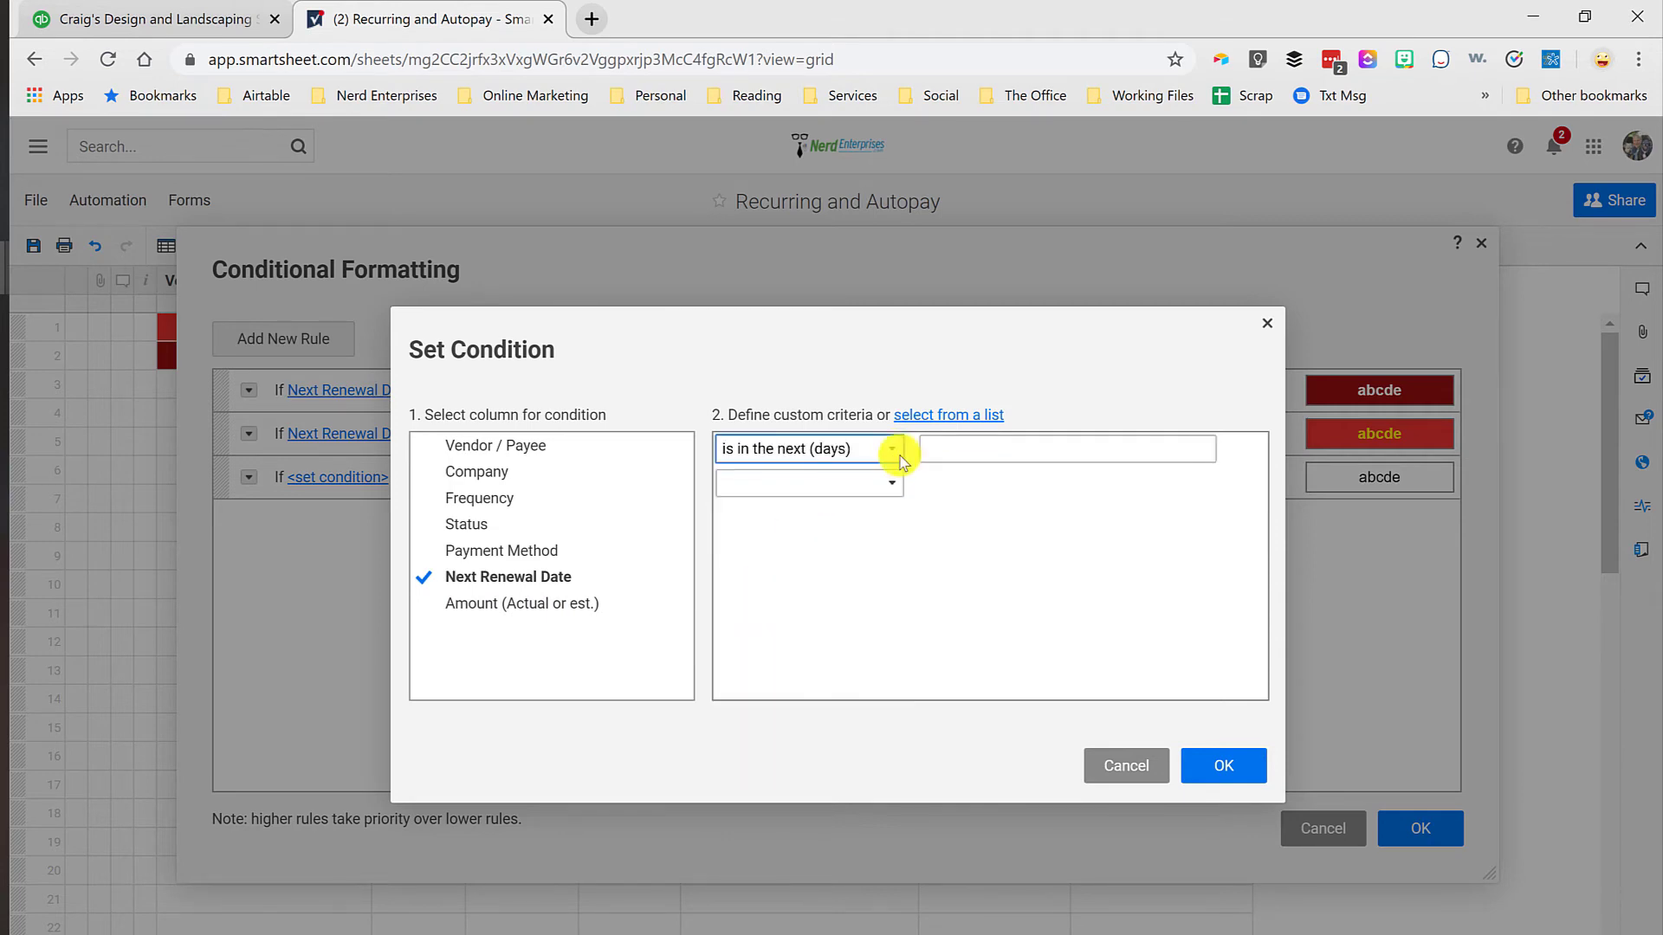
pyautogui.click(983, 443)
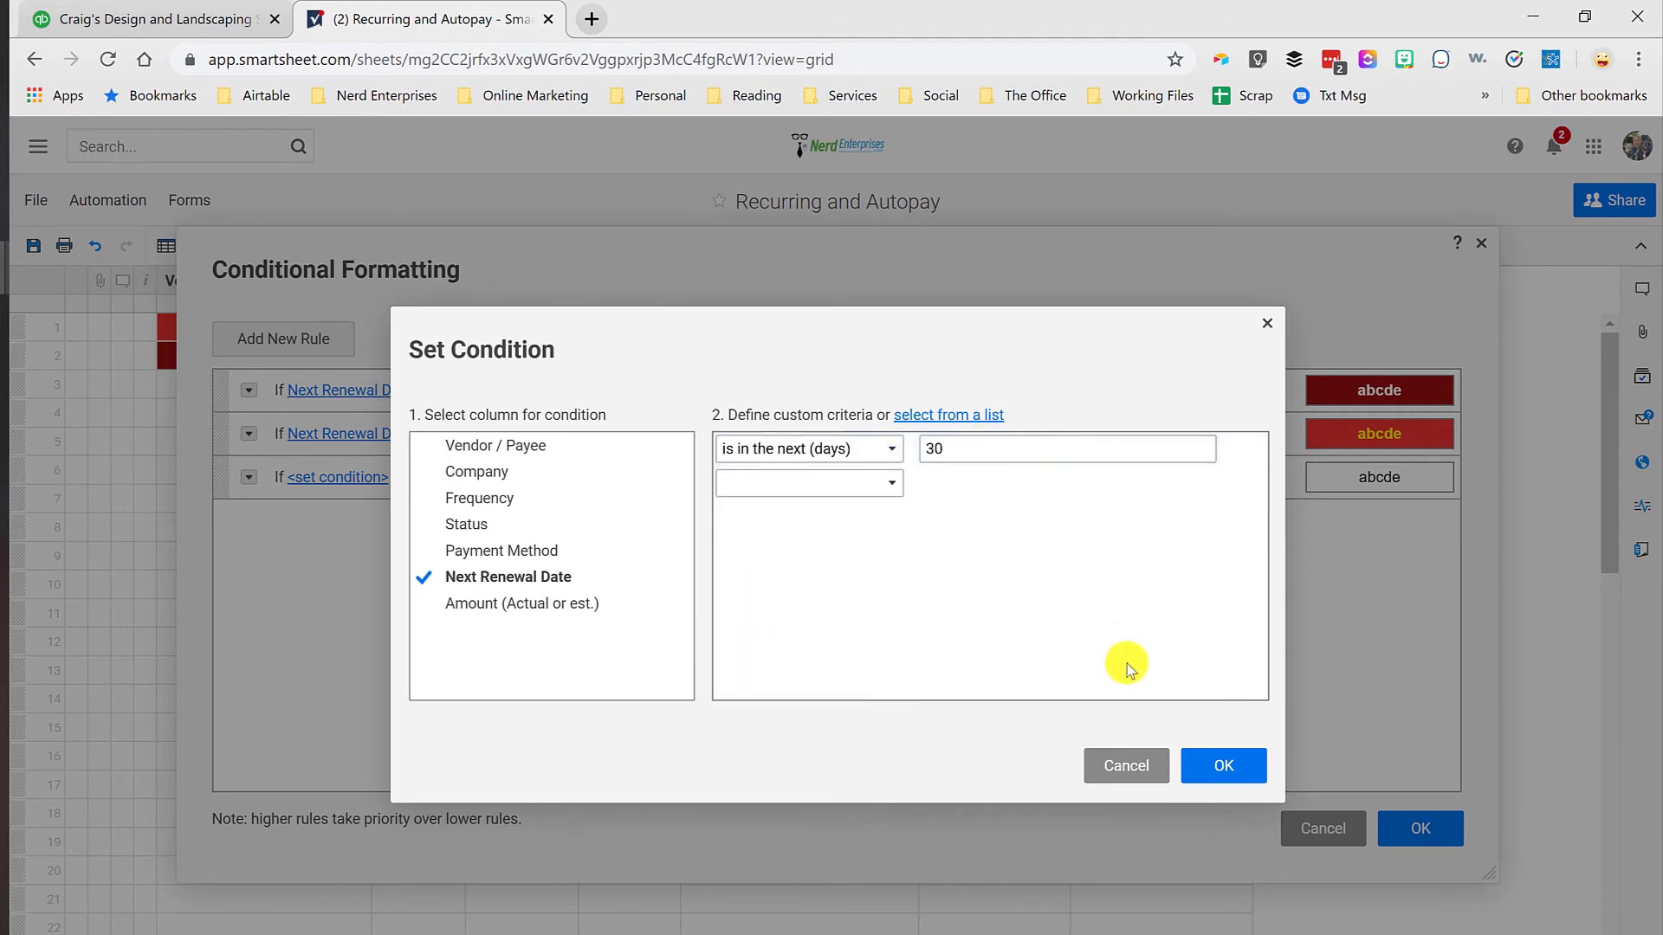
pyautogui.click(1204, 766)
# Step: Format the 30-day rule with a green background and white text, and apply it to the sheet
pyautogui.click(657, 479)
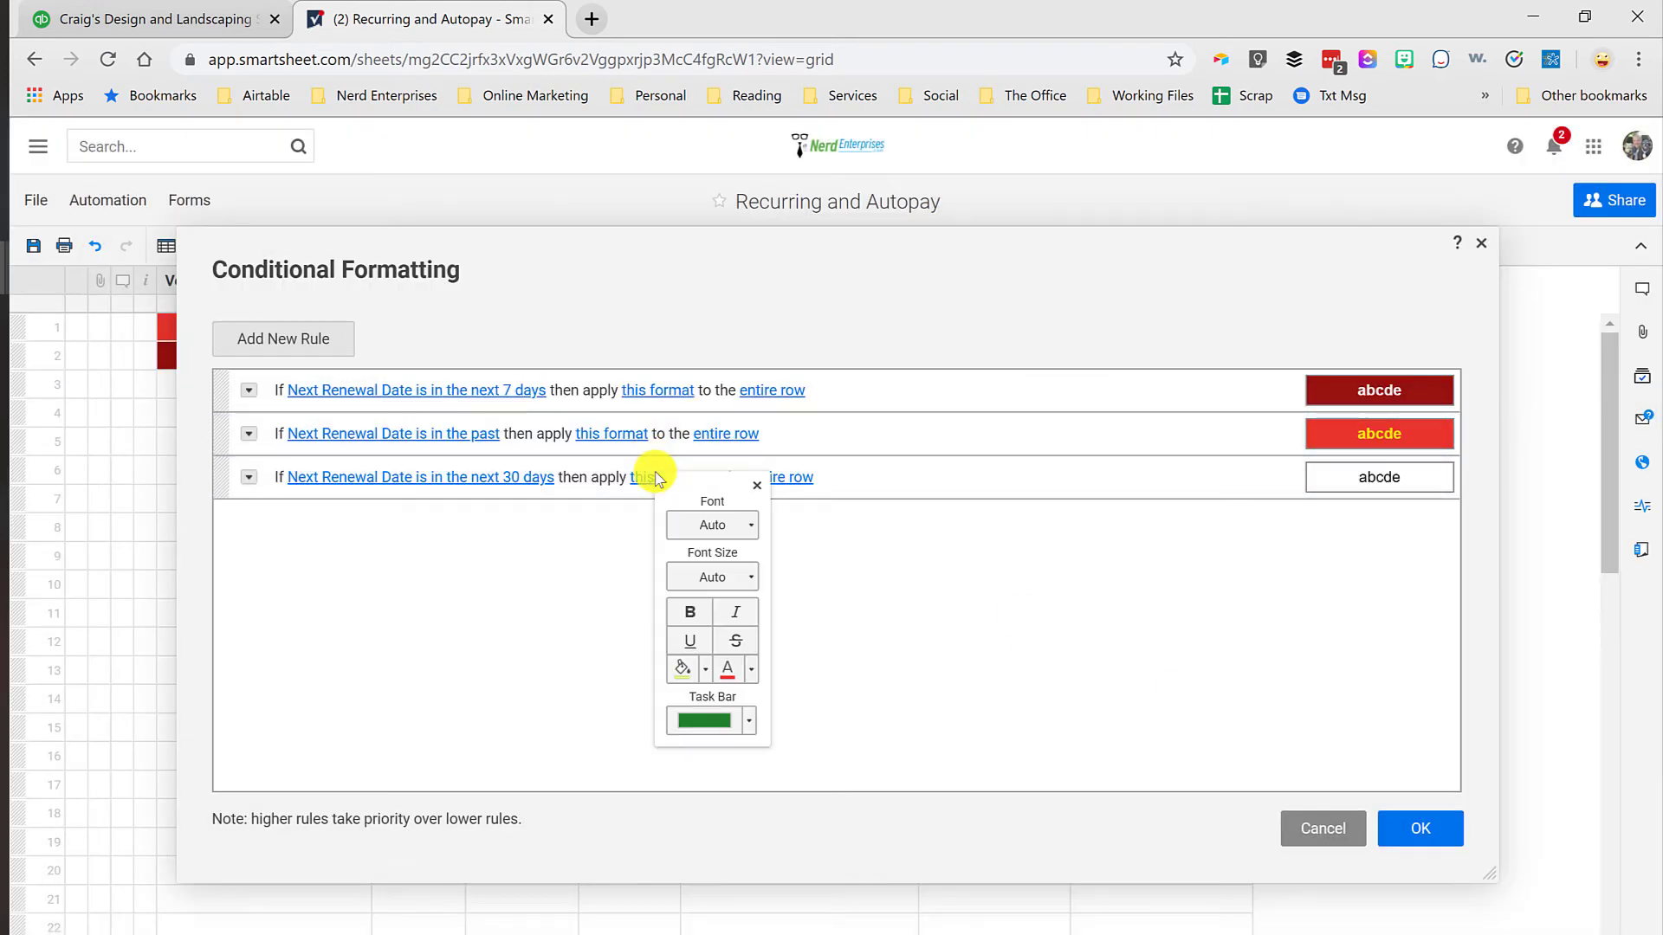
pyautogui.click(705, 668)
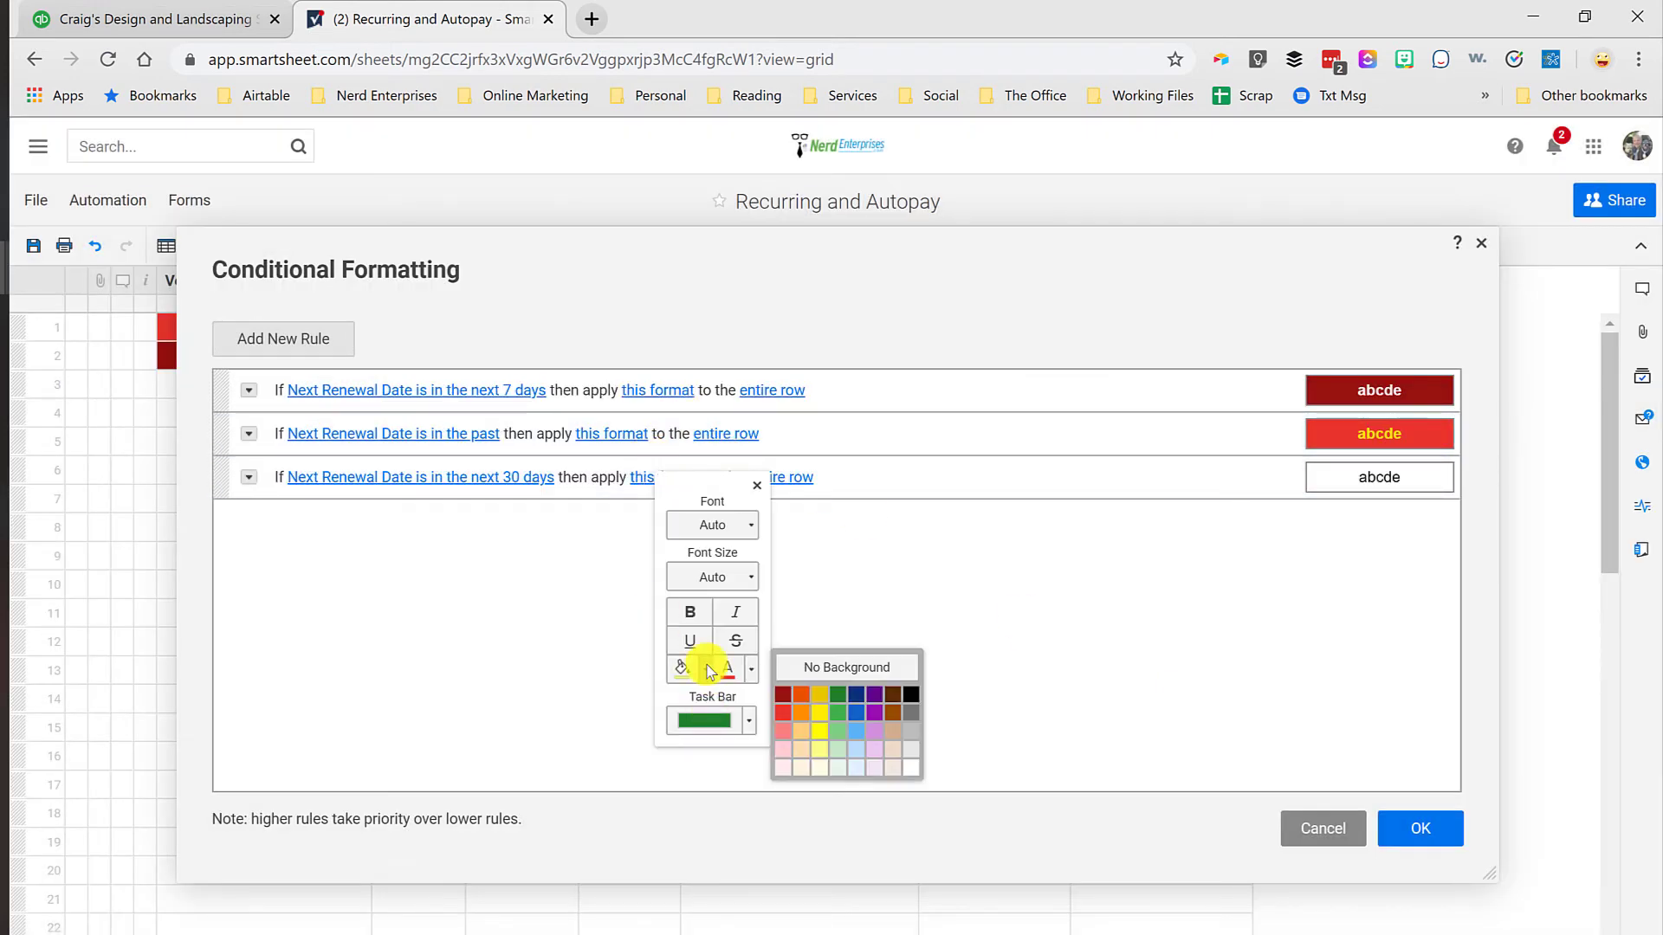
pyautogui.click(844, 713)
pyautogui.click(751, 669)
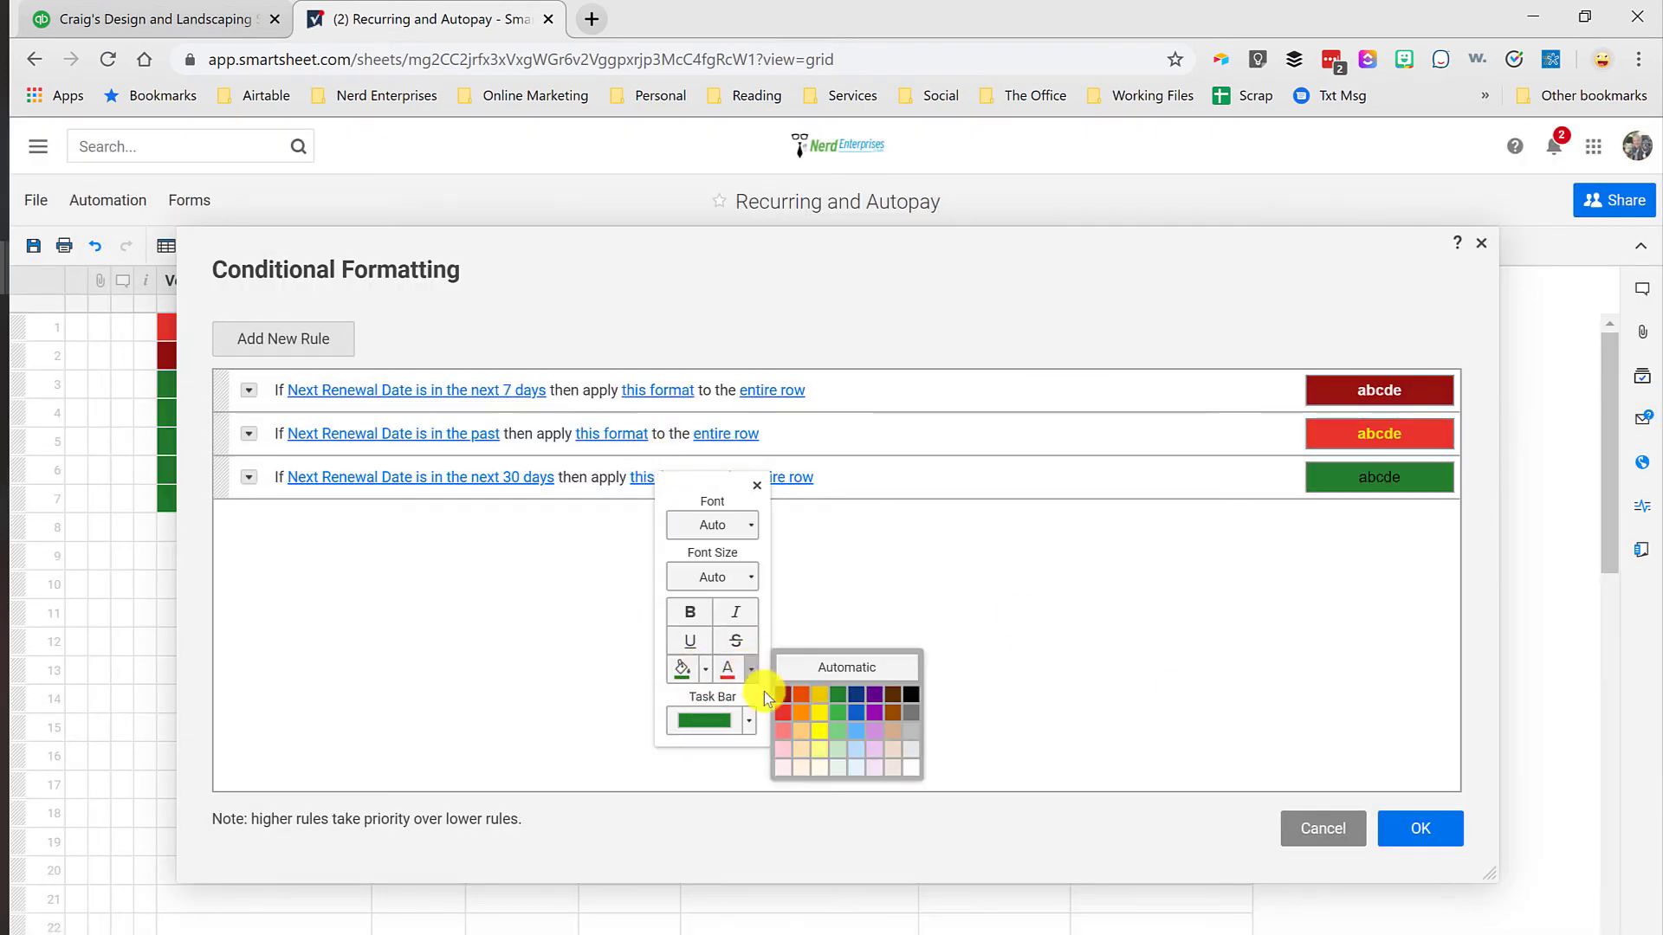
pyautogui.click(894, 751)
pyautogui.click(1422, 830)
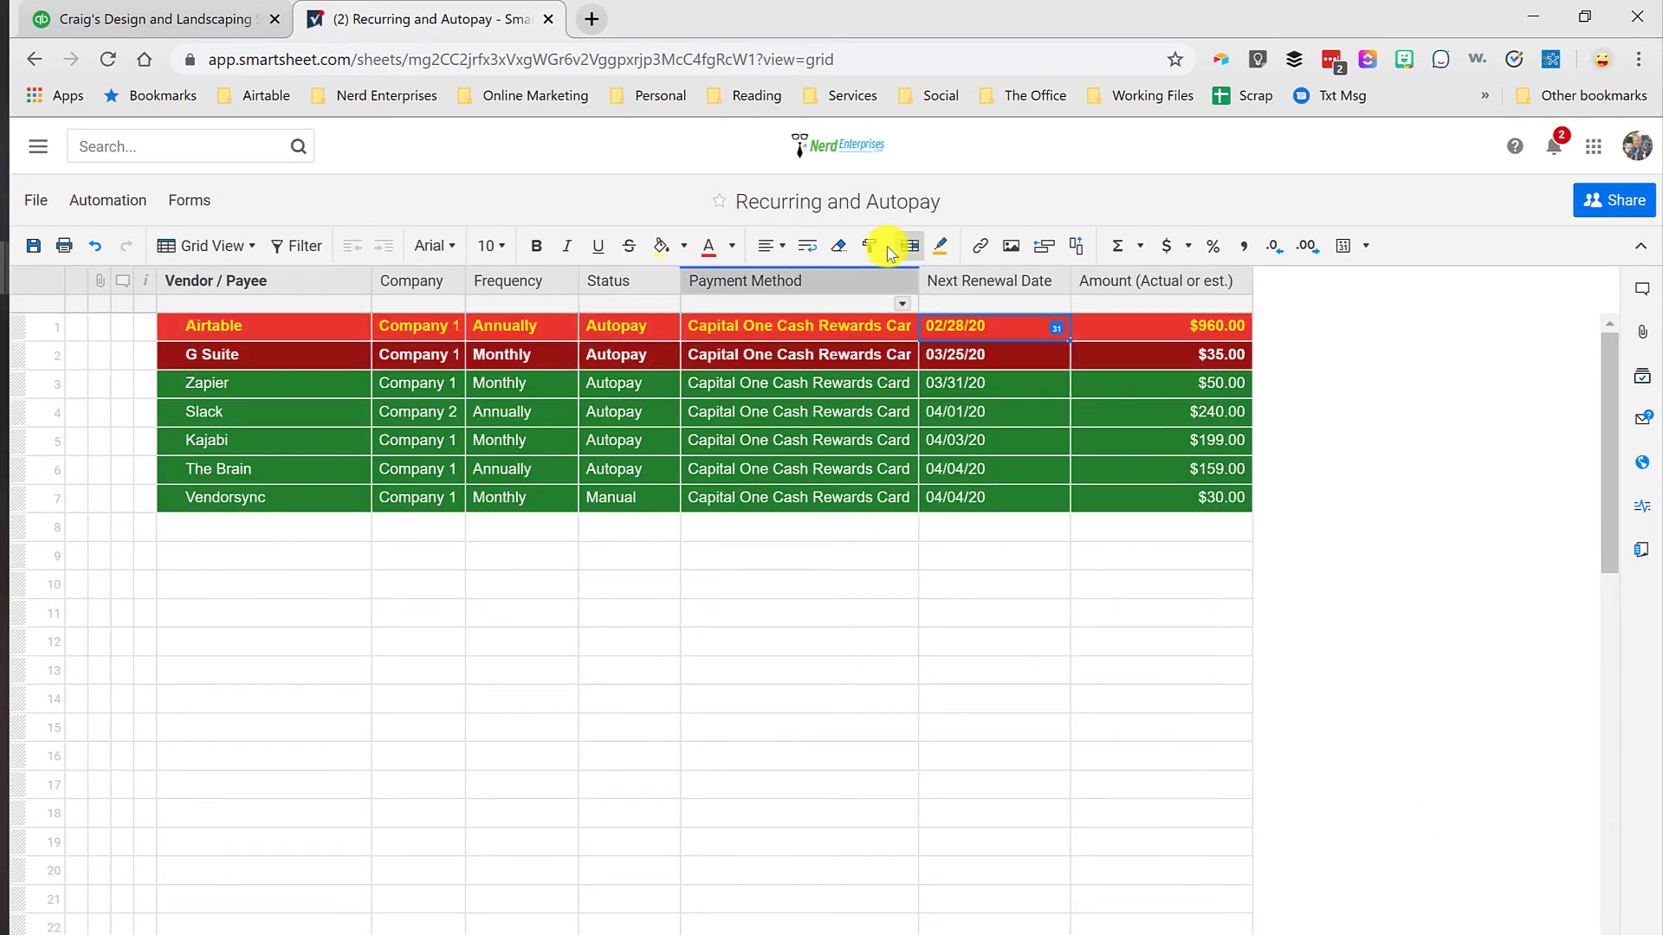
# Step: Review the conditional formatting rules beside the highlighted rows, with the dialog made smaller and moved below them, and close it without changes
pyautogui.click(908, 248)
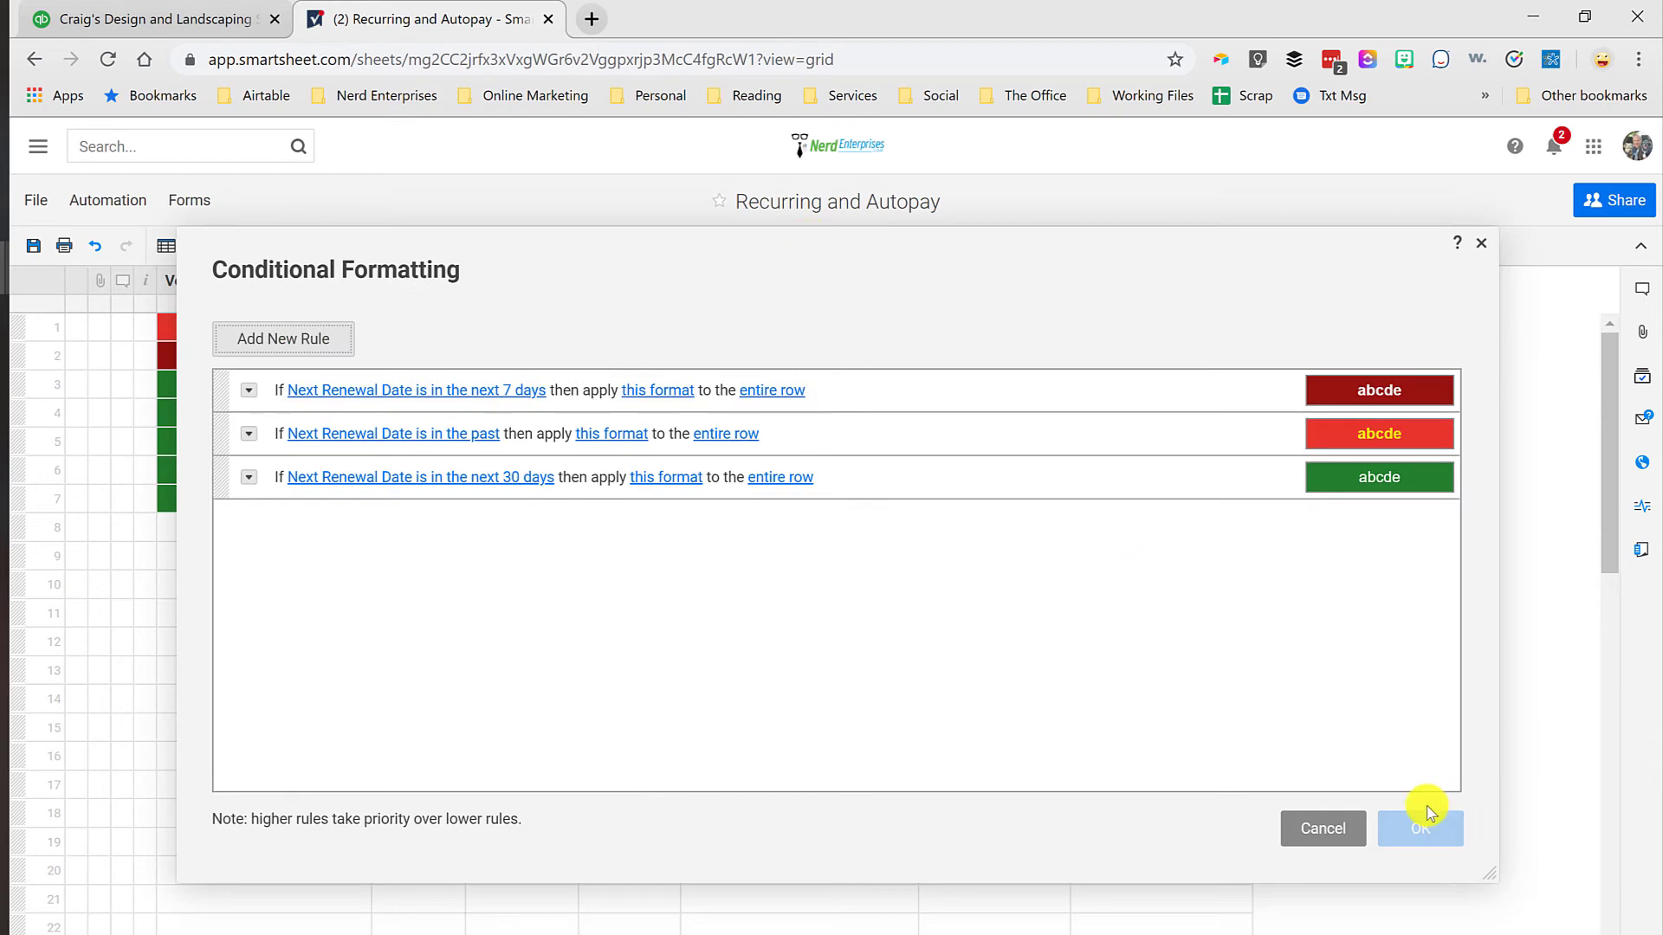
pyautogui.moveTo(1492, 882); pyautogui.dragTo(1135, 563)
pyautogui.moveTo(797, 245); pyautogui.dragTo(922, 489)
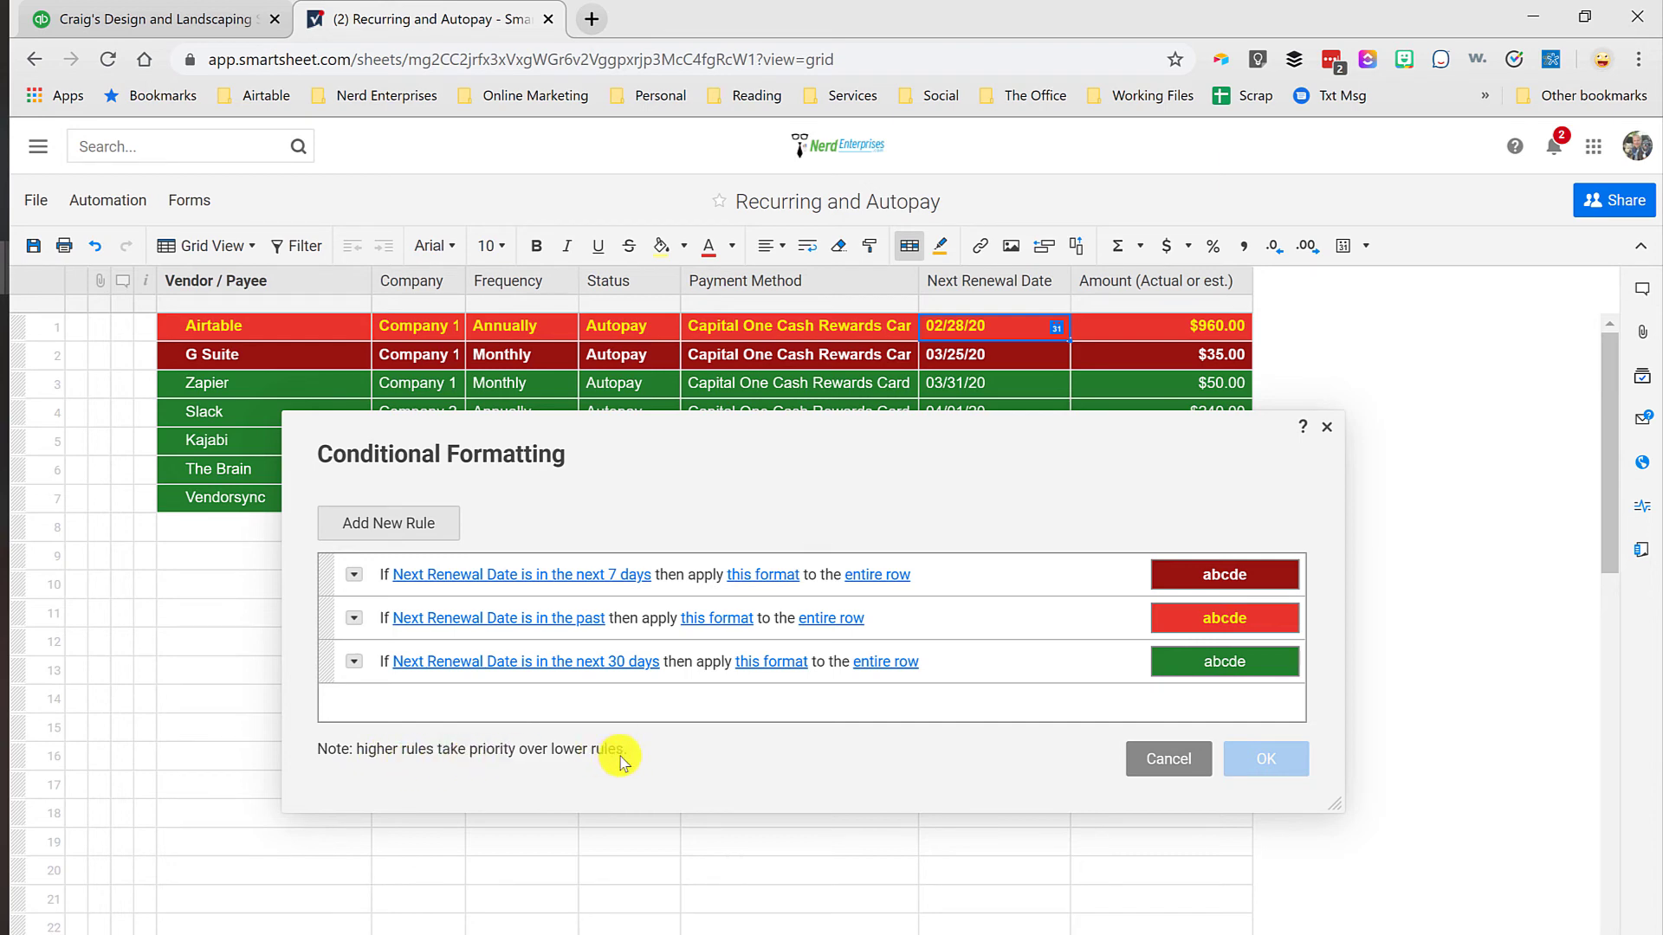
pyautogui.click(1325, 426)
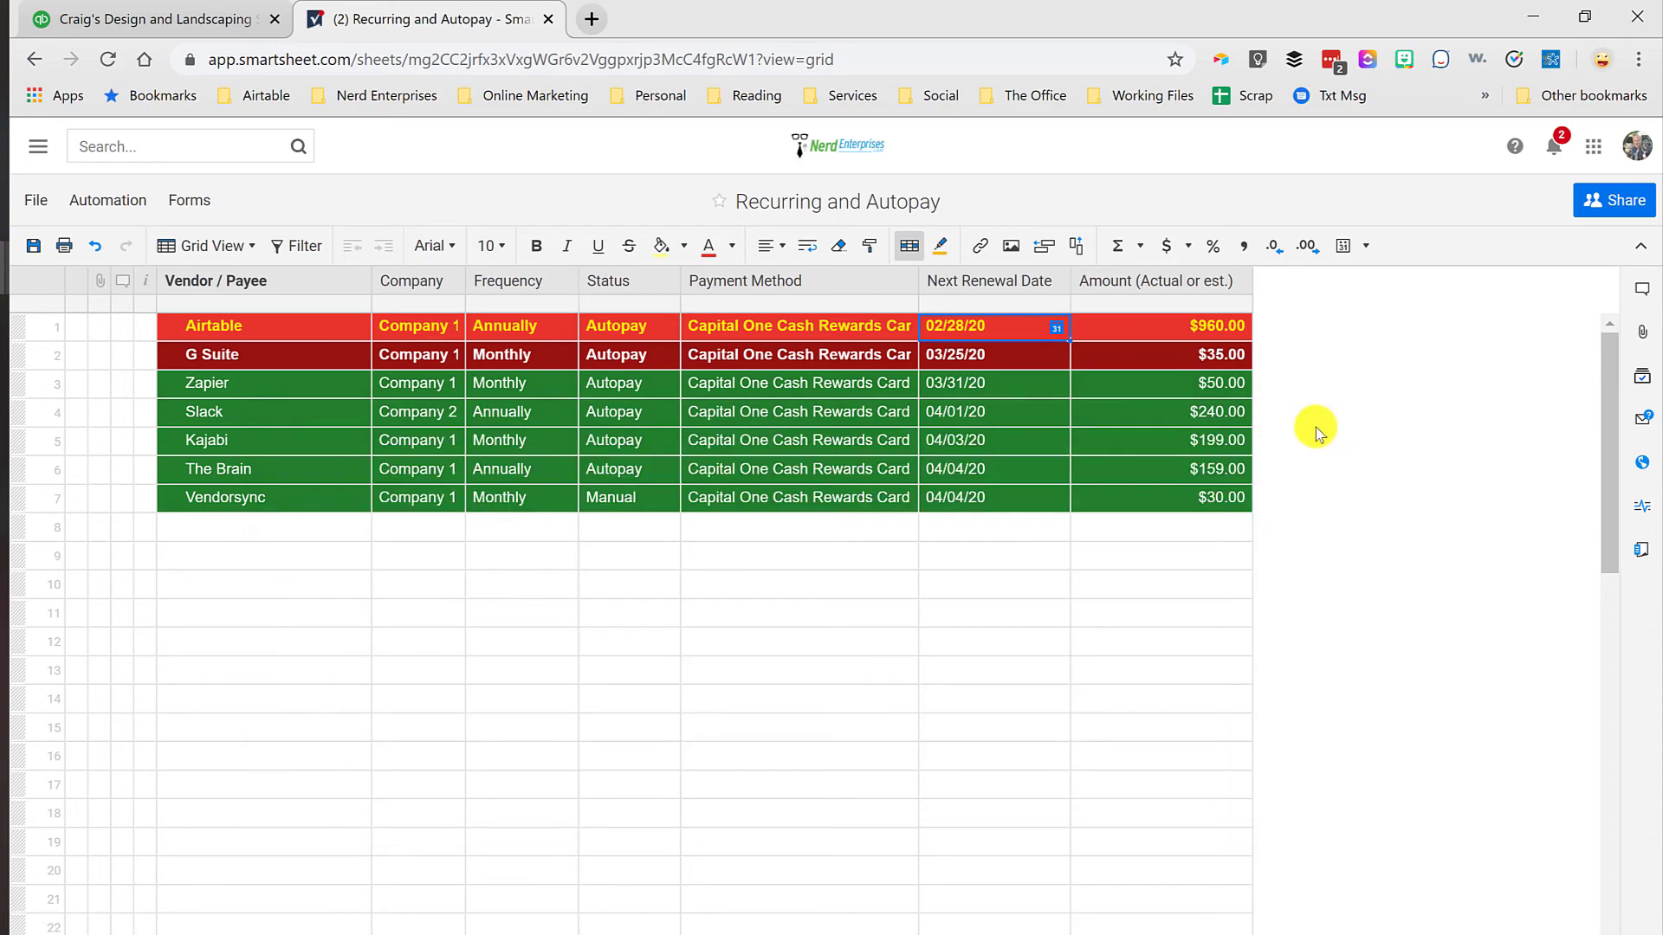
pyautogui.click(312, 556)
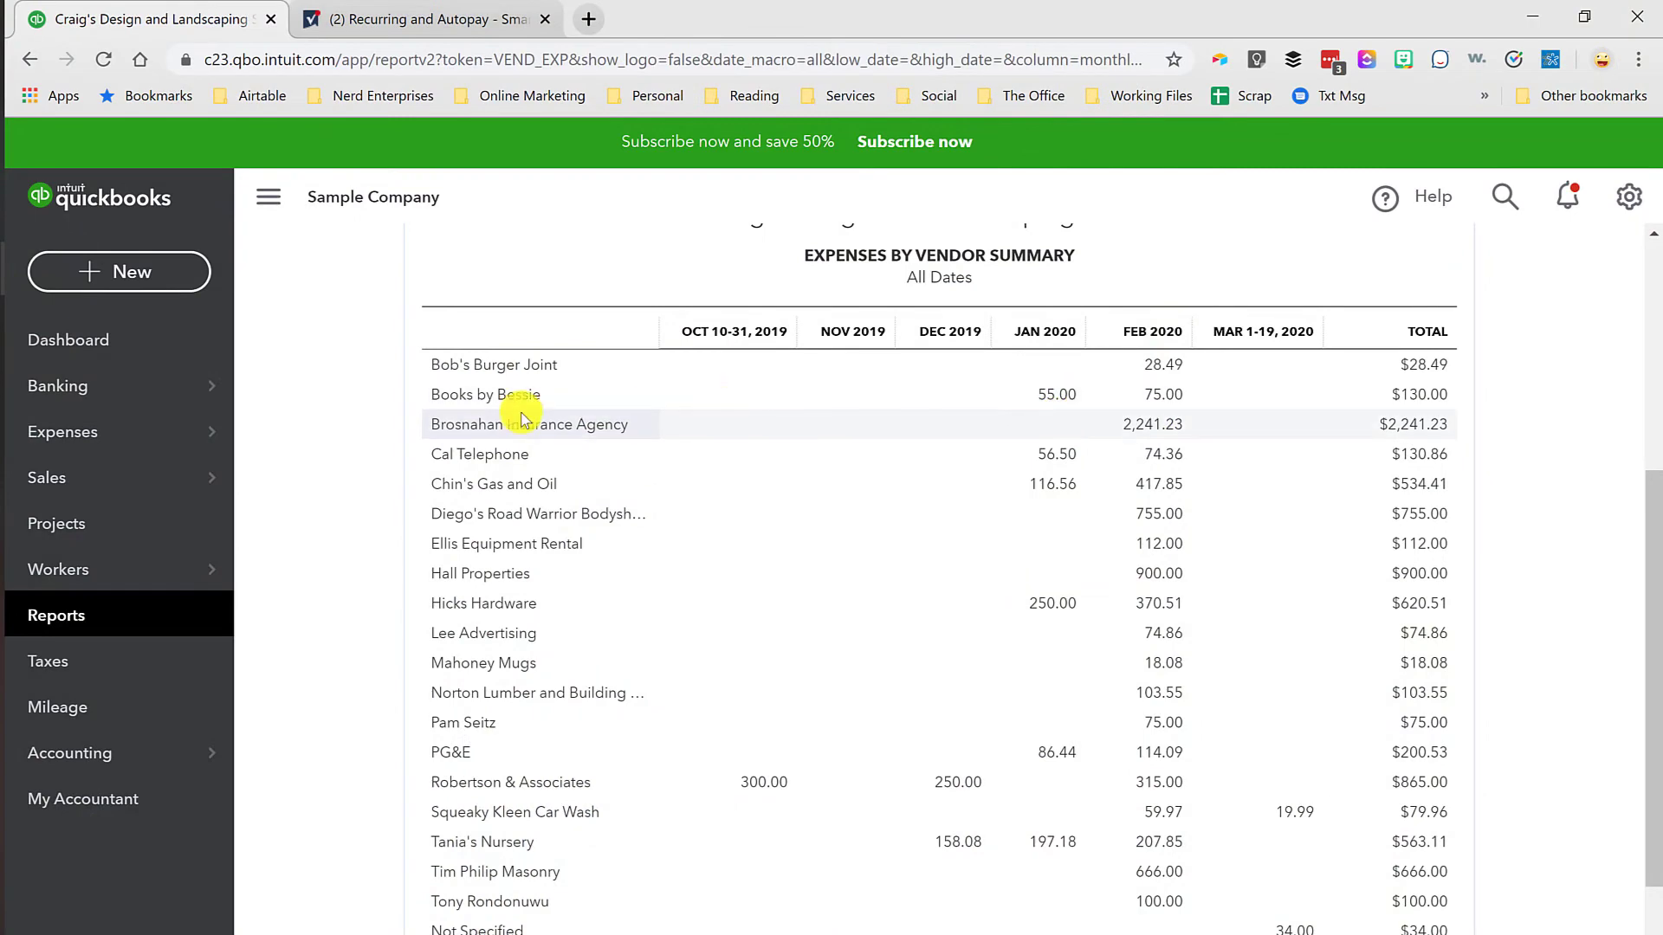
# Step: Switch to QuickBooks and examine the February 2020 transactions behind Brosnahan Insurance Agency's amount in the Expenses by Vendor Summary
pyautogui.click(1157, 428)
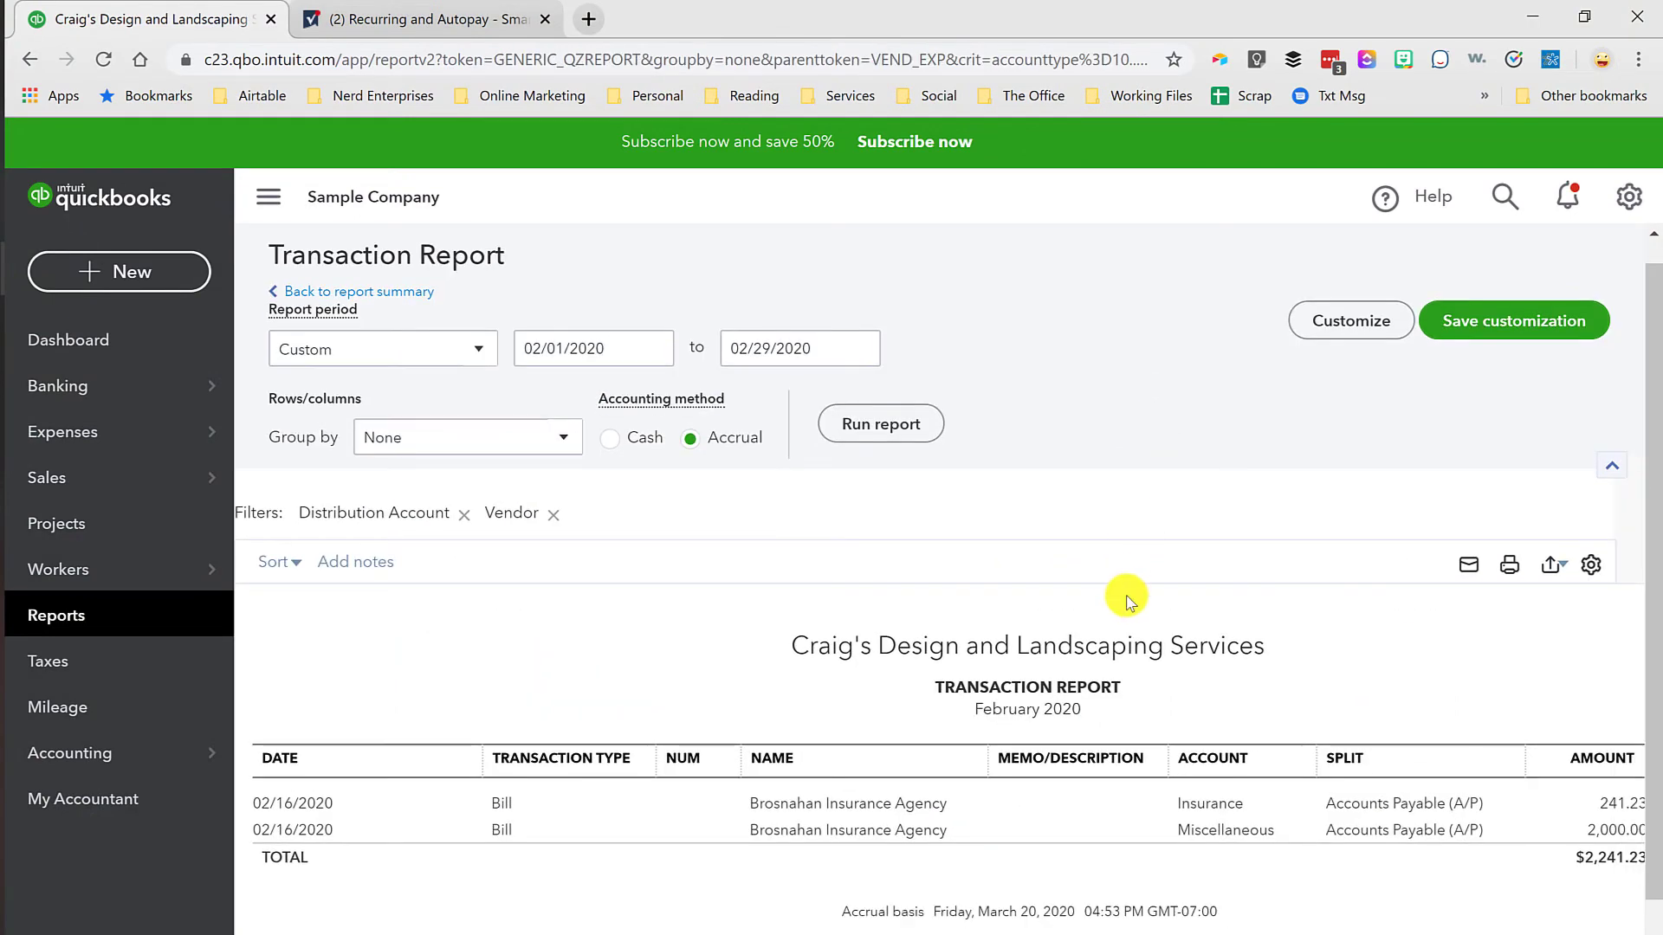
pyautogui.scroll(-1, 1118, 595)
pyautogui.scroll(-1, 1117, 595)
pyautogui.hscroll(2, 1147, 780)
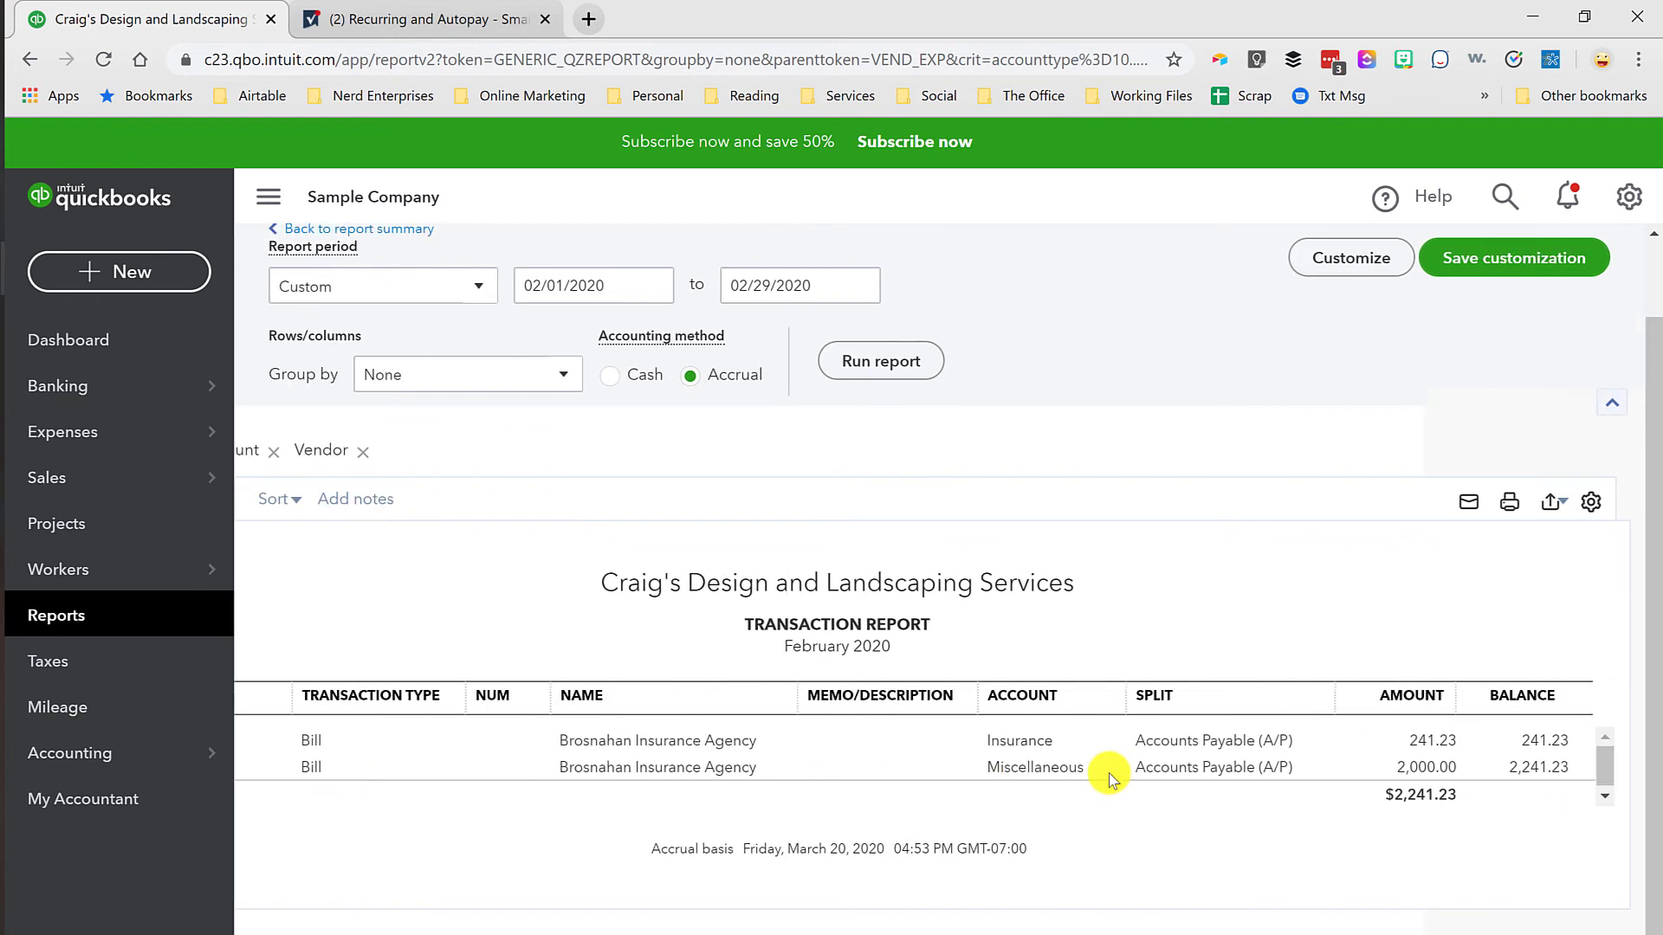
pyautogui.hscroll(-3, 1052, 751)
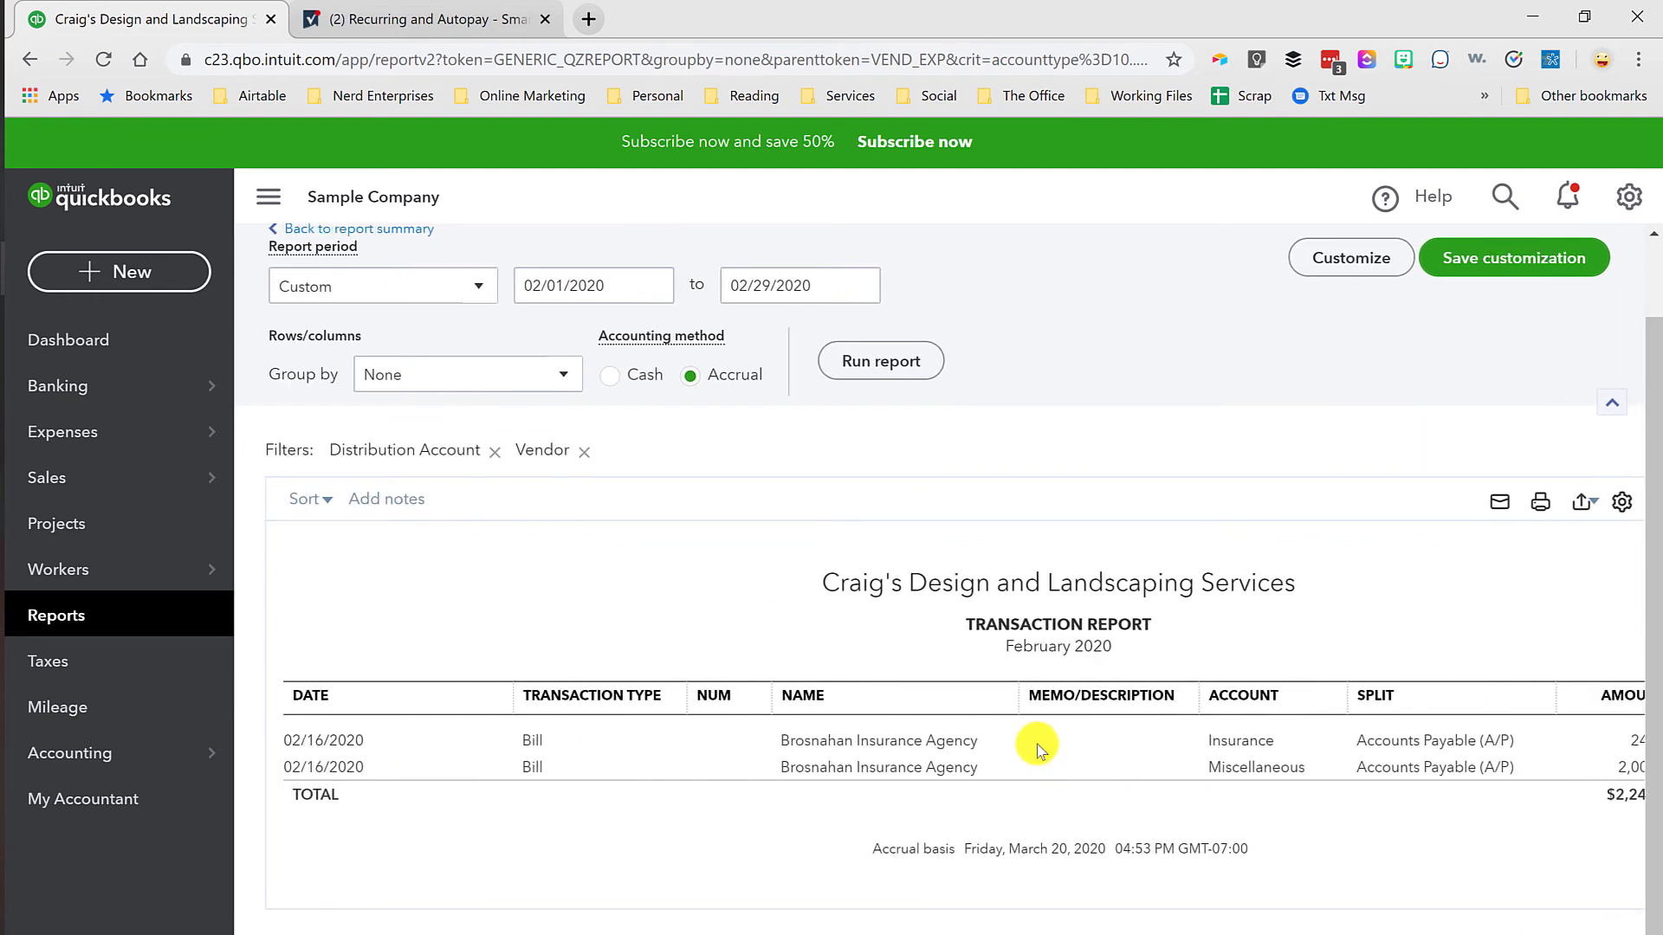
pyautogui.hscroll(3, 1037, 746)
pyautogui.hscroll(-3, 1058, 732)
pyautogui.hscroll(3, 1321, 756)
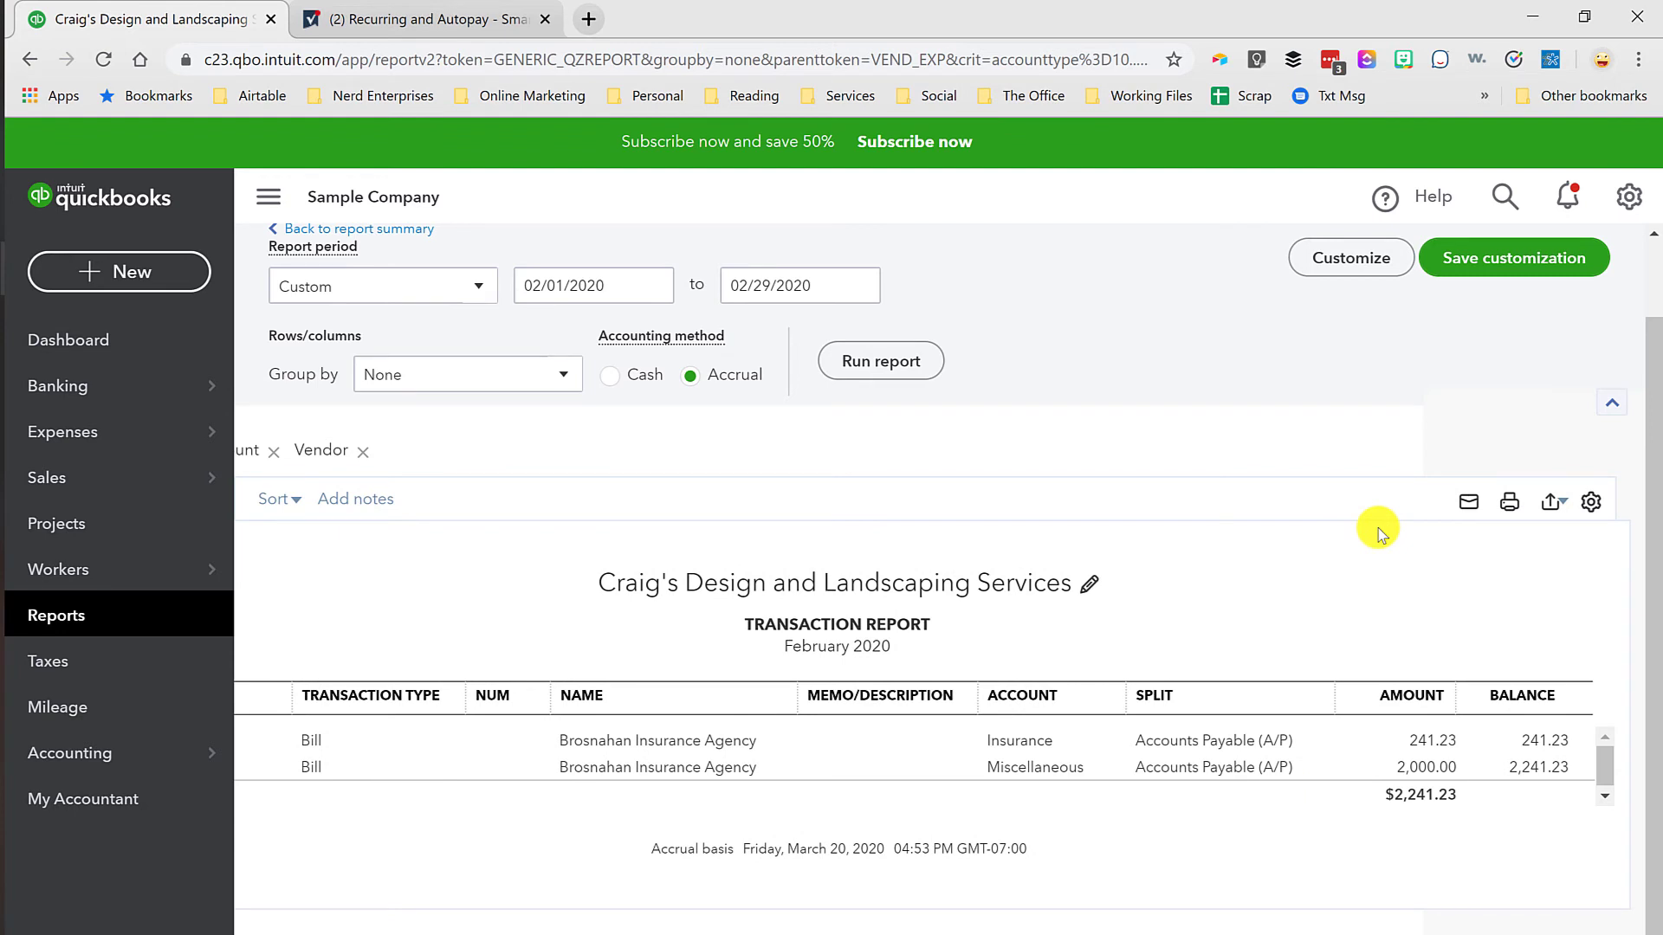
# Step: Return to the Recurring and Autopay sheet in Smartsheet and check Airtable's Next Renewal Date and Frequency
pyautogui.click(438, 18)
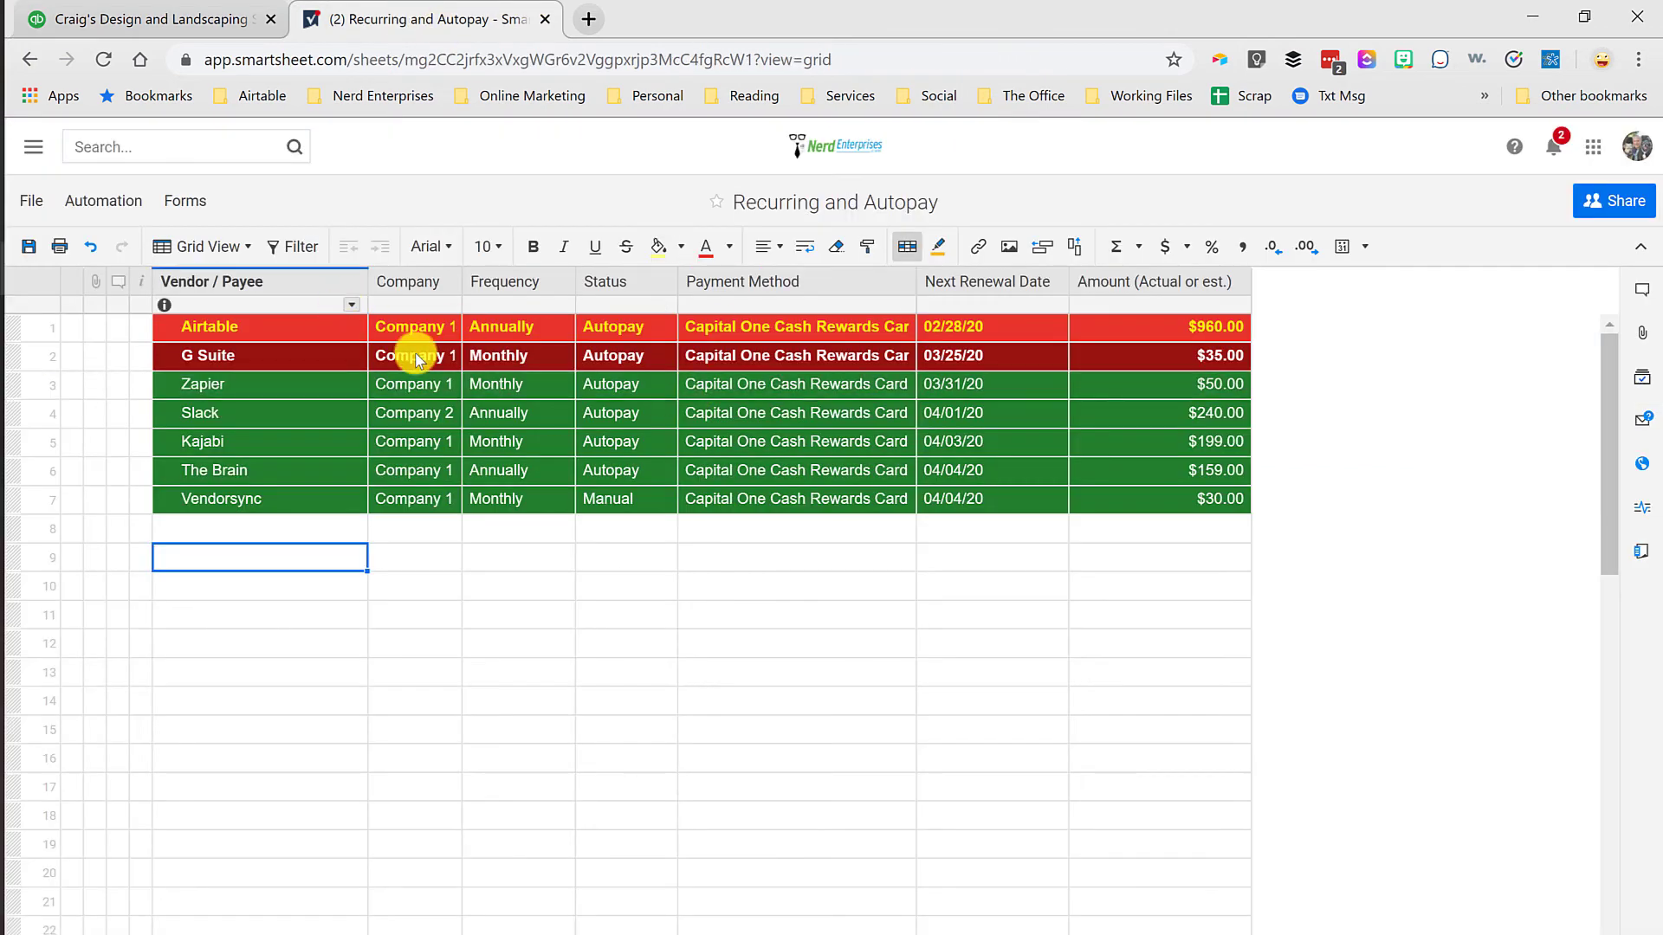
pyautogui.click(948, 330)
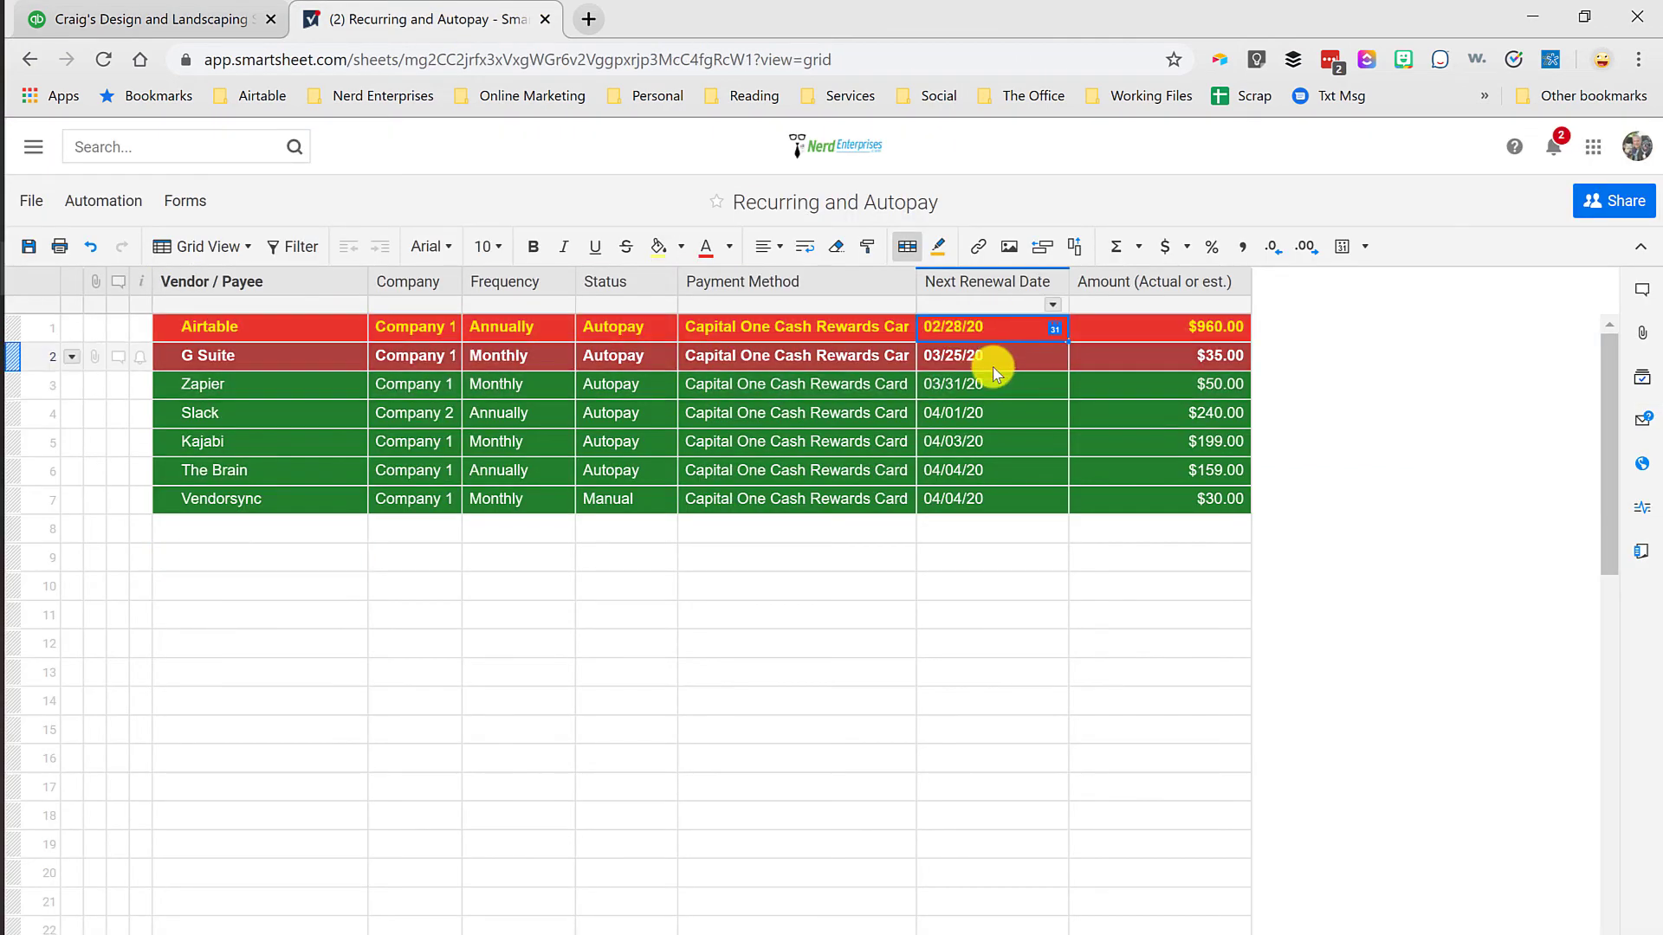
pyautogui.click(531, 327)
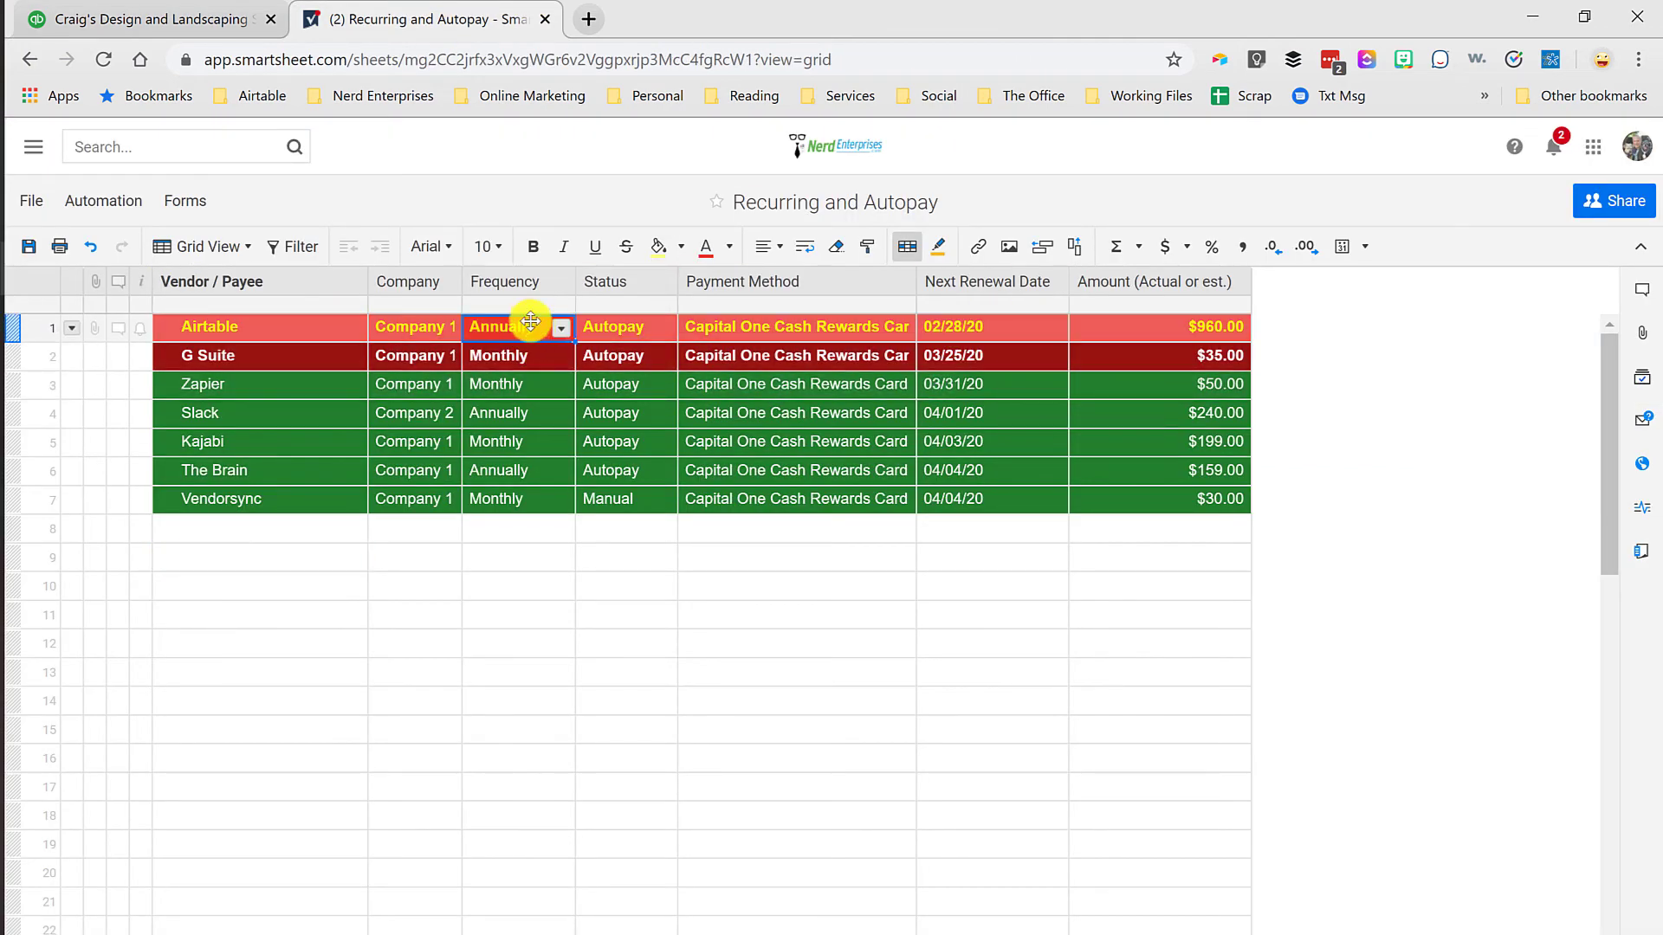
# Step: Review the Company column's type and dropdown values in its column properties, leaving them unchanged
pyautogui.click(395, 286)
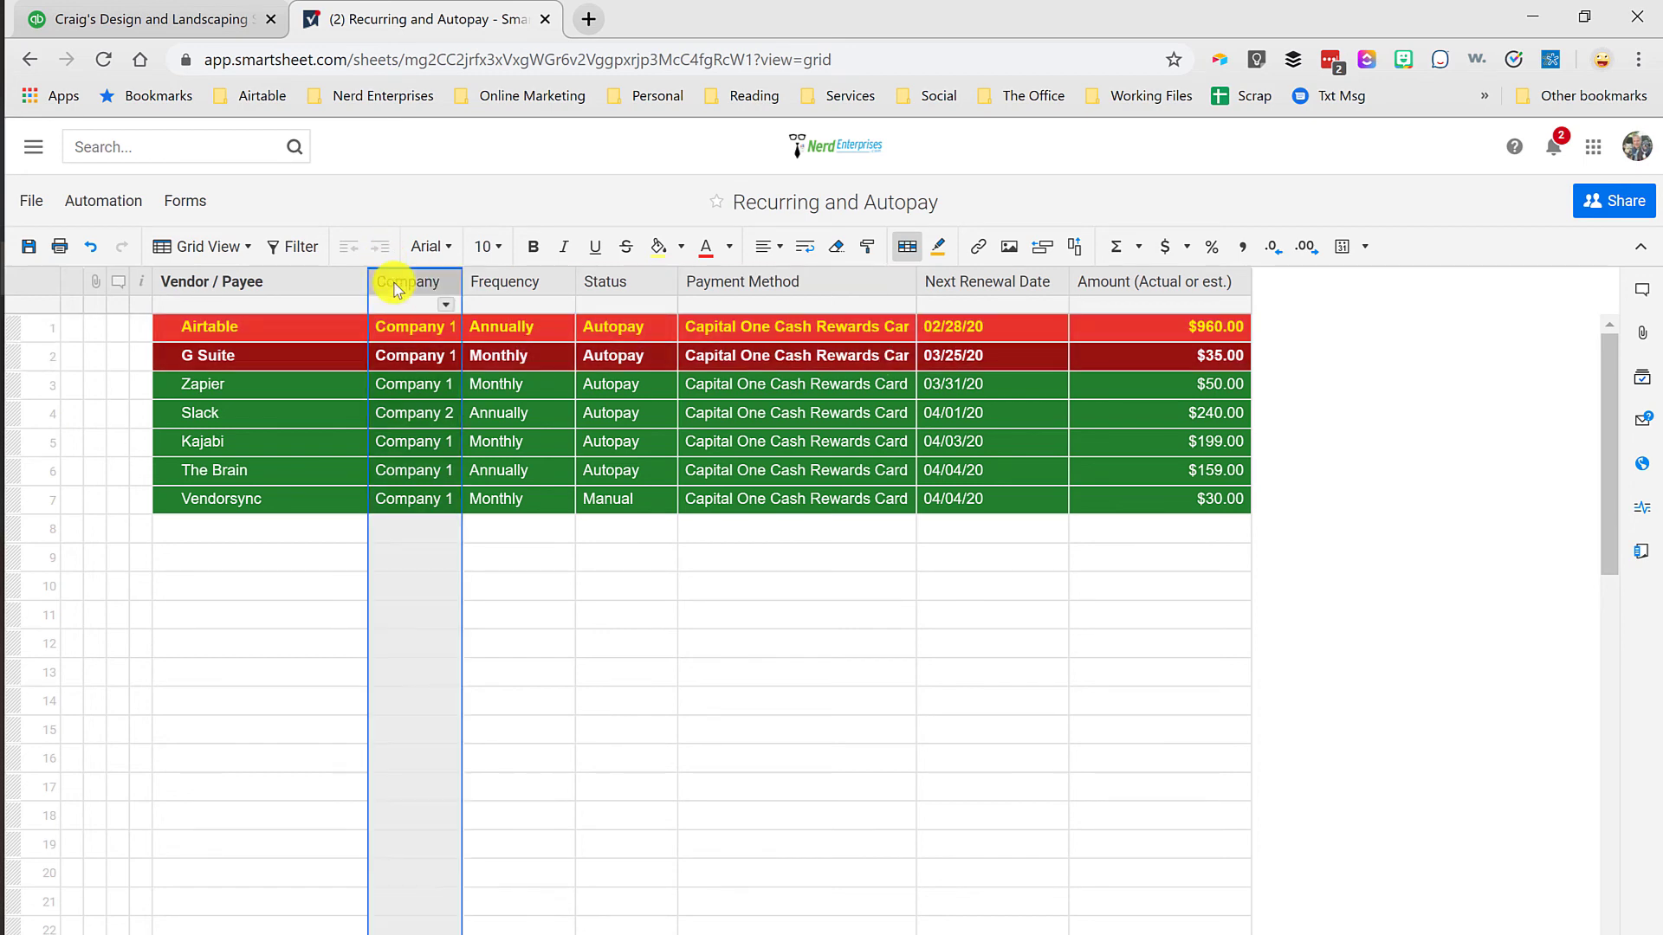
pyautogui.doubleClick(395, 286)
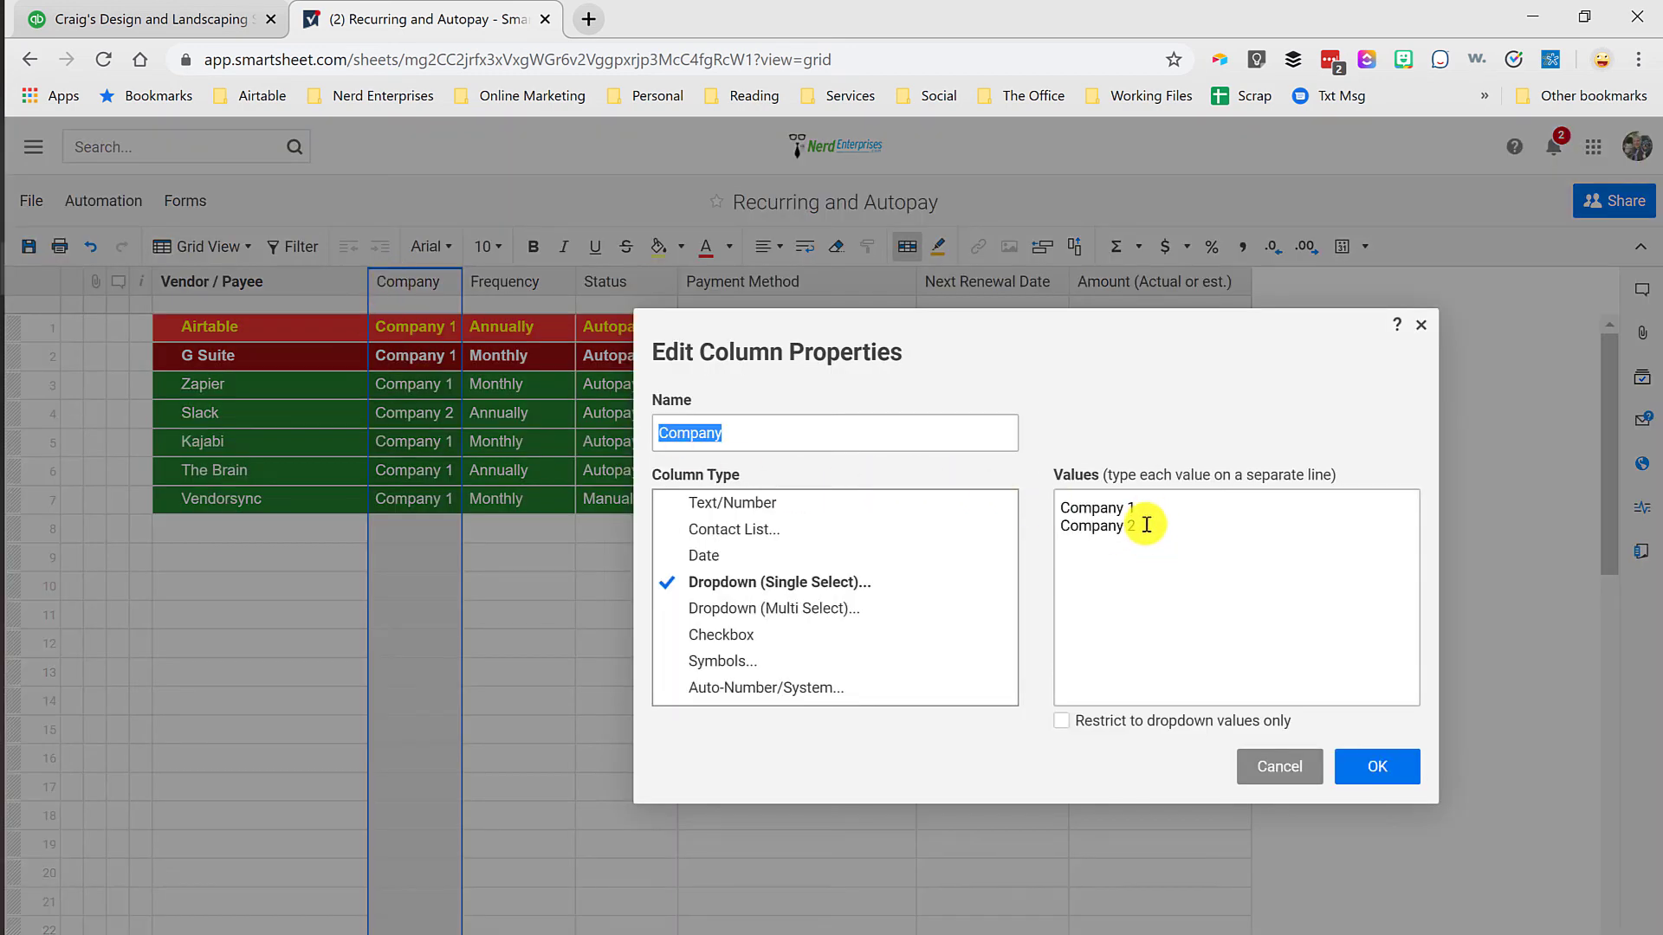
pyautogui.click(1275, 766)
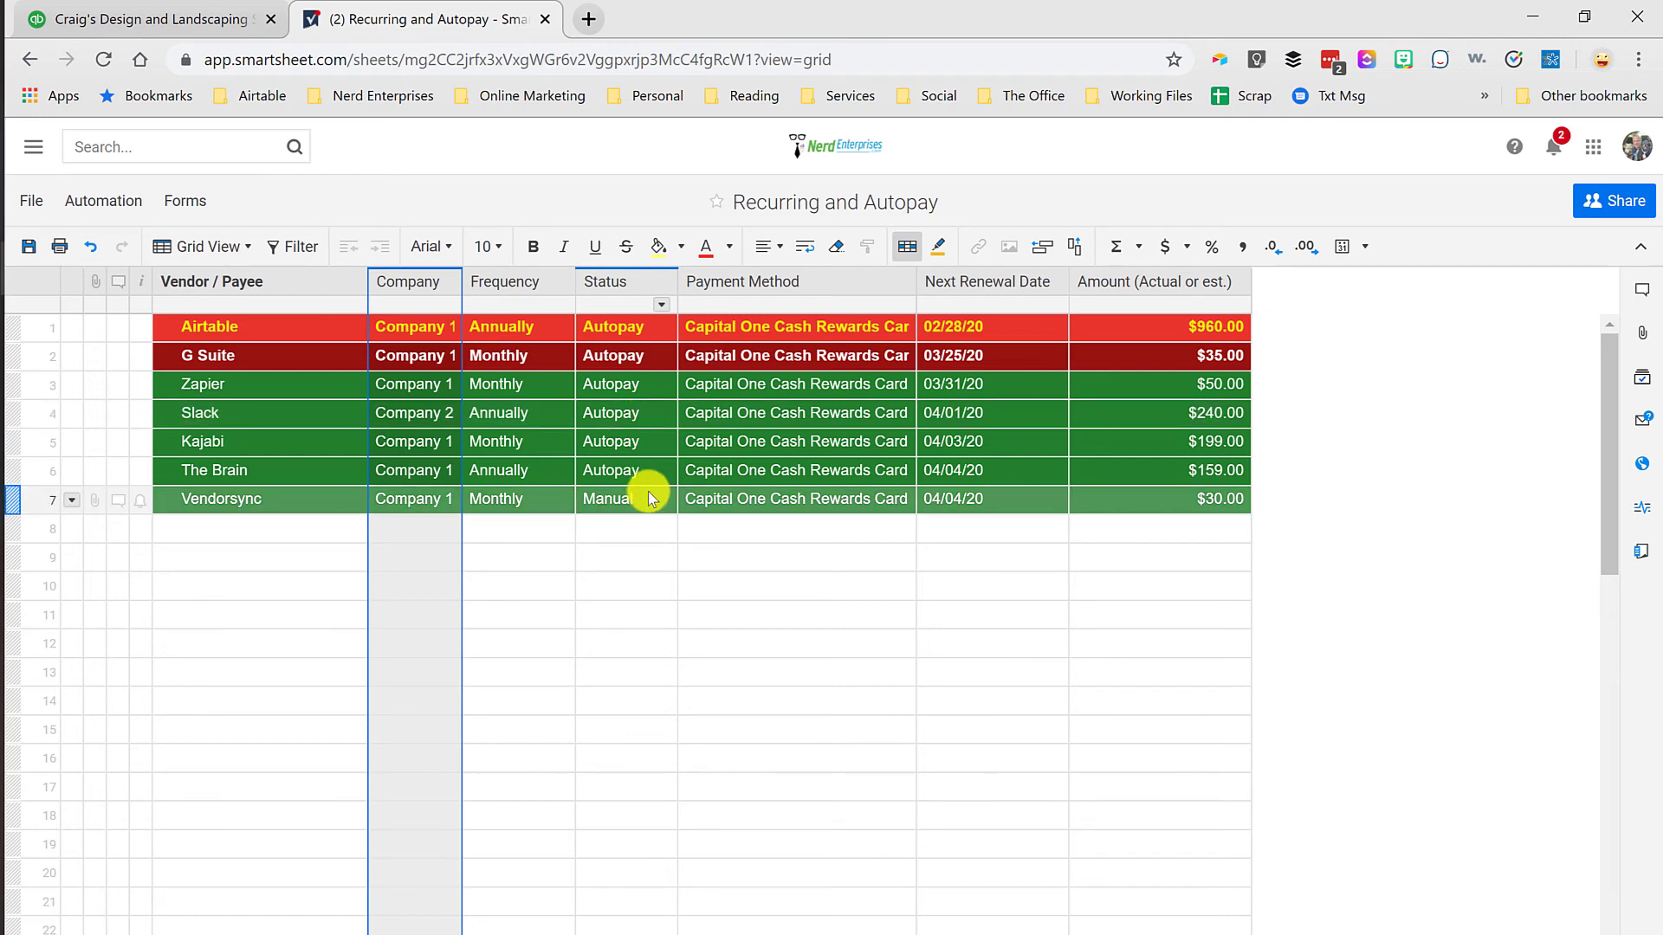
pyautogui.doubleClick(422, 286)
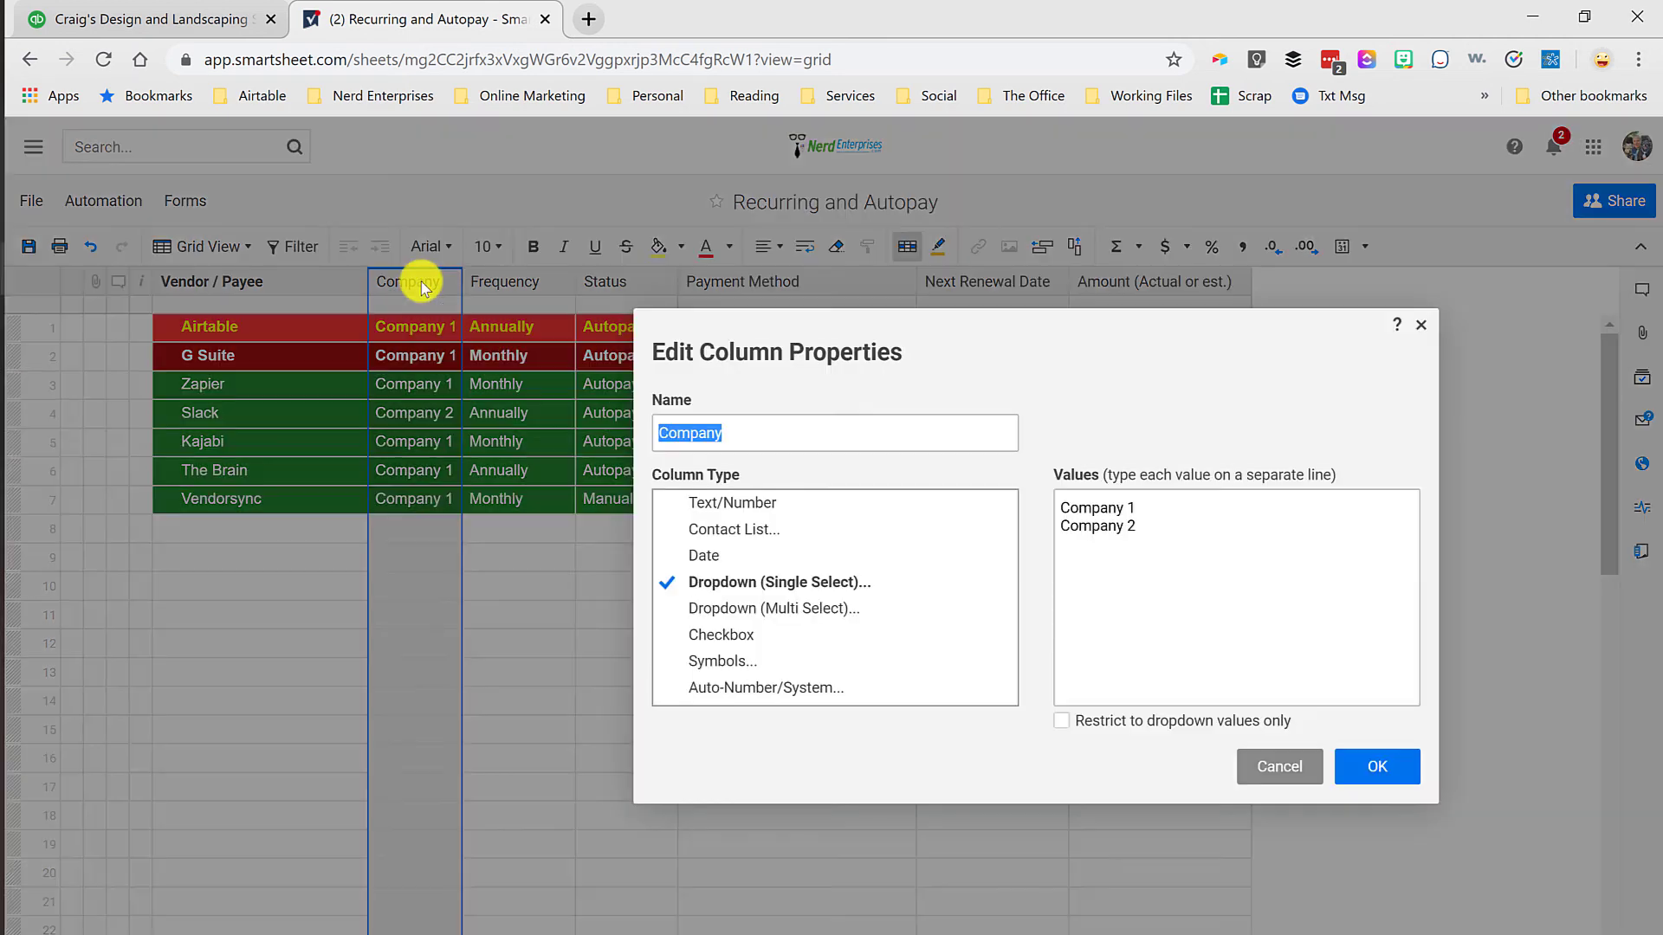
pyautogui.click(1288, 768)
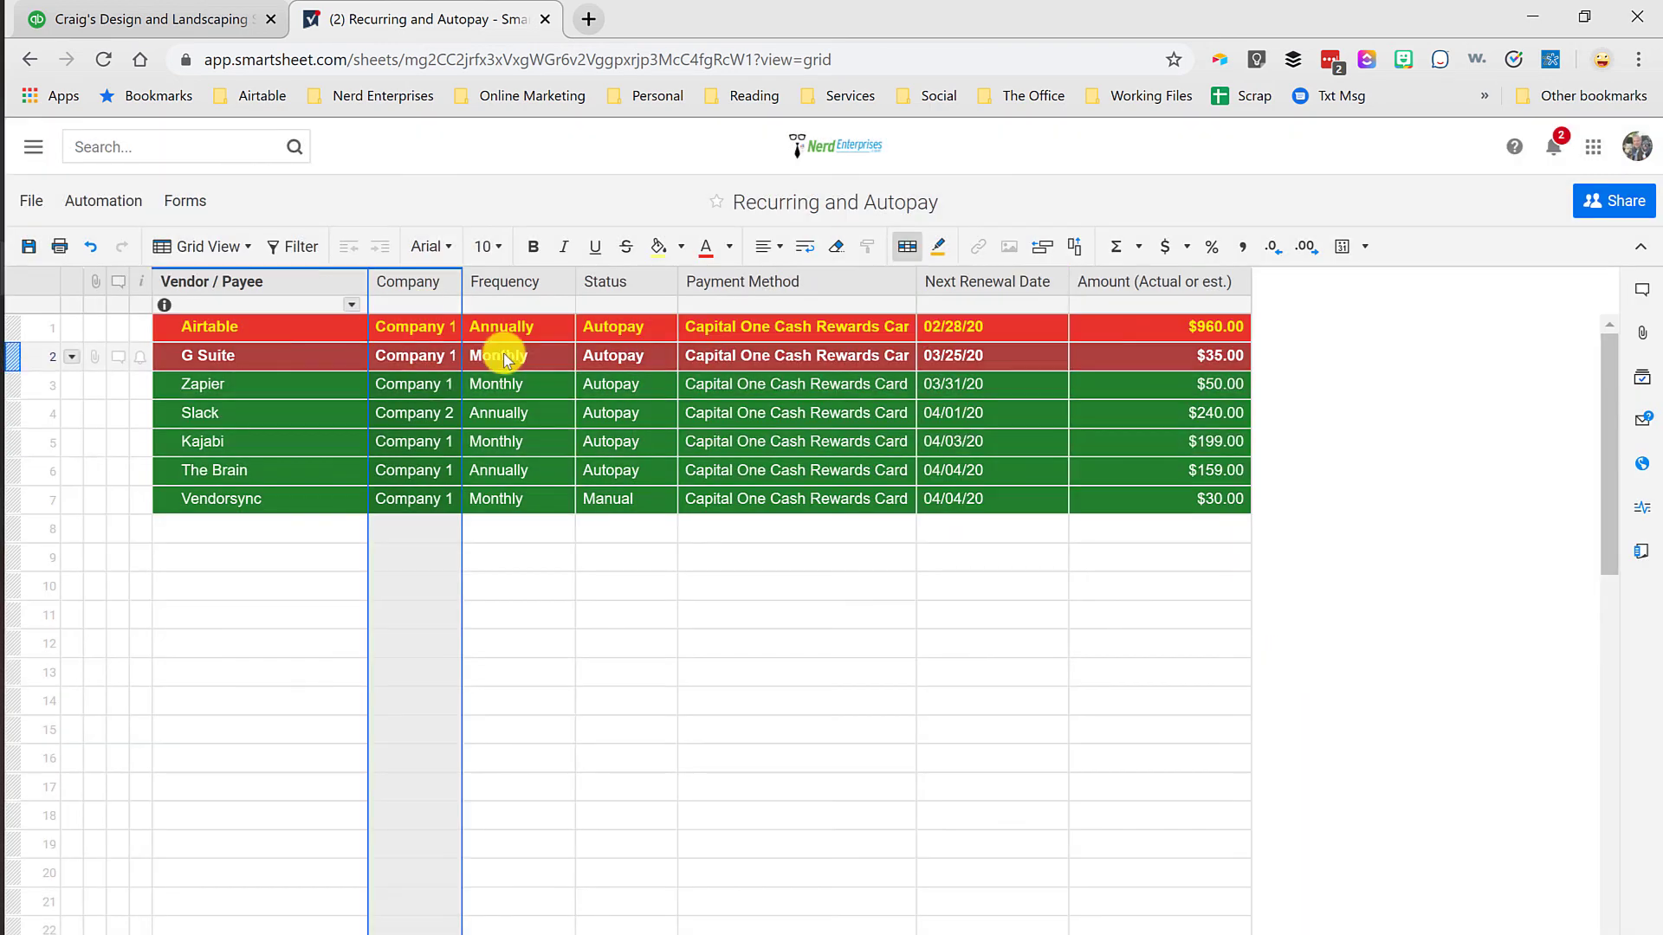
# Step: Review the dropdown values and restriction settings in the column properties of Frequency and Status
pyautogui.click(517, 286)
pyautogui.doubleClick(510, 285)
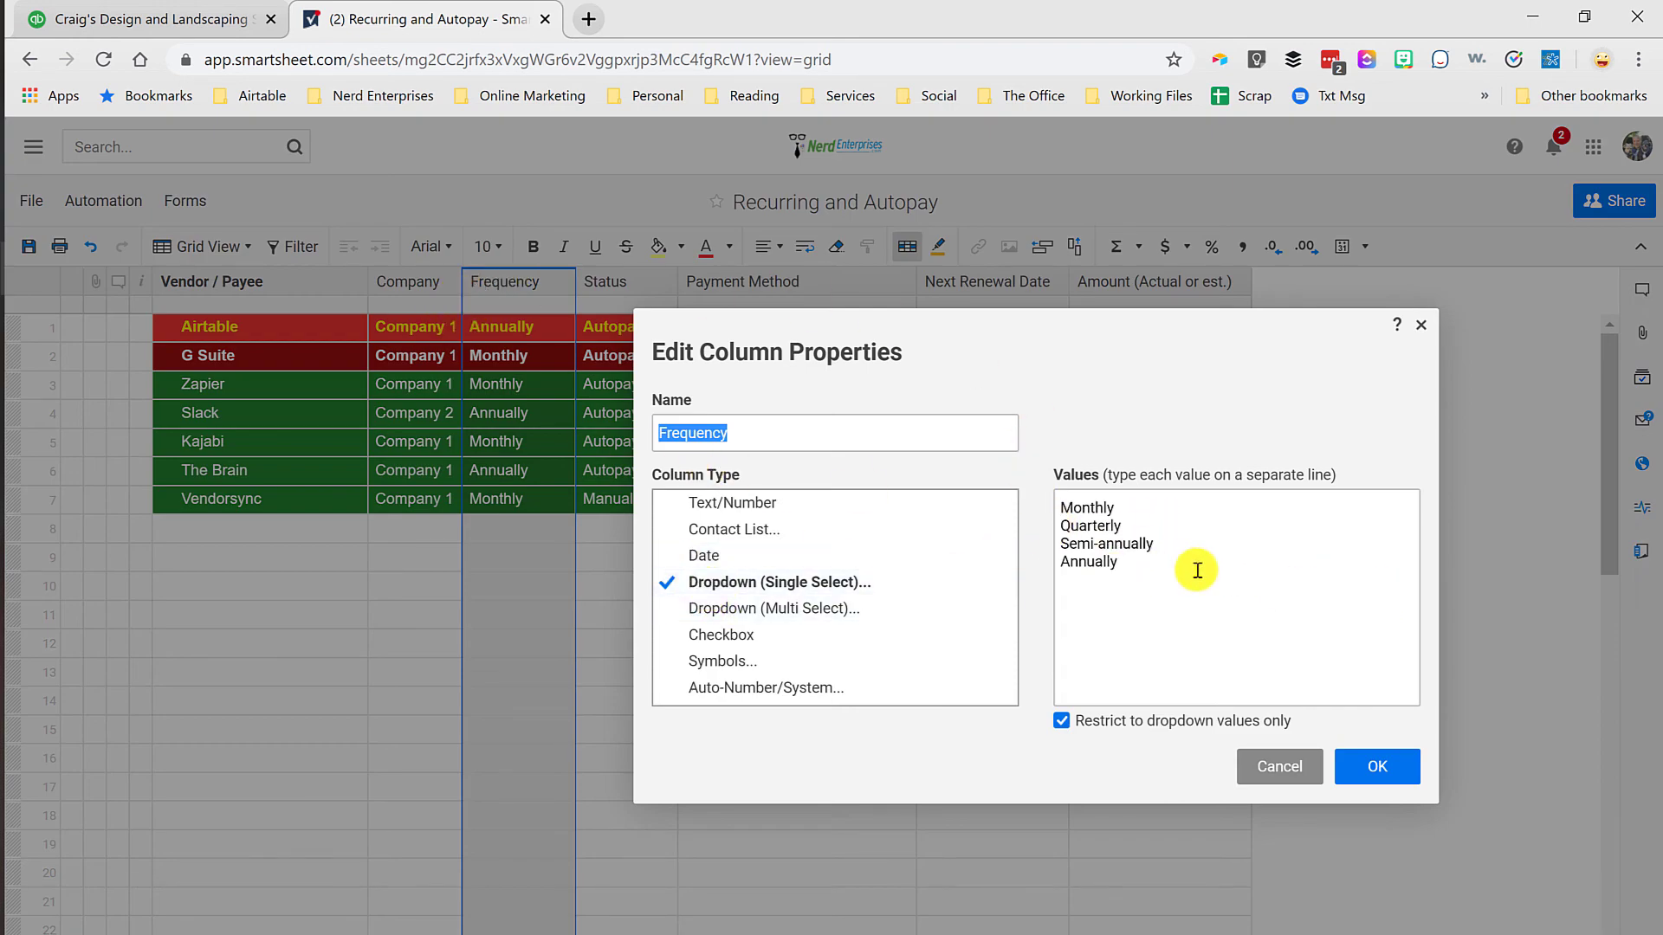
pyautogui.click(1376, 761)
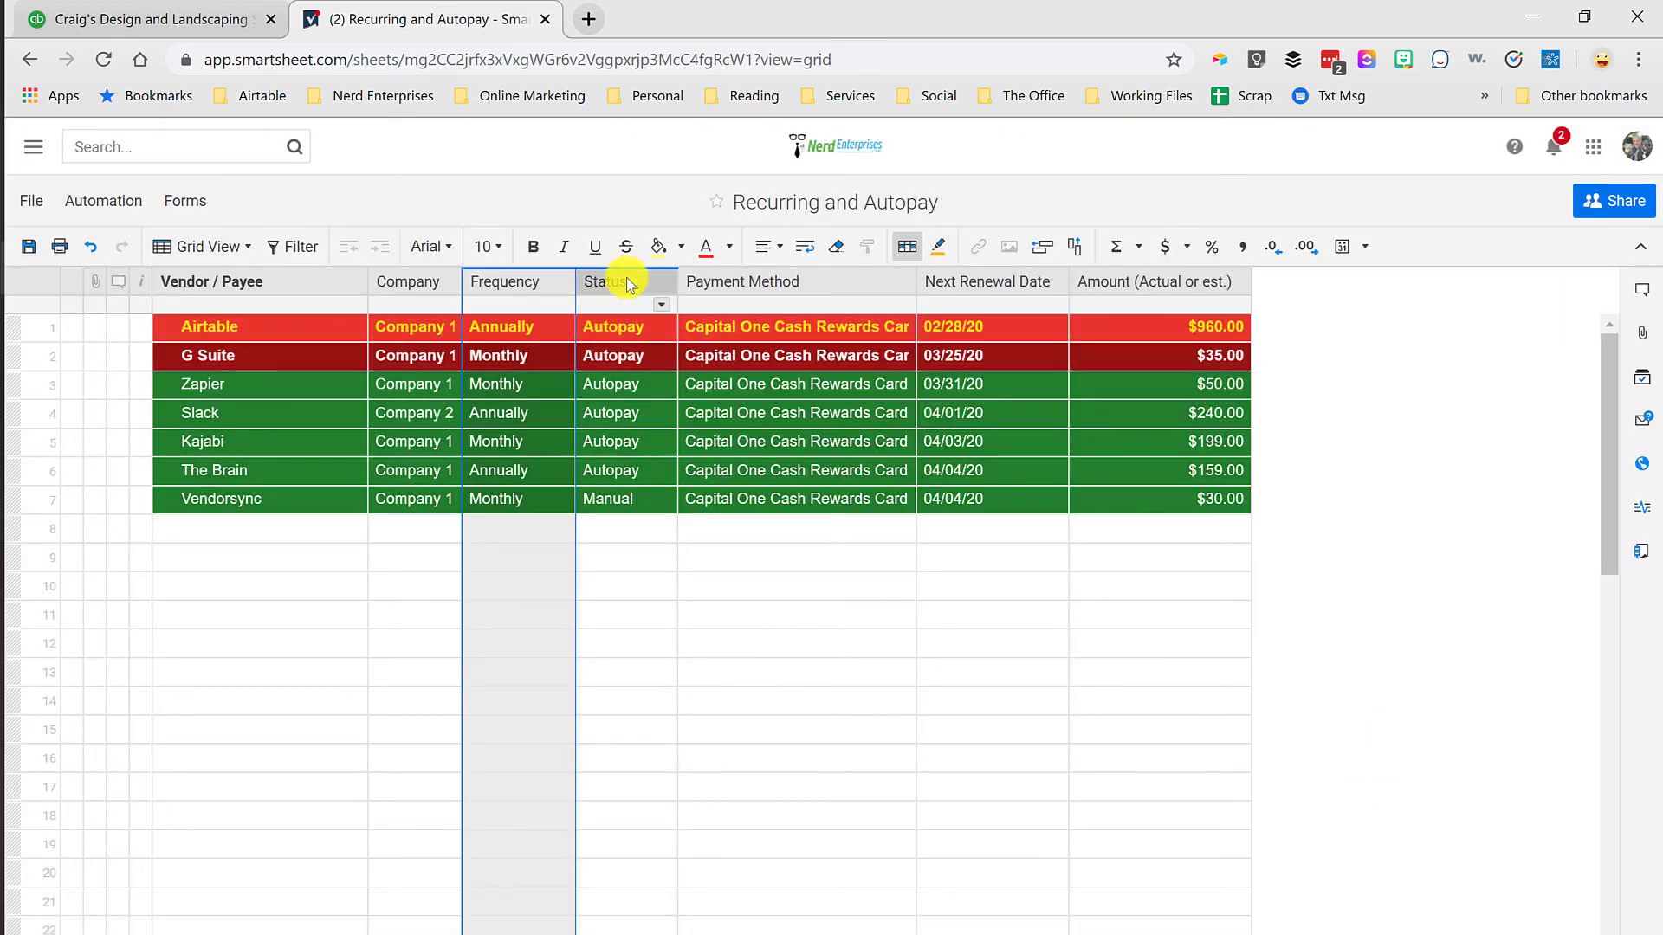
pyautogui.doubleClick(626, 284)
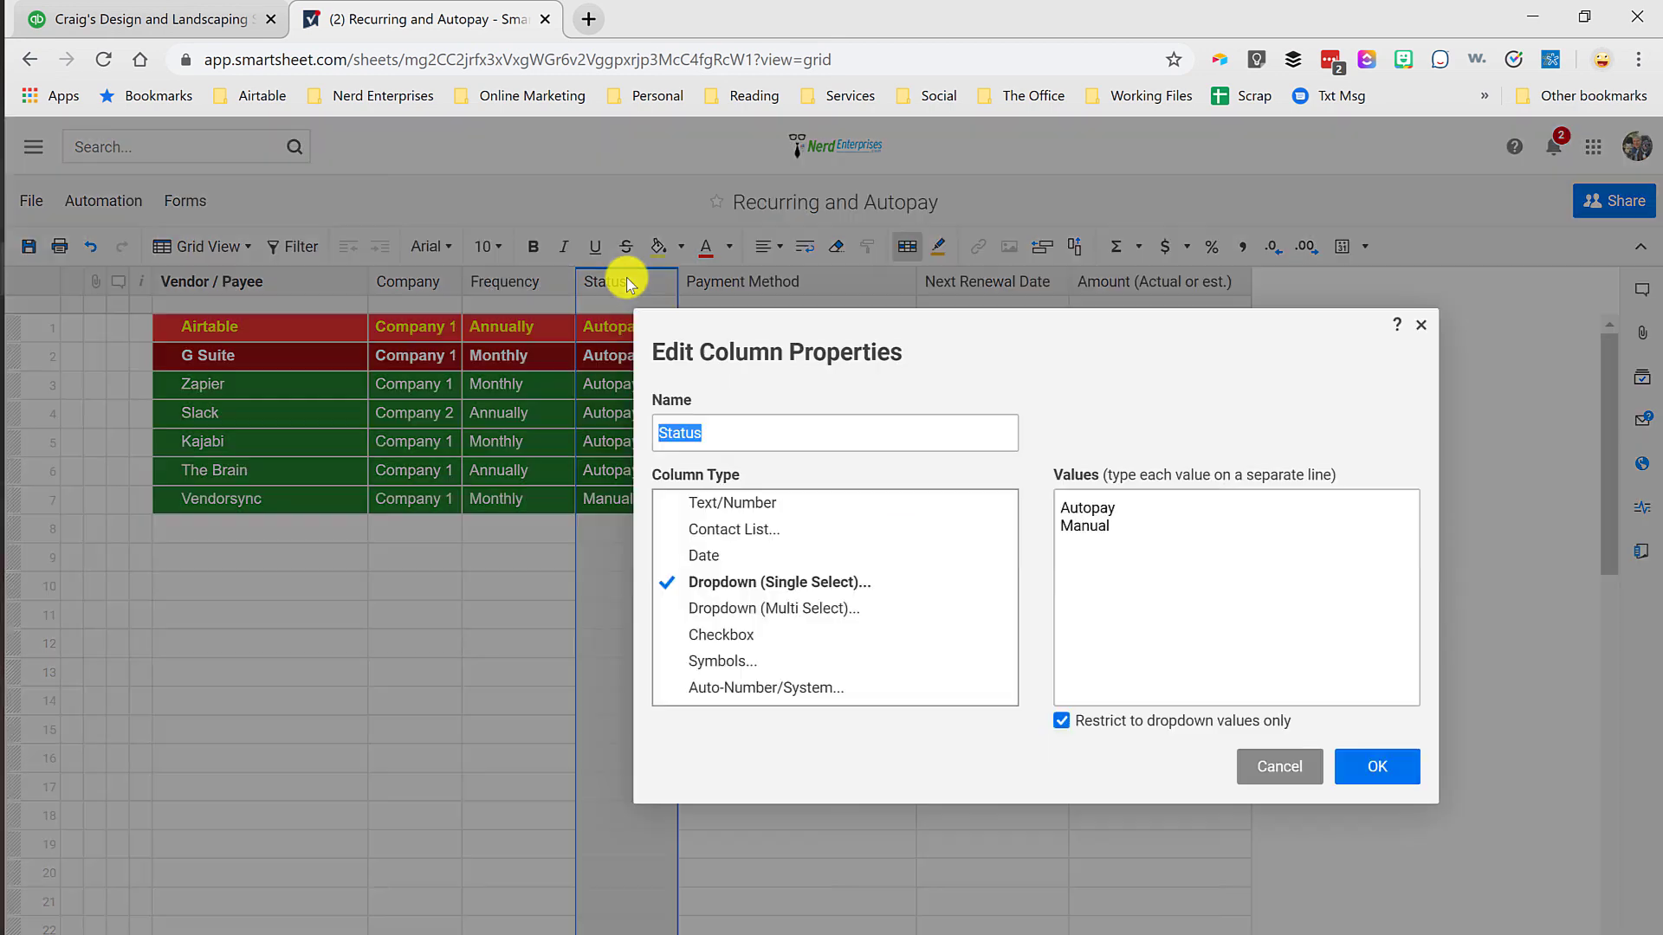
pyautogui.click(1377, 768)
# Step: Check the Payment Method column's dropdown values and widen the column so the full card names fit
pyautogui.doubleClick(745, 284)
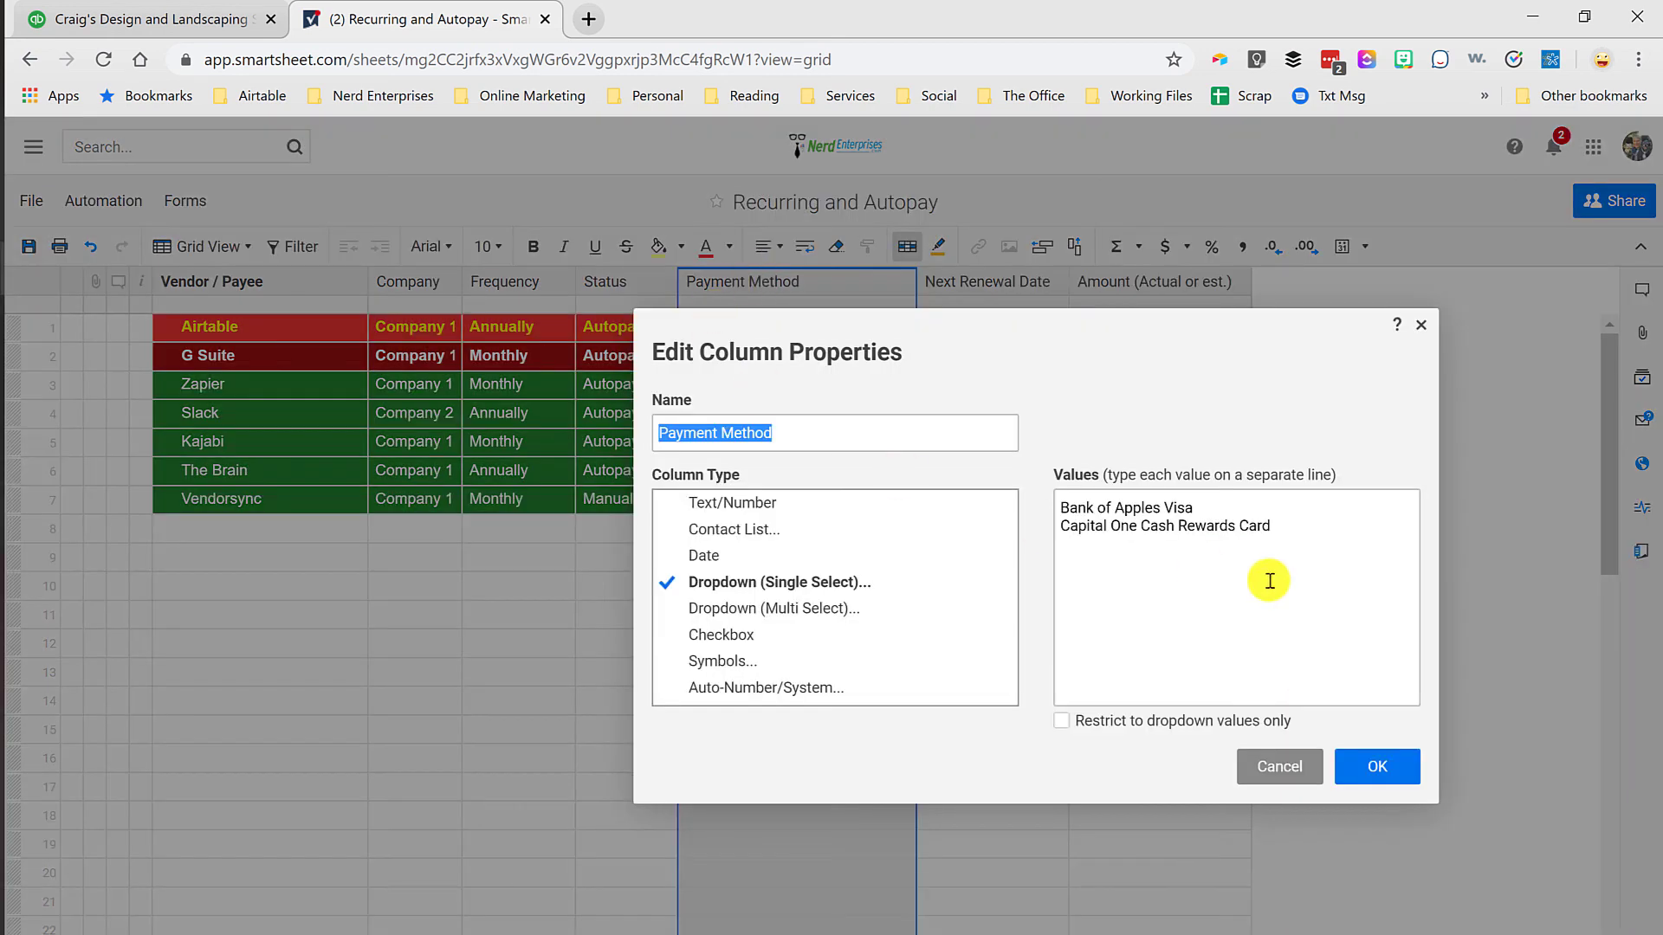
pyautogui.moveTo(1273, 511); pyautogui.dragTo(965, 457)
pyautogui.click(1161, 510)
pyautogui.hotkey('ctrl', 'a')
pyautogui.click(1381, 767)
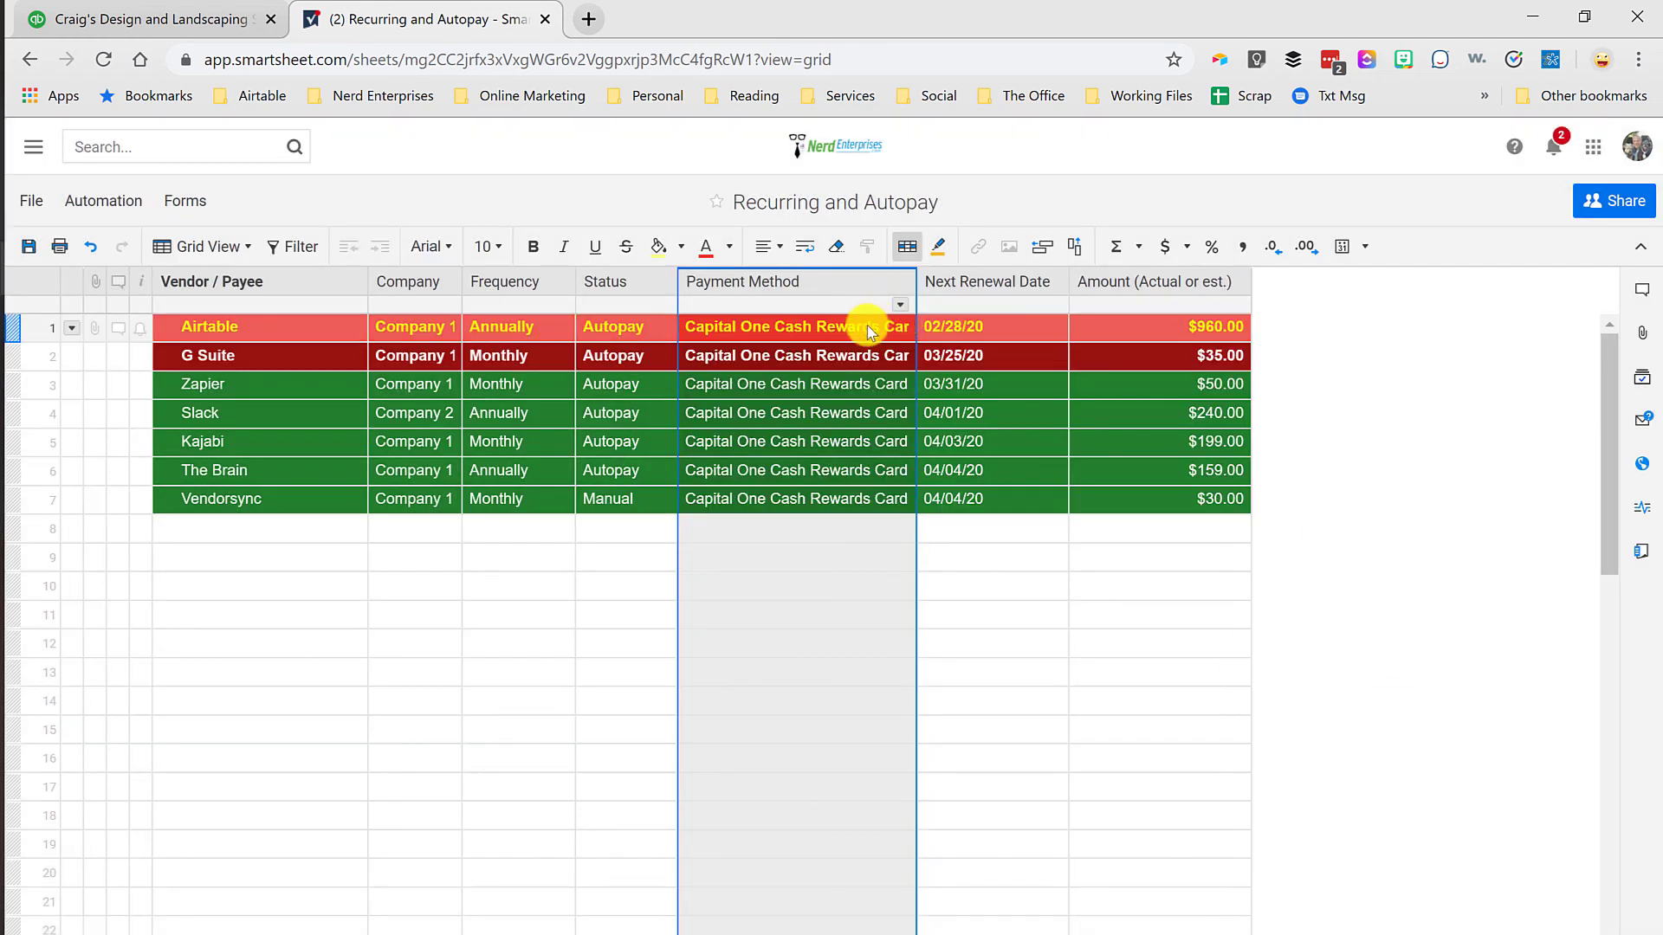
pyautogui.click(866, 327)
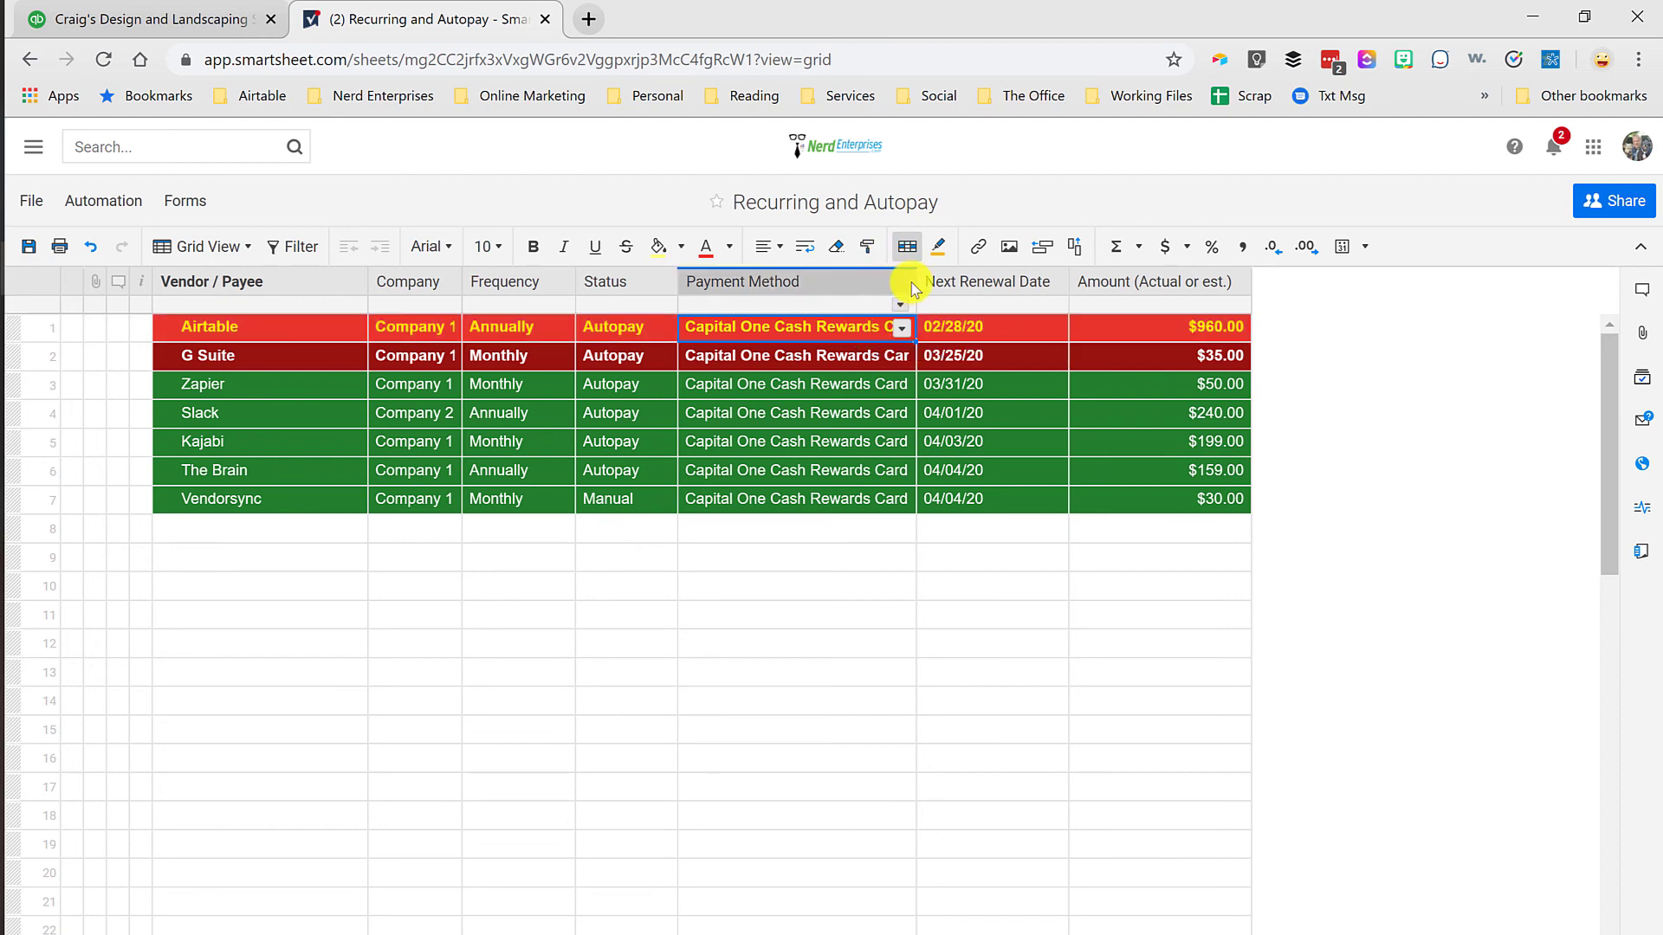
pyautogui.moveTo(918, 281); pyautogui.dragTo(1016, 276)
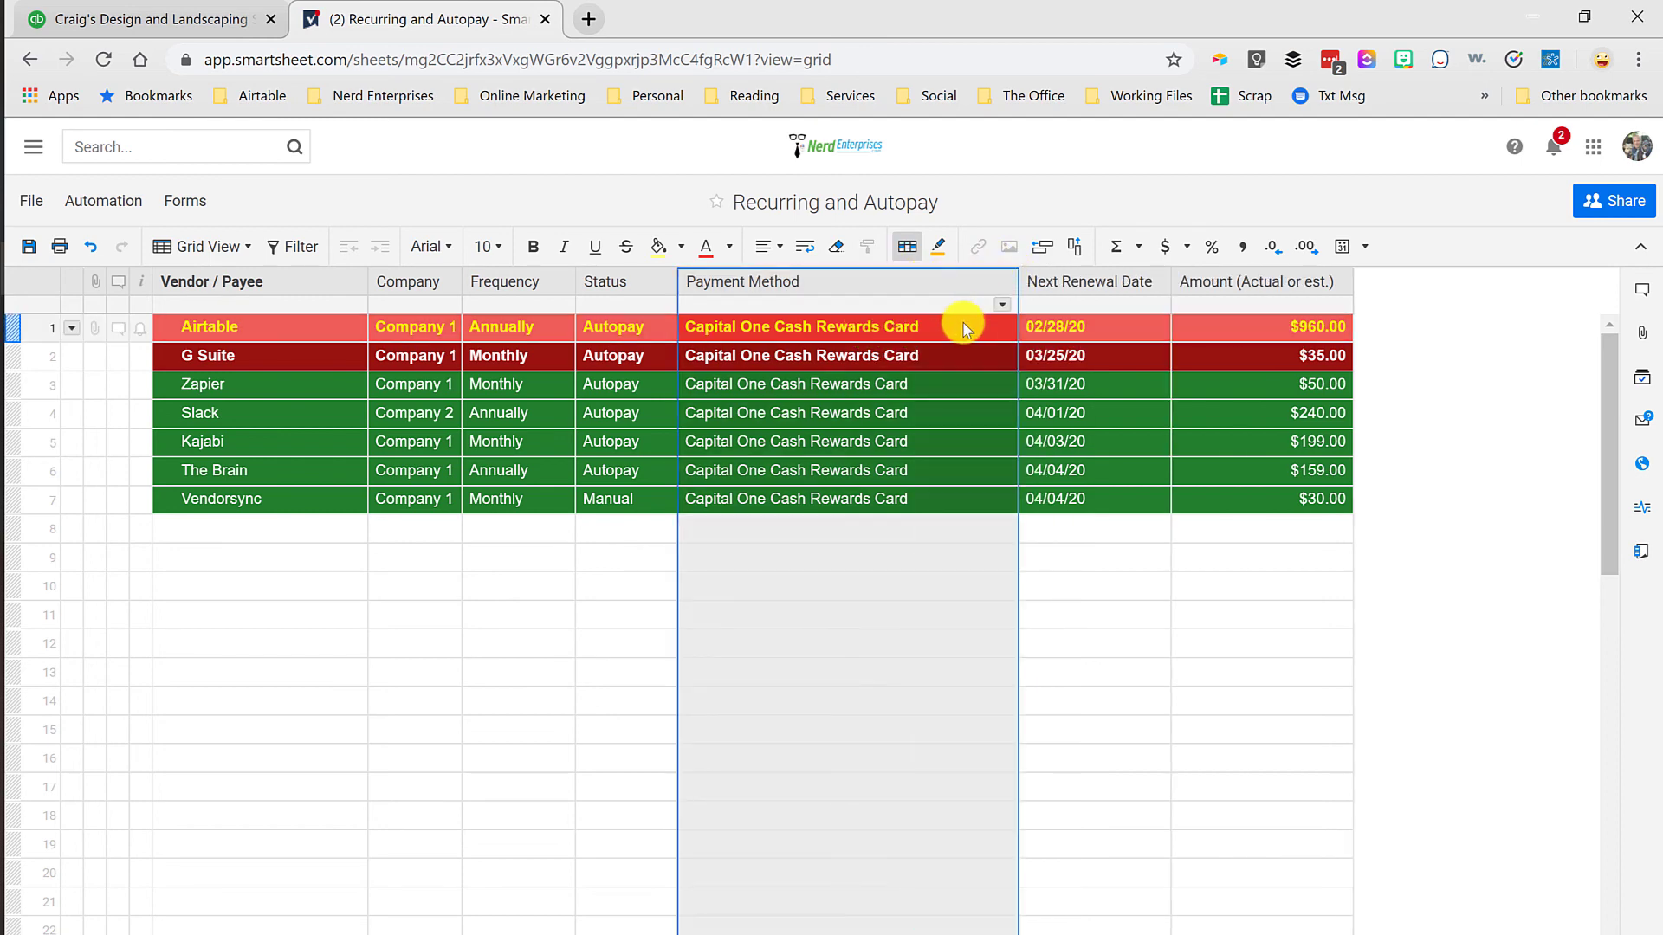
# Step: Check the column types of Next Renewal Date and Amount (Actual or est.), and look over the amounts for all listed vendors
pyautogui.doubleClick(1098, 281)
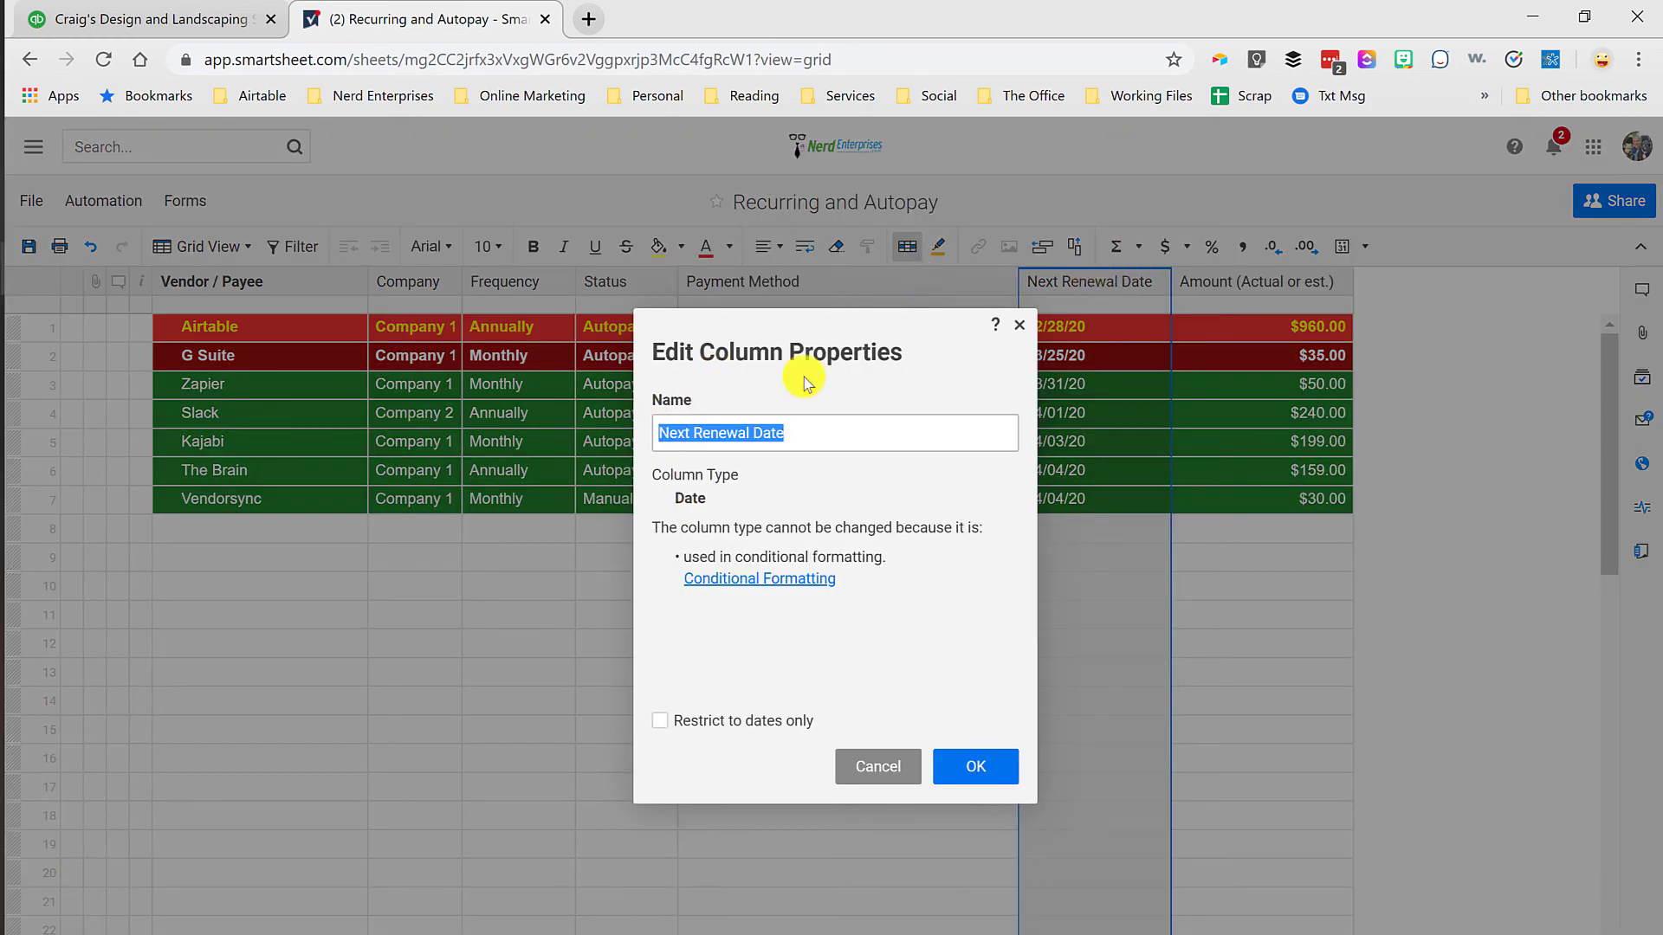
pyautogui.click(1018, 325)
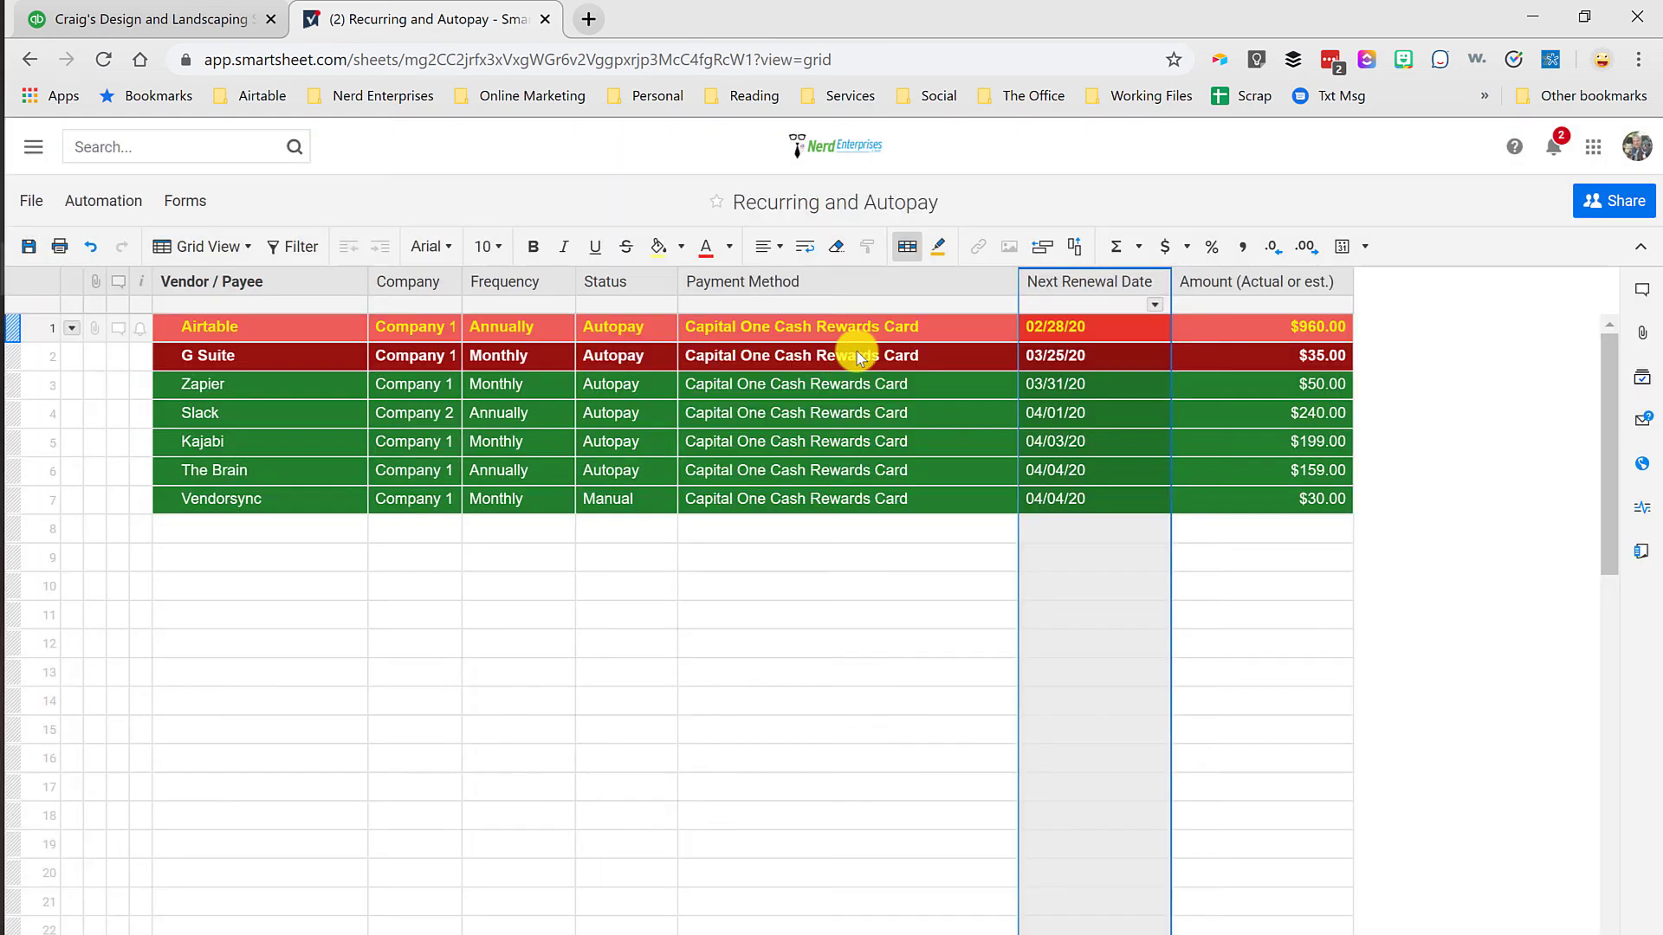
pyautogui.doubleClick(1221, 277)
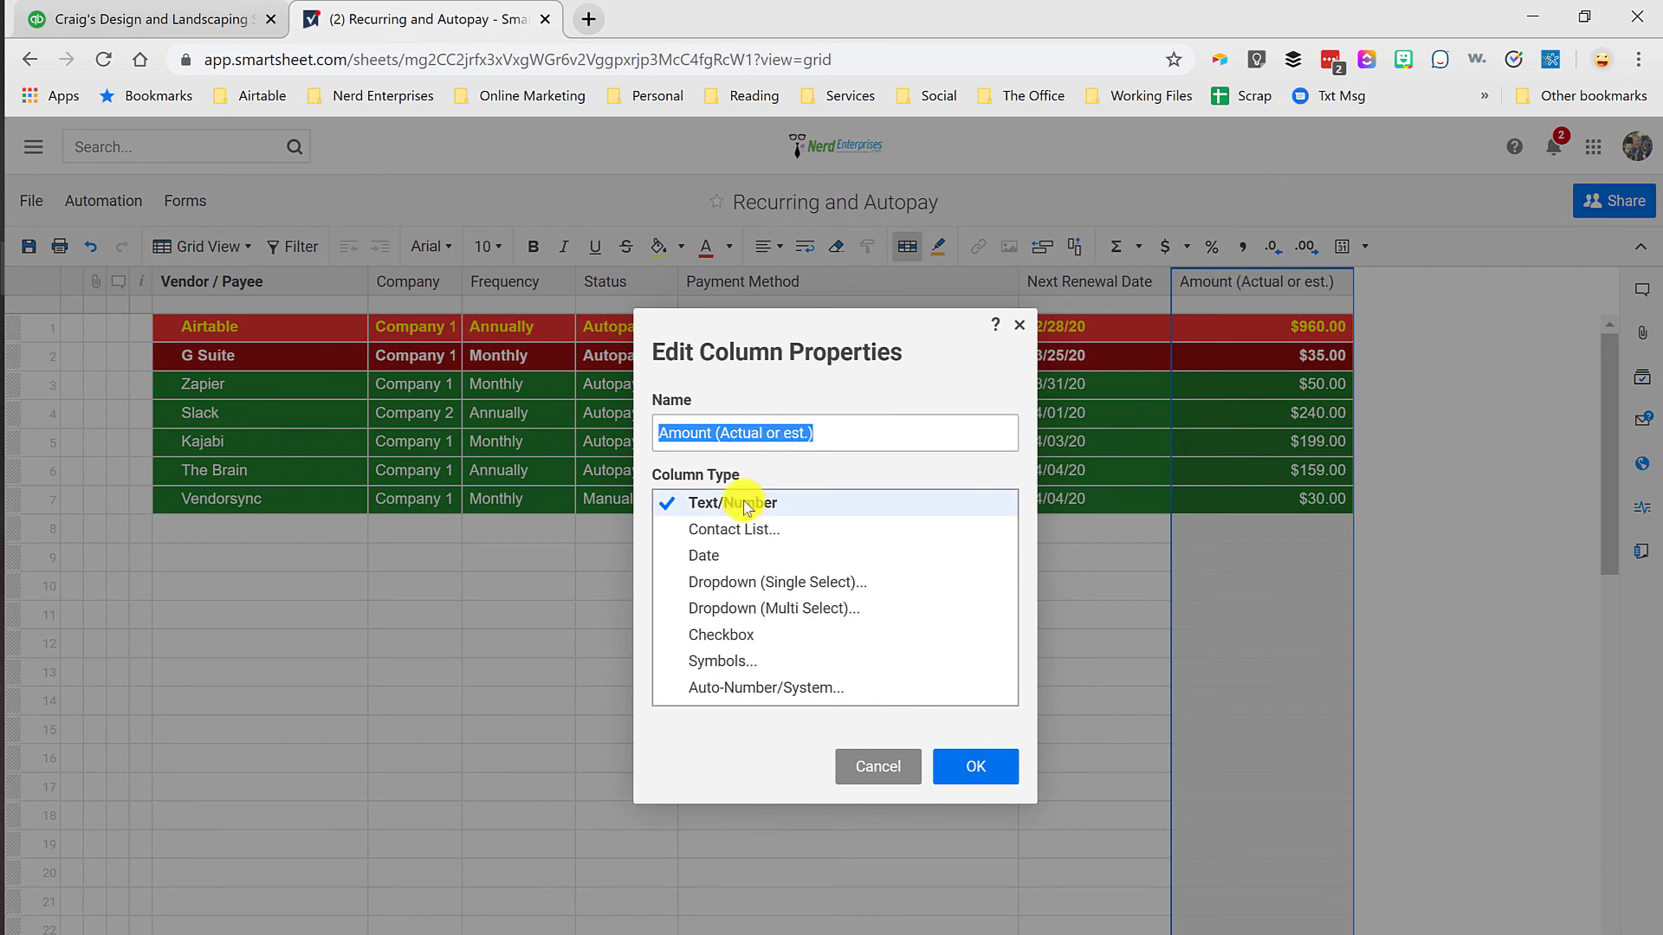
pyautogui.click(1020, 326)
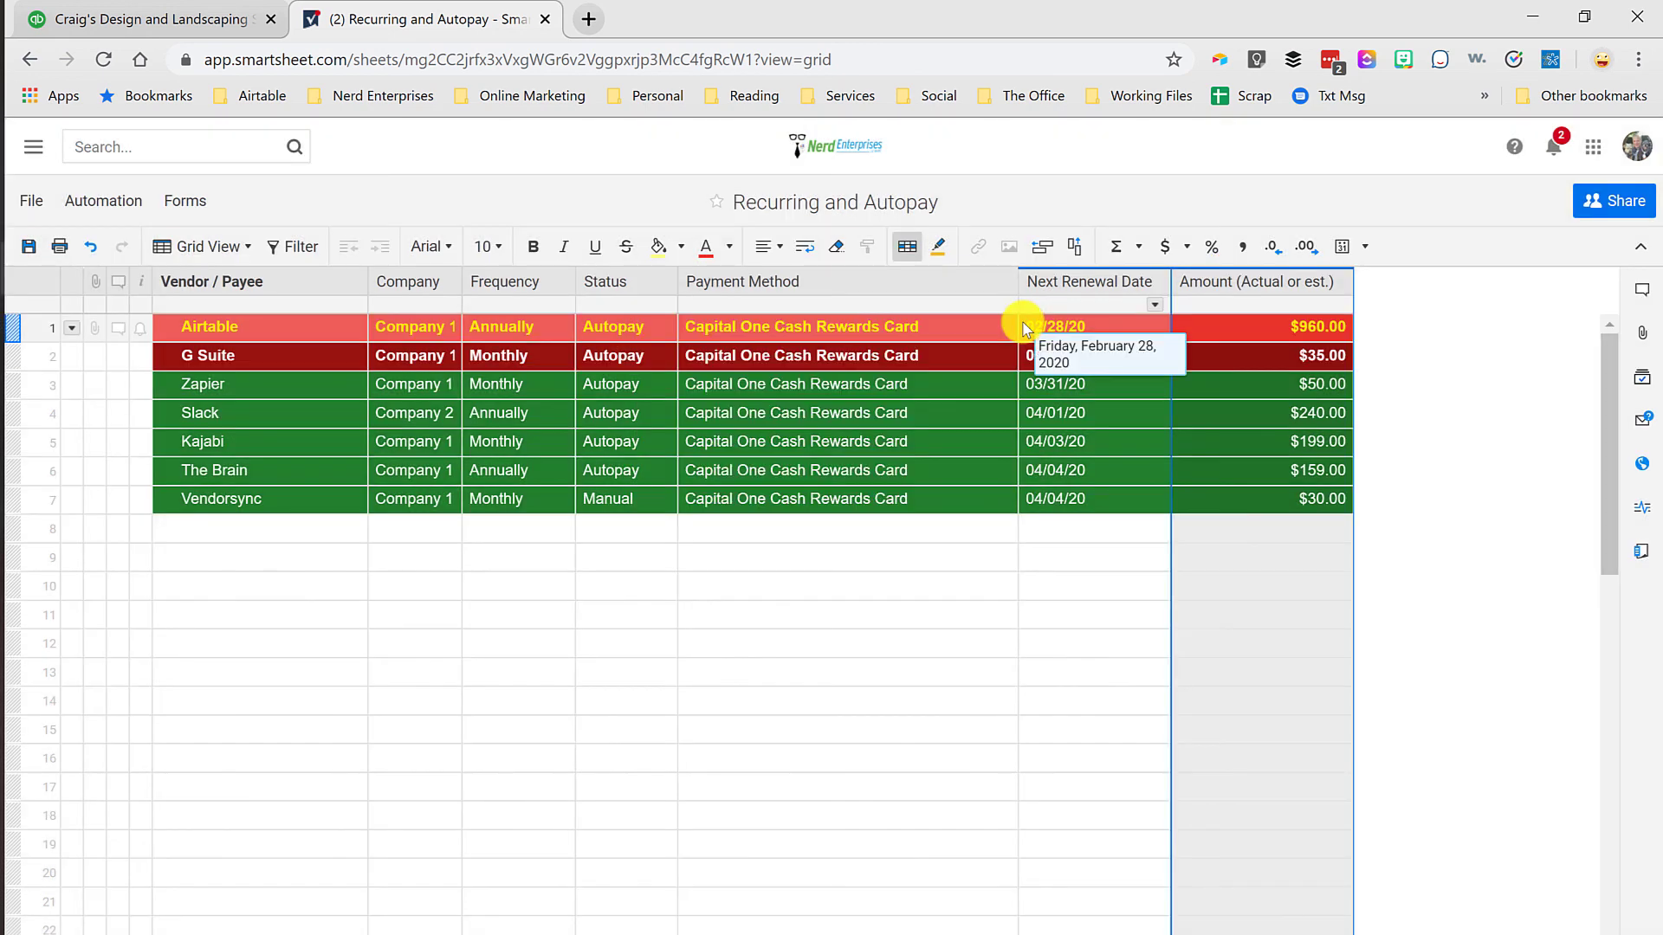
pyautogui.moveTo(1197, 325); pyautogui.dragTo(1224, 497)
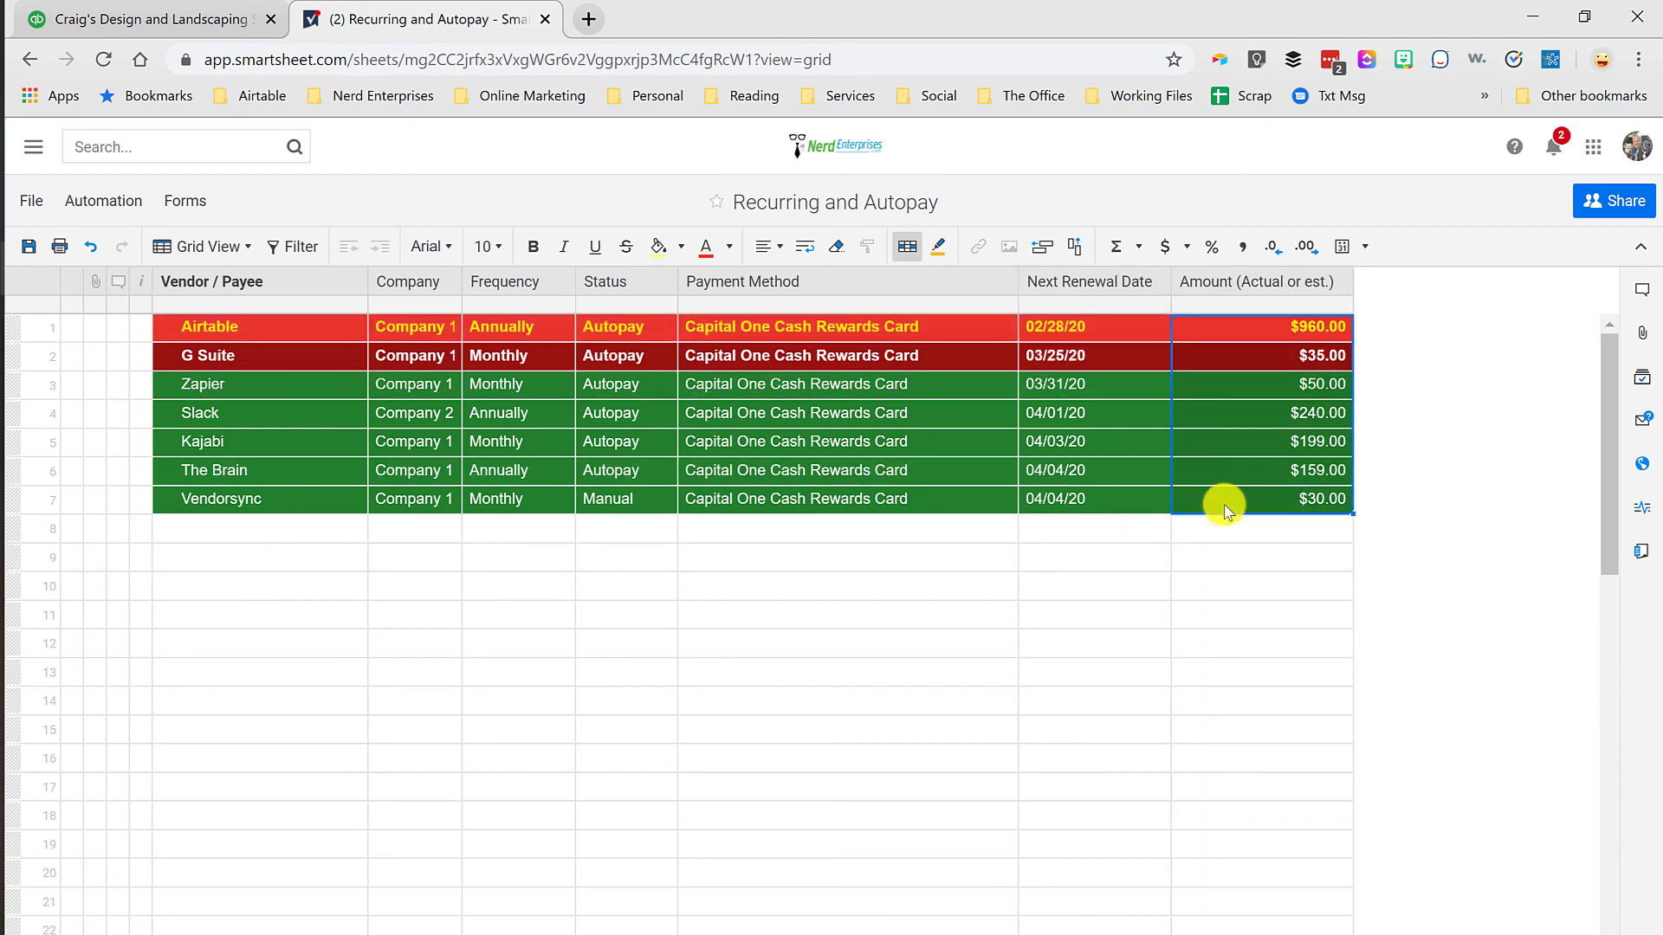
pyautogui.click(221, 558)
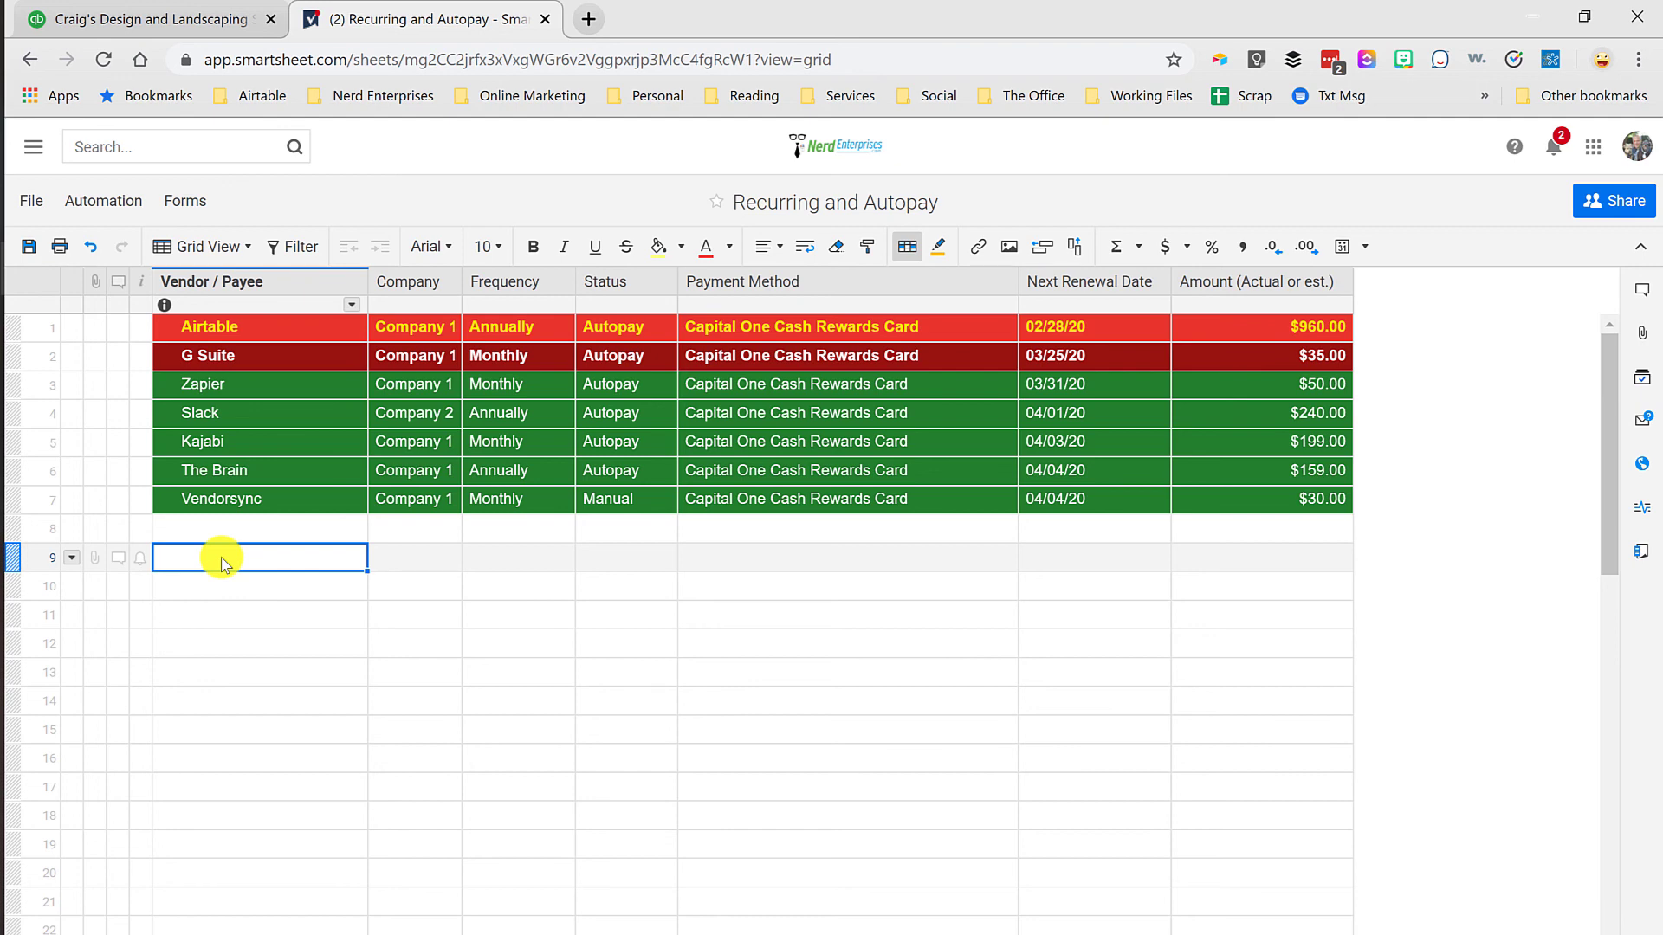
# Step: Switch to QuickBooks and run the Profit and Loss report for All Dates with columns displayed by Months
pyautogui.click(152, 21)
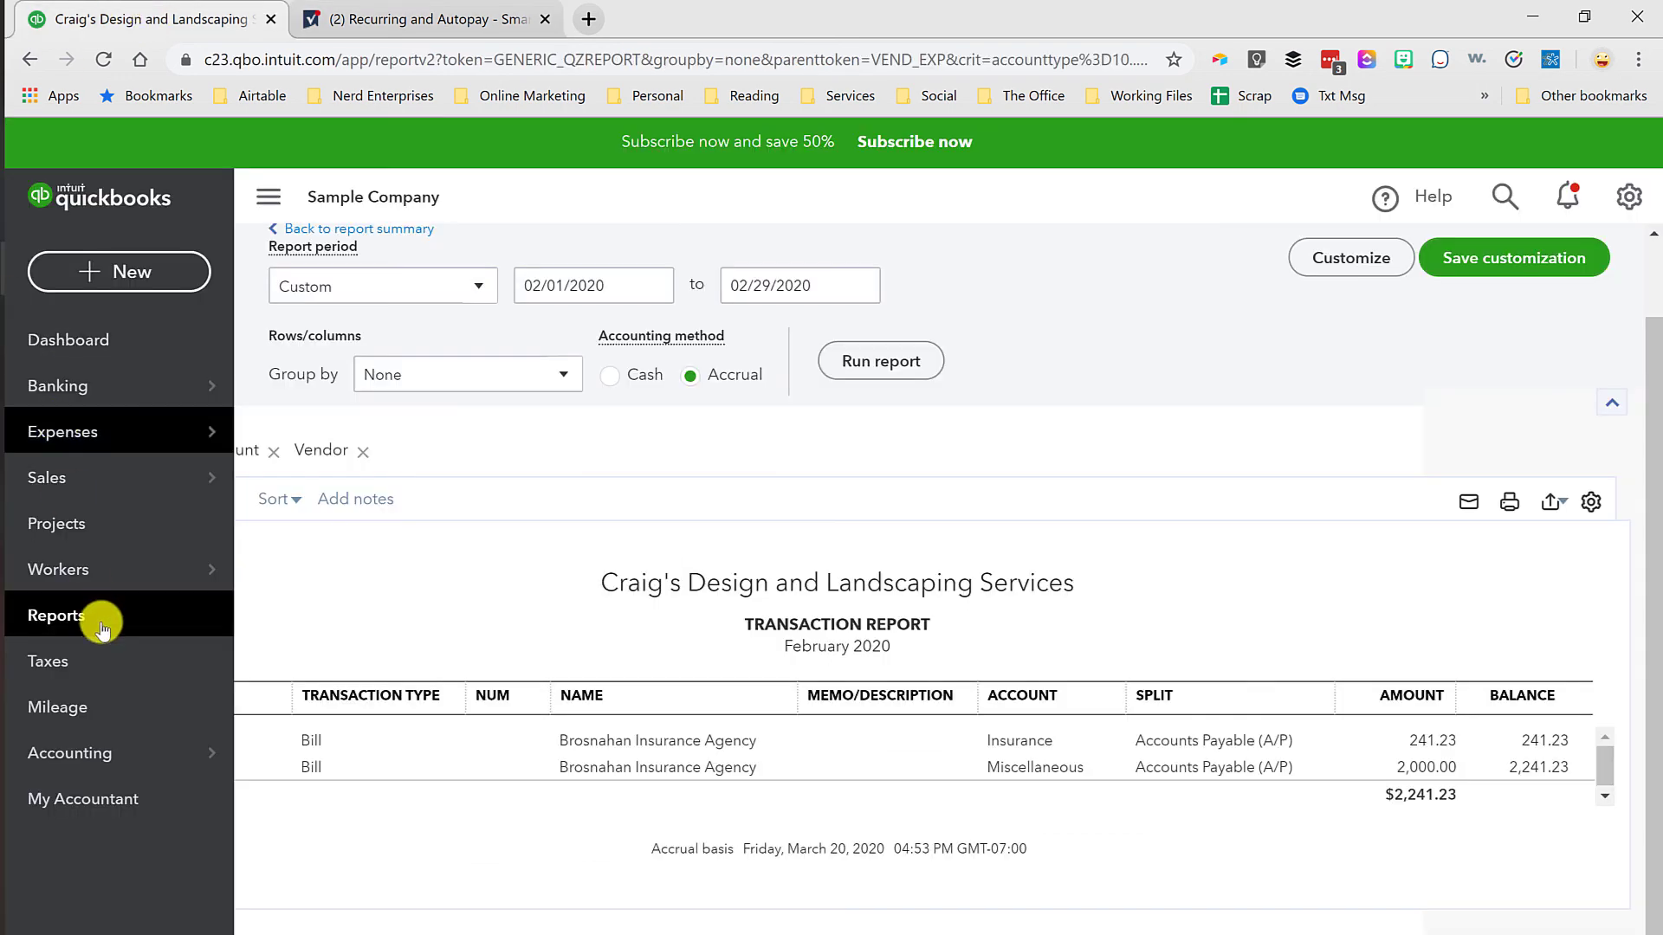
pyautogui.click(73, 622)
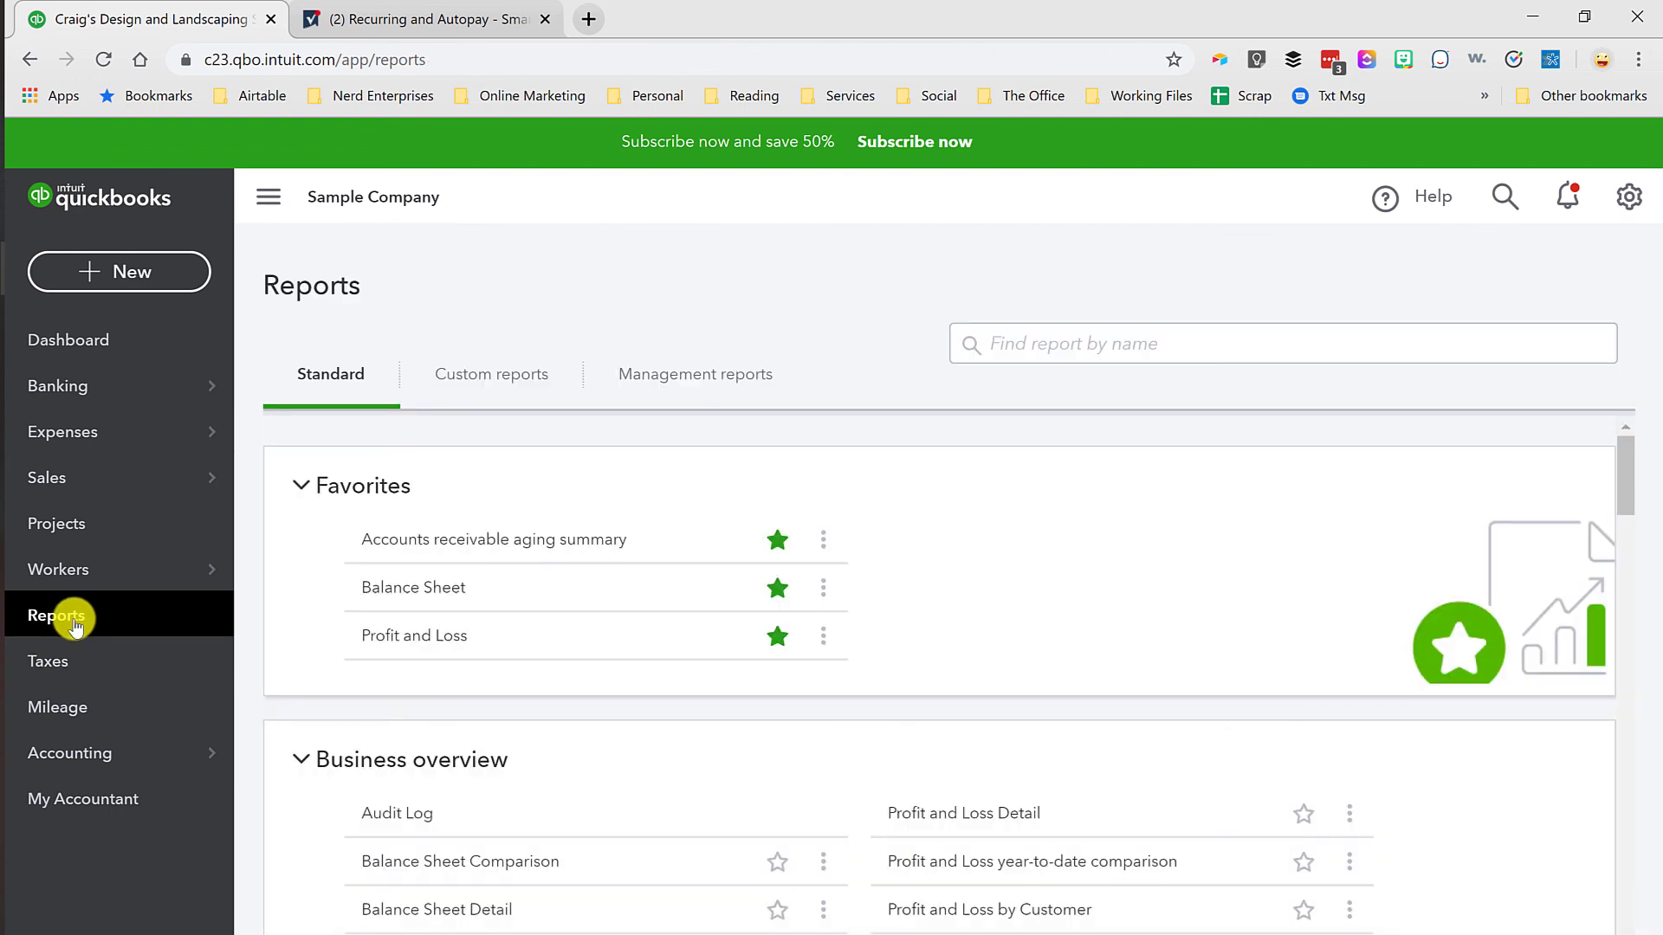
pyautogui.click(381, 641)
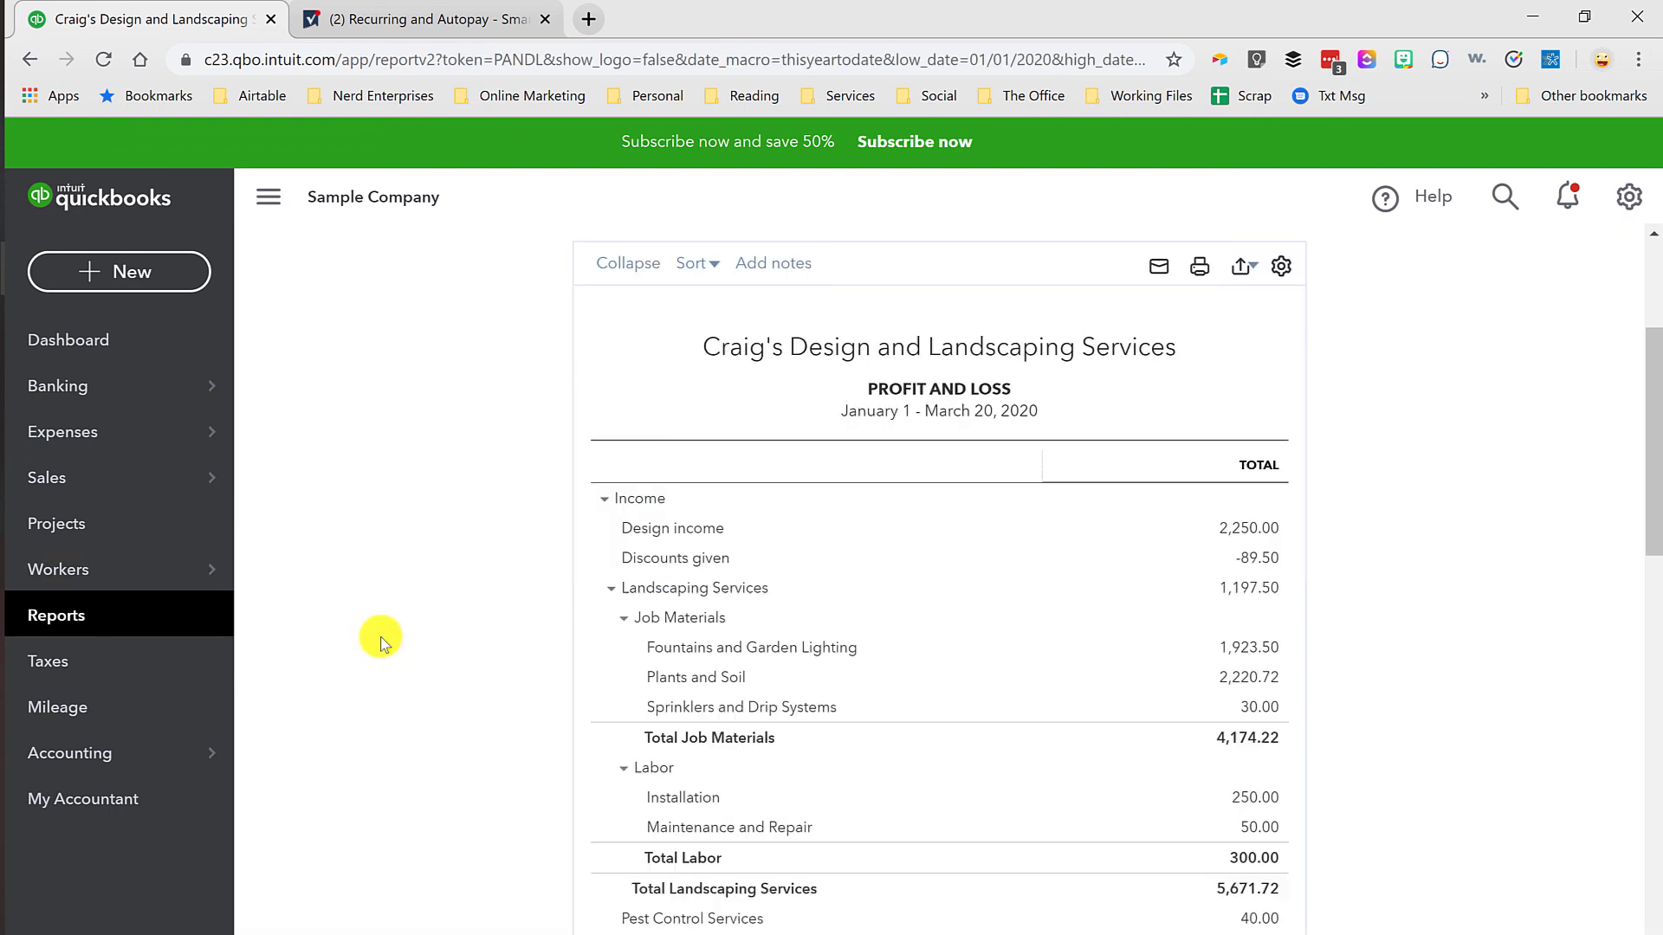
pyautogui.click(419, 379)
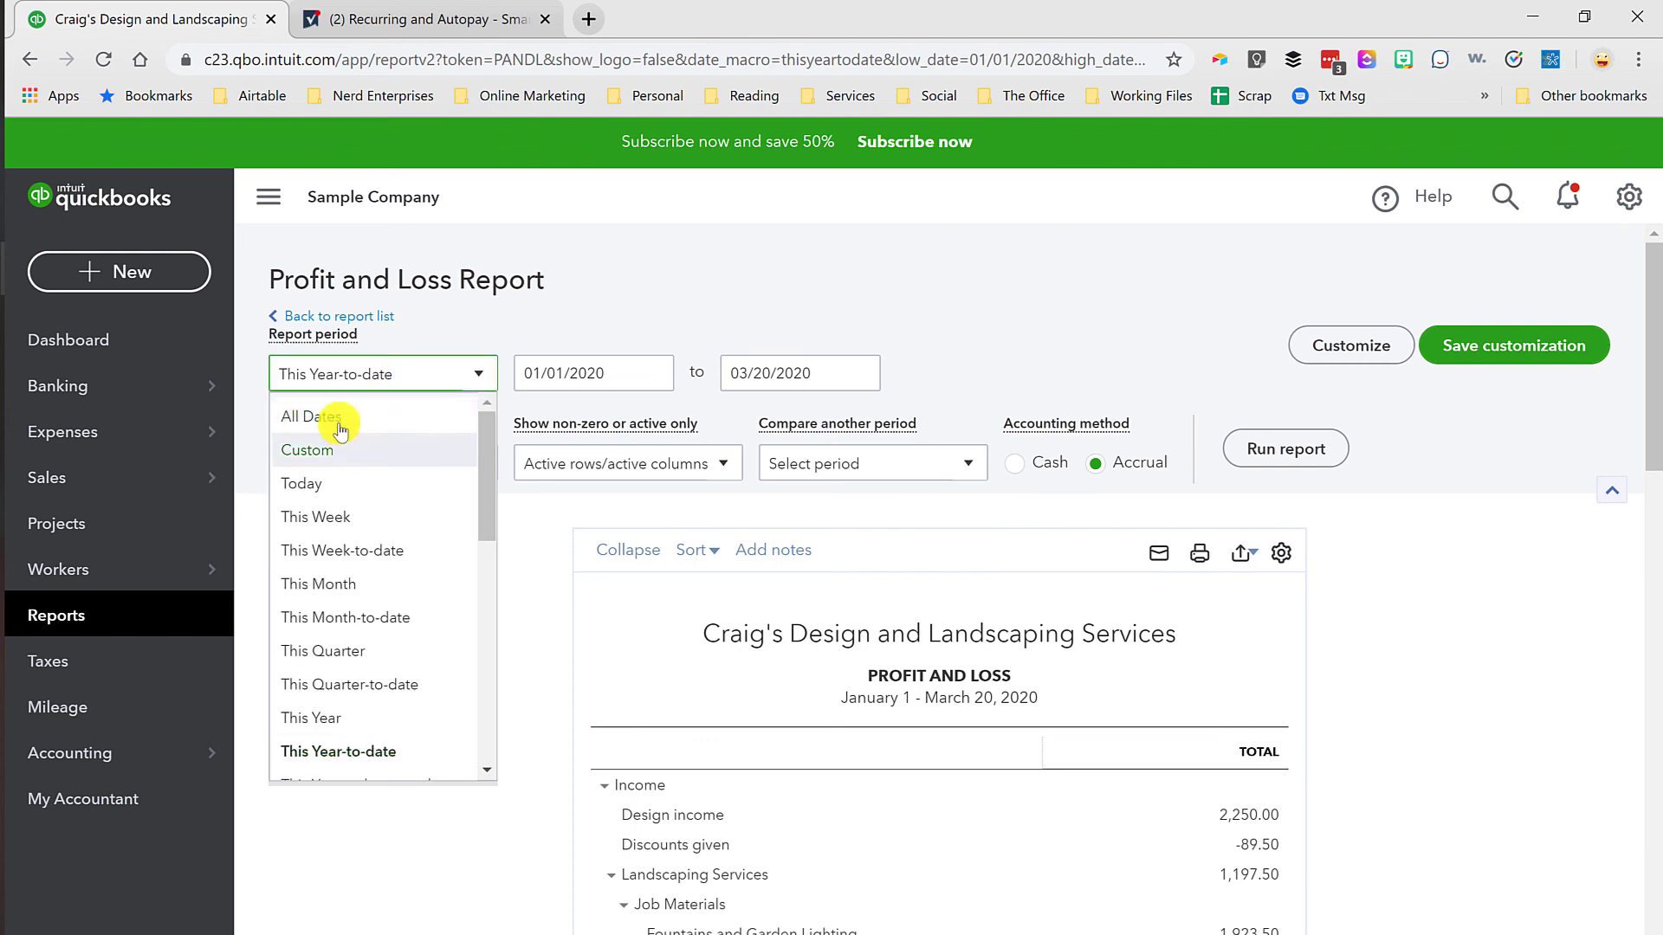
pyautogui.click(329, 423)
pyautogui.click(401, 462)
pyautogui.click(306, 606)
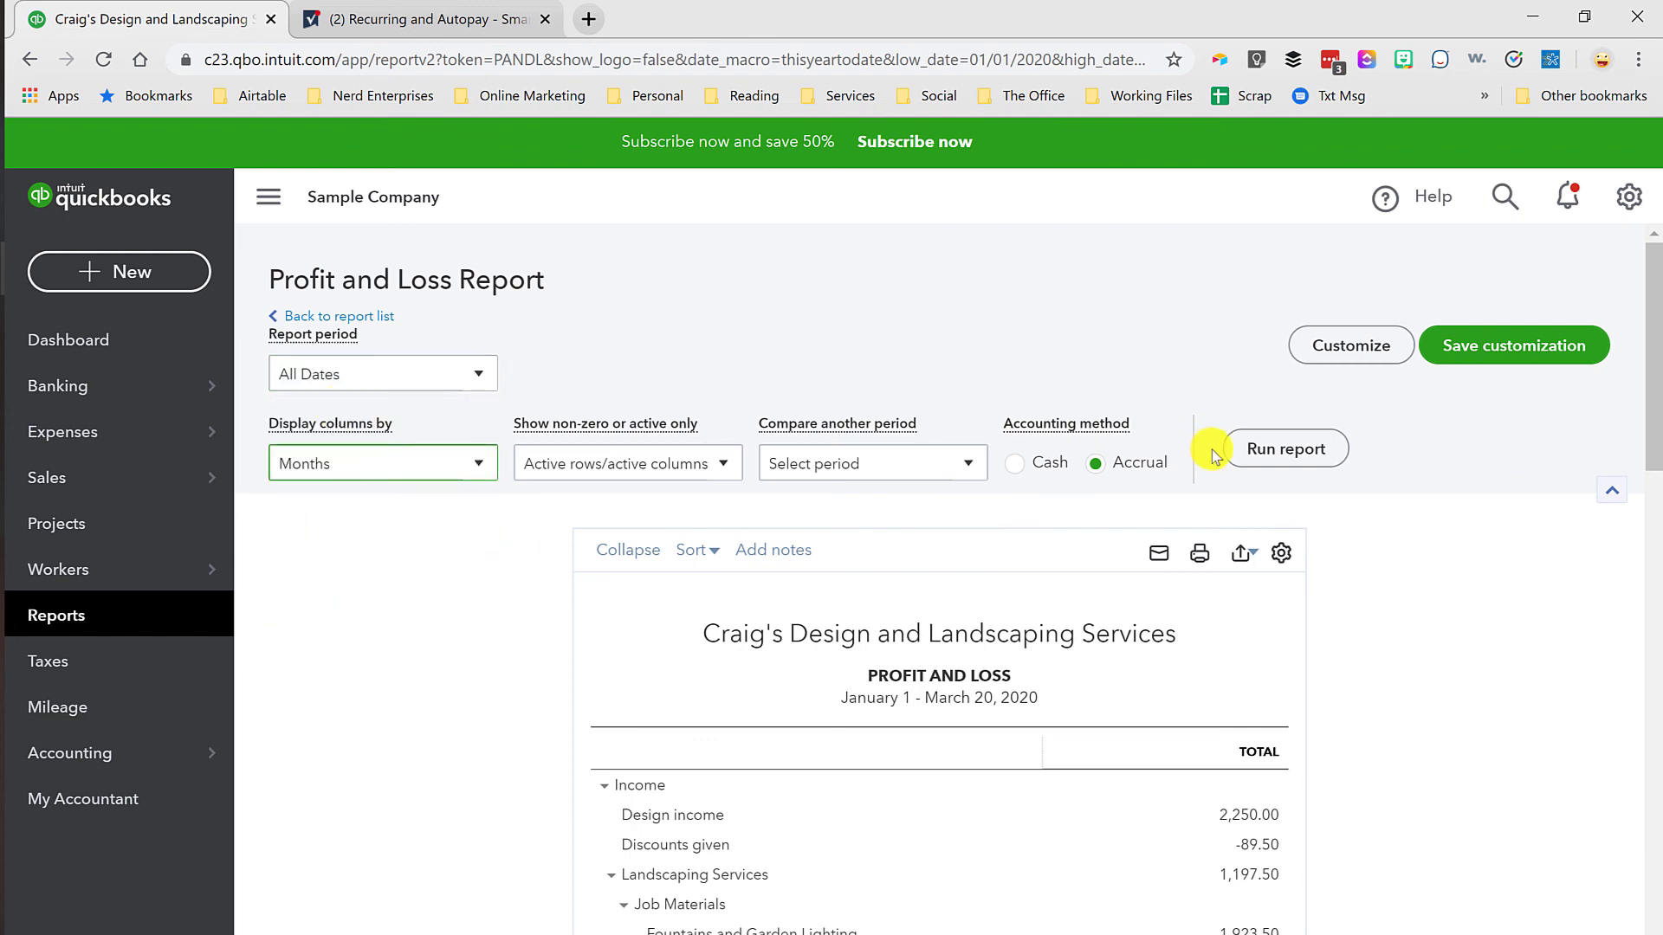
pyautogui.click(1284, 450)
# Step: Examine the monthly expense accounts in the Profit and Loss report and open the February 2020 Miscellaneous transactions
pyautogui.scroll(-3, 871, 702)
pyautogui.scroll(-12, 870, 702)
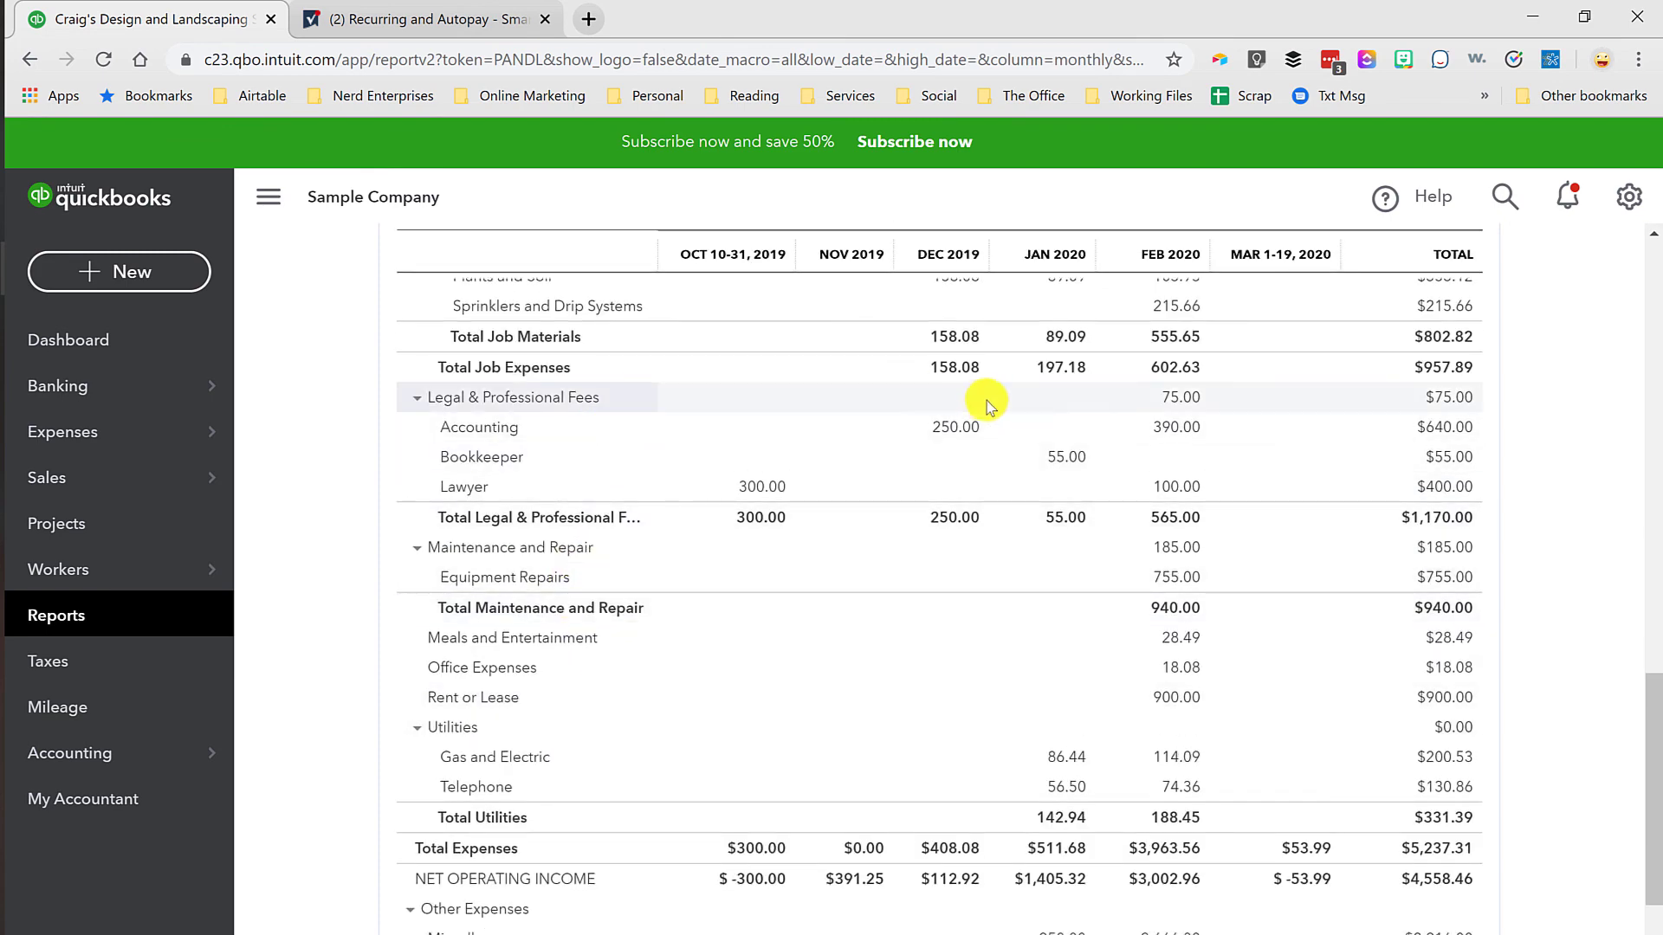
pyautogui.scroll(-1, 1005, 565)
pyautogui.scroll(3, 941, 620)
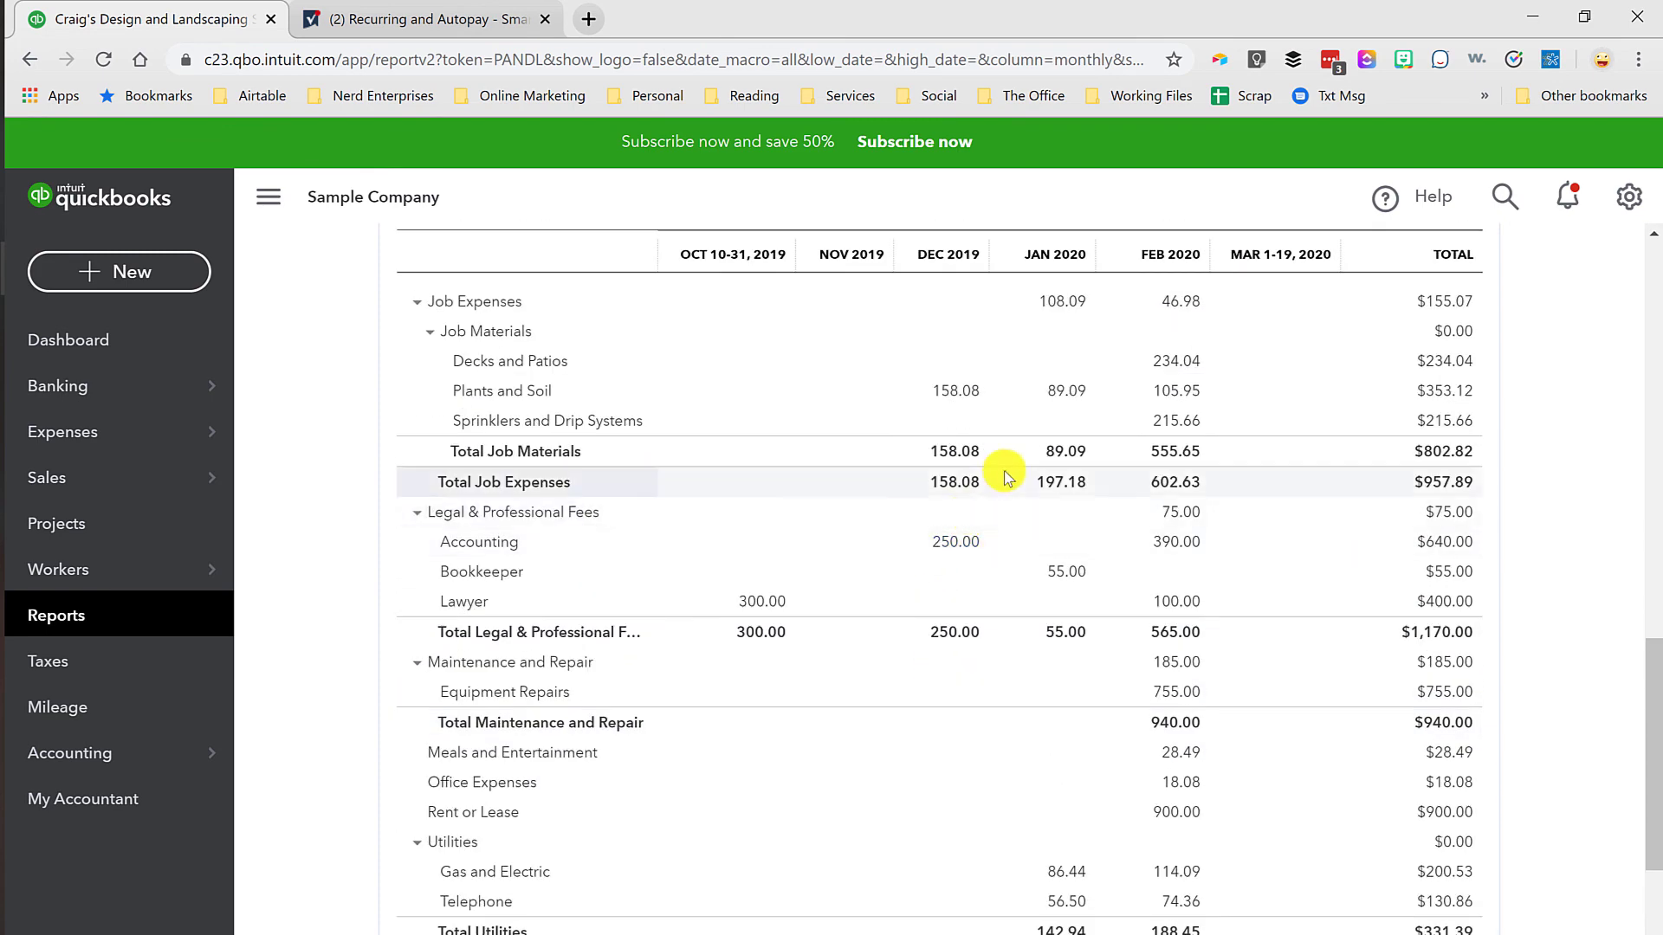
pyautogui.scroll(-3, 1010, 555)
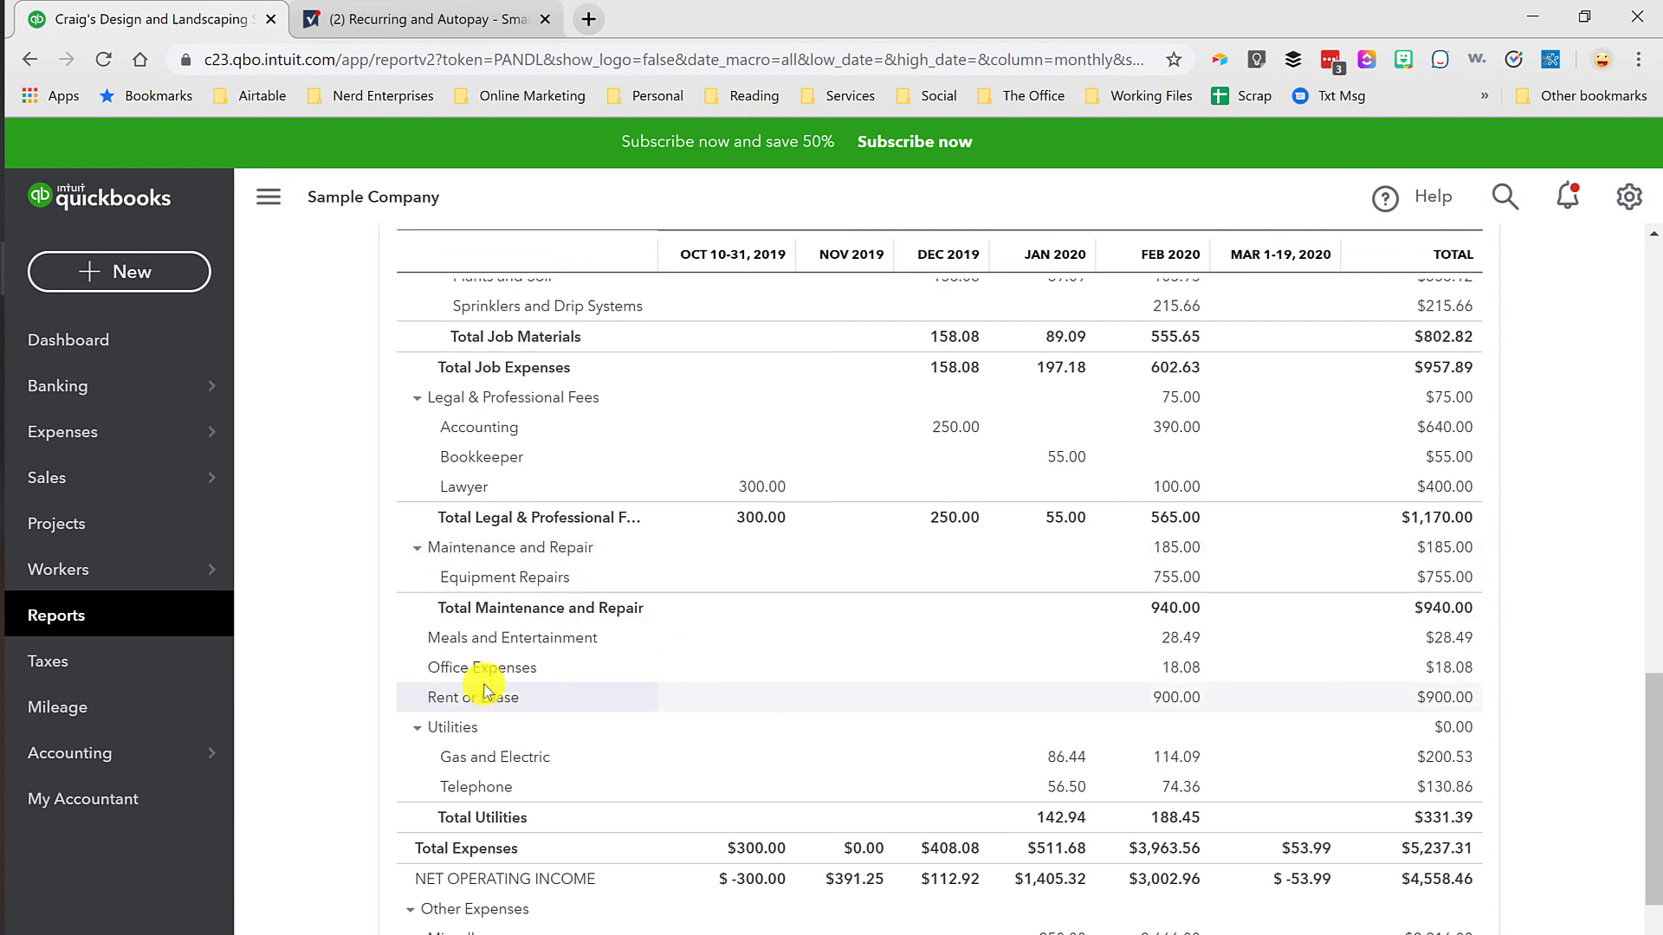
pyautogui.scroll(-3, 1145, 762)
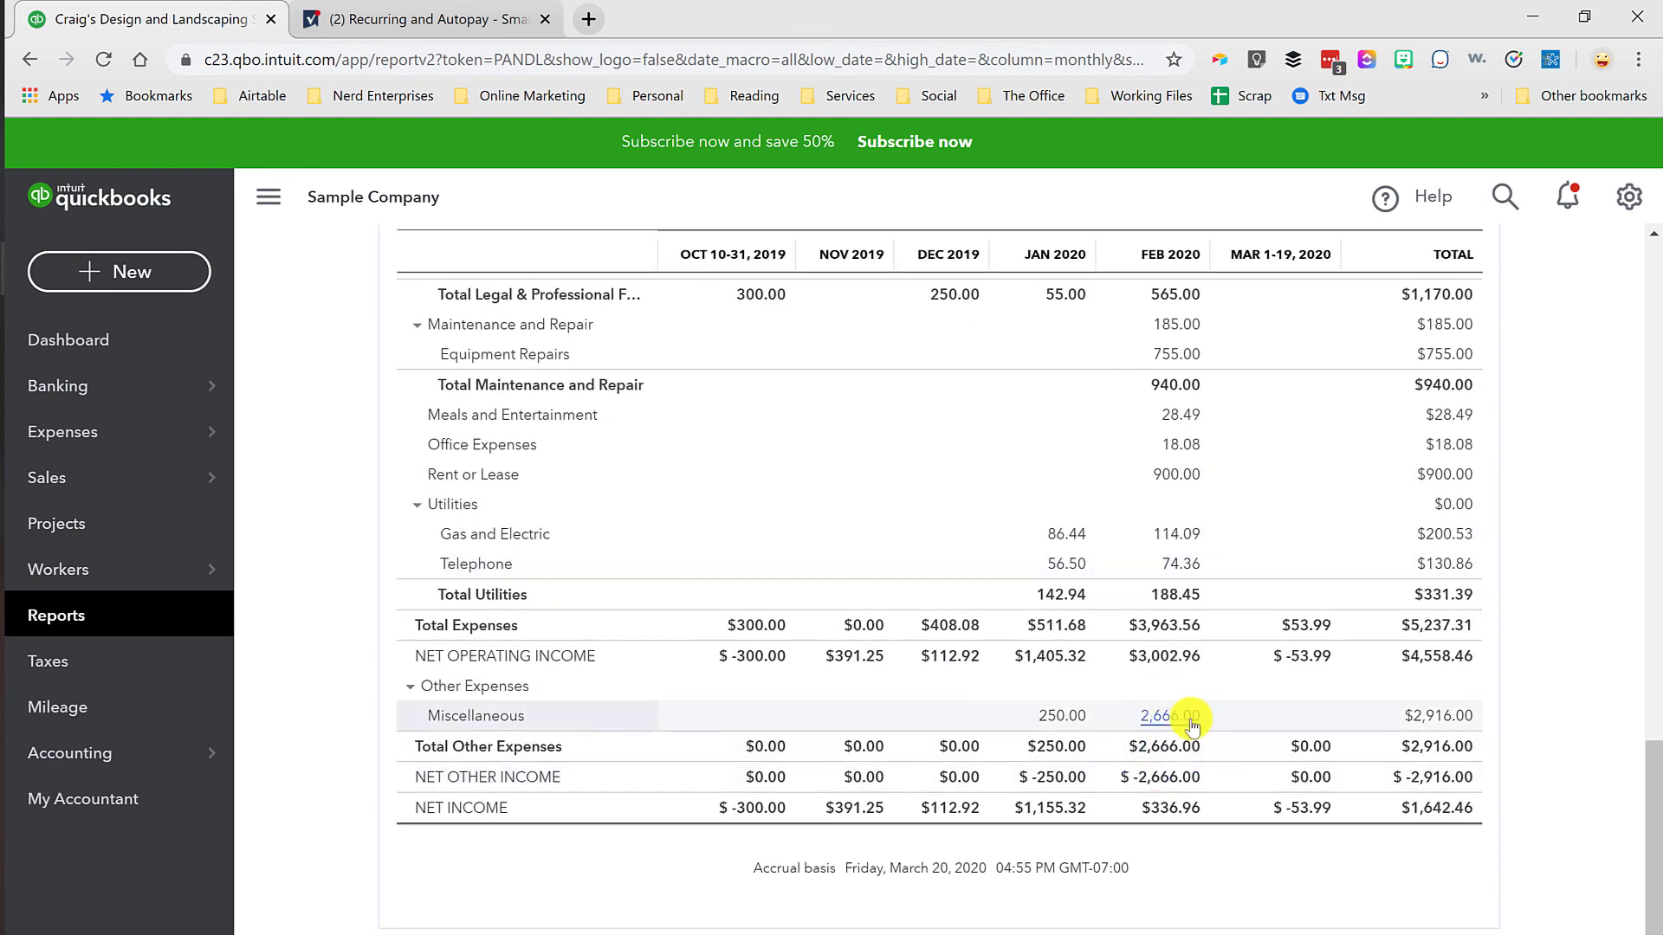
pyautogui.click(1178, 718)
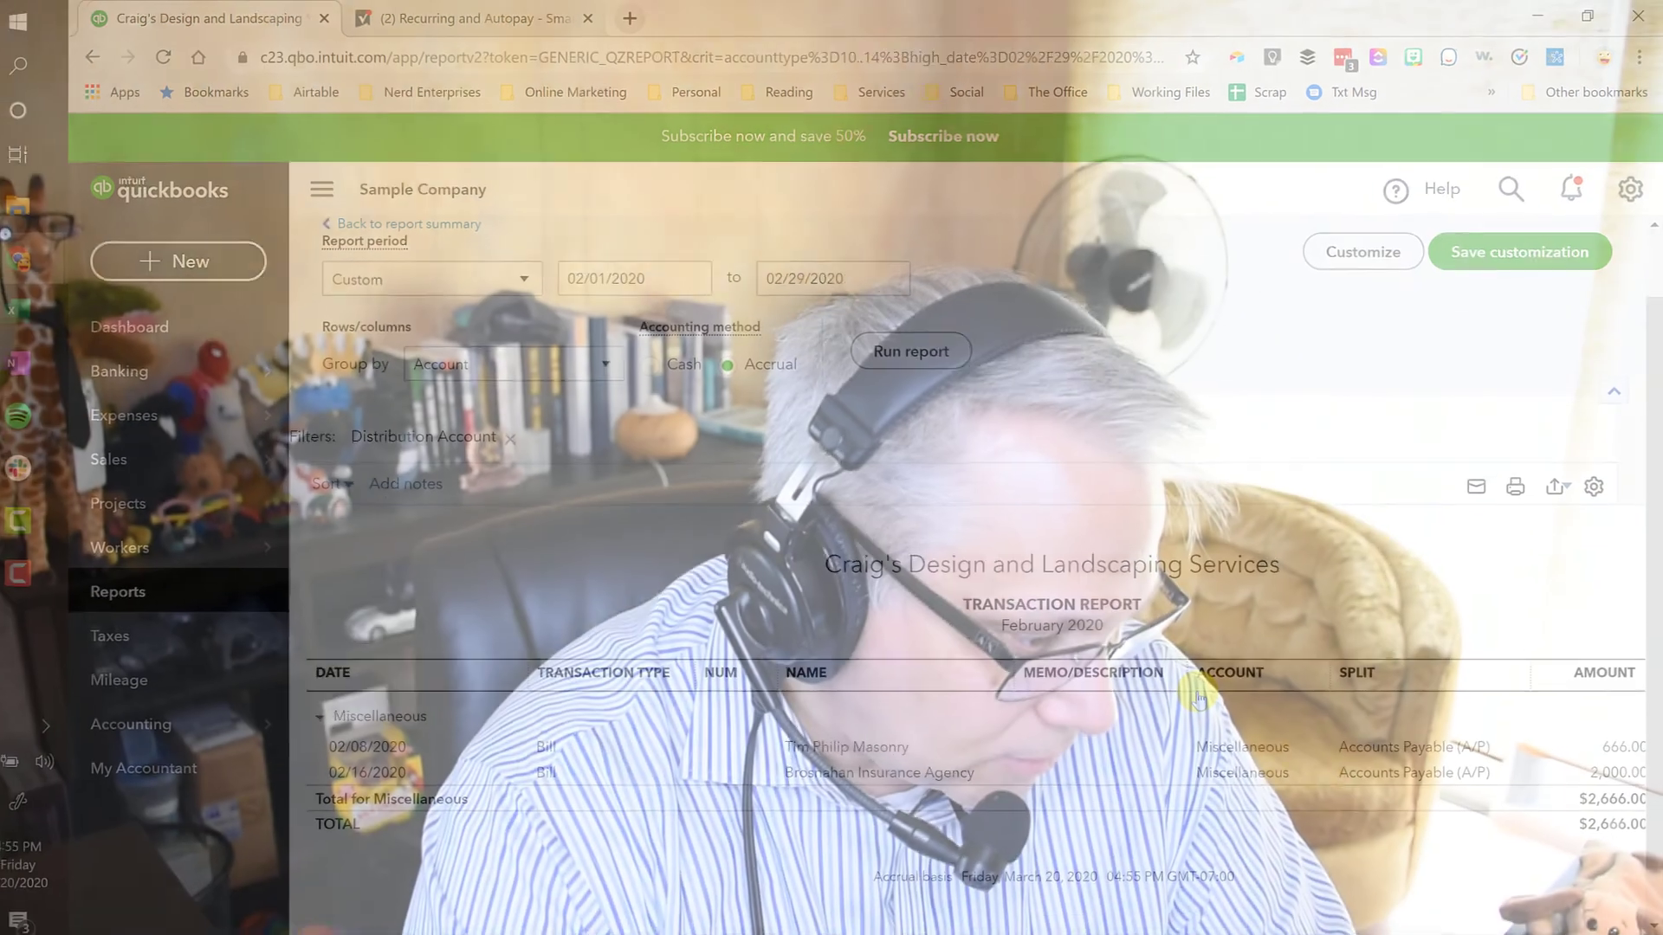